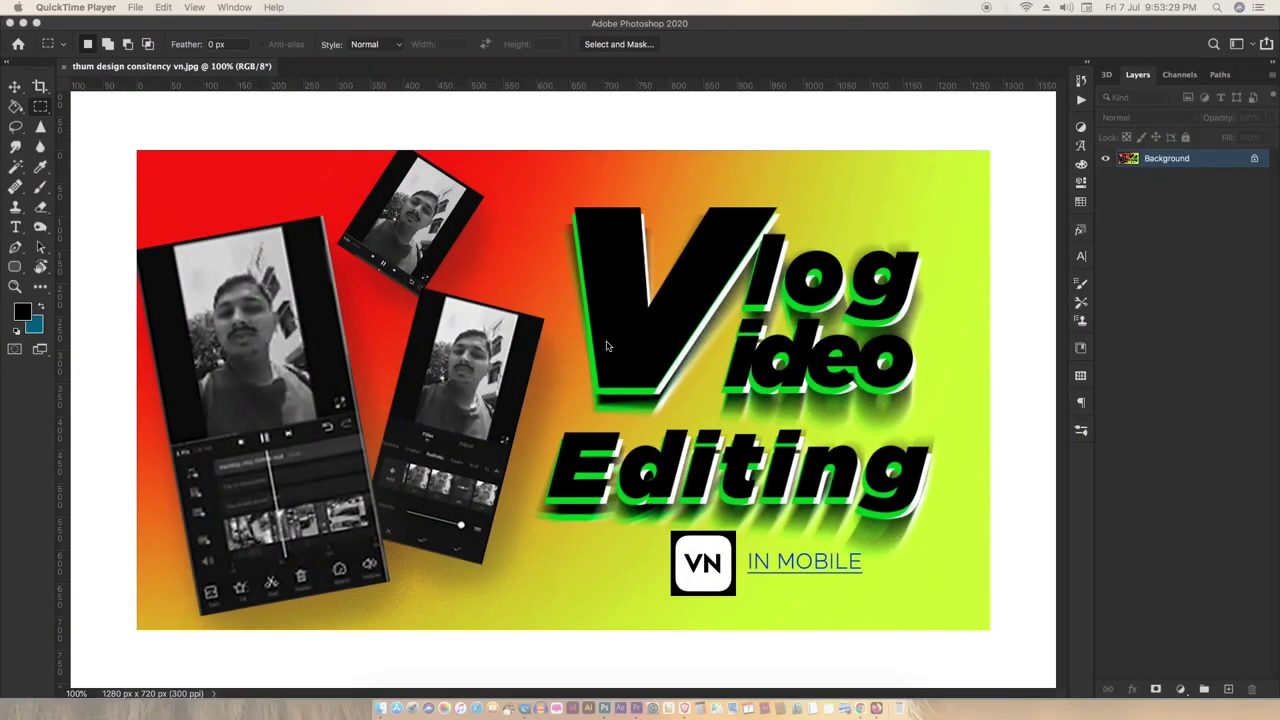
In Photoshop, drag a rectangular marquee around the 'Vlog Video Editing' title in the thumbnail
click(566, 293)
drag(545, 184, 955, 530)
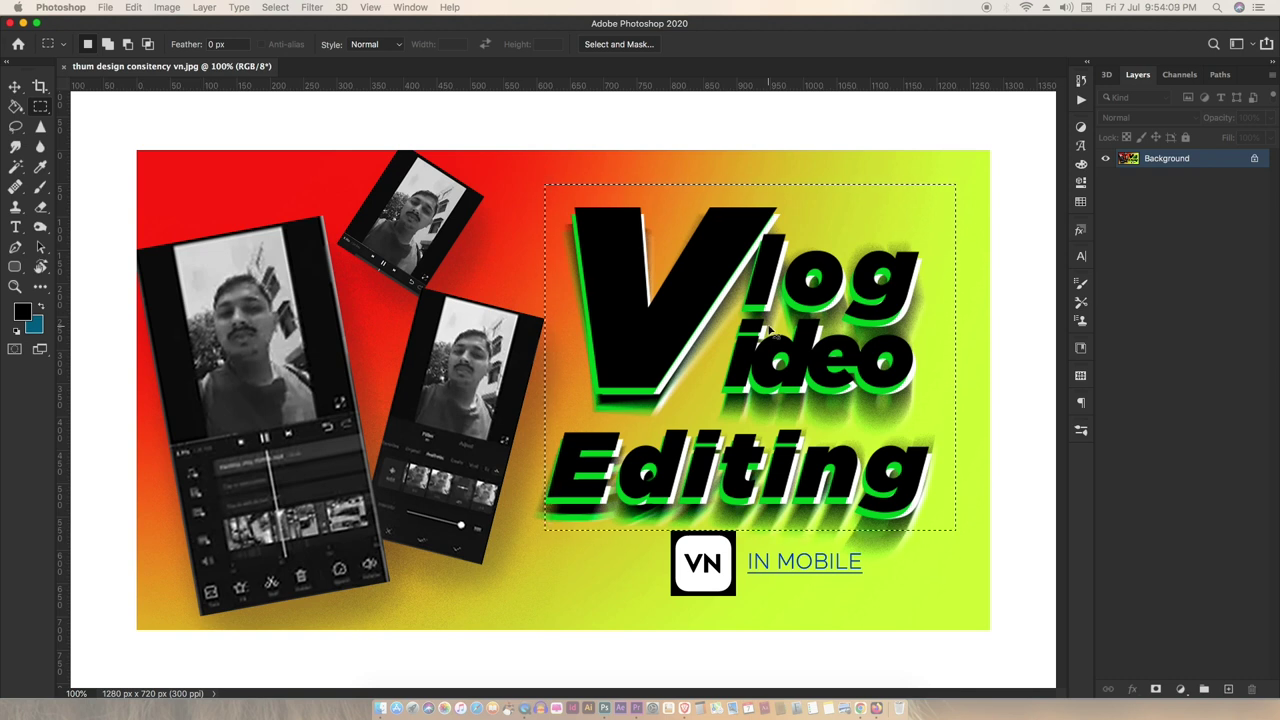
Create a new white 'typography' document at 1280 × 720 px and 300 ppi
key(ctrl+n)
click(634, 241)
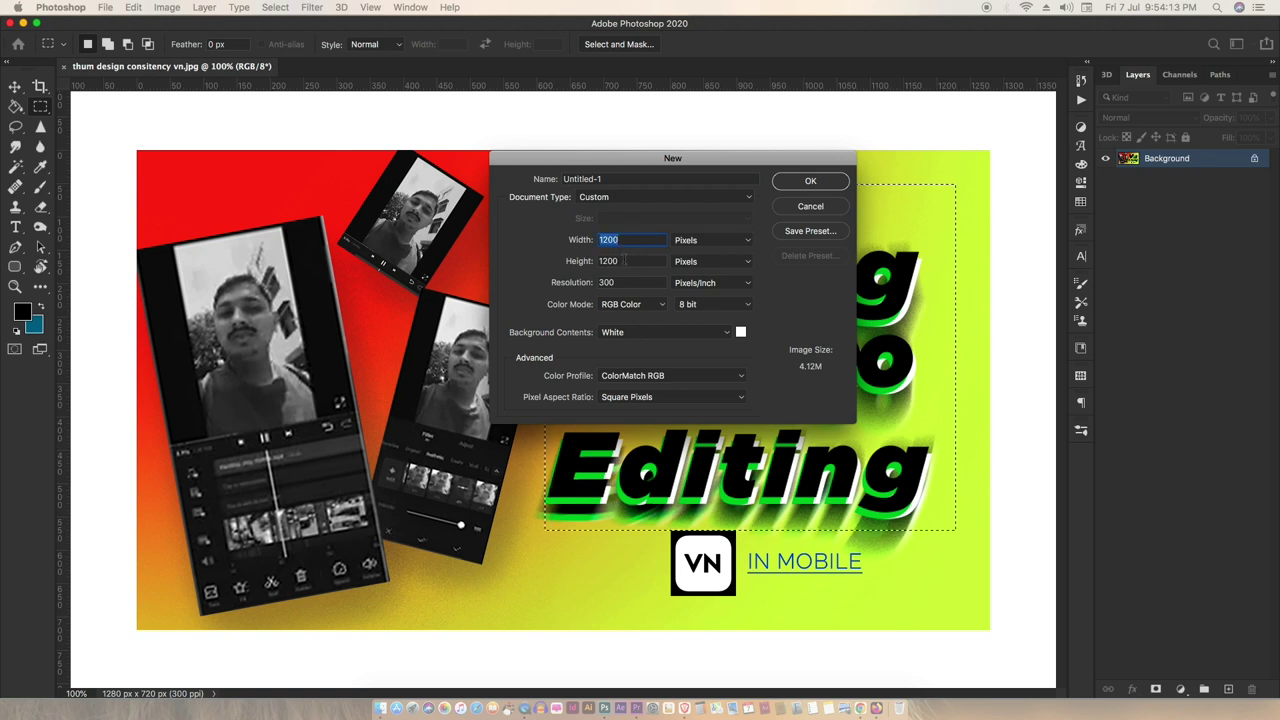
key(BackSpace)
text(1)
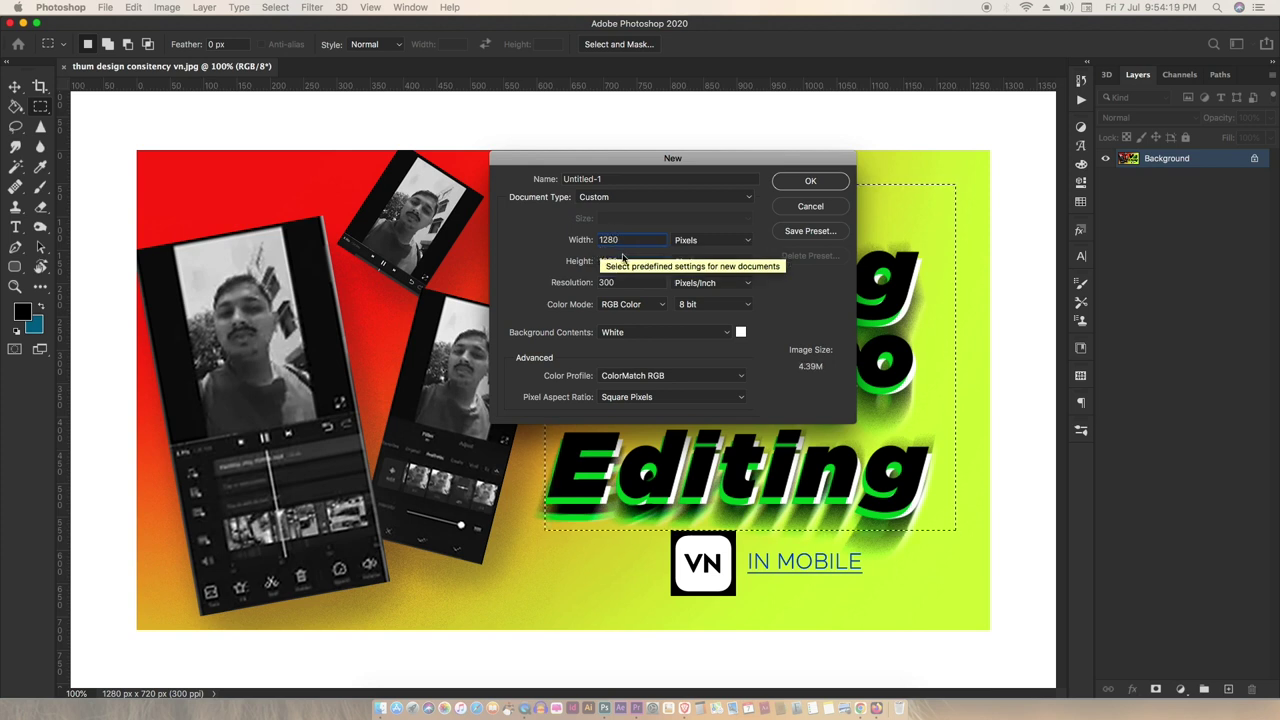
double_click(600, 262)
key(BackSpace)
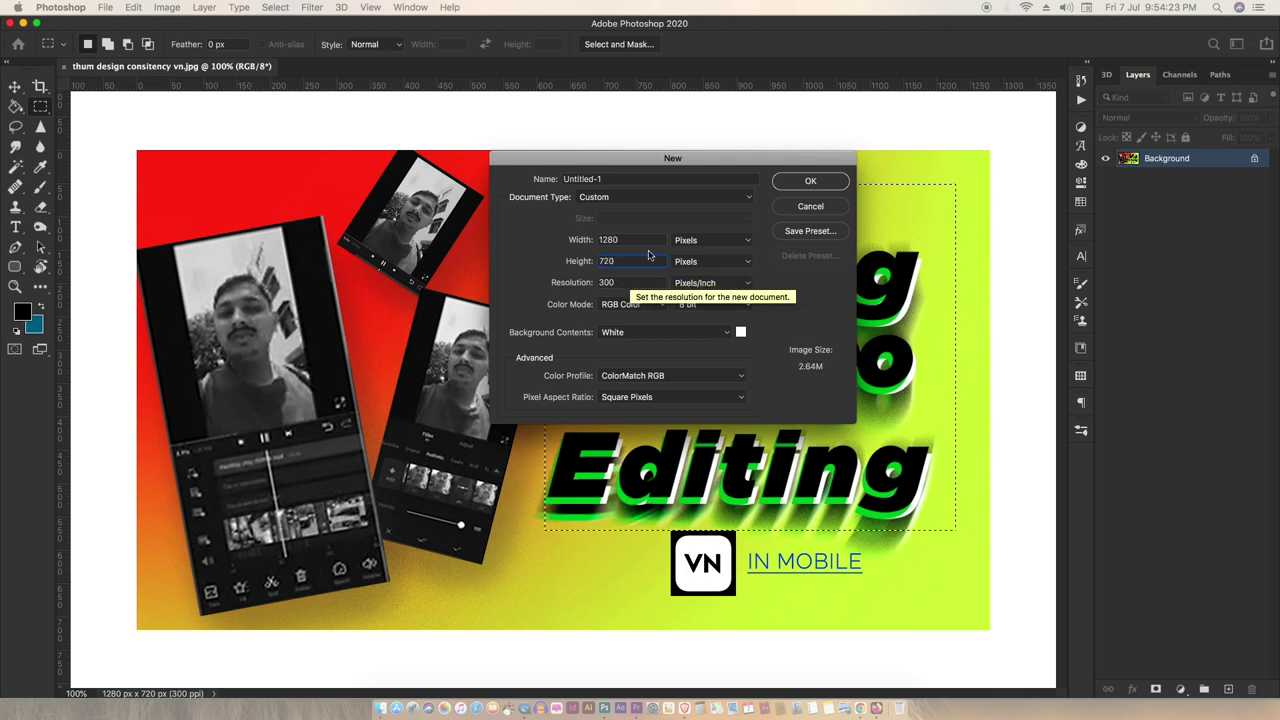
click(585, 180)
text(typography)
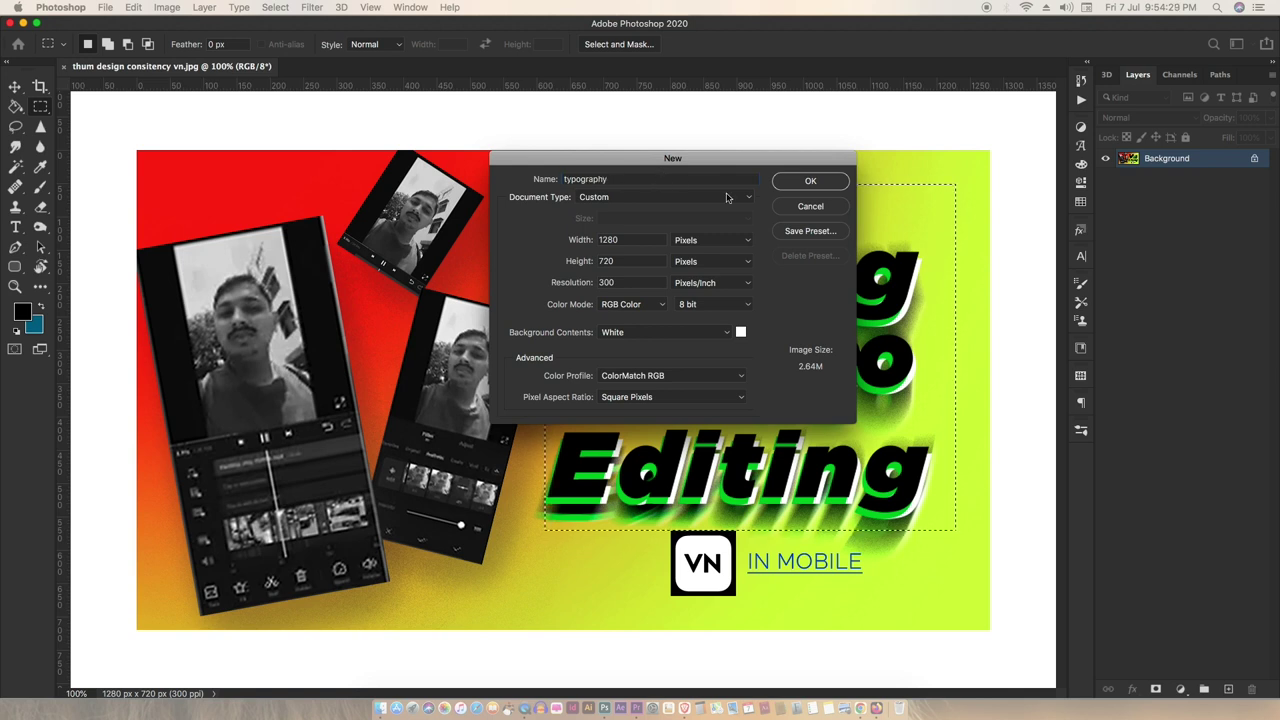
click(810, 181)
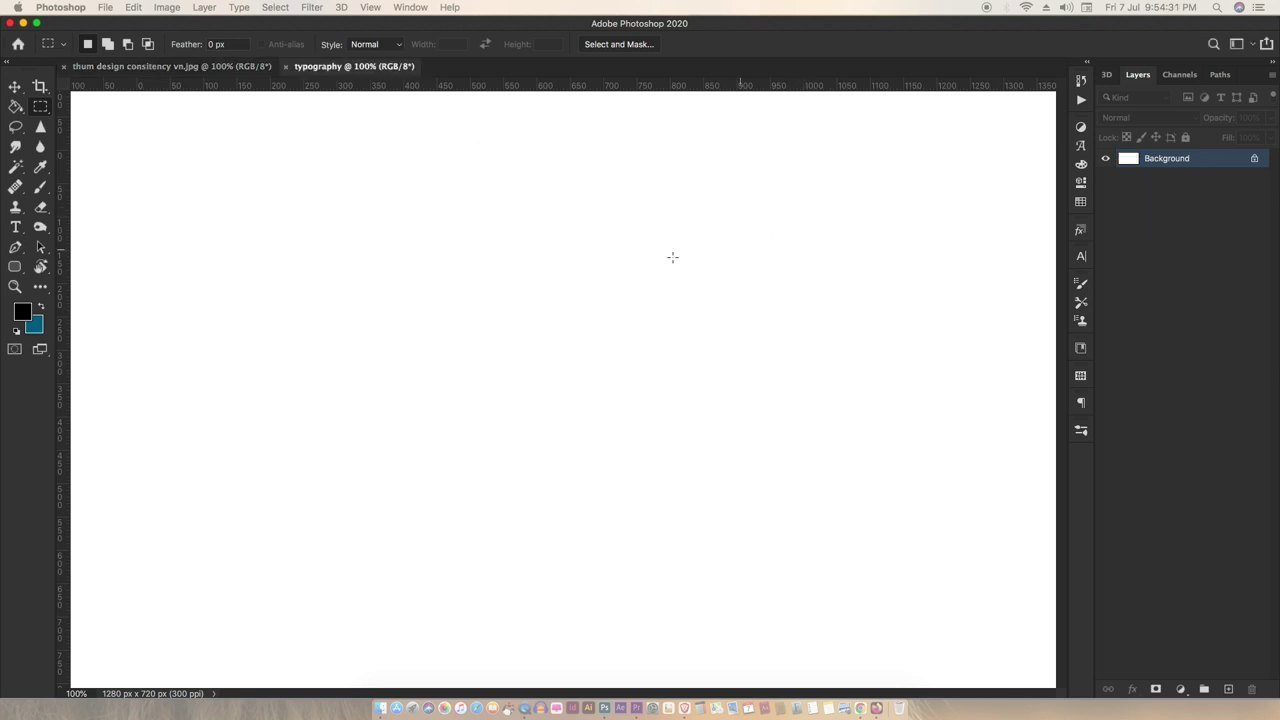
With the Move tool, set the pasteboard around the page to Dark Gray
right_click(959, 217)
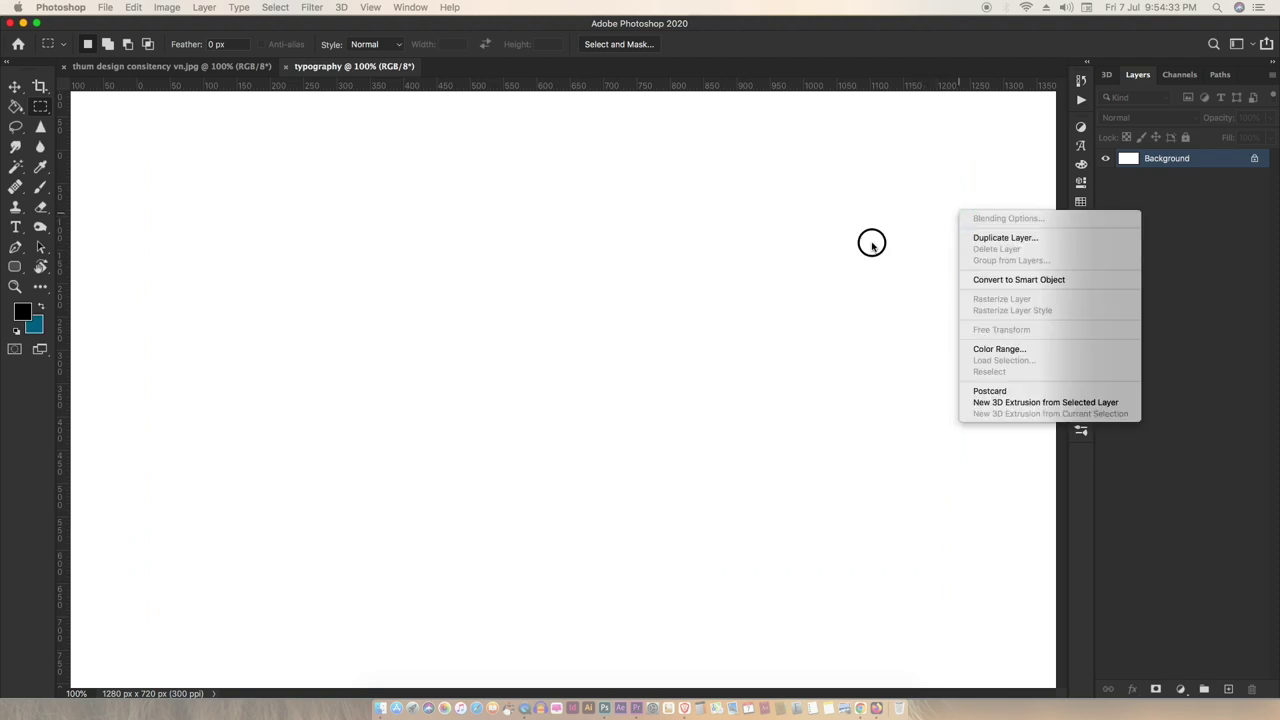
click(871, 241)
key(v)
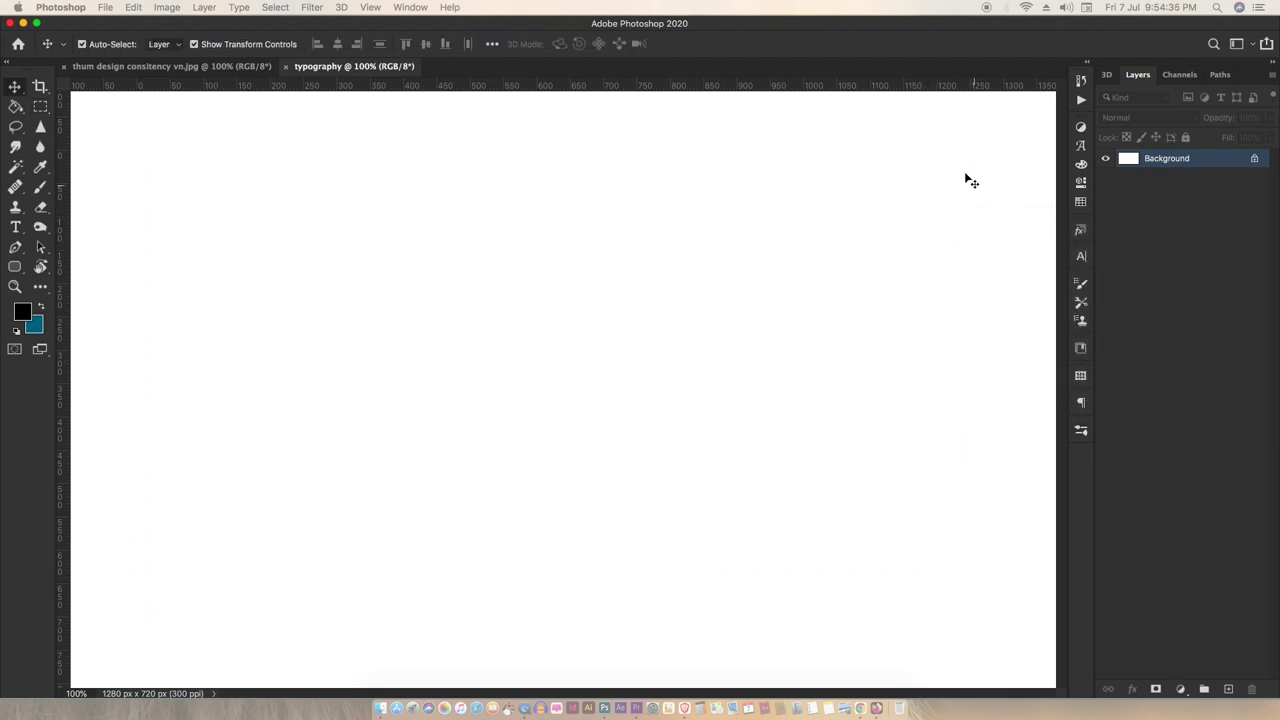
scroll(669, 237, down, 2)
scroll(669, 237, down, 2)
scroll(671, 239, down, 2)
scroll(671, 239, down, 2)
right_click(765, 177)
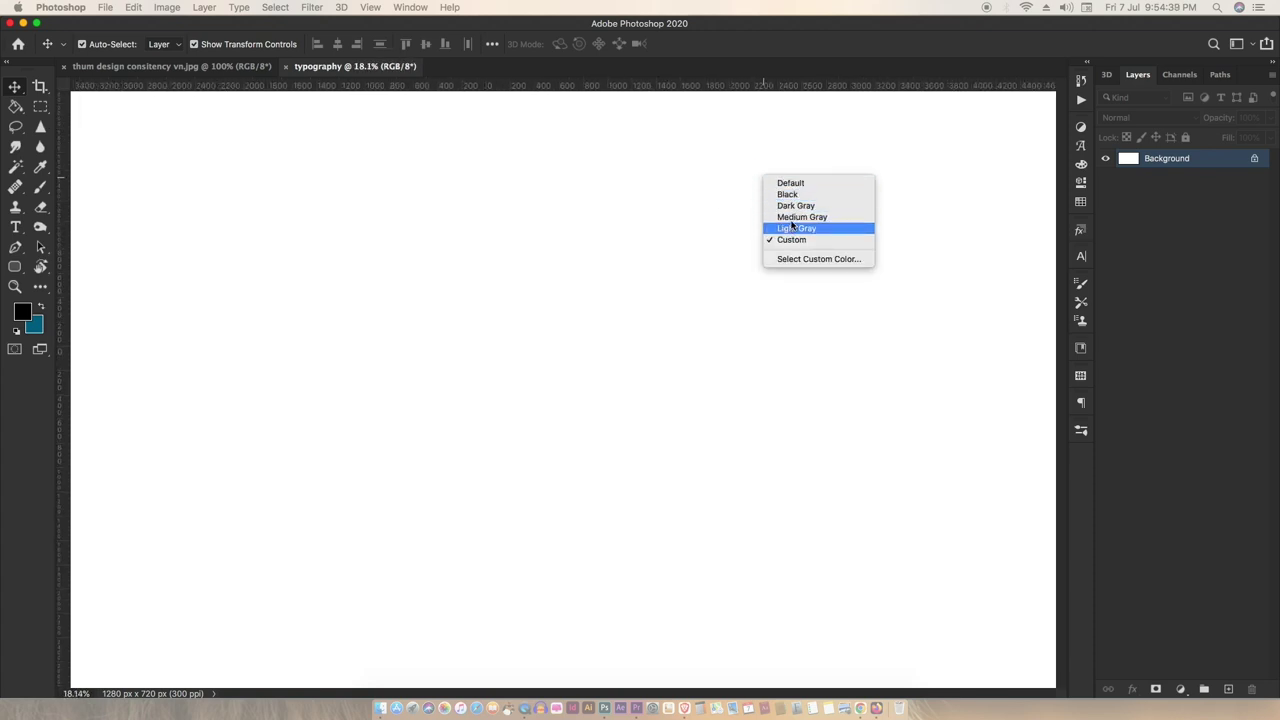
click(795, 205)
scroll(593, 379, up, 2)
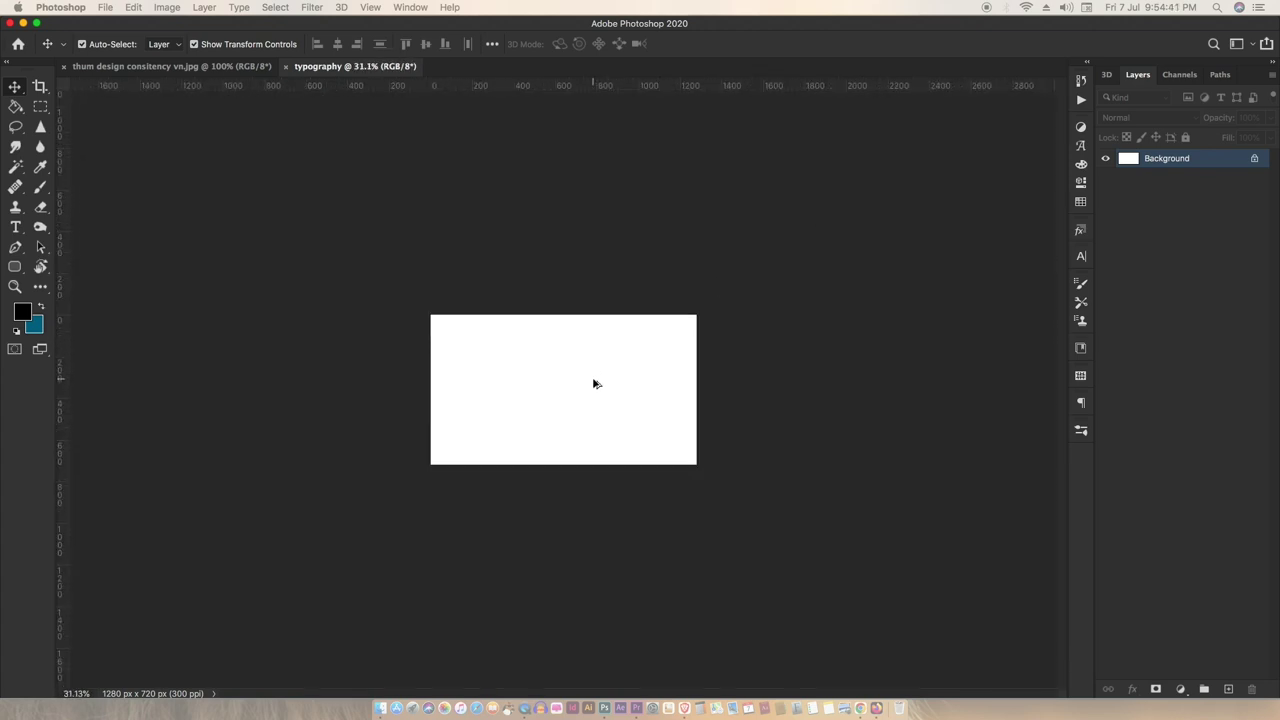
scroll(593, 379, up, 3)
scroll(593, 379, up, 1)
scroll(593, 379, up, 2)
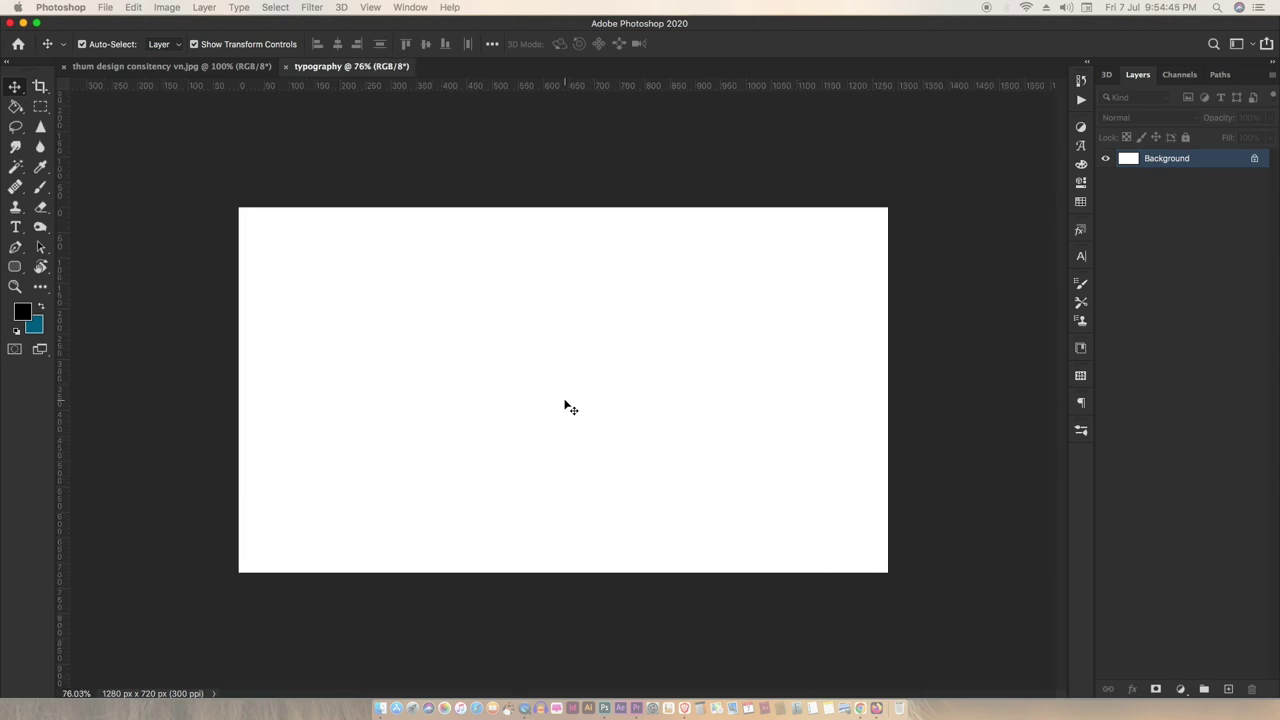
Add a centred text layer reading 'BLUR' over 'TEXT DESIGN' and select all its text
key(t)
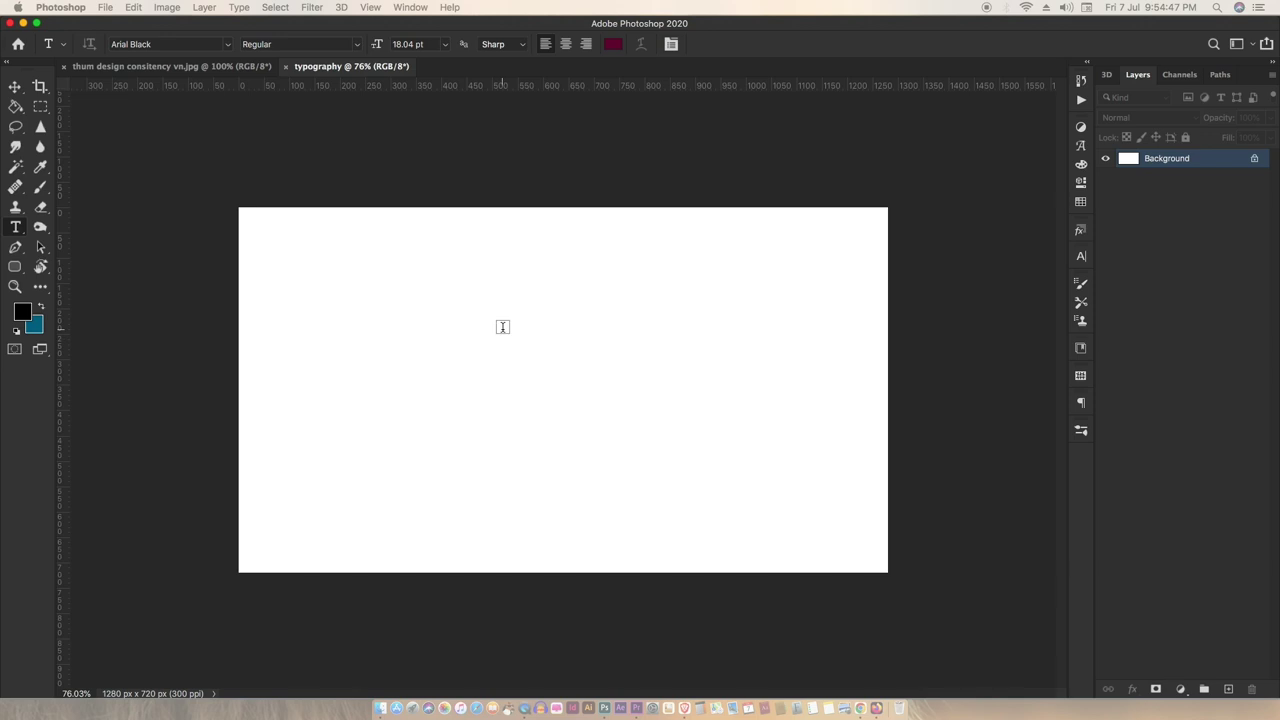
click(503, 327)
key(BackSpace)
text(T)
key(BackSpace)
text(B)
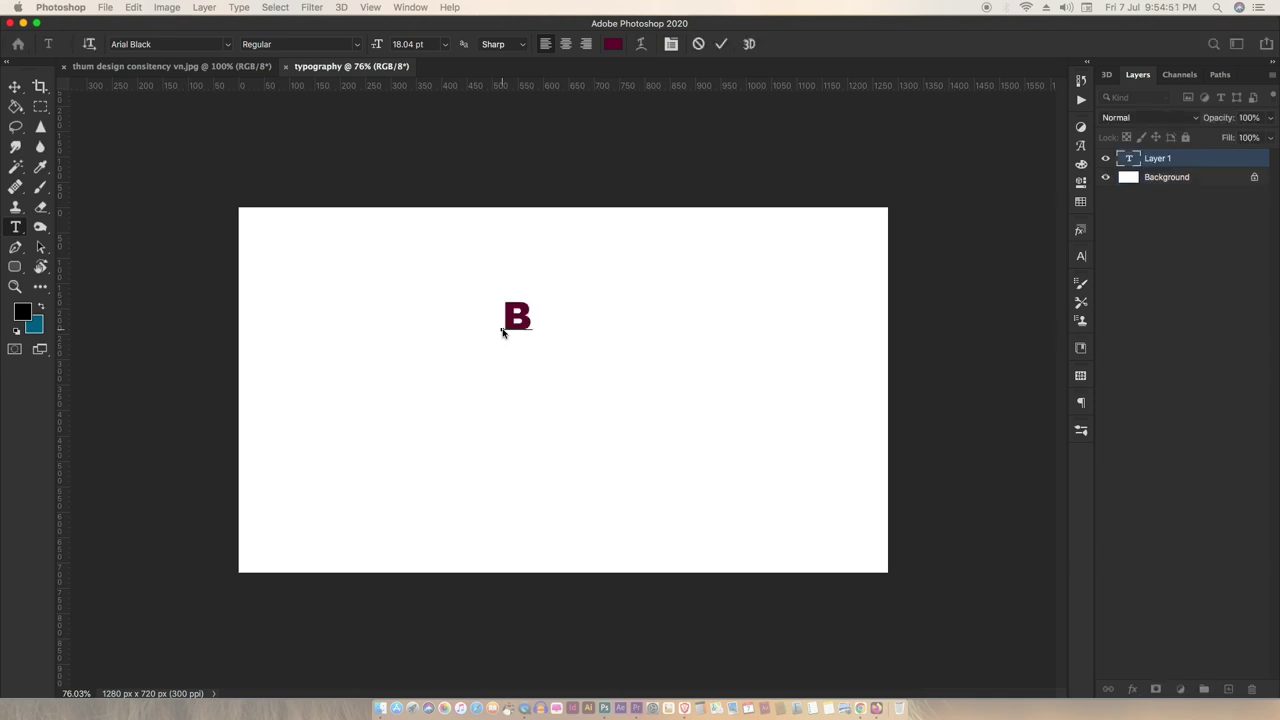
text(LUR)
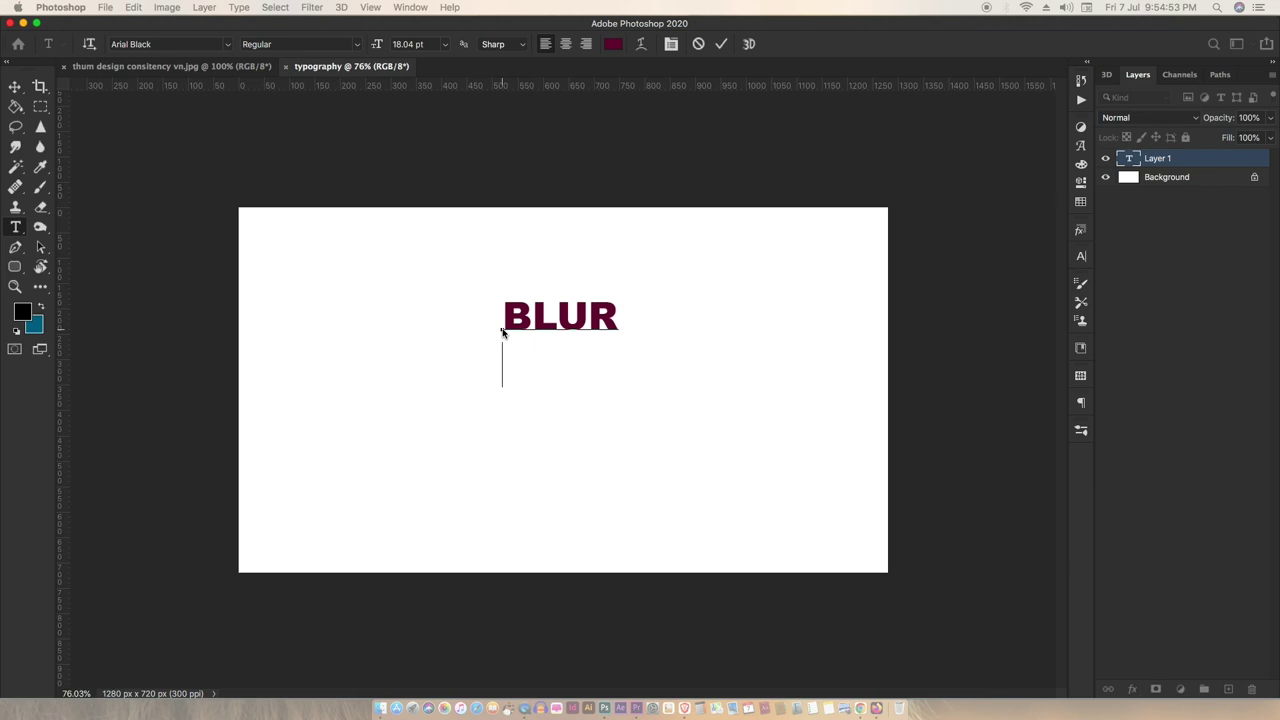
key(Return)
text(TEXT )
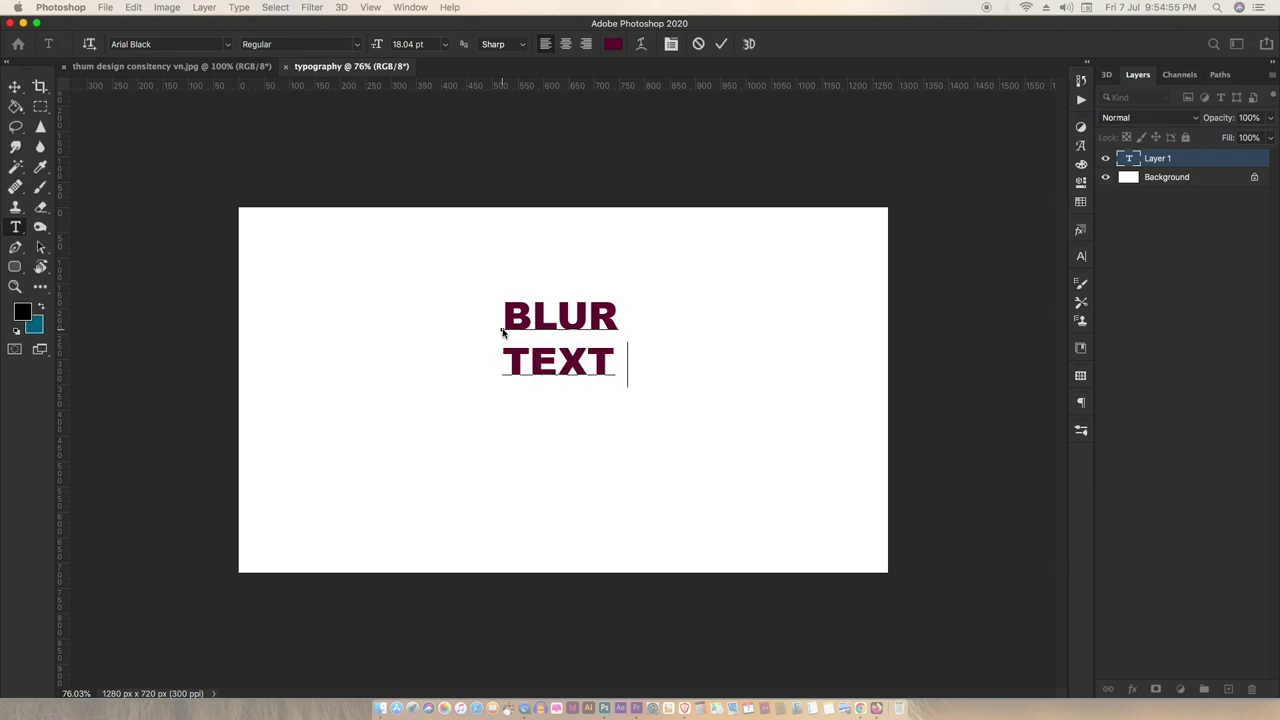
text(DESIGN)
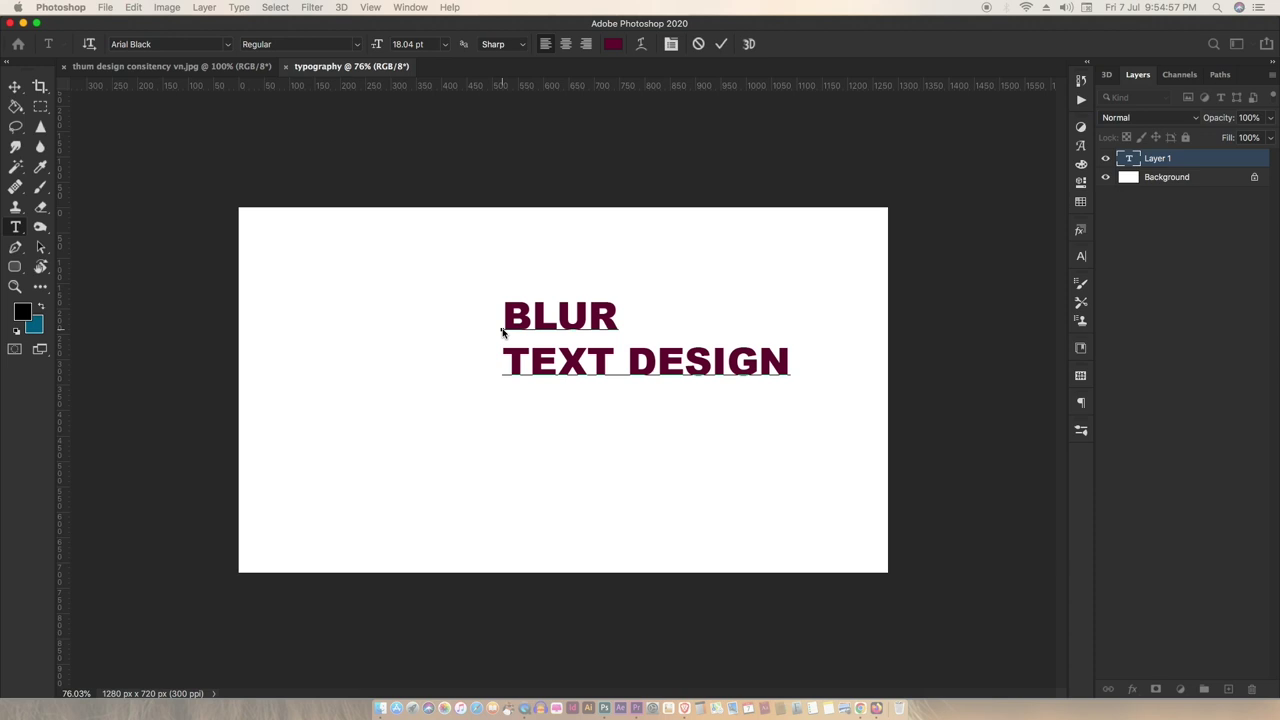
key(ctrl+a)
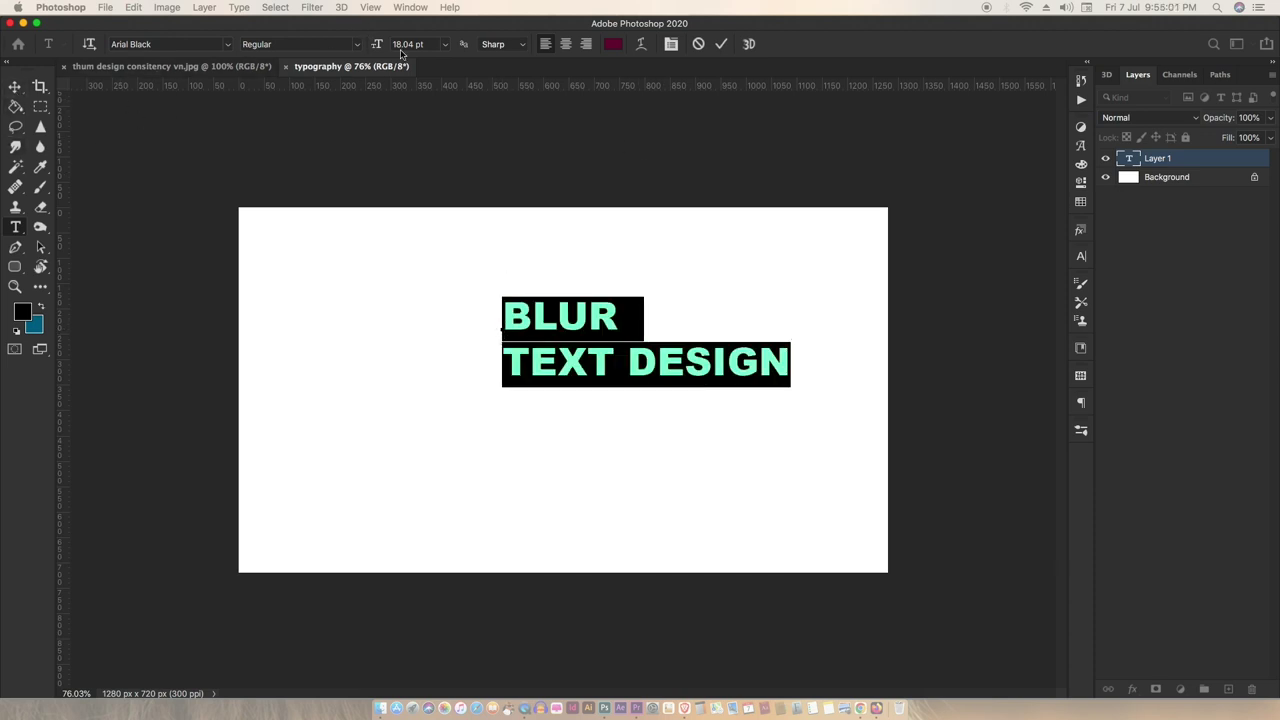
click(360, 48)
Scroll the font family list and apply Gotham Black to the BLUR / TEXT DESIGN text
click(229, 48)
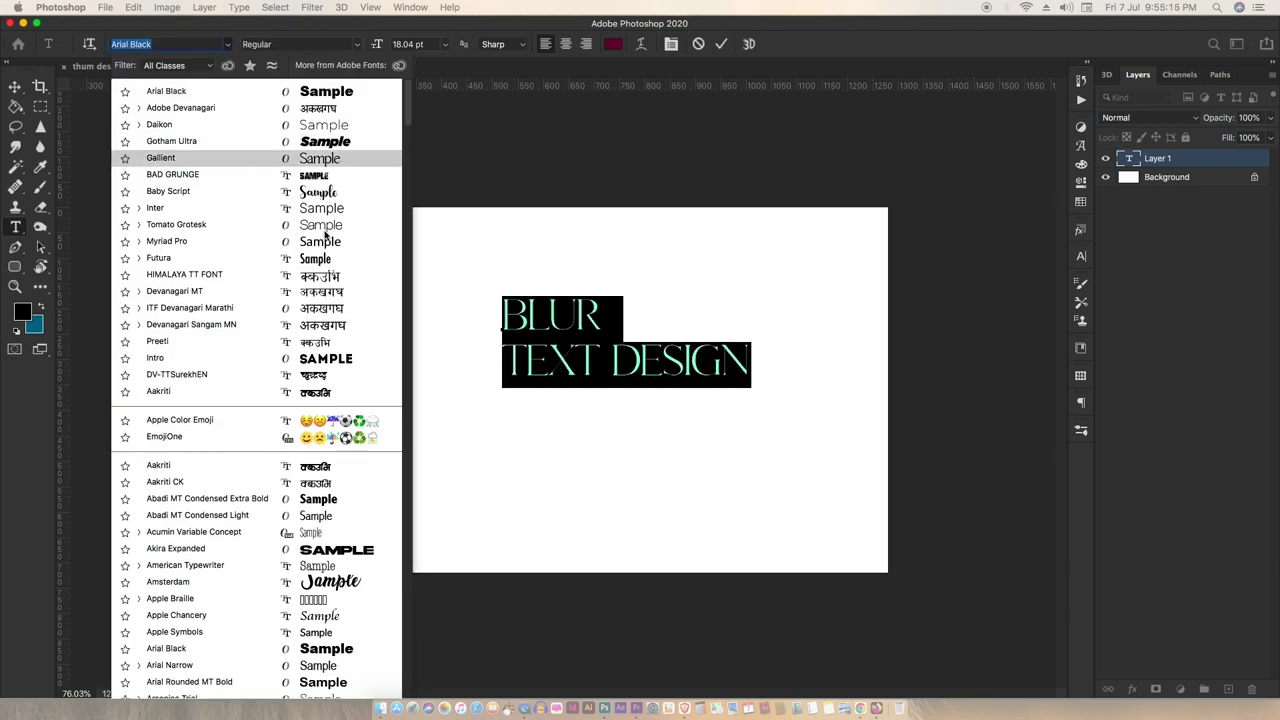
scroll(325, 234, down, 2)
scroll(325, 234, down, 1)
scroll(325, 234, down, 5)
scroll(325, 234, down, 1)
scroll(325, 234, down, 3)
scroll(325, 234, down, 5)
scroll(325, 234, down, 2)
scroll(325, 234, down, 2)
scroll(325, 234, down, 3)
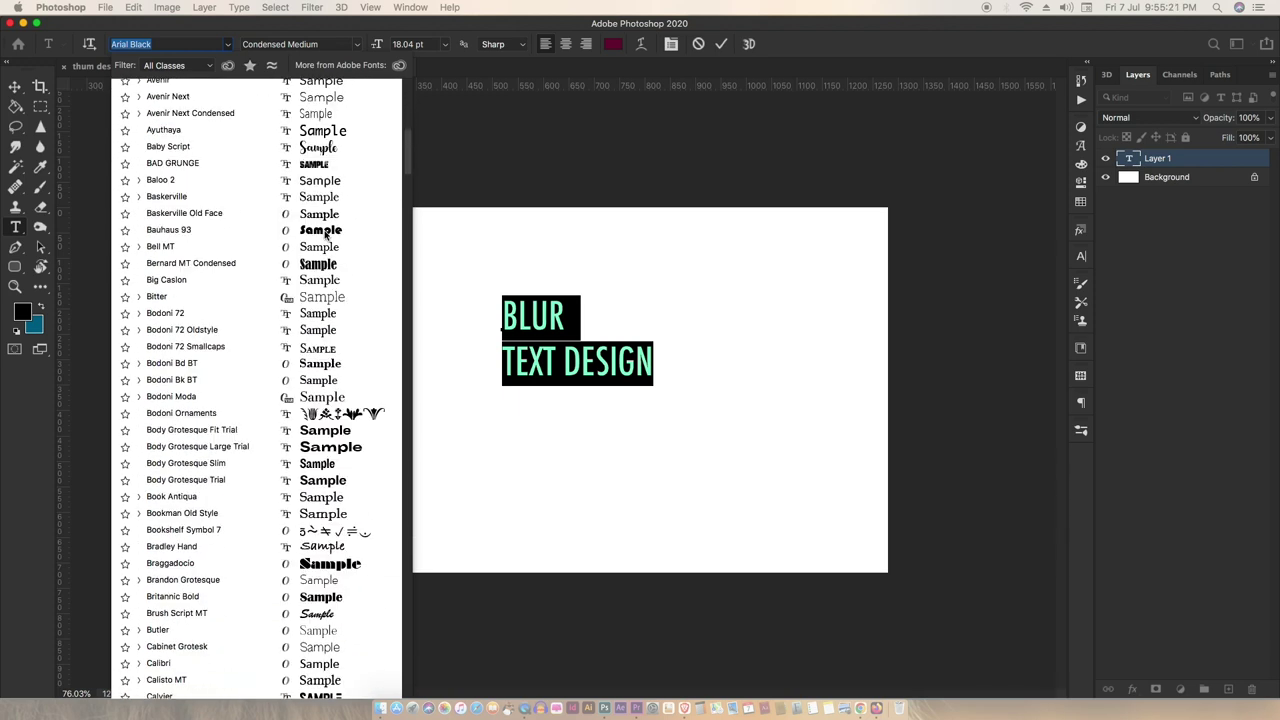
scroll(322, 234, down, 4)
scroll(322, 234, down, 4)
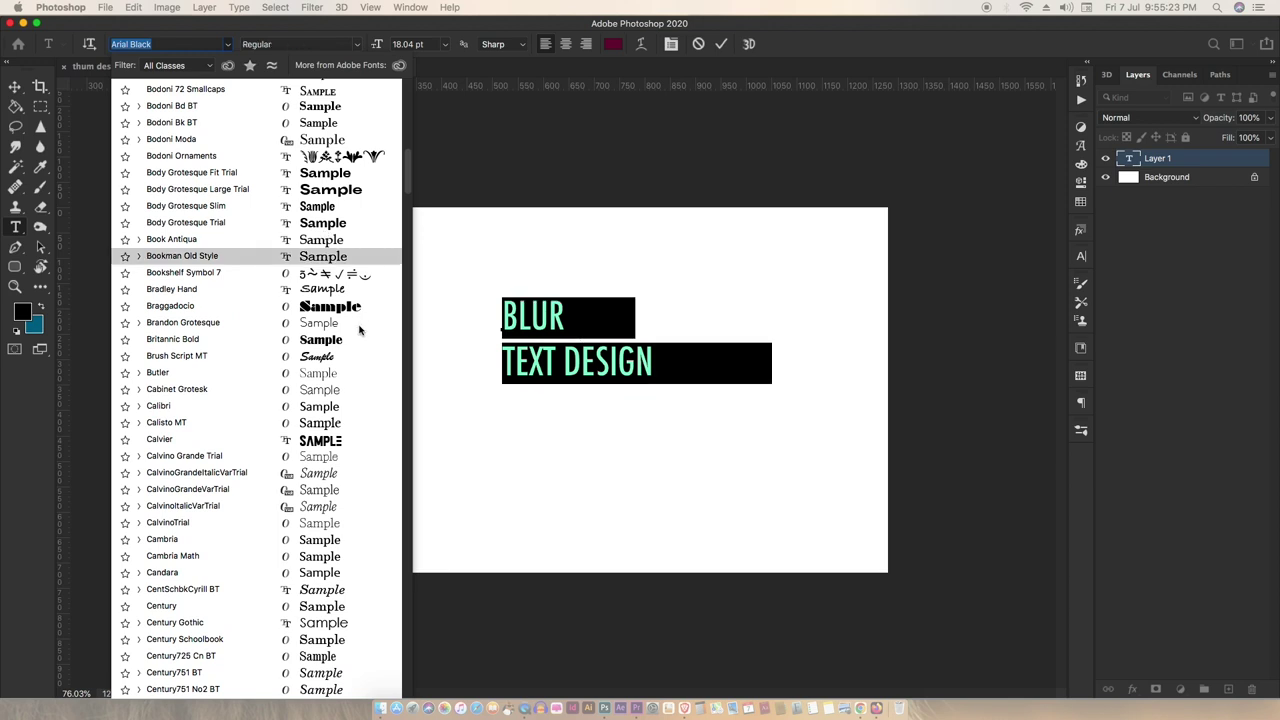
scroll(359, 328, down, 8)
scroll(359, 328, down, 3)
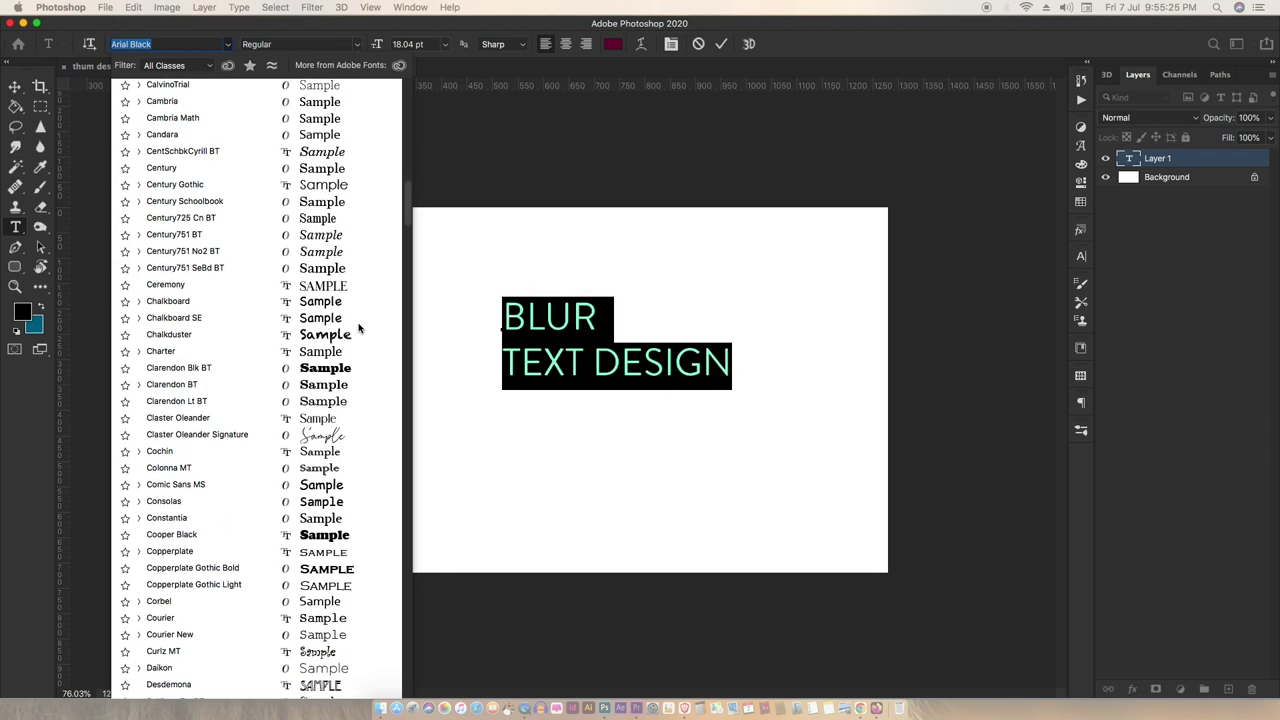
scroll(359, 328, down, 1)
scroll(359, 328, down, 4)
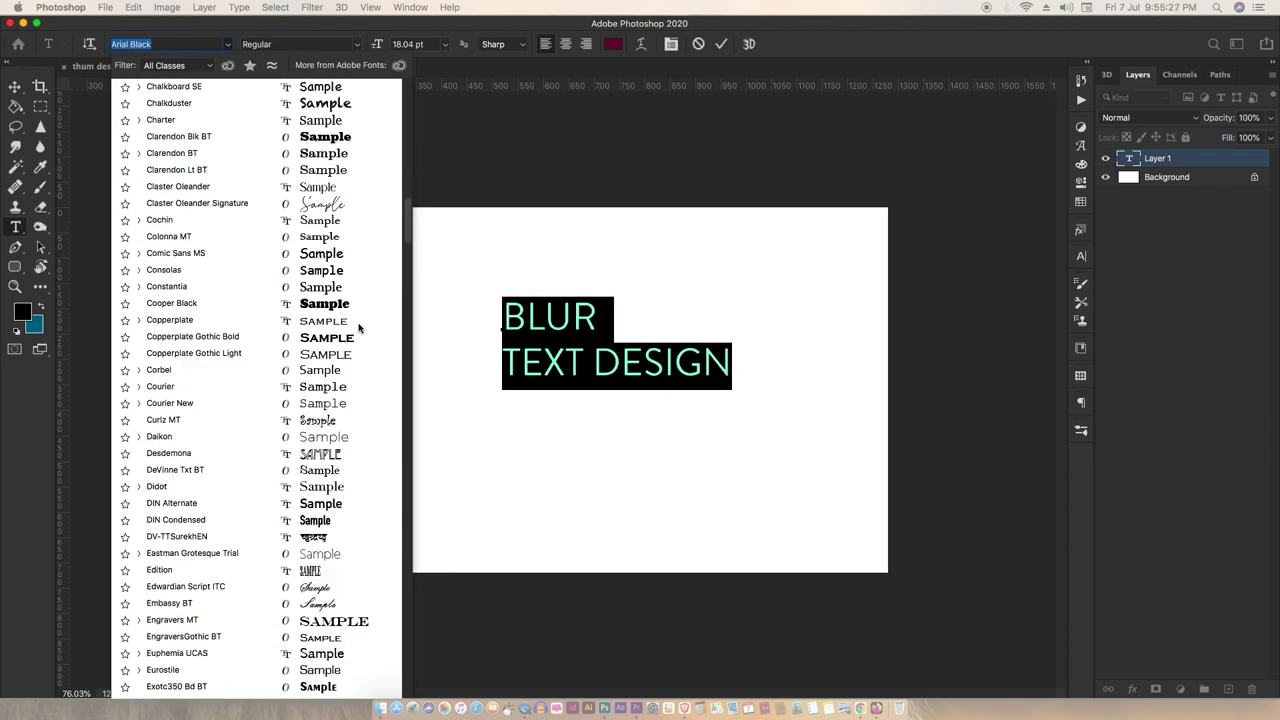
scroll(359, 328, down, 2)
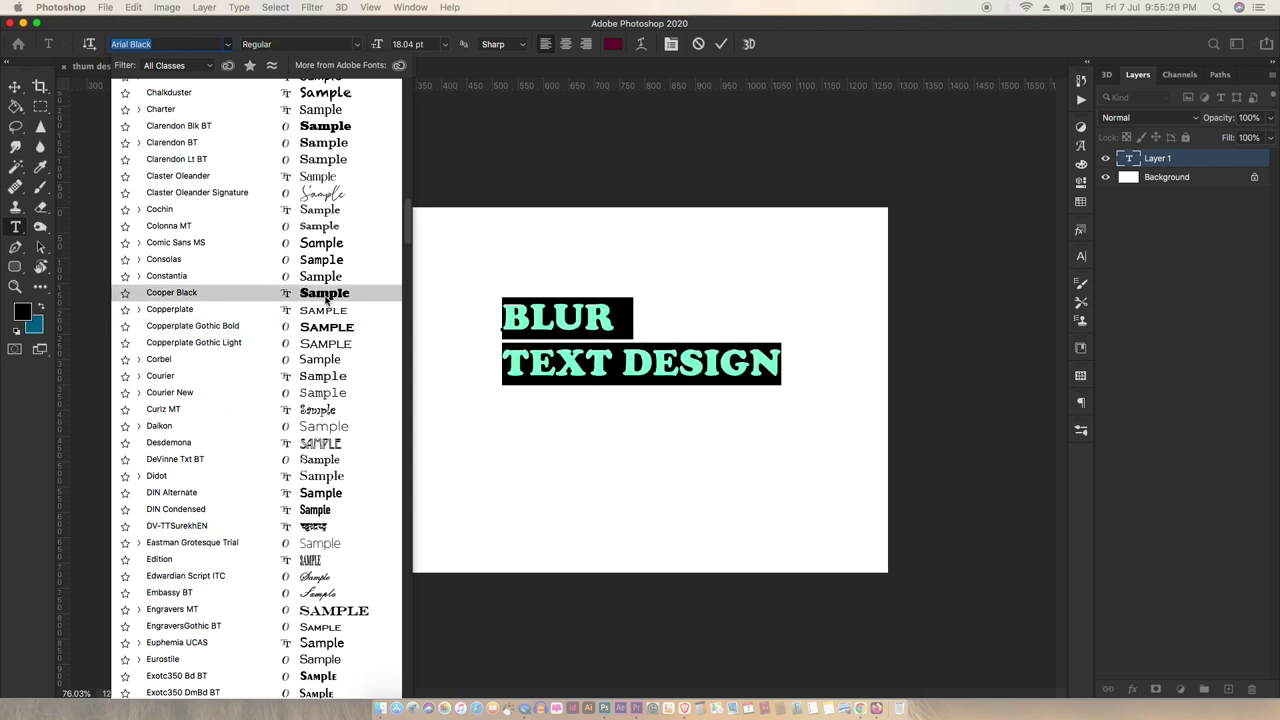
scroll(326, 298, down, 3)
scroll(326, 298, down, 3)
scroll(326, 298, down, 2)
scroll(326, 298, down, 1)
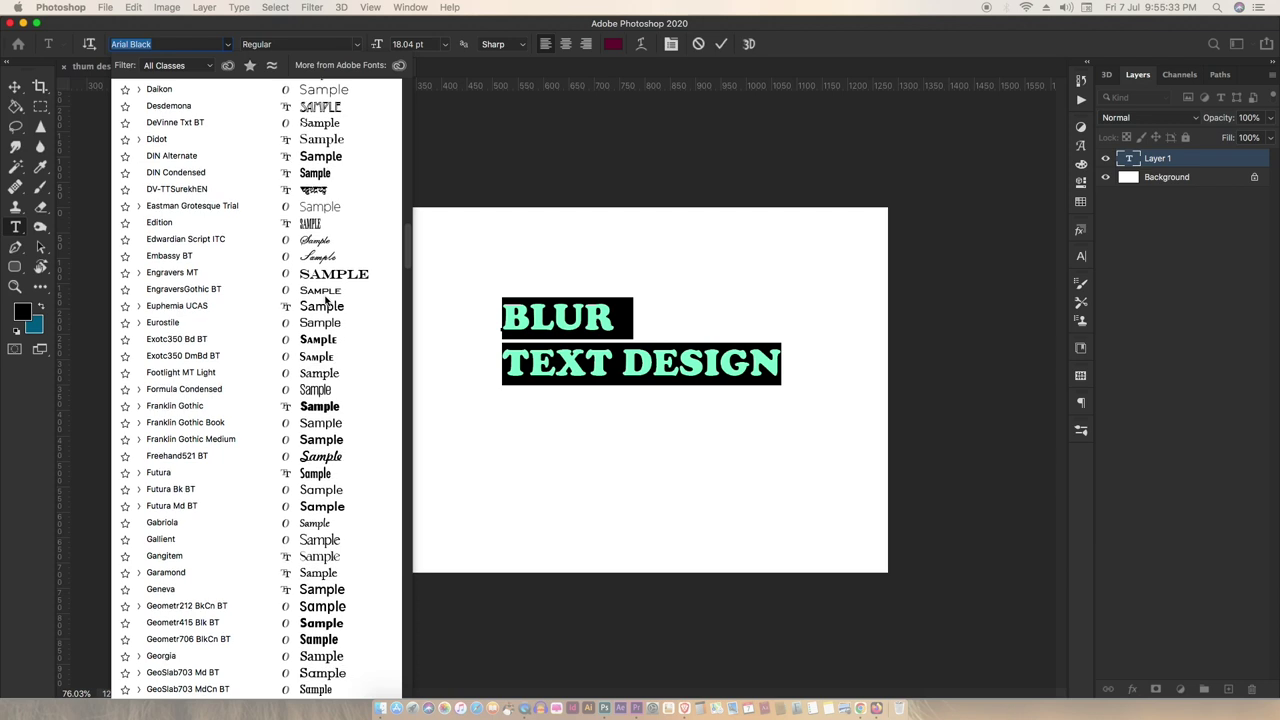
scroll(326, 298, down, 2)
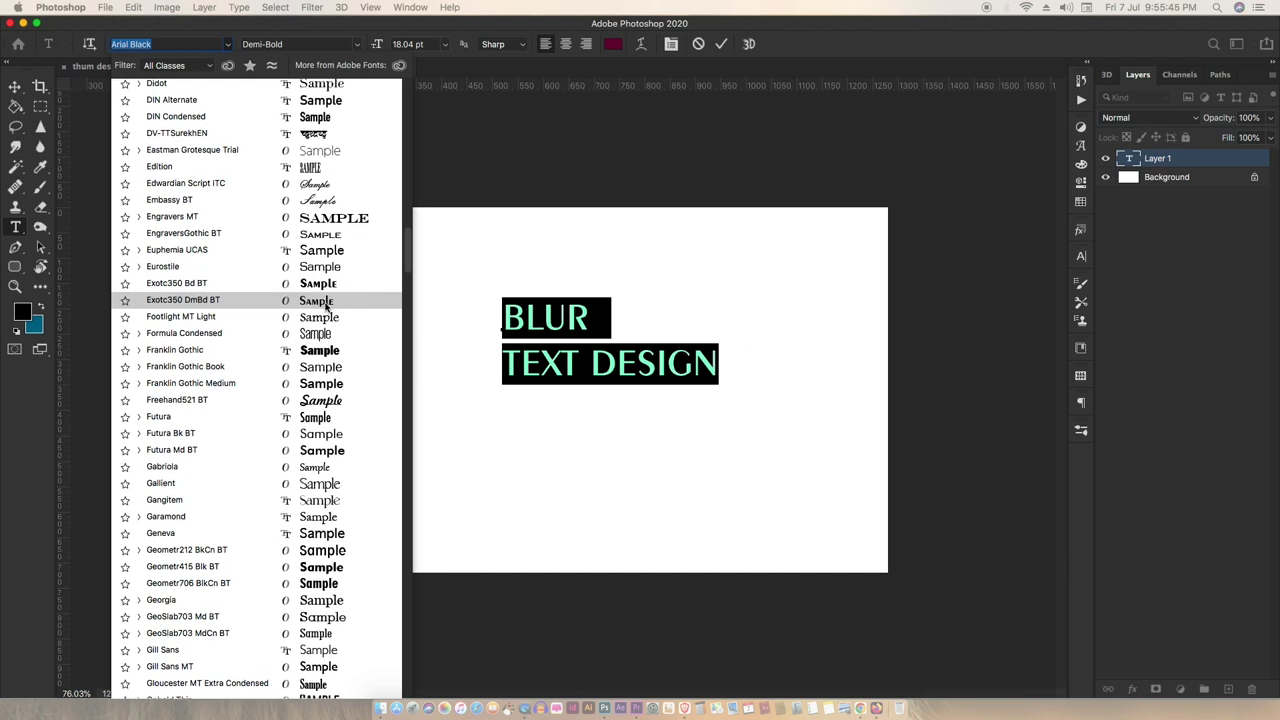
scroll(325, 307, down, 1)
scroll(325, 307, down, 1)
scroll(325, 307, down, 2)
scroll(325, 307, down, 4)
scroll(335, 365, down, 1)
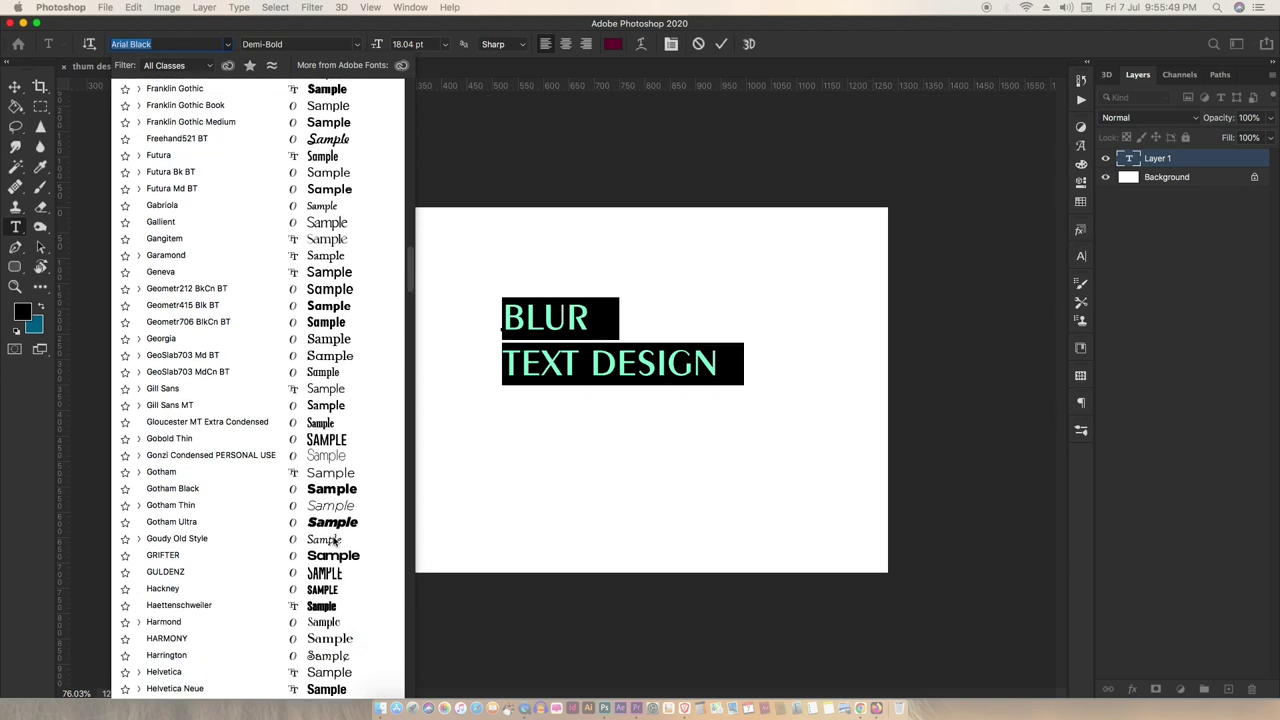
click(340, 490)
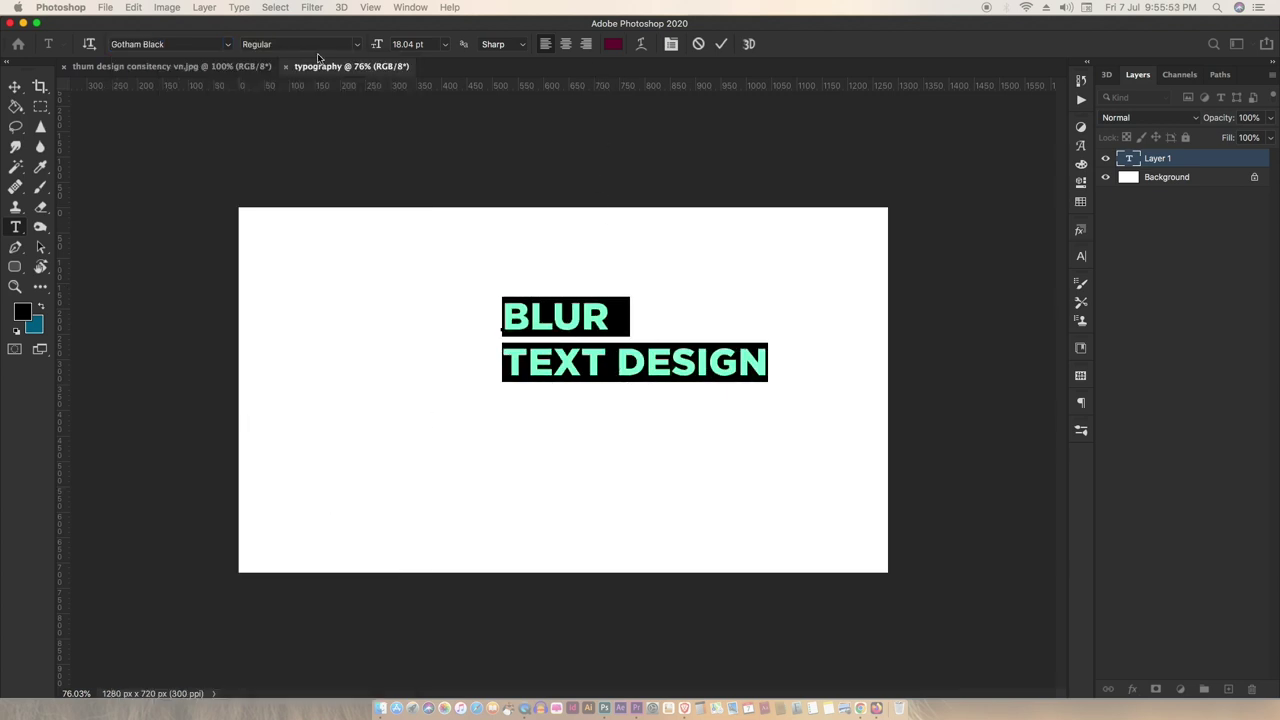
Center-align the two text lines and move the text to the canvas centre
click(565, 44)
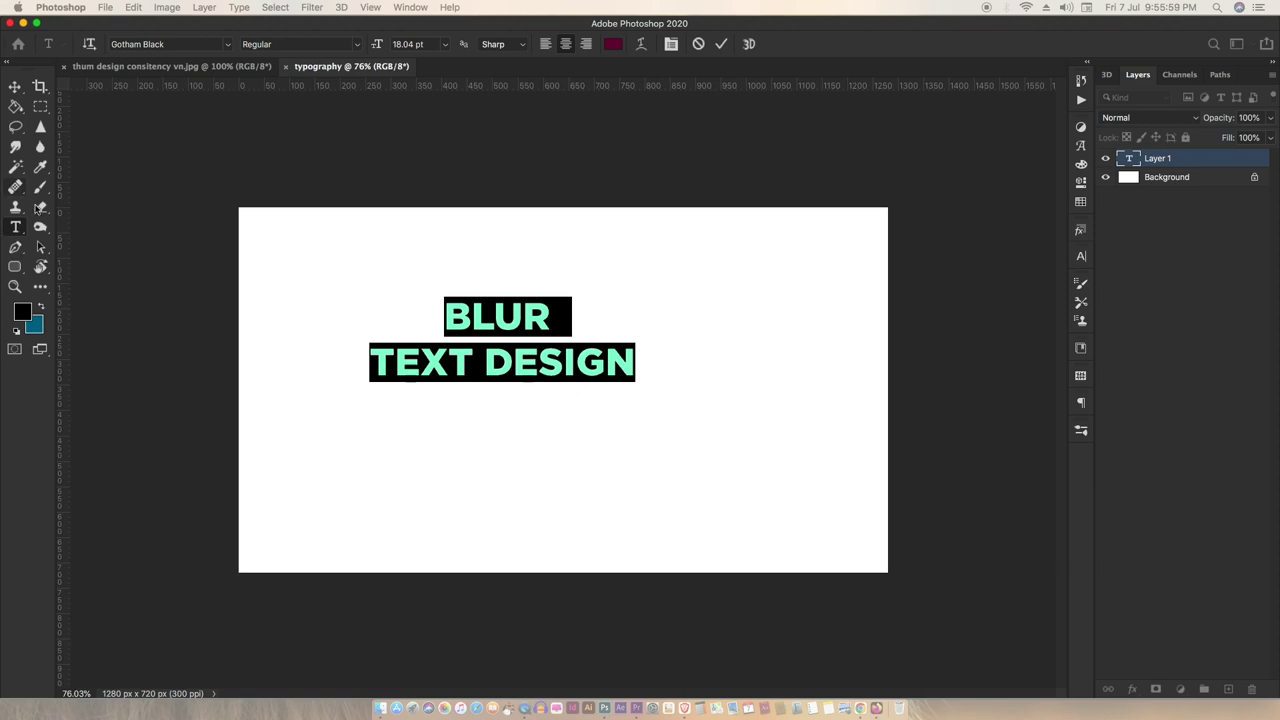
click(474, 362)
drag(638, 366, 366, 329)
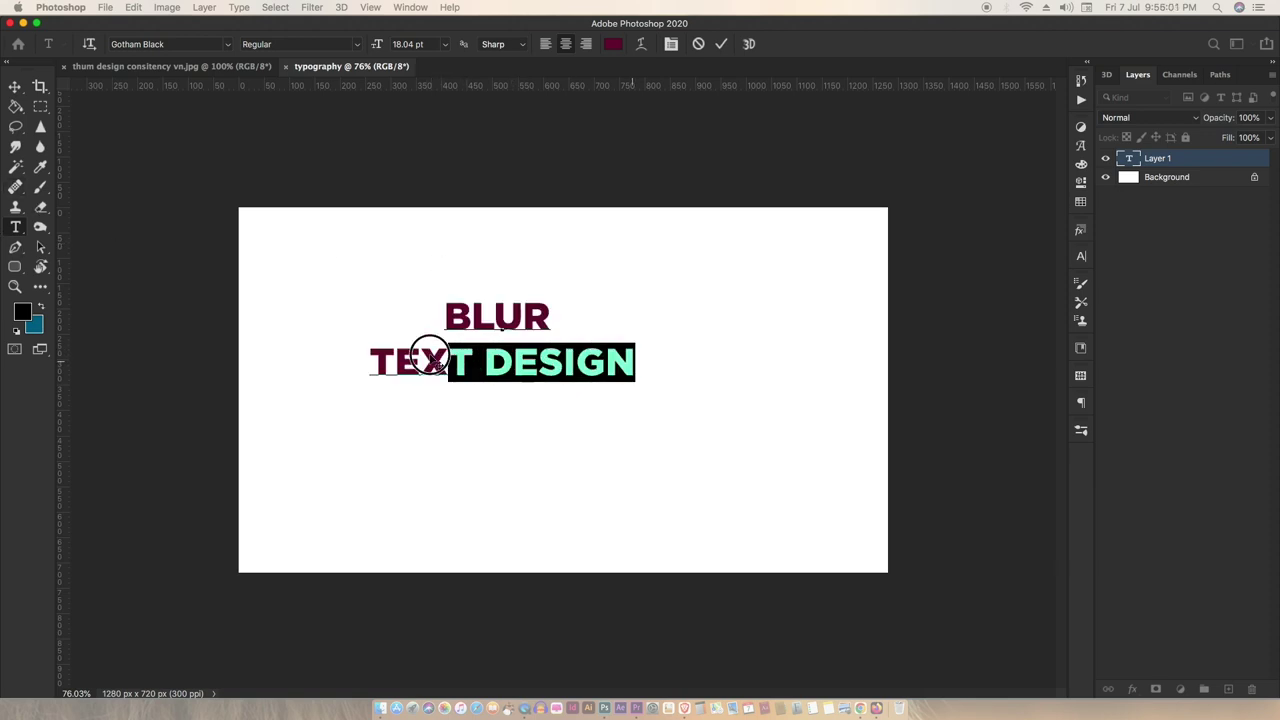
click(16, 88)
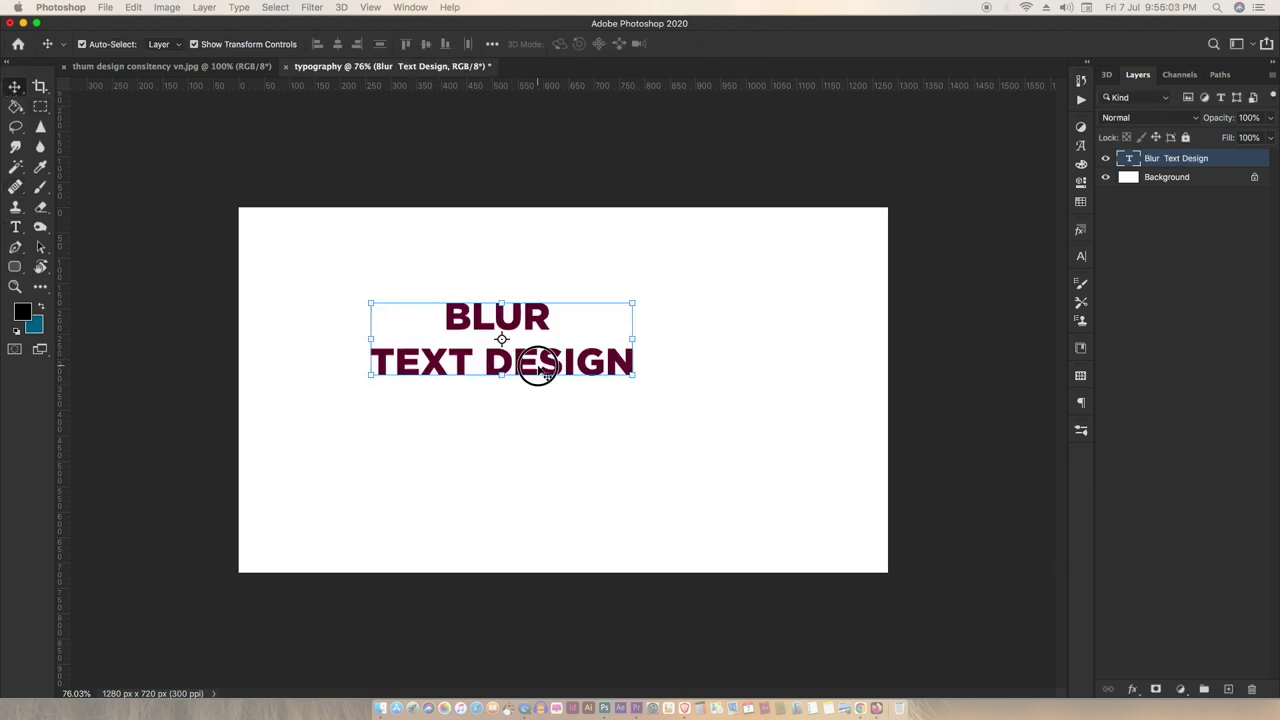
drag(539, 366, 591, 412)
Enlarge 'BLUR' to about 42 pt and remove the trailing space after it
double_click(591, 412)
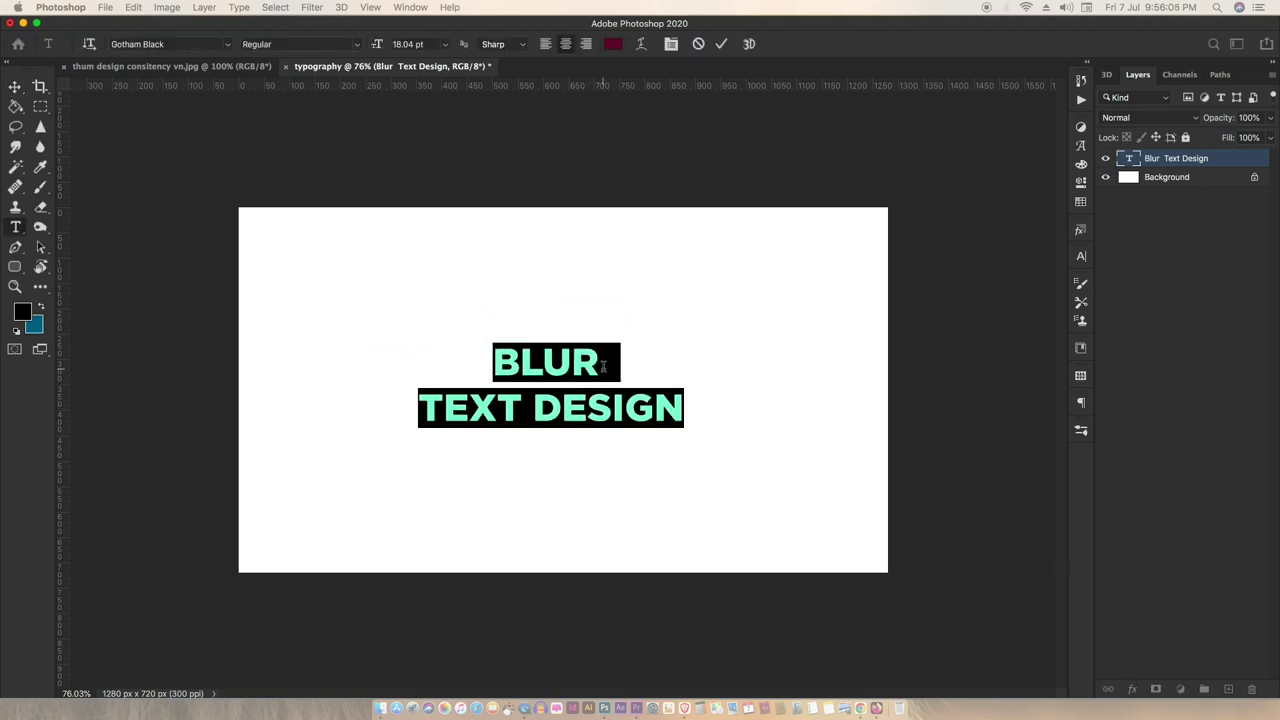
drag(612, 363, 468, 367)
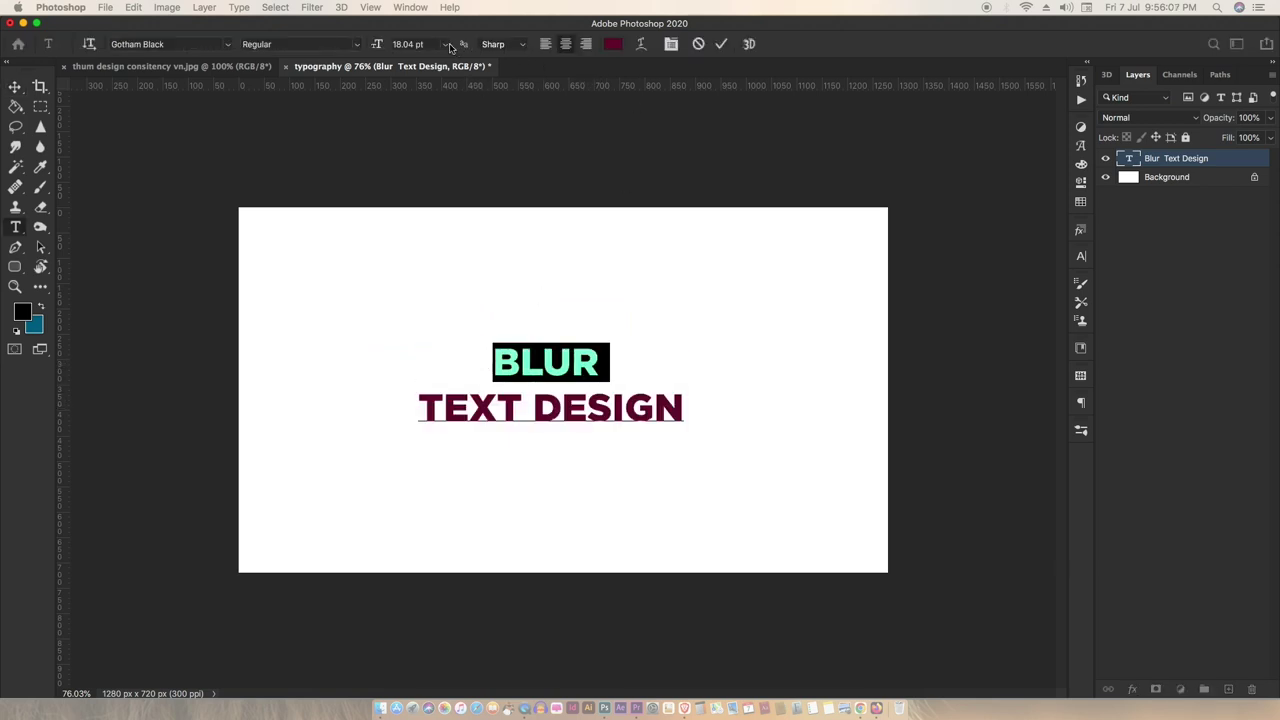
drag(388, 46, 393, 52)
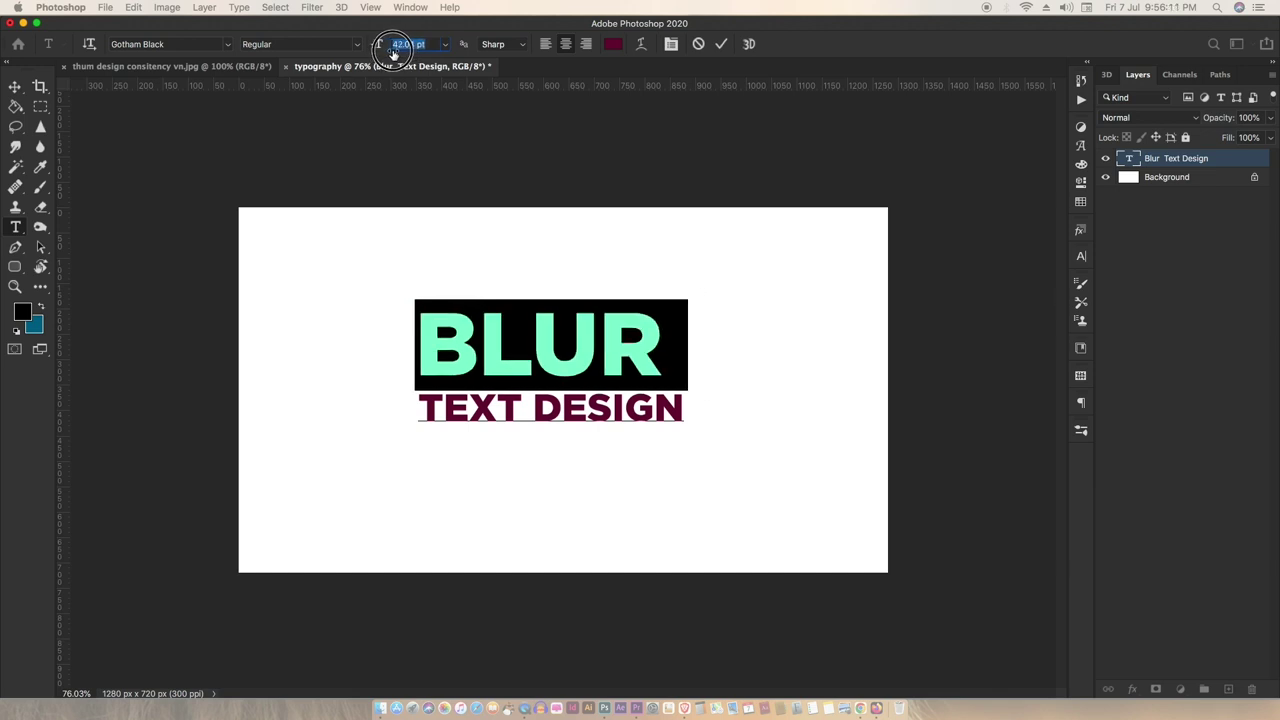
click(652, 322)
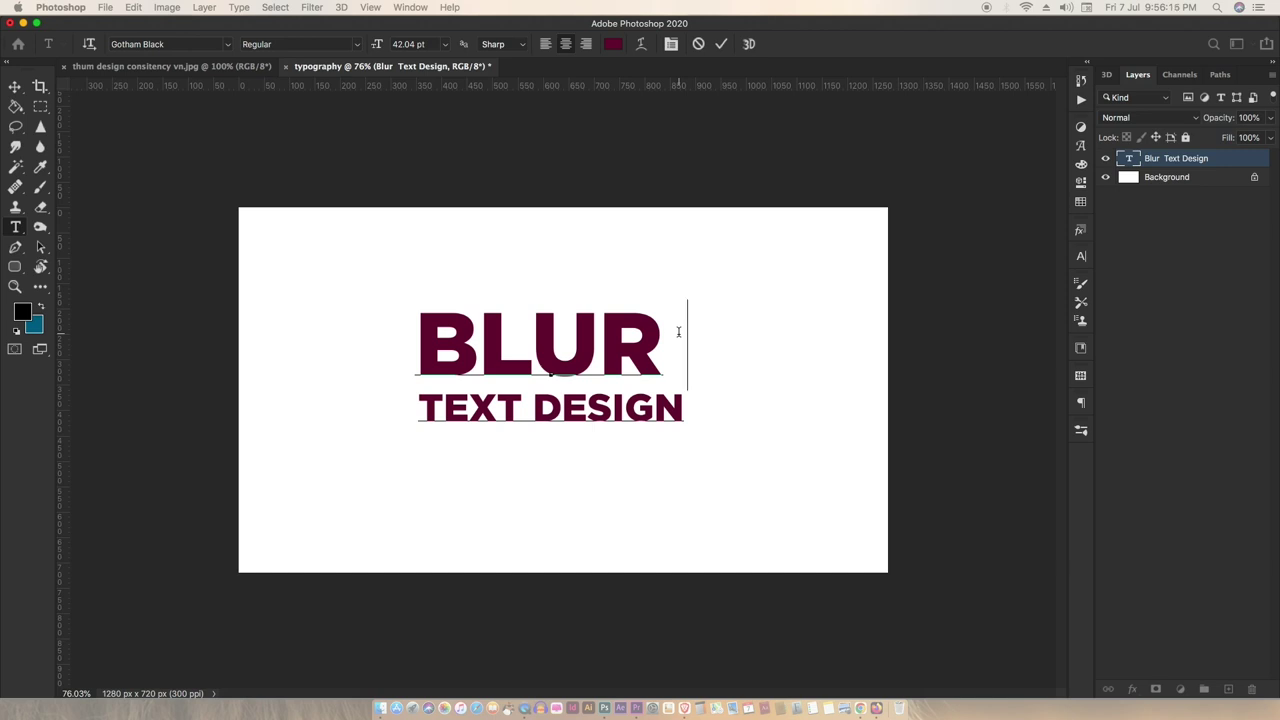
key(BackSpace)
click(17, 87)
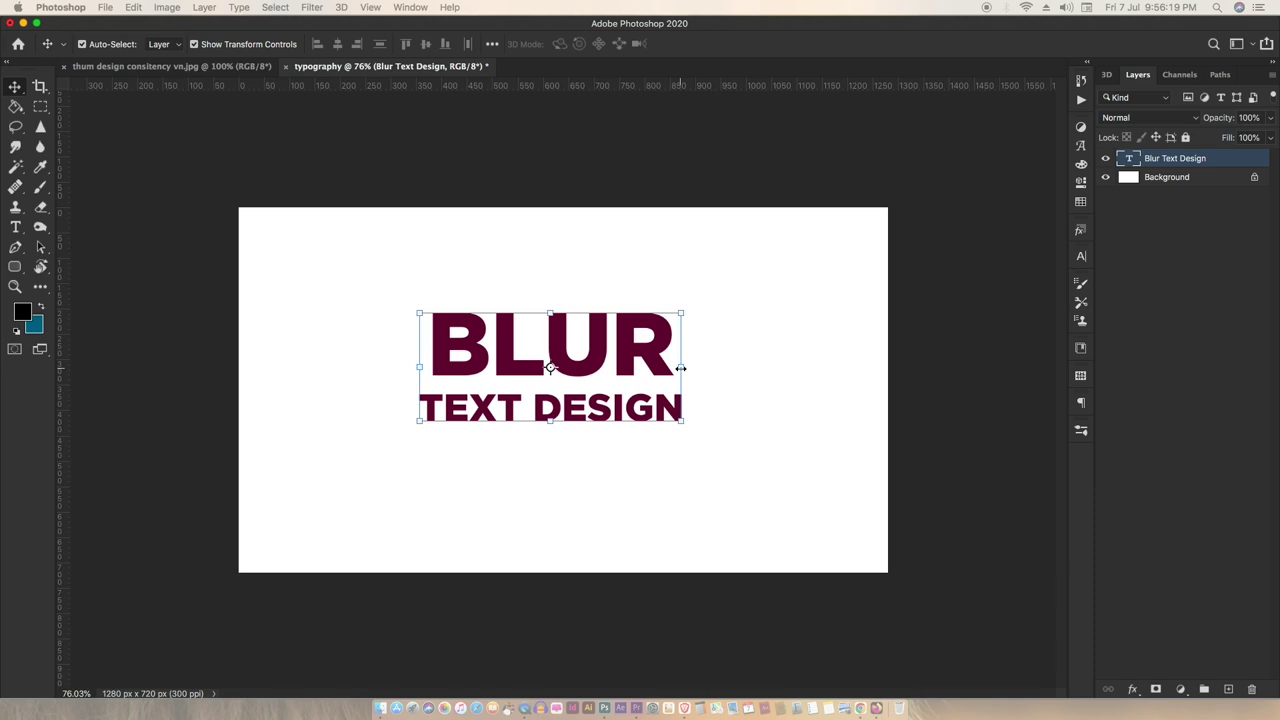
Scale the text up to about 185% and keep it centred on the canvas
drag(680, 368, 908, 368)
mouse_move(790, 345)
mouse_down()
mouse_move(705, 345)
mouse_move(705, 356)
mouse_up()
click(771, 44)
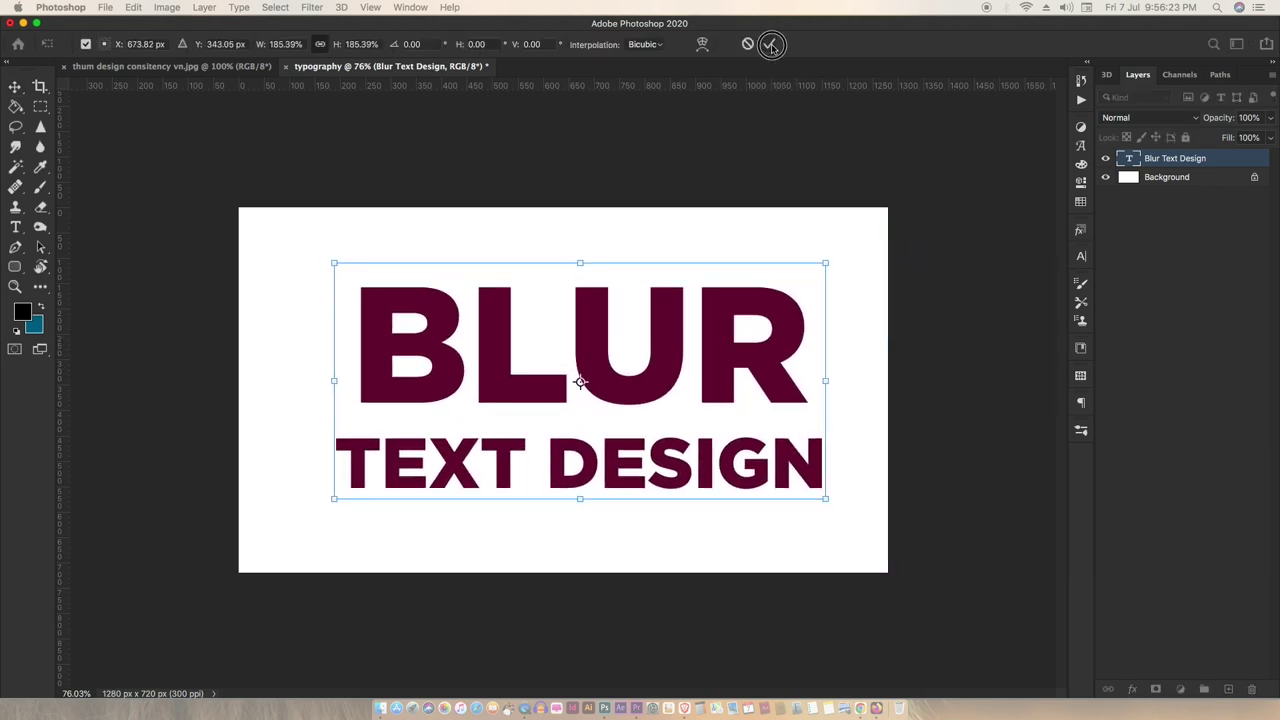
key(t)
Set the word 'BLUR' to 80 pt
drag(800, 318, 407, 315)
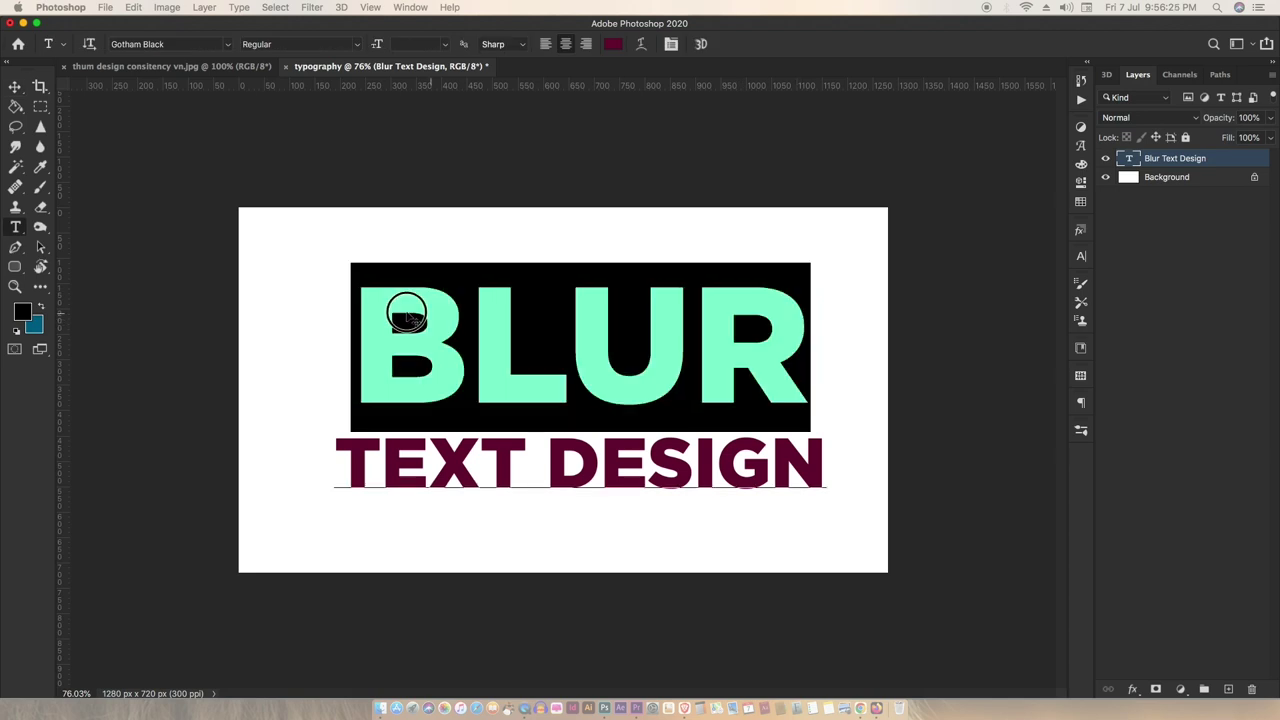
click(405, 44)
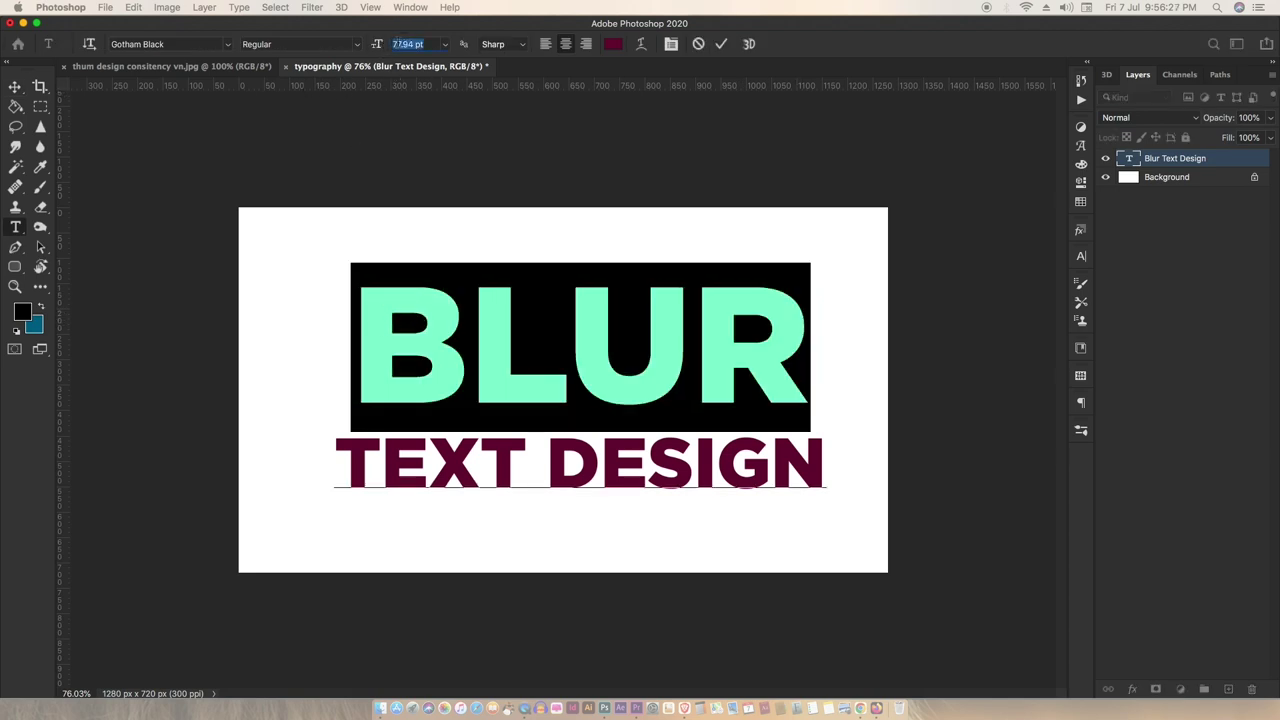
key(BackSpace)
text(80)
key(Return)
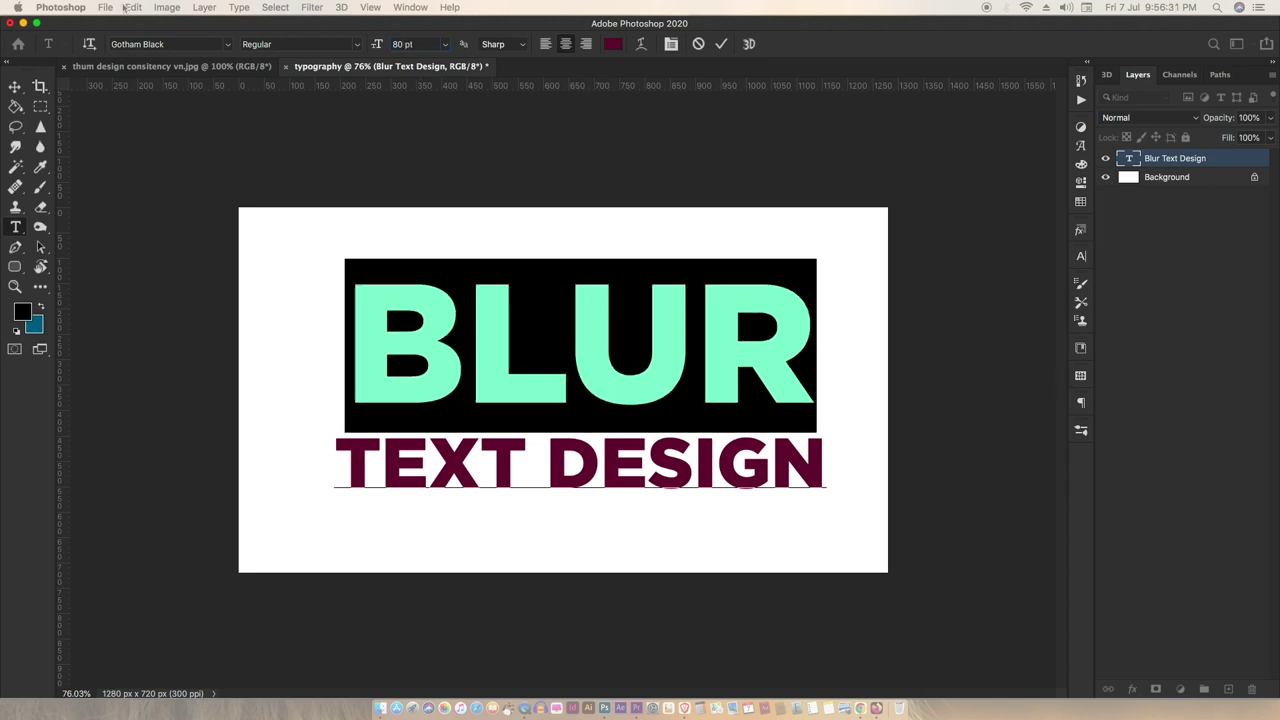
click(15, 87)
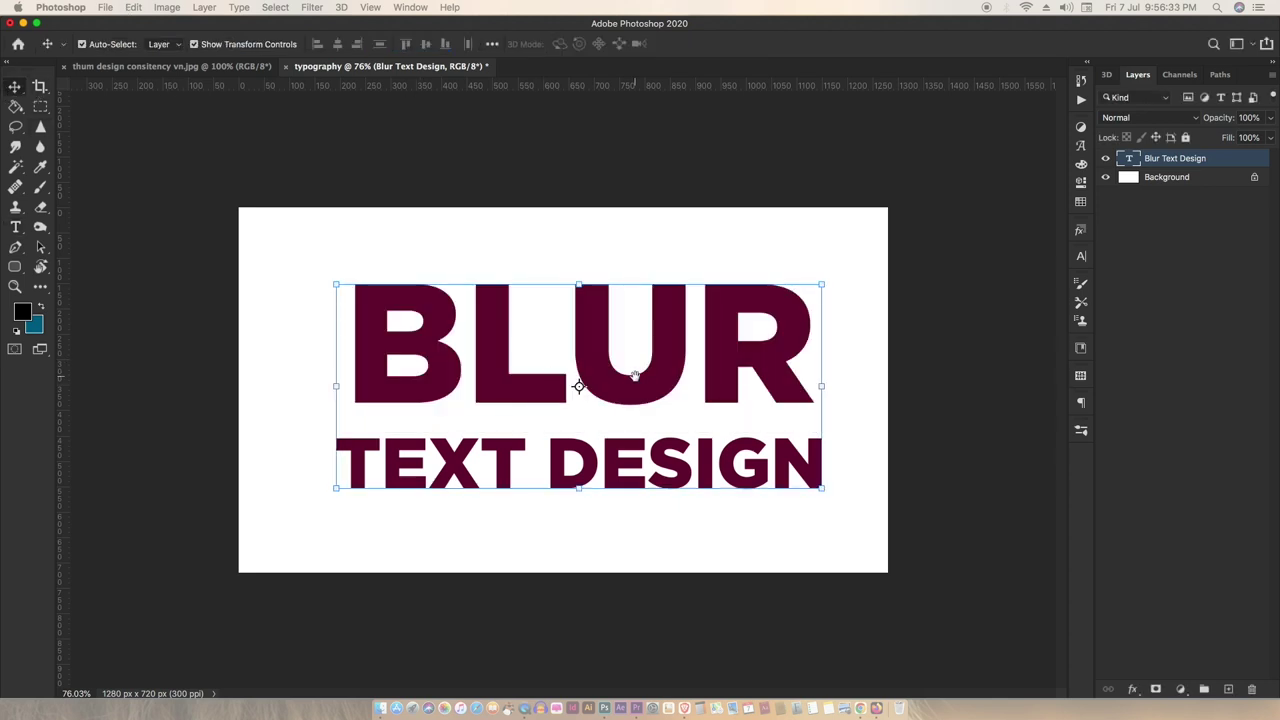
Zoom in and duplicate the Blur Text Design layer
key(ctrl+plus)
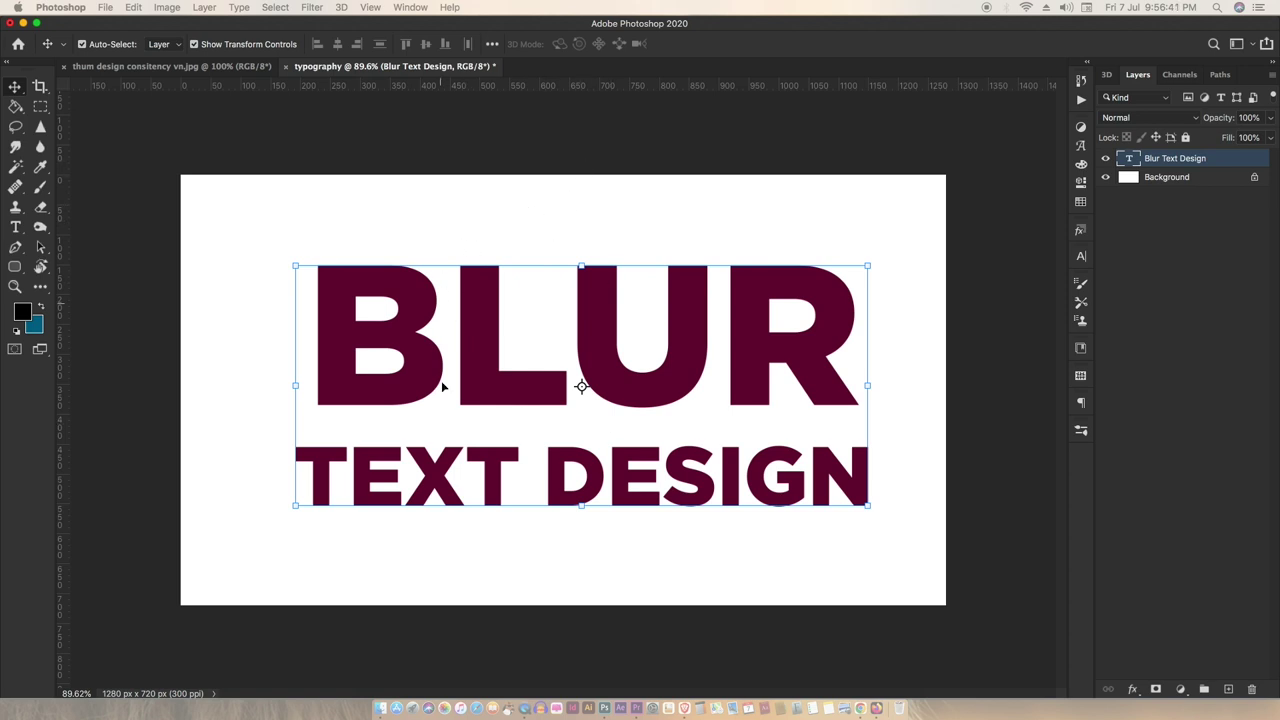
double_click(630, 320)
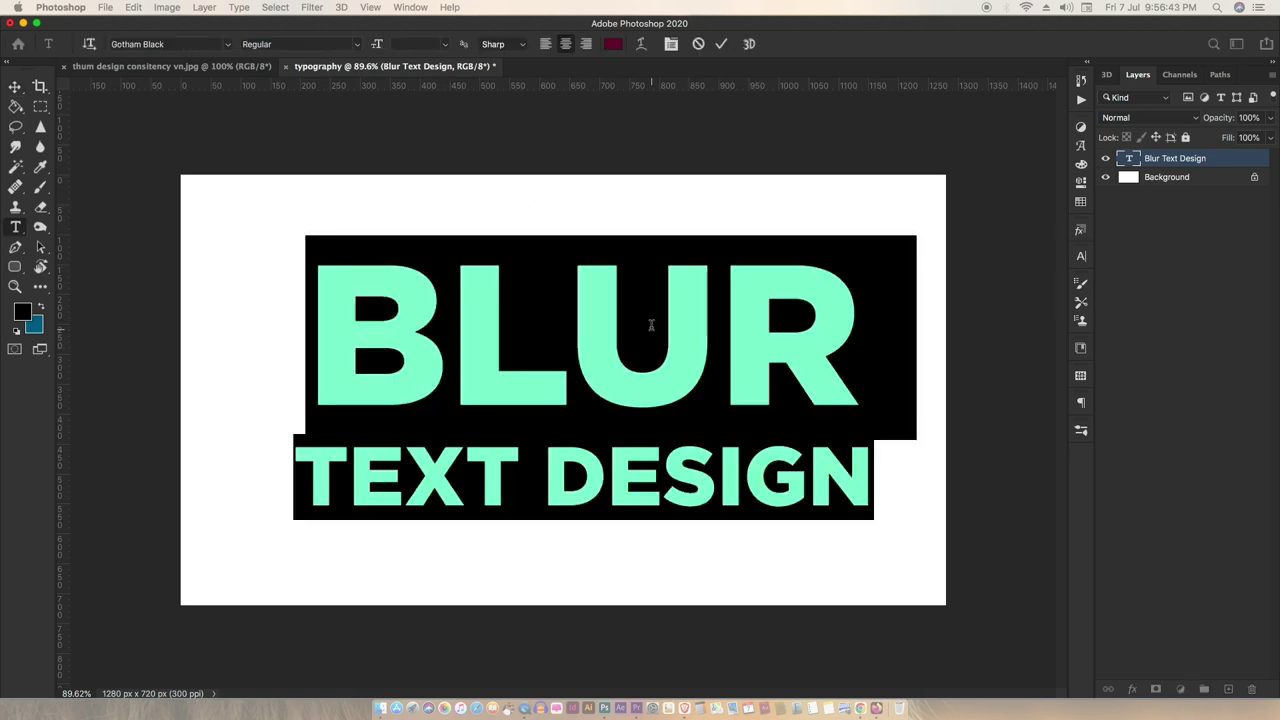
click(722, 44)
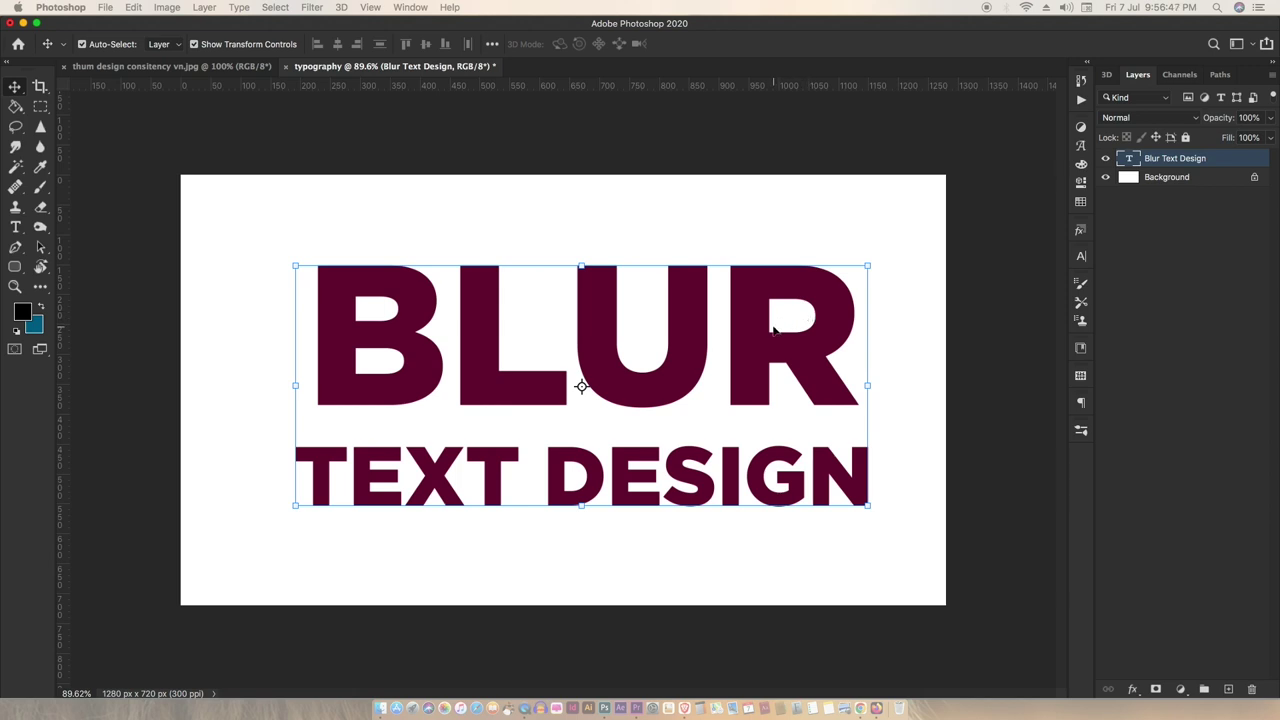
drag(774, 330, 771, 329)
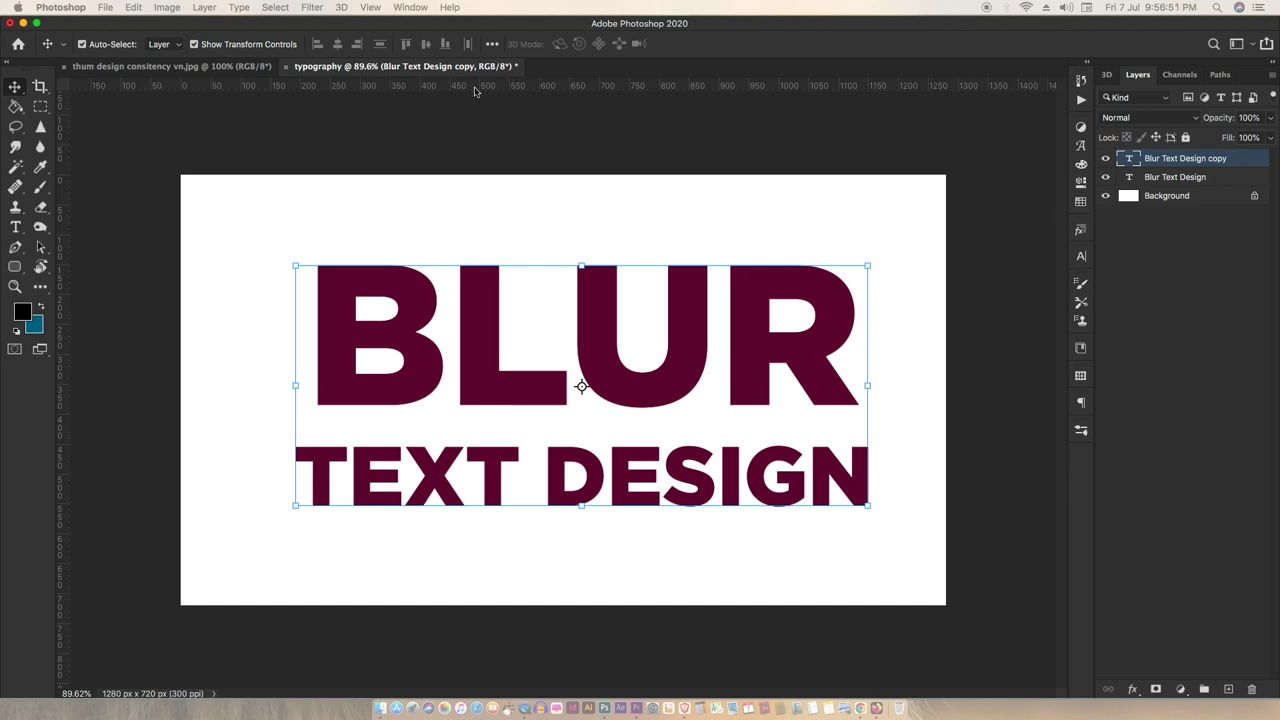
Set the text colour to bright green #33ff66
key(t)
click(612, 46)
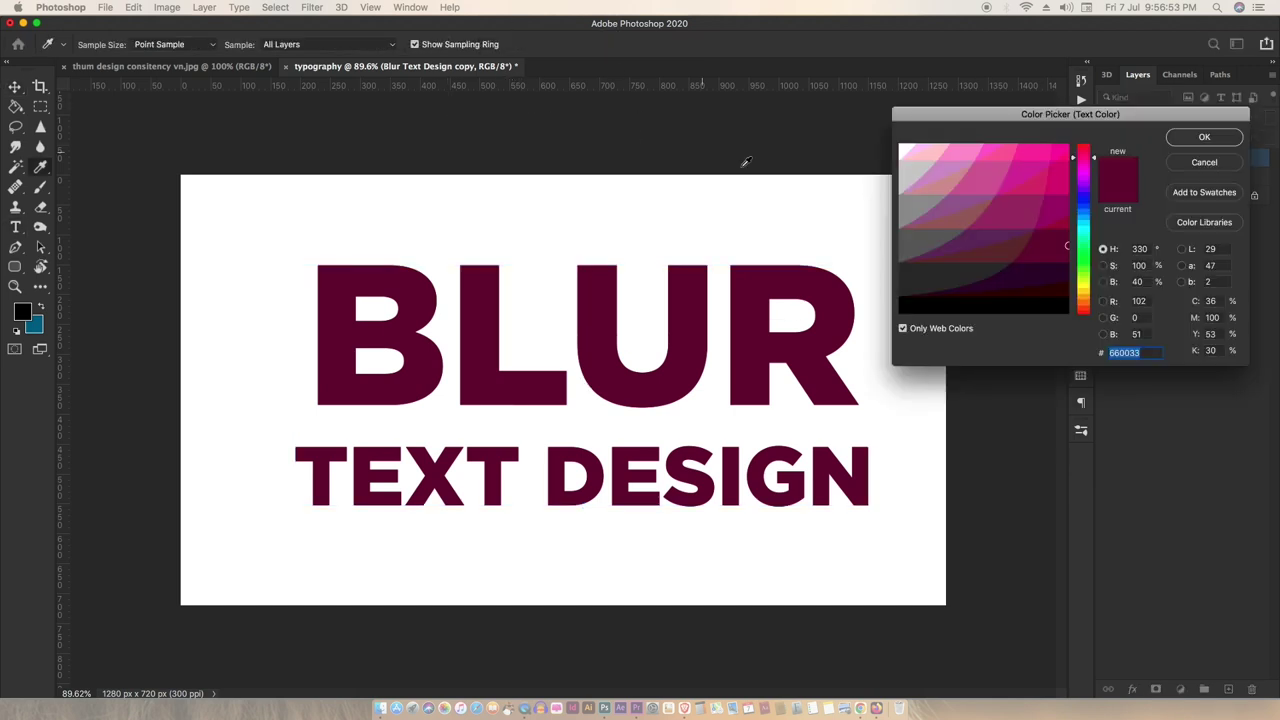
text(33ff66)
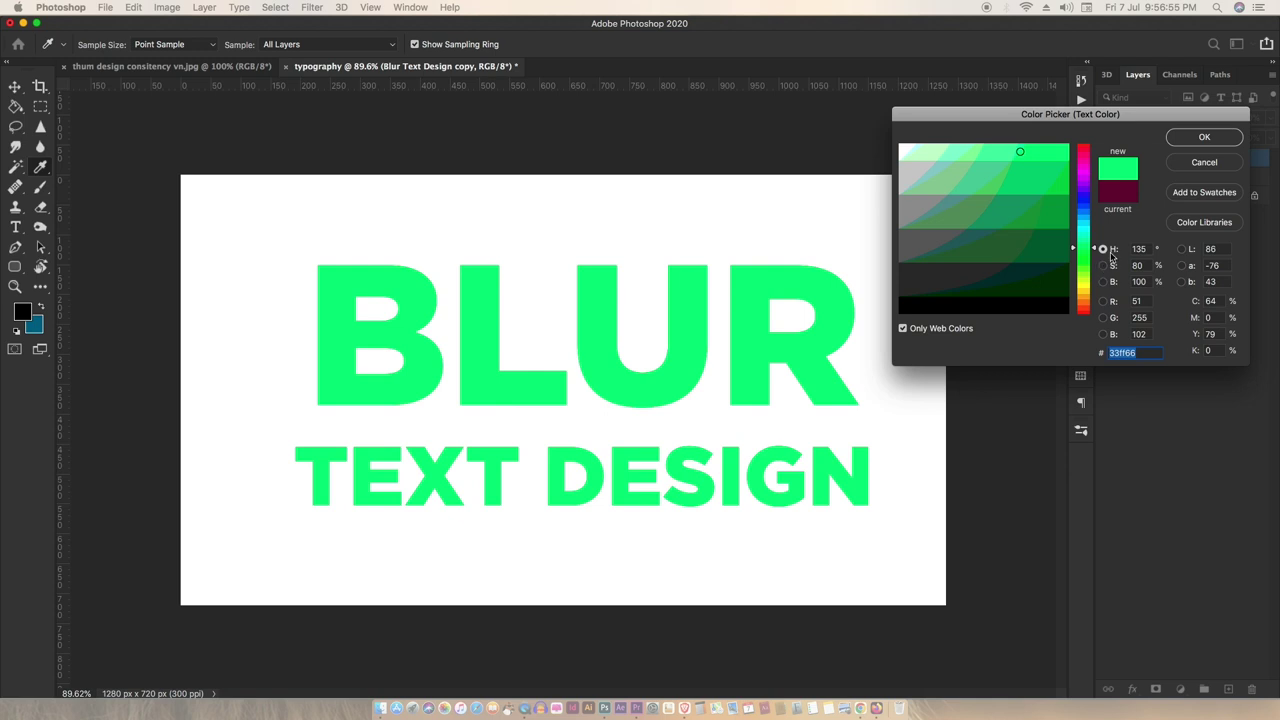
click(905, 331)
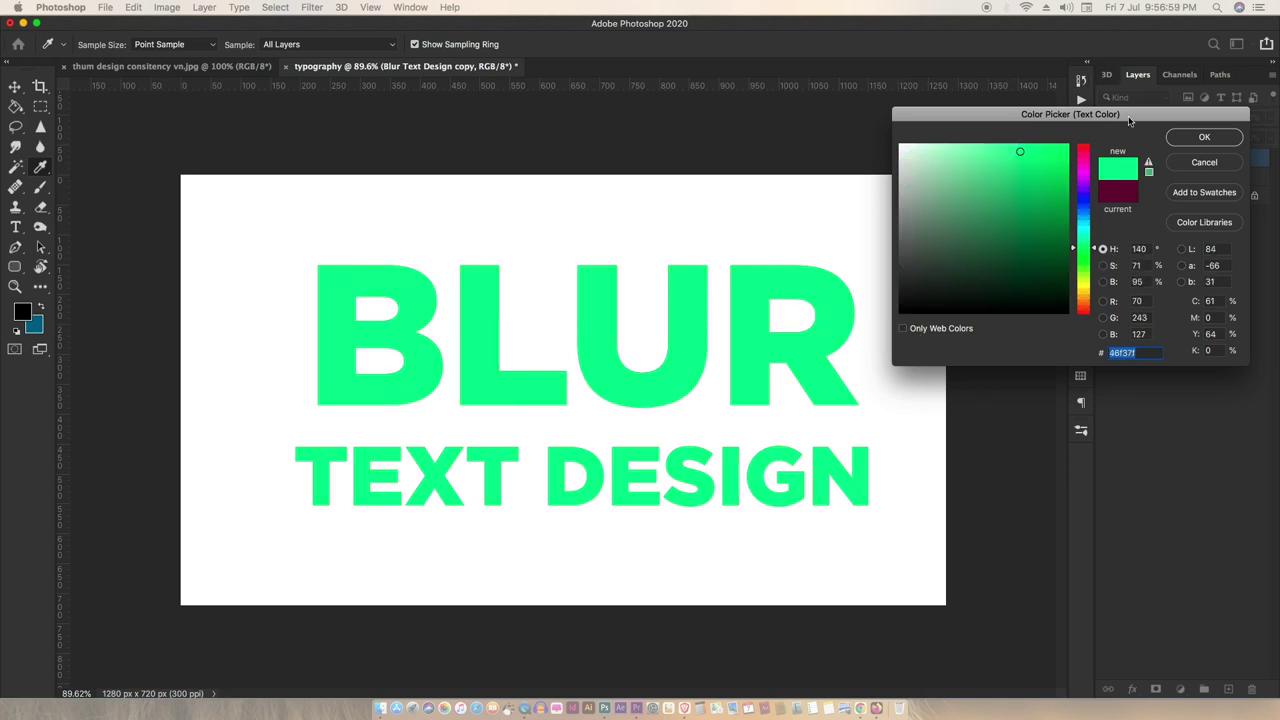
drag(1123, 122, 618, 119)
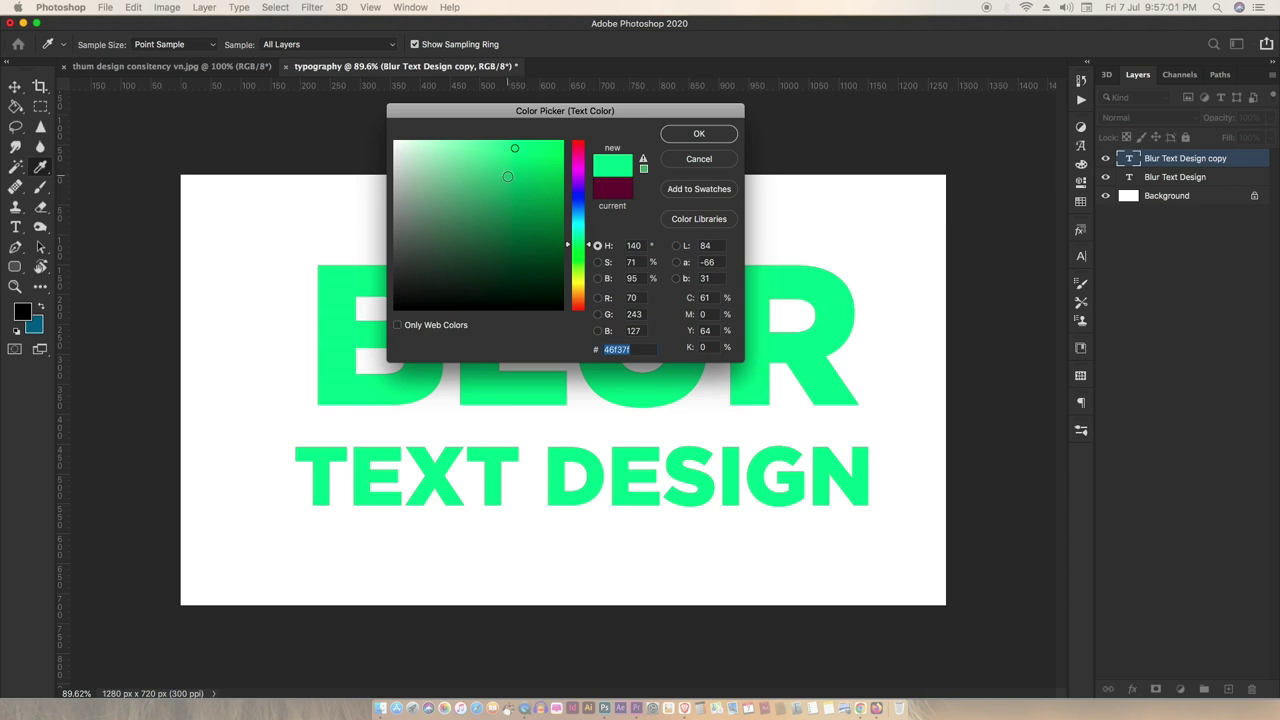
click(398, 325)
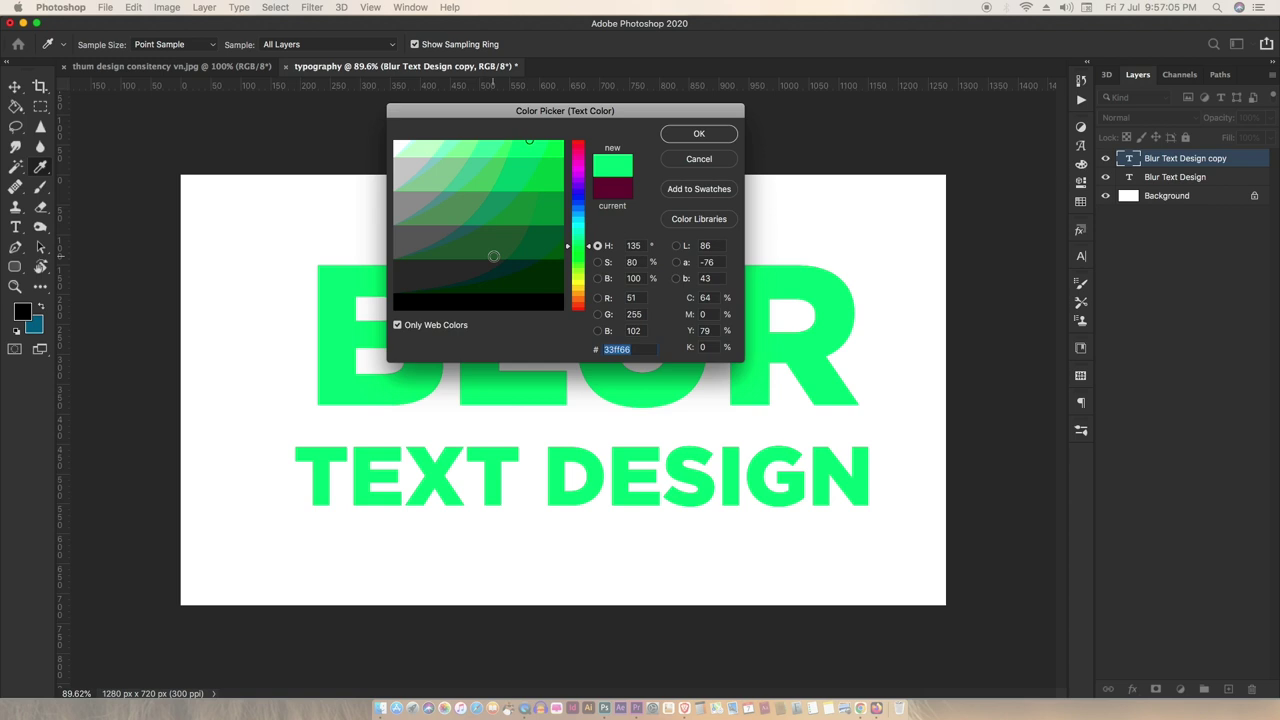
click(695, 133)
Duplicate the green text layer and recolour the copy blue #3399ff
key(ctrl+j)
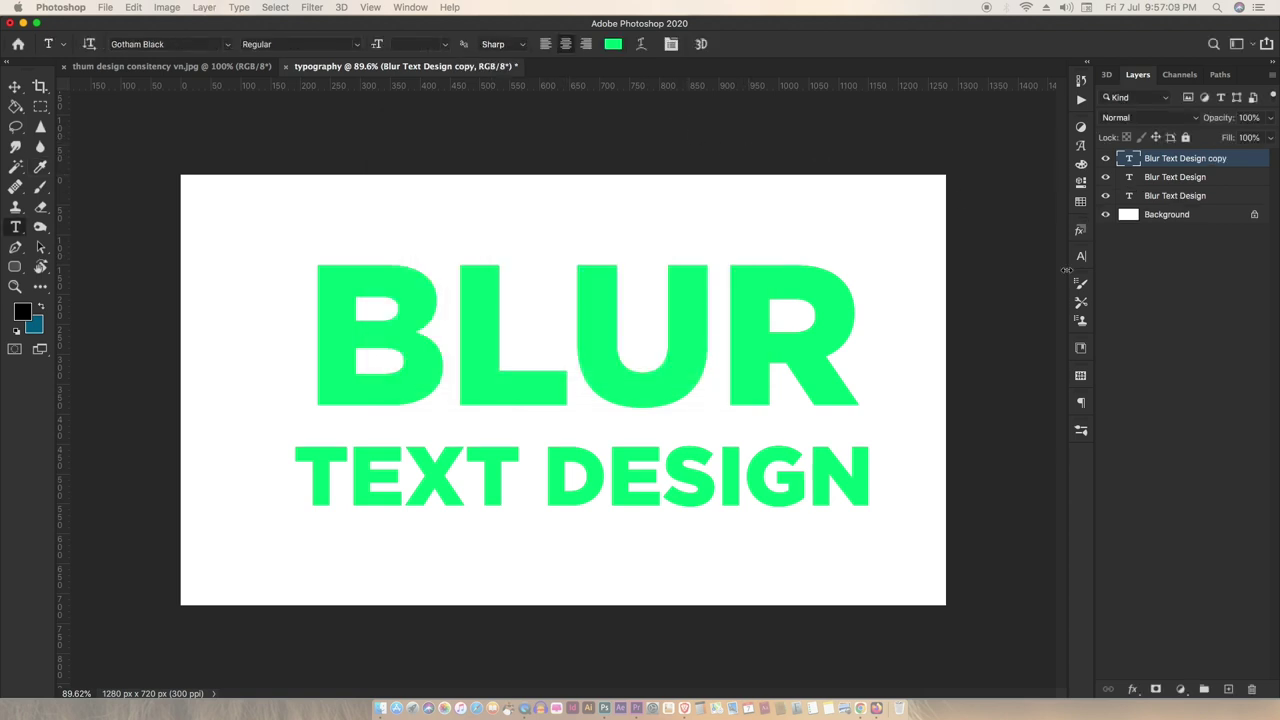
click(615, 45)
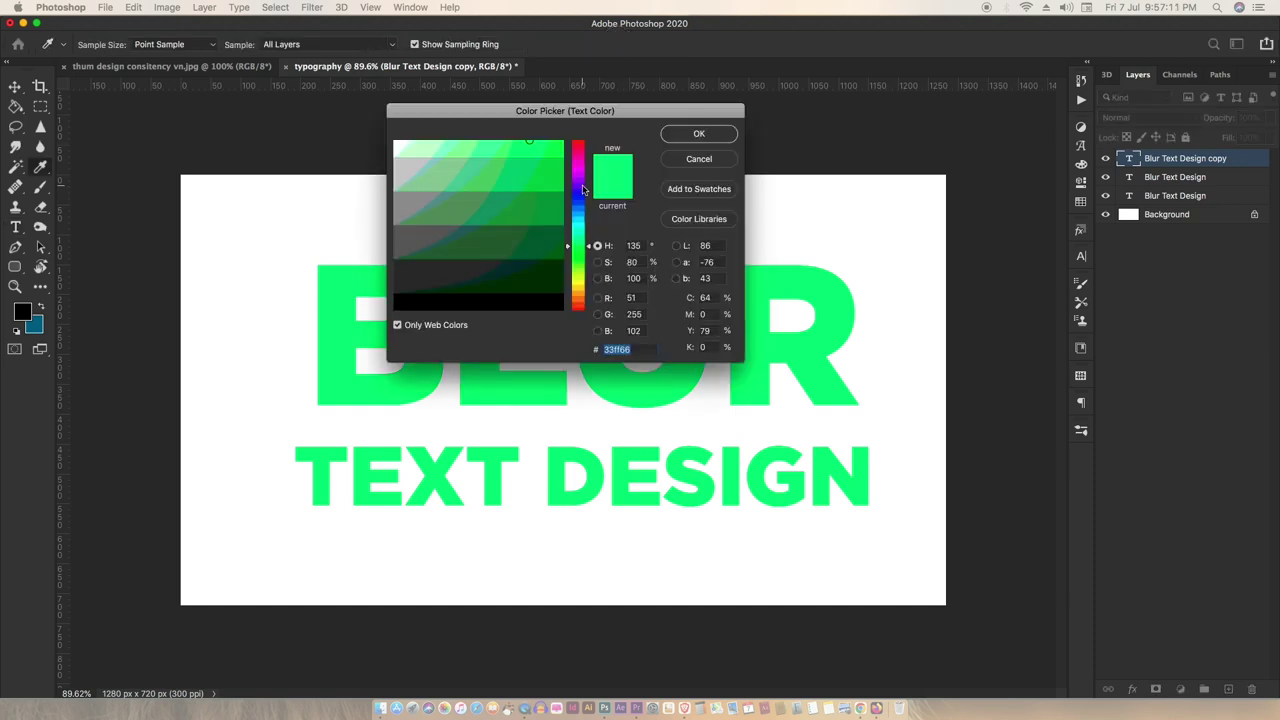
drag(579, 196, 580, 208)
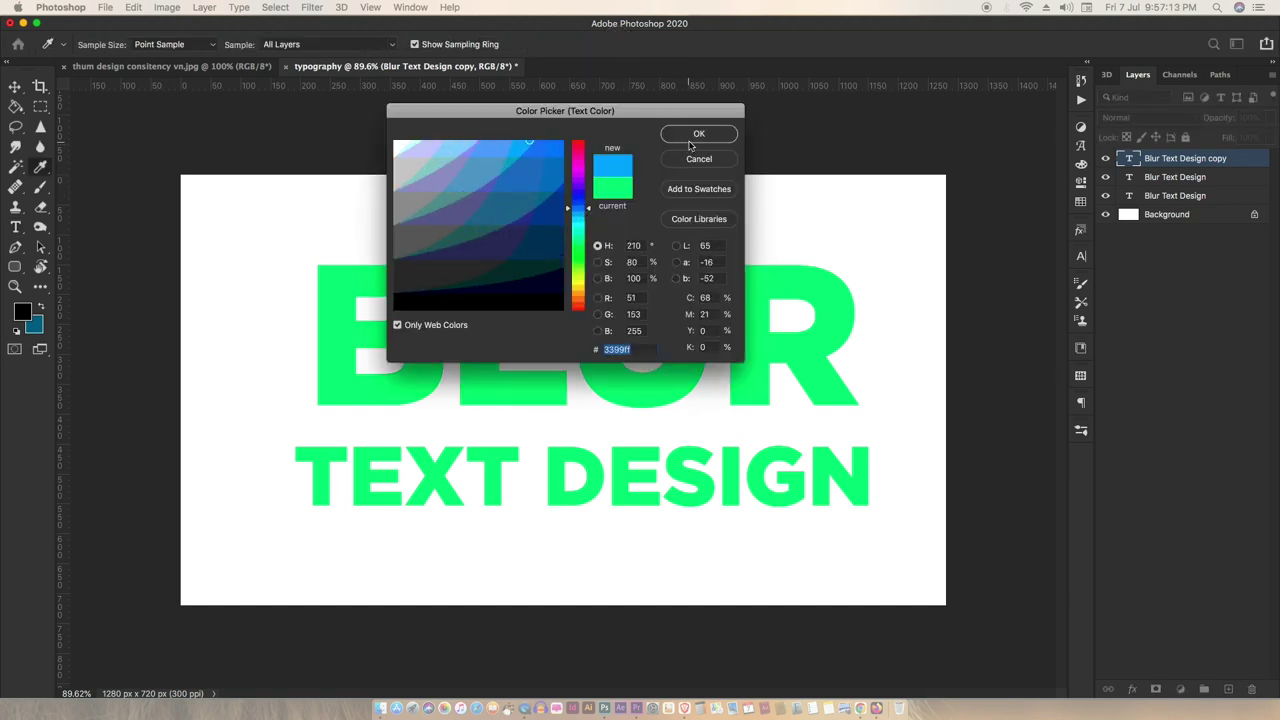
click(694, 136)
click(17, 88)
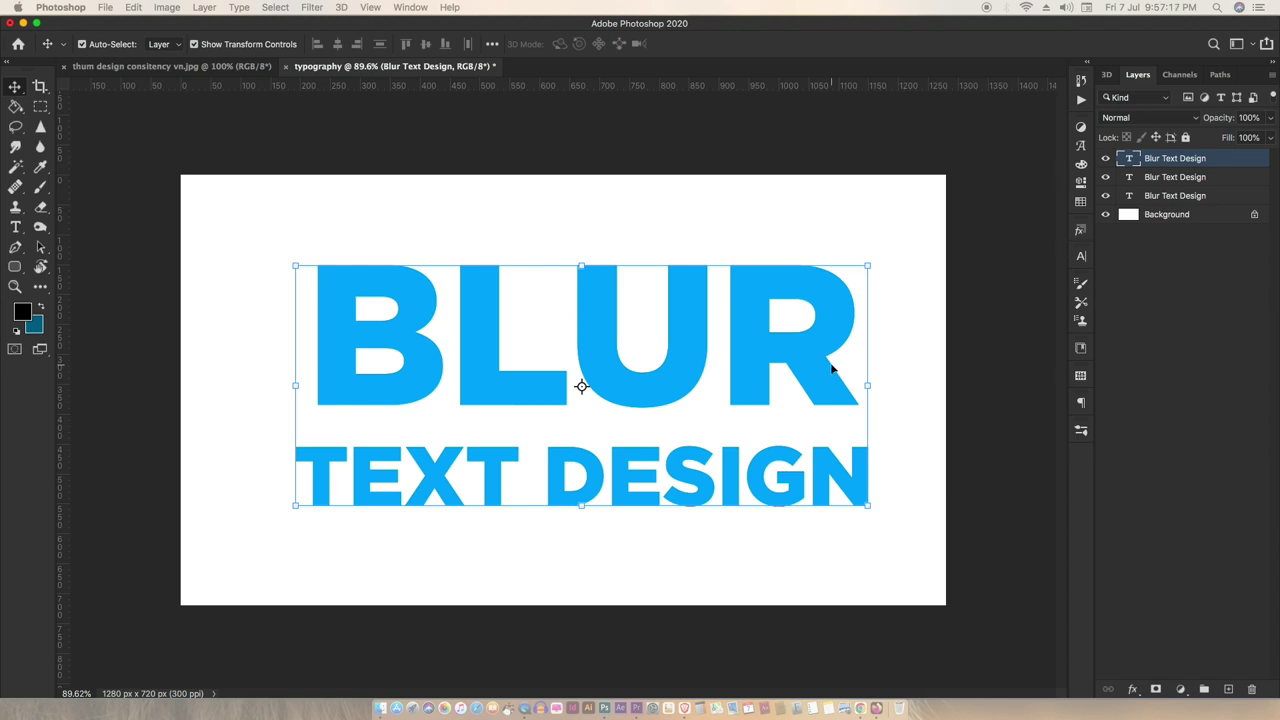
Nudge the blue copy right and the green copy left, then select the maroon layer
key(Right)
key(Right)
key(Right)
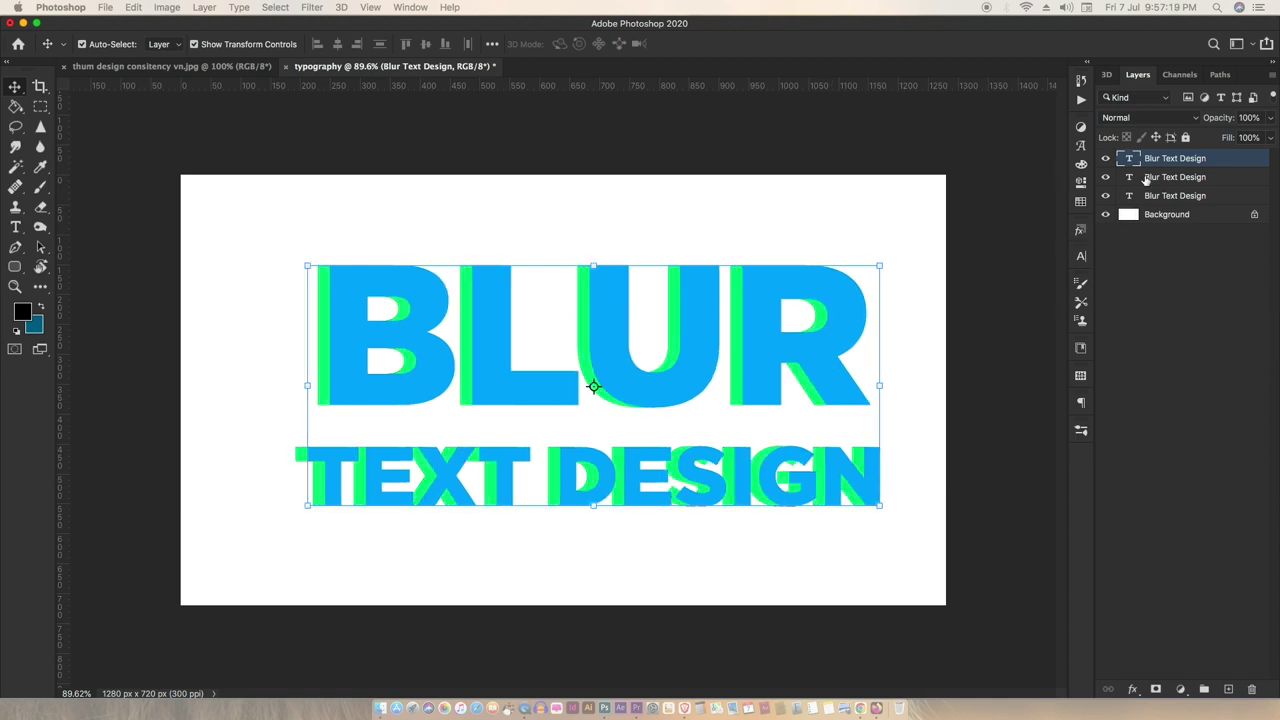
click(1147, 178)
key(Left)
key(Left)
key(Left)
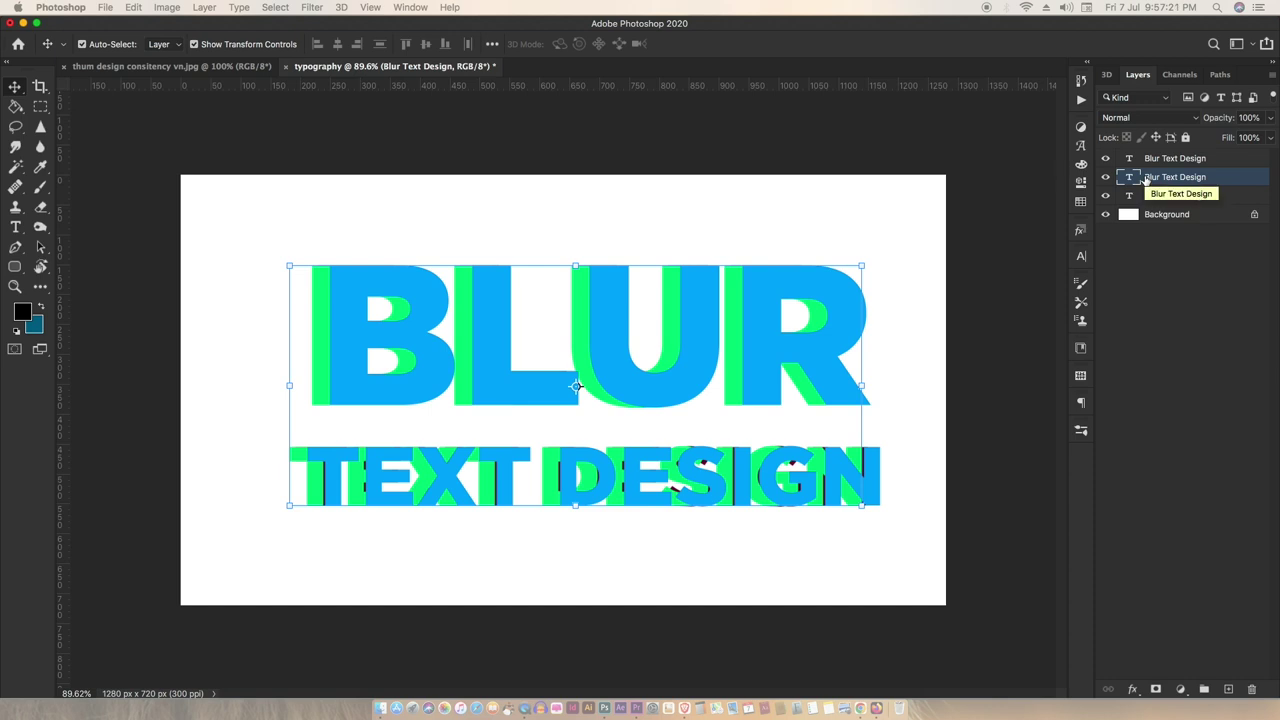
click(1150, 197)
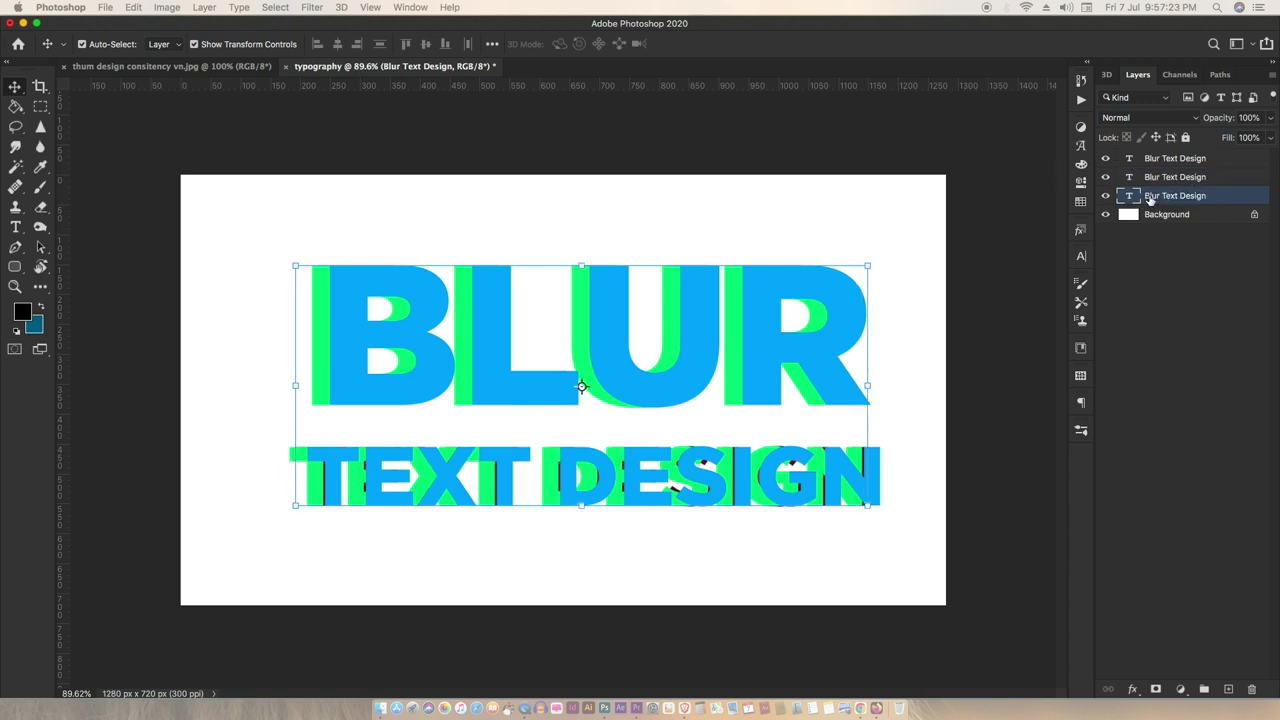
key(alt+period)
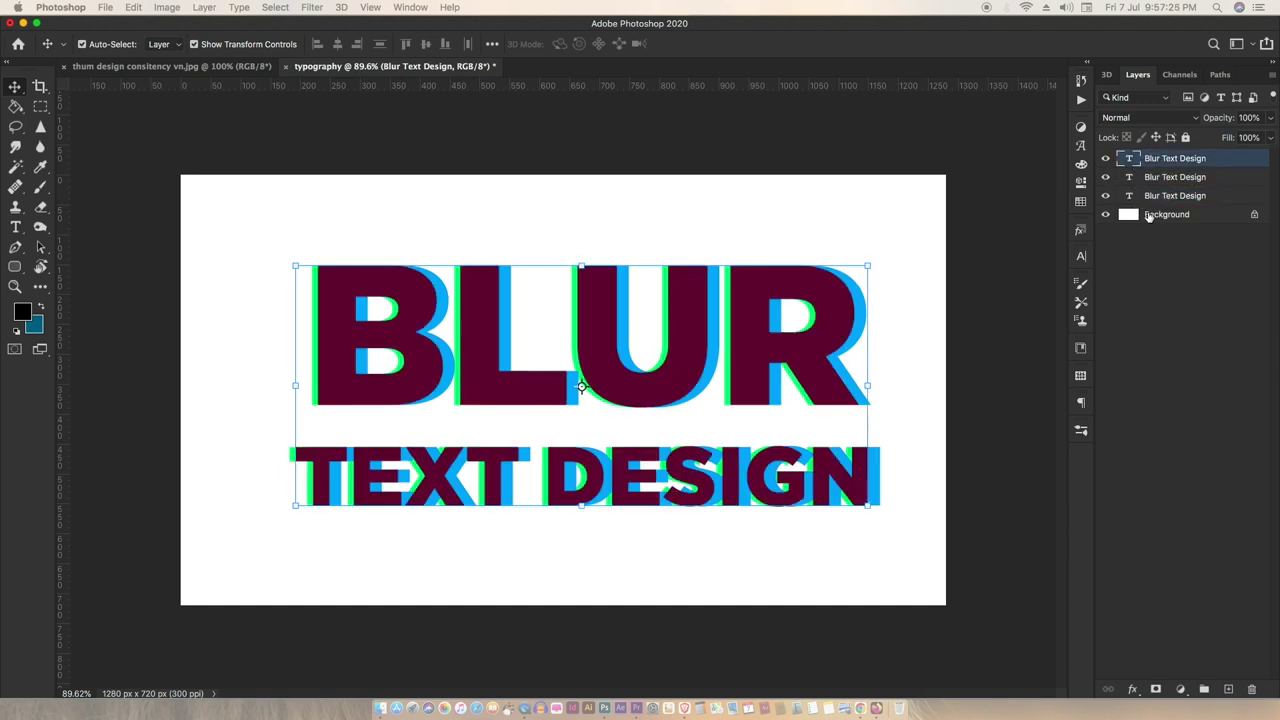
Recolour the front text layer black #000000
key(t)
click(606, 44)
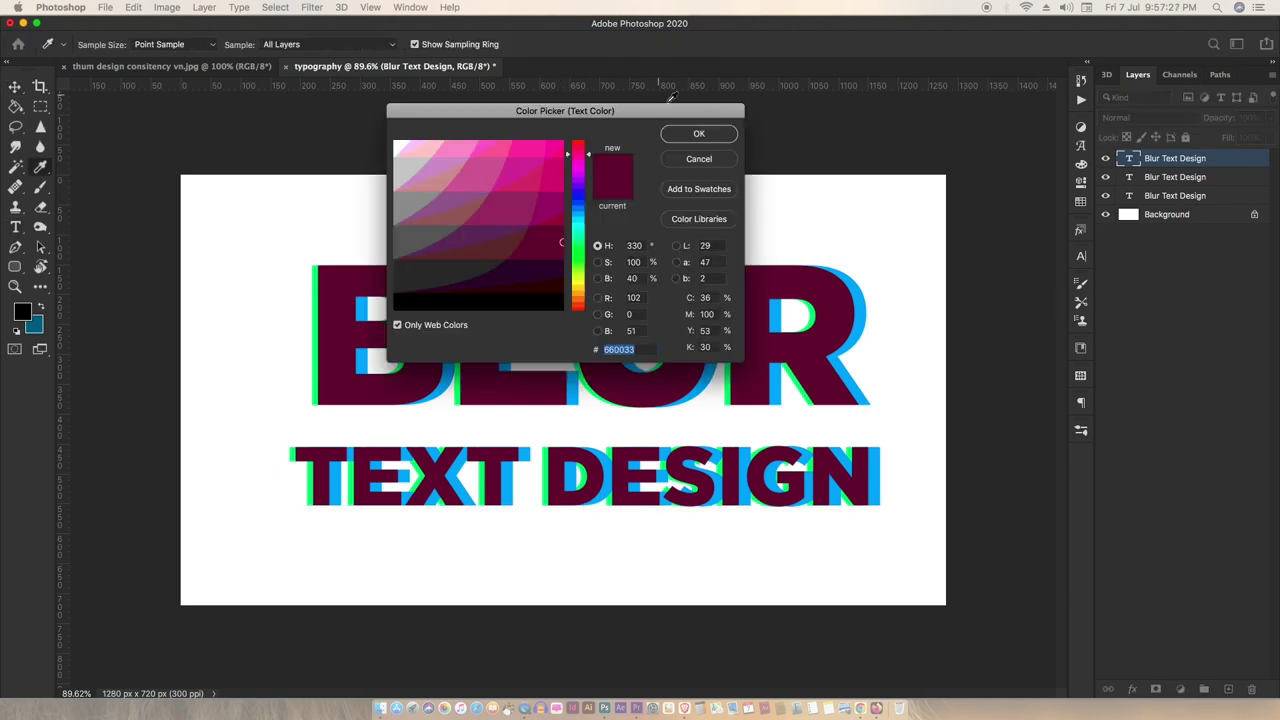
drag(509, 291, 394, 299)
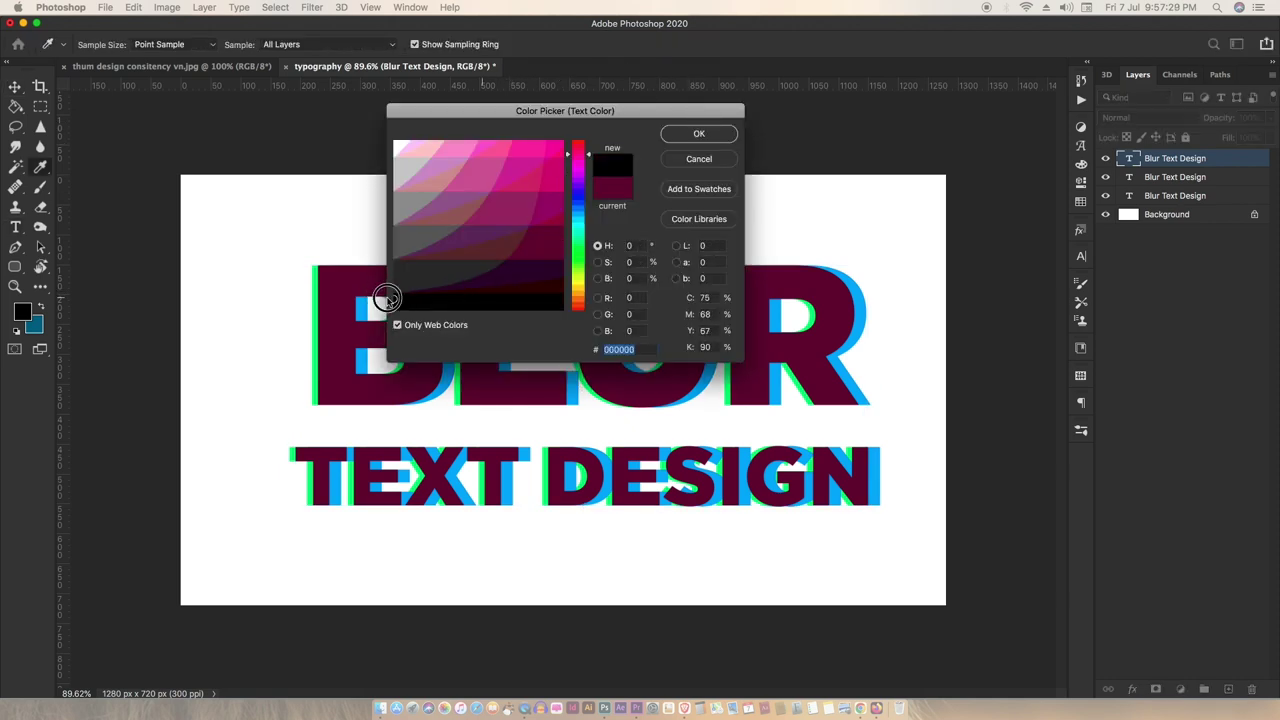
click(699, 133)
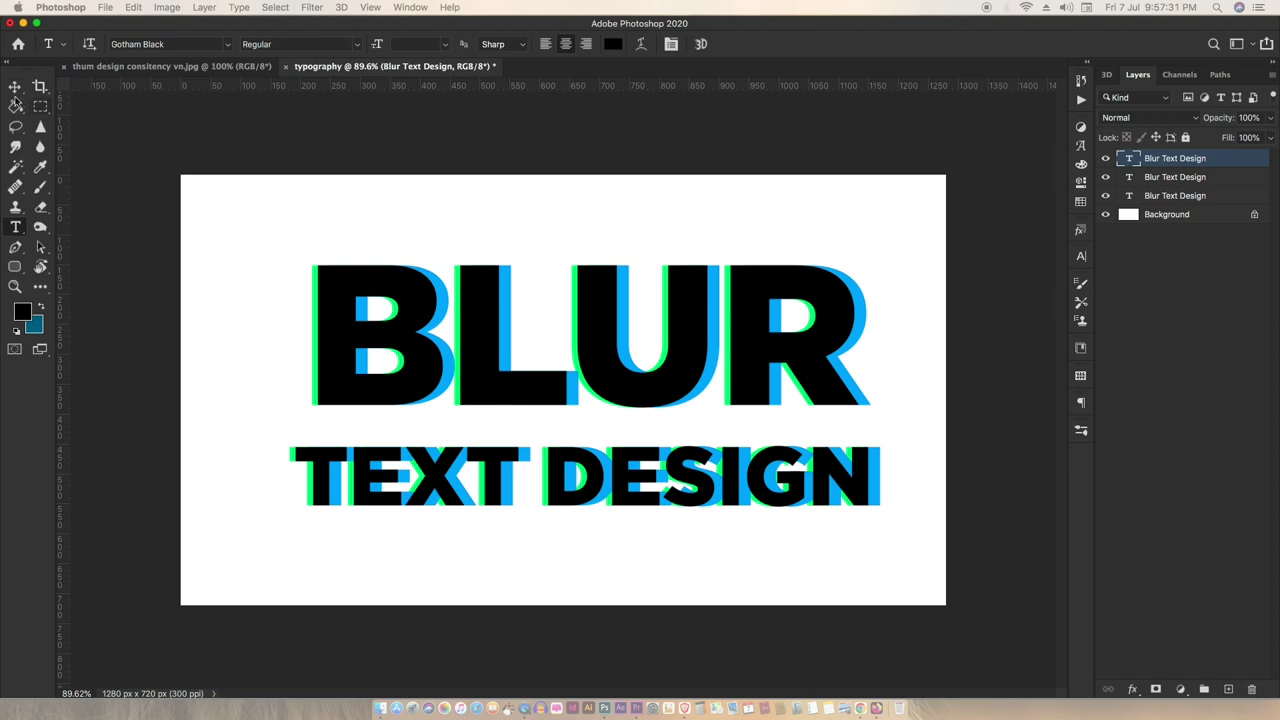
click(14, 87)
click(397, 208)
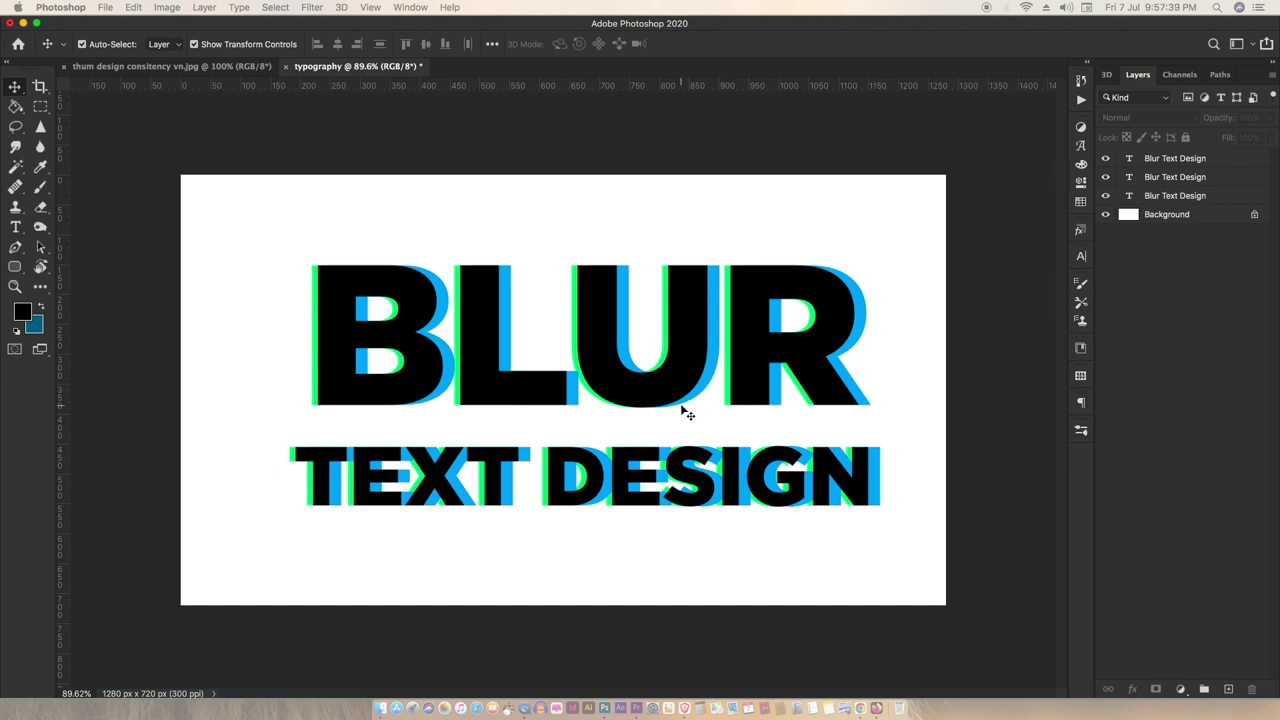
click(1168, 162)
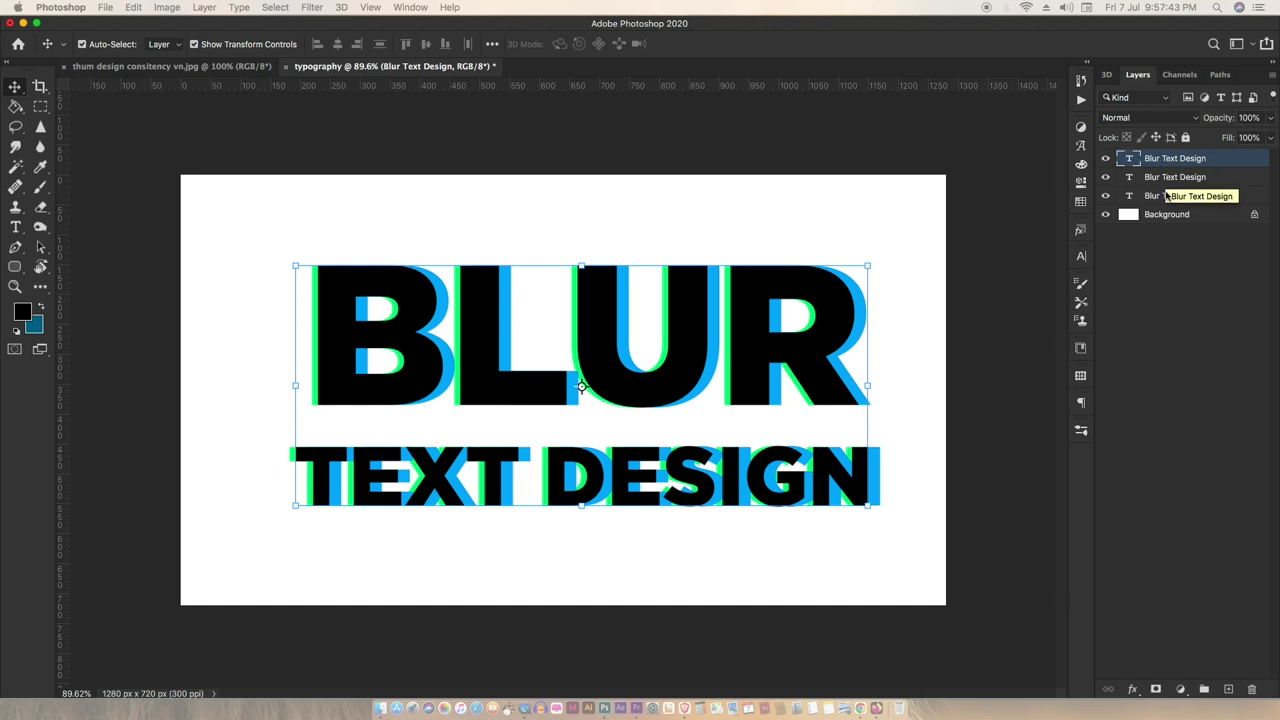
click(1105, 177)
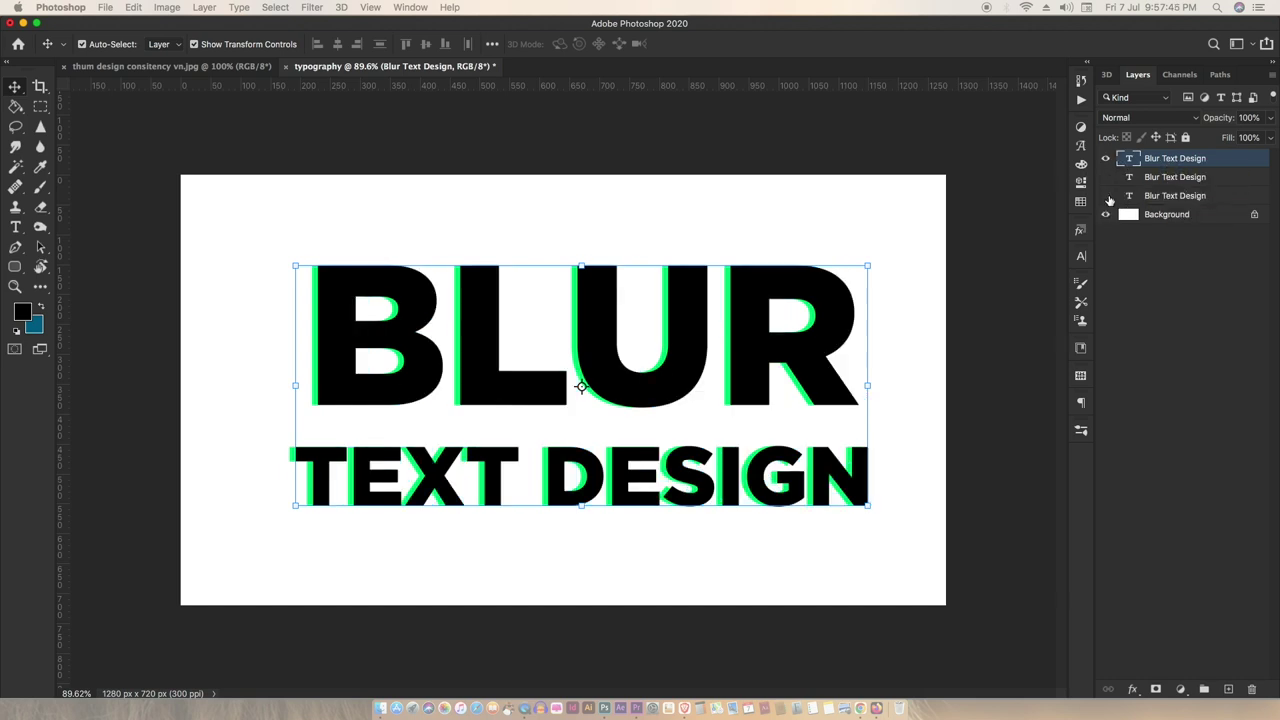
click(1105, 195)
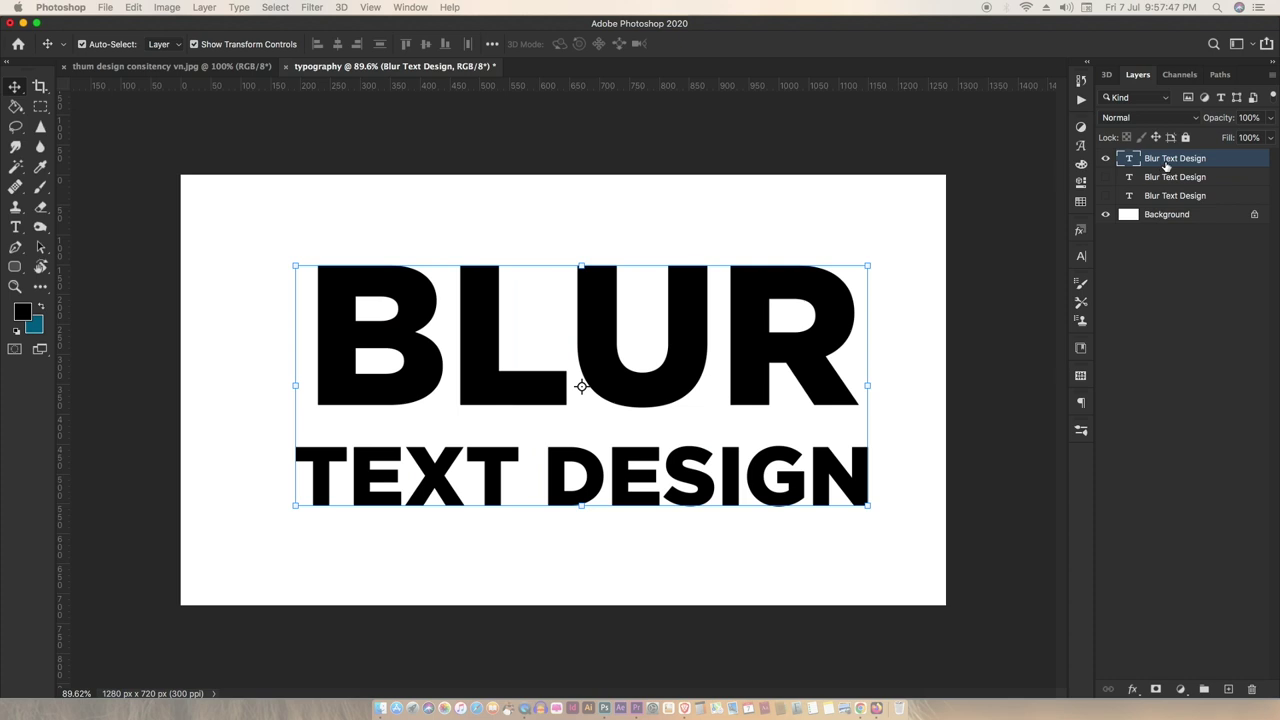
click(1105, 177)
click(1105, 195)
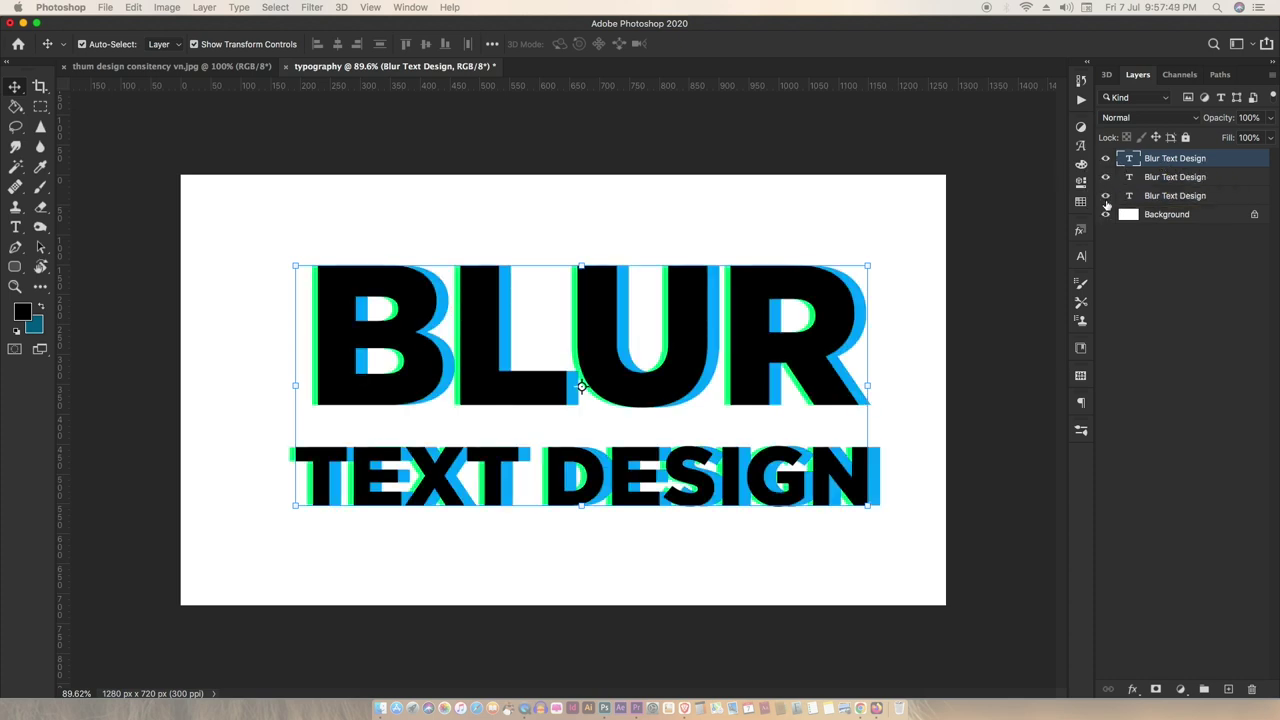
shift+click(1196, 196)
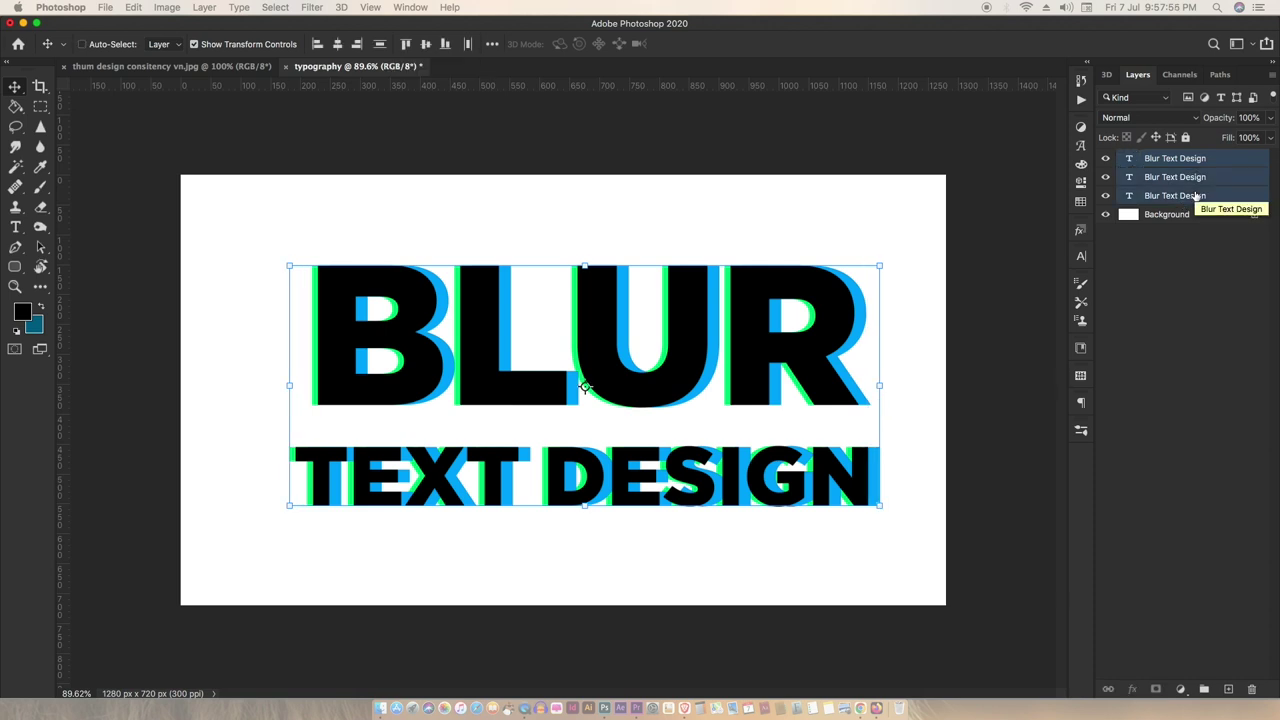
Merge the three text layers, duplicate the result, and rename the original 'work layer'
key(ctrl+e)
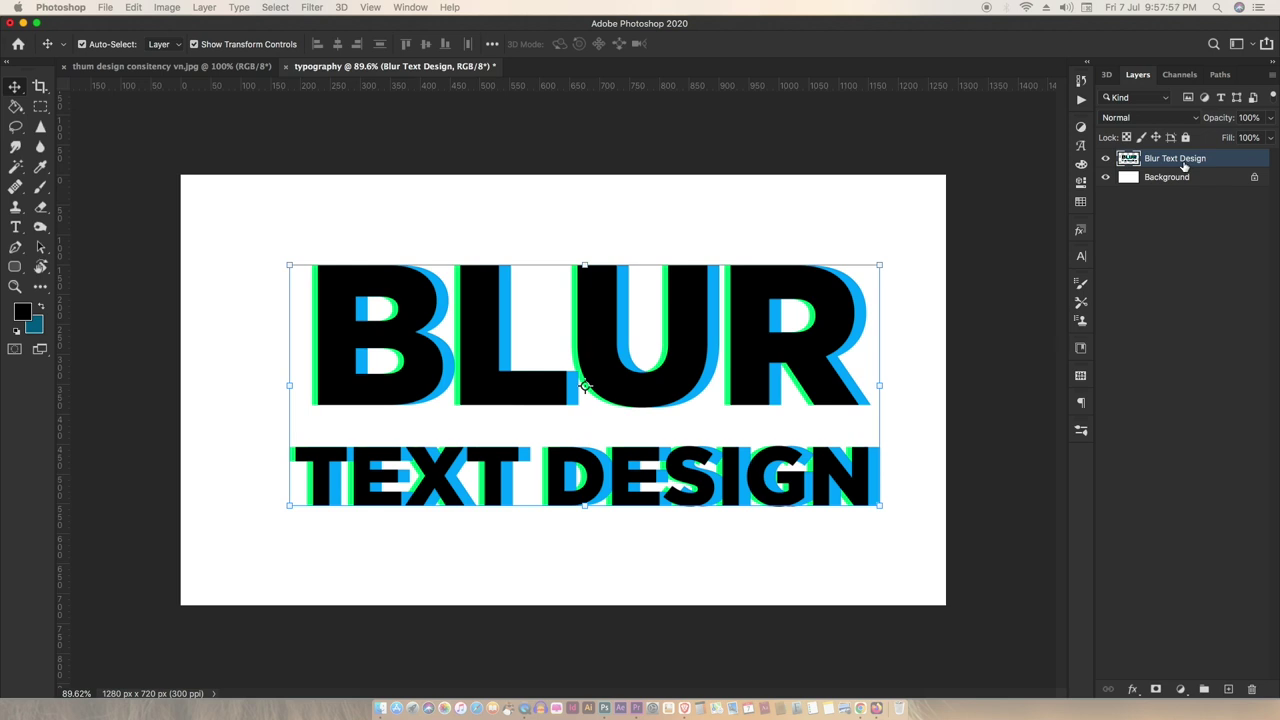
key(ctrl+j)
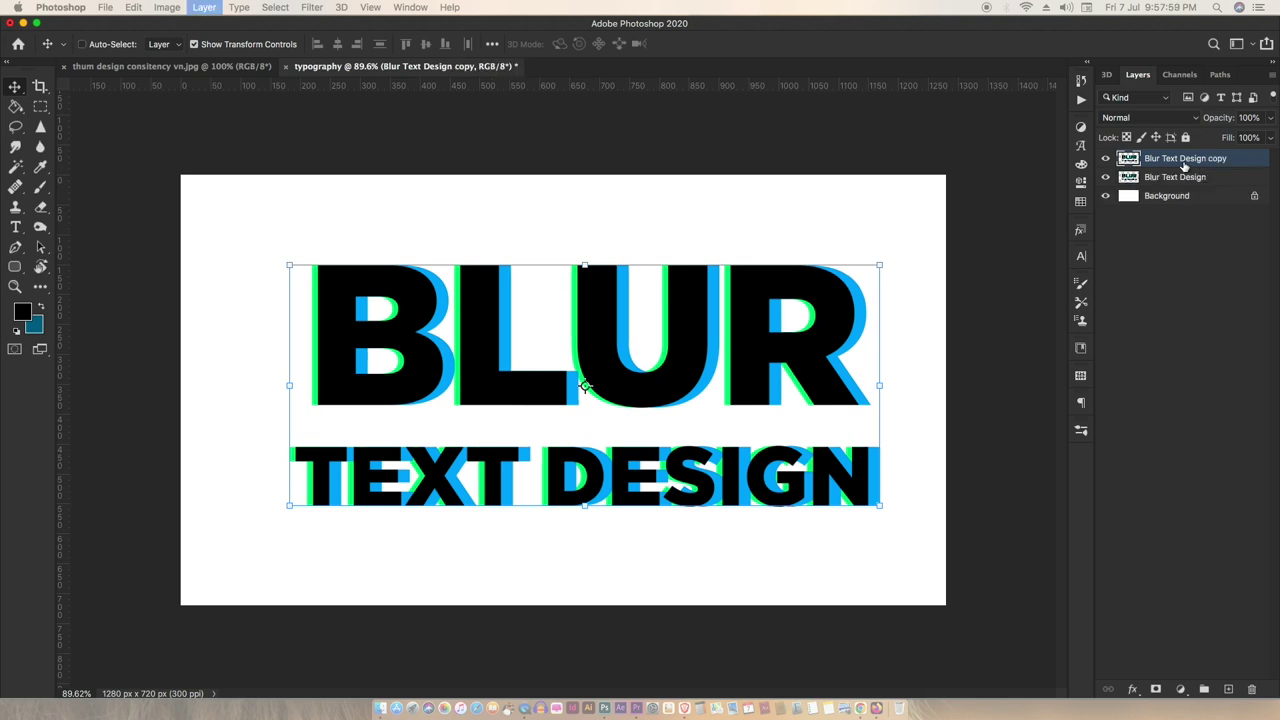
double_click(1180, 177)
key(BackSpace)
text(wrok)
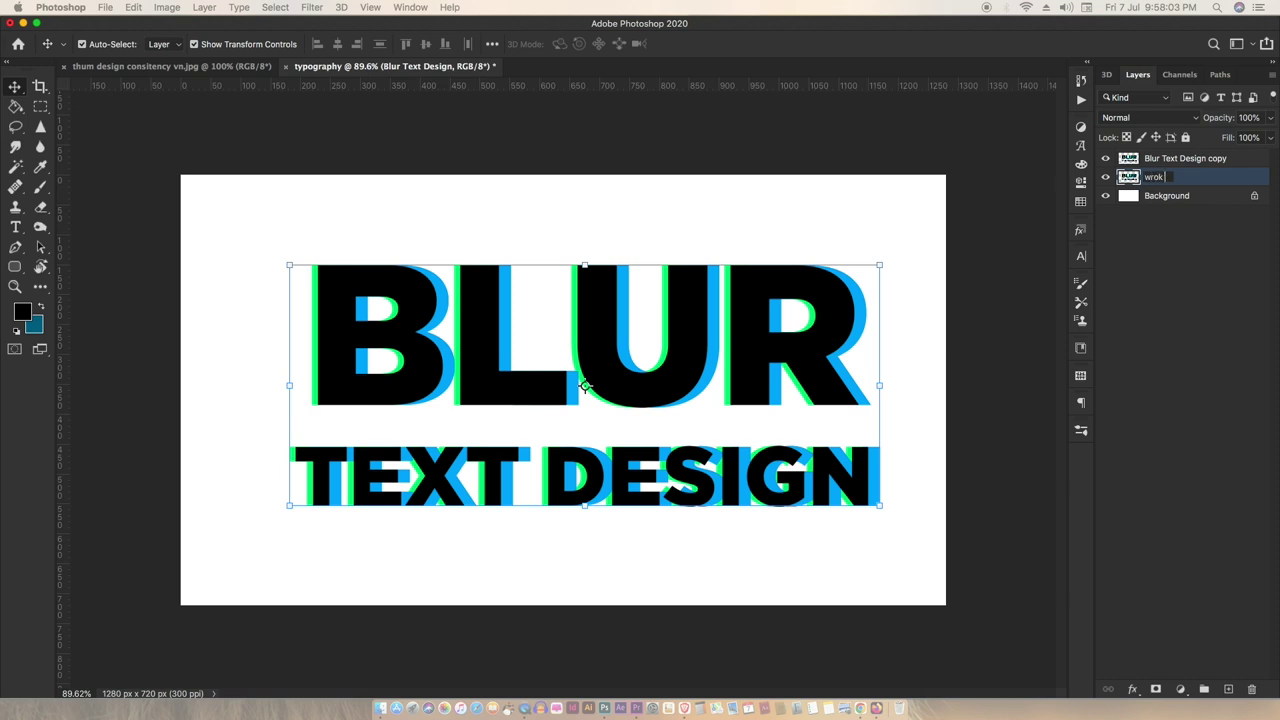
key(BackSpace)
key(BackSpace)
text(ork layer)
key(Return)
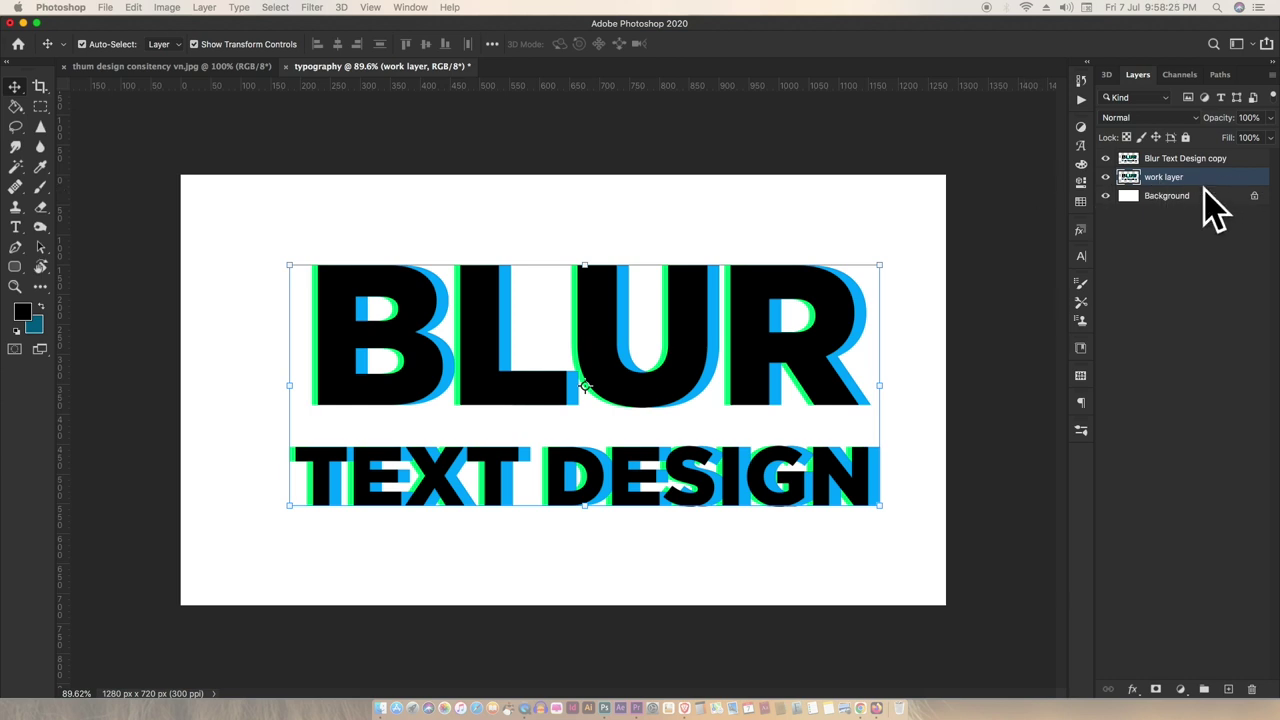
Hide the 'Blur Text Design copy' layer and bring up the Filter menu for the work layer
click(1106, 159)
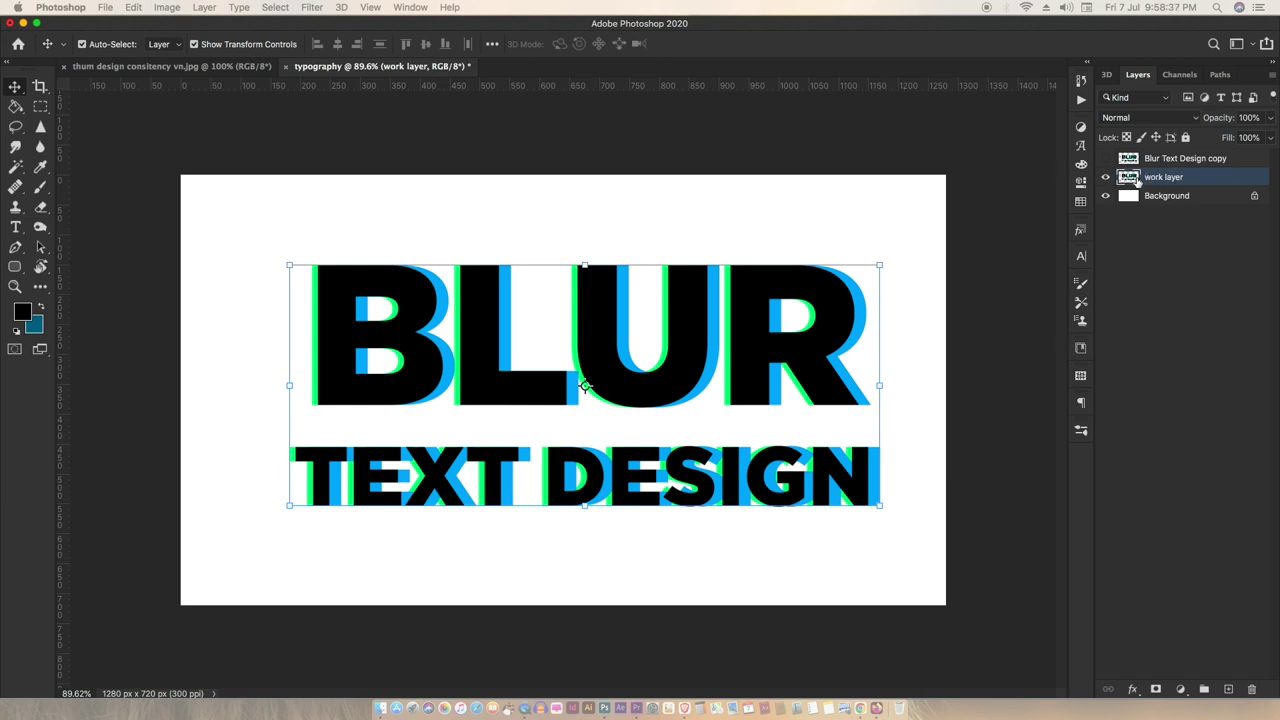
click(312, 7)
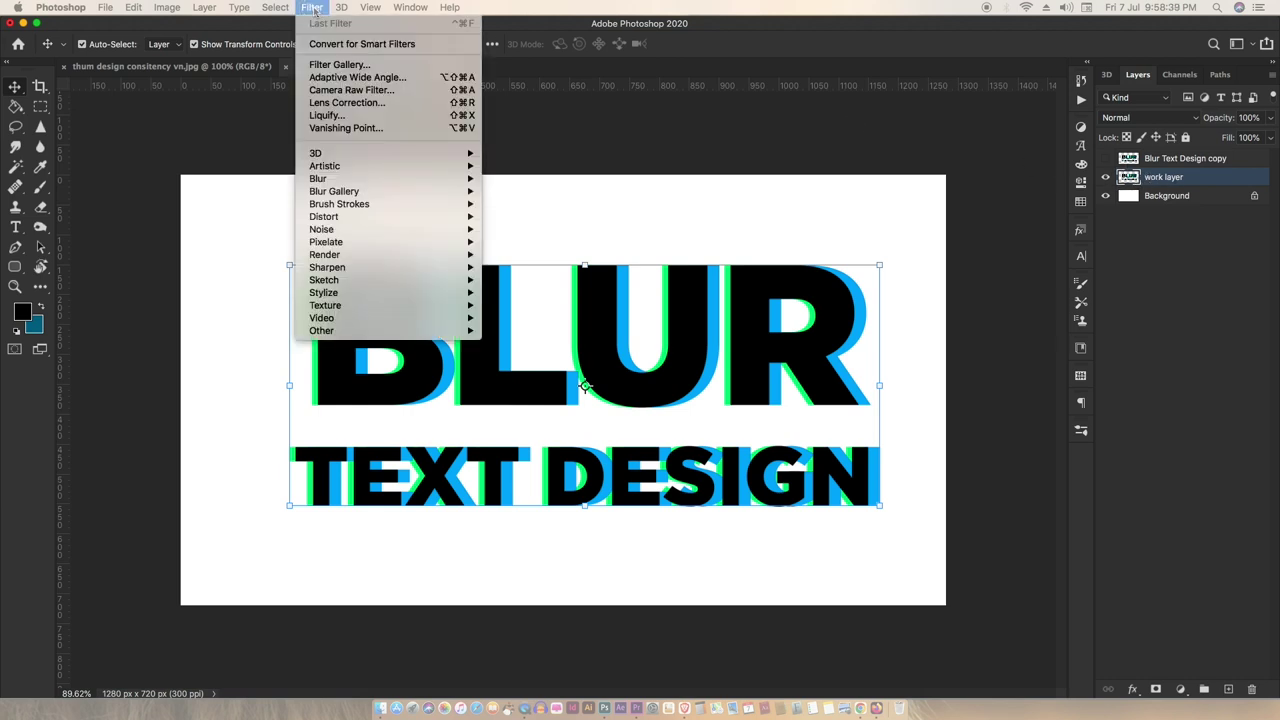
mouse_move(318, 178)
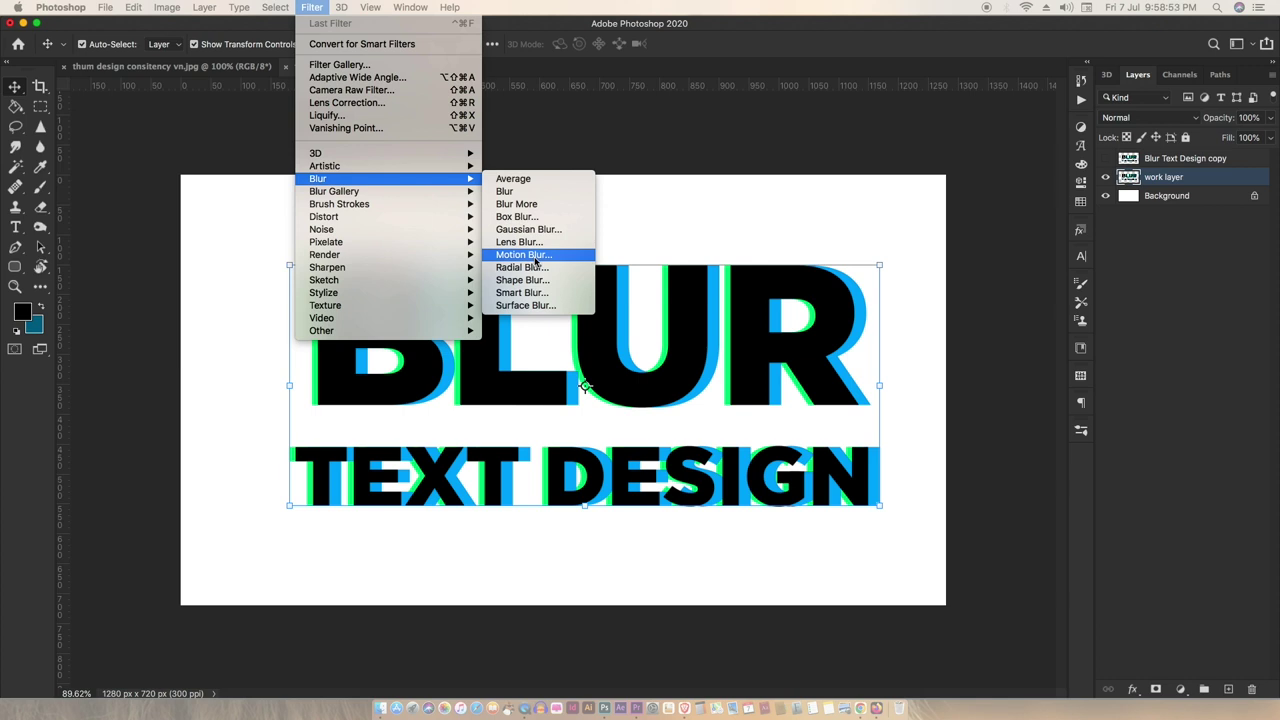
Apply a Motion Blur at a 35° angle and about 44 pixels to the work layer
click(537, 255)
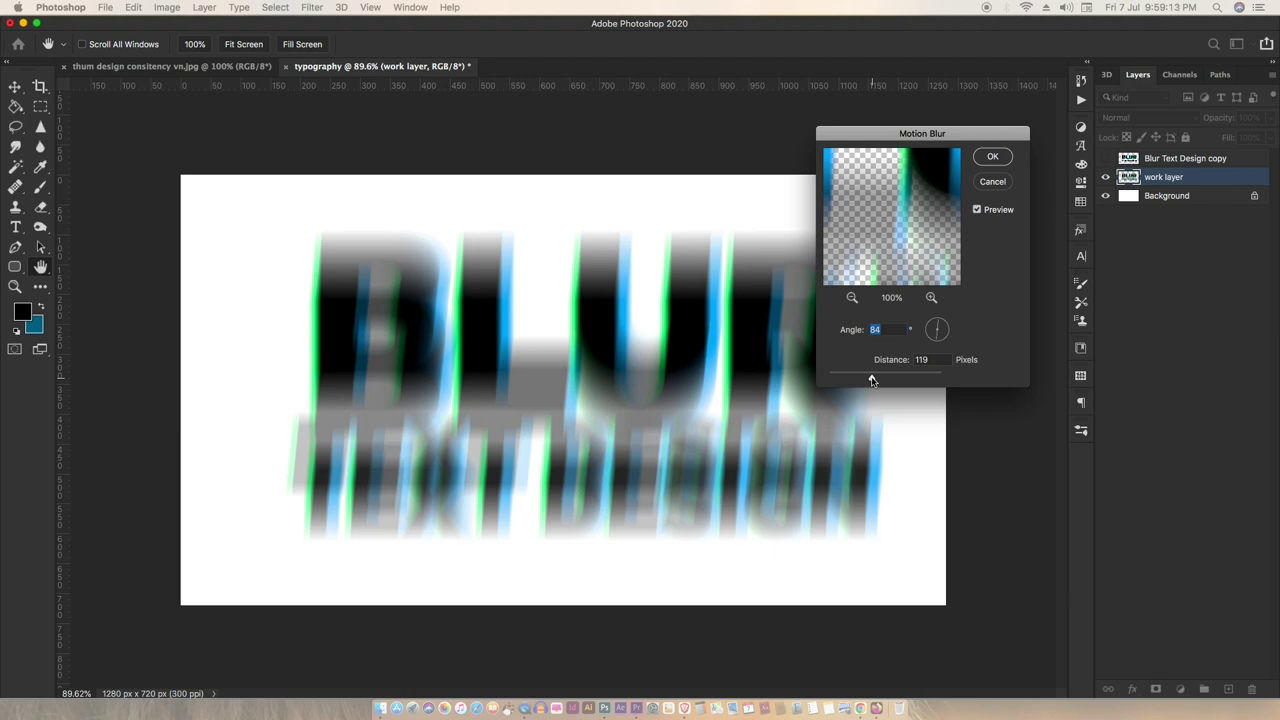
drag(871, 380, 867, 378)
drag(939, 322, 948, 323)
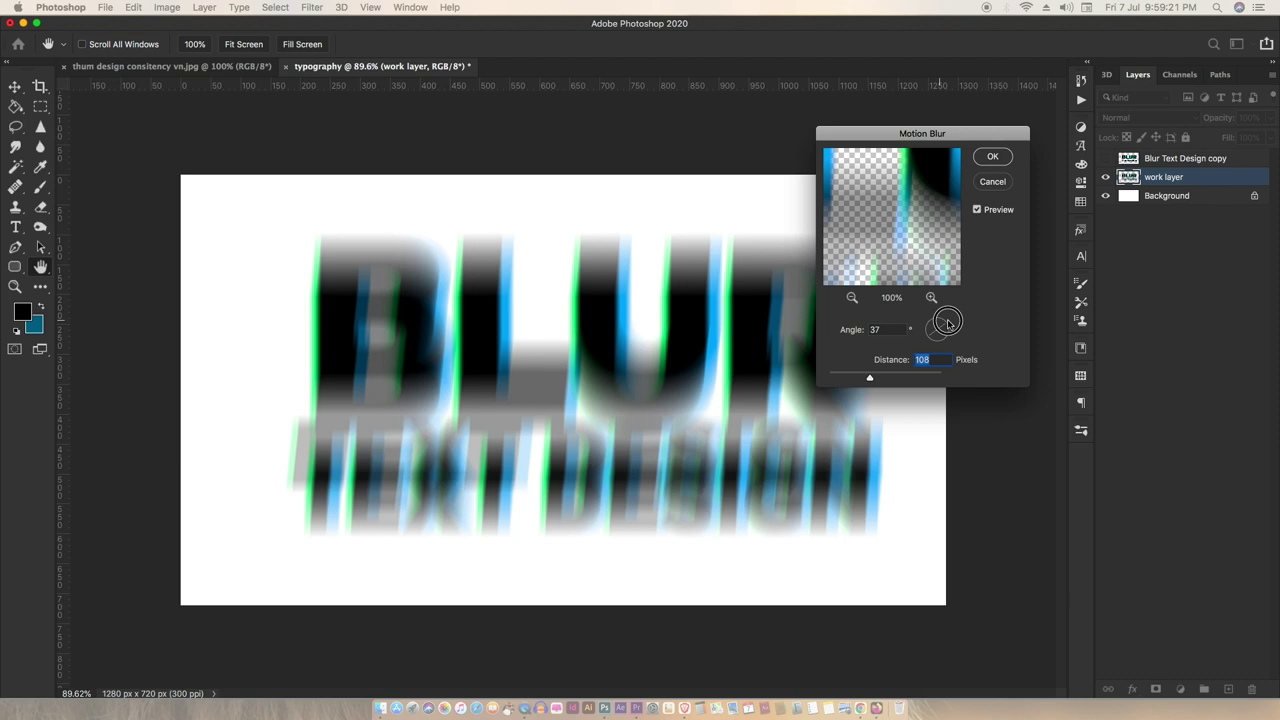
drag(948, 323, 949, 326)
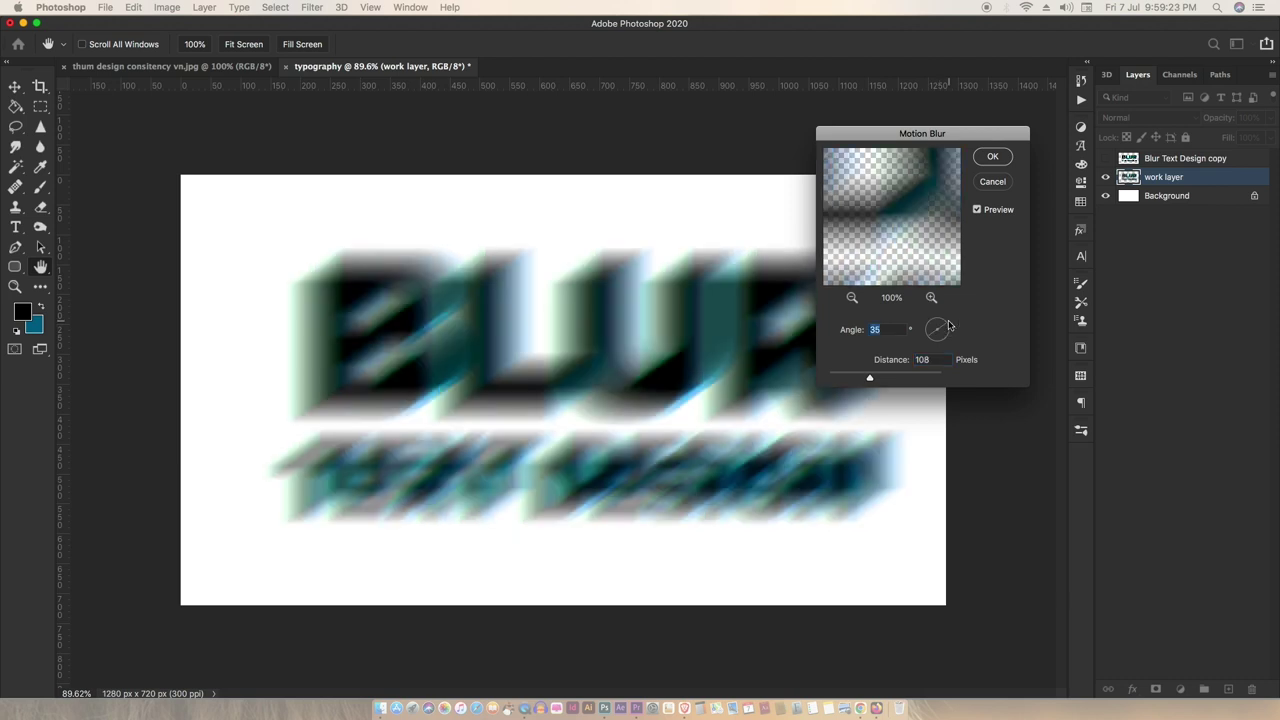
drag(868, 377, 848, 378)
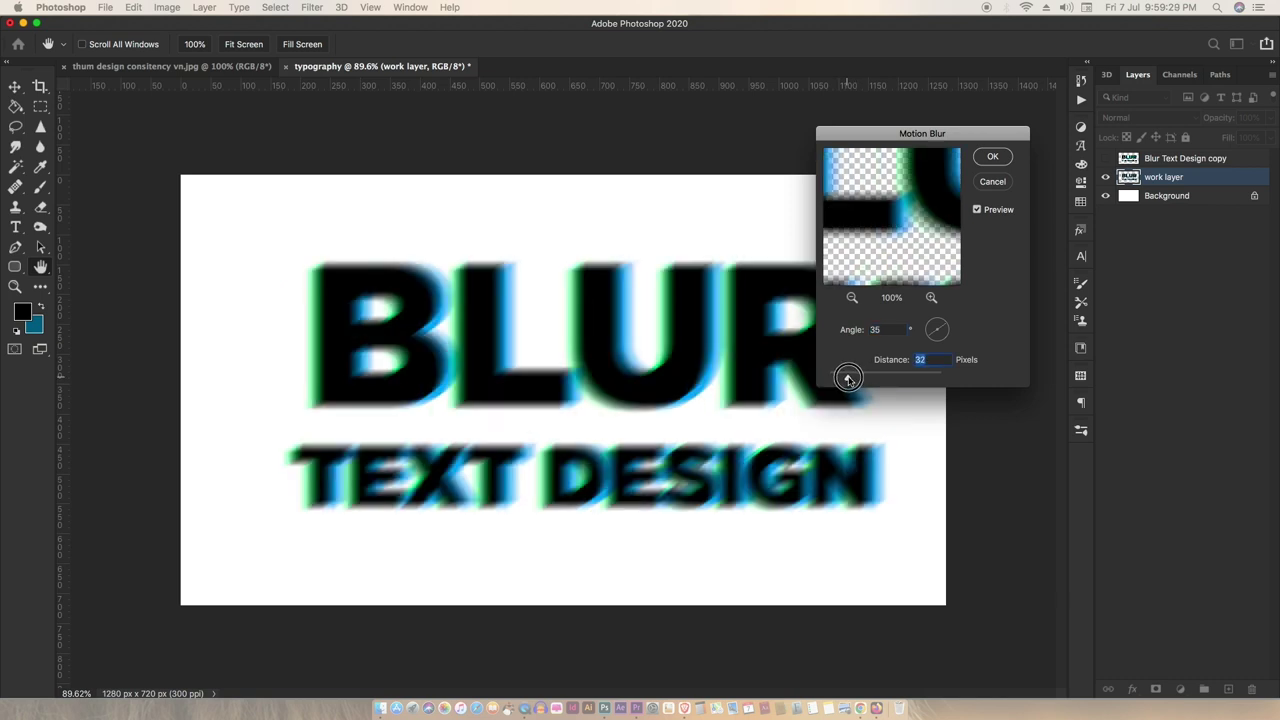
drag(848, 378, 855, 380)
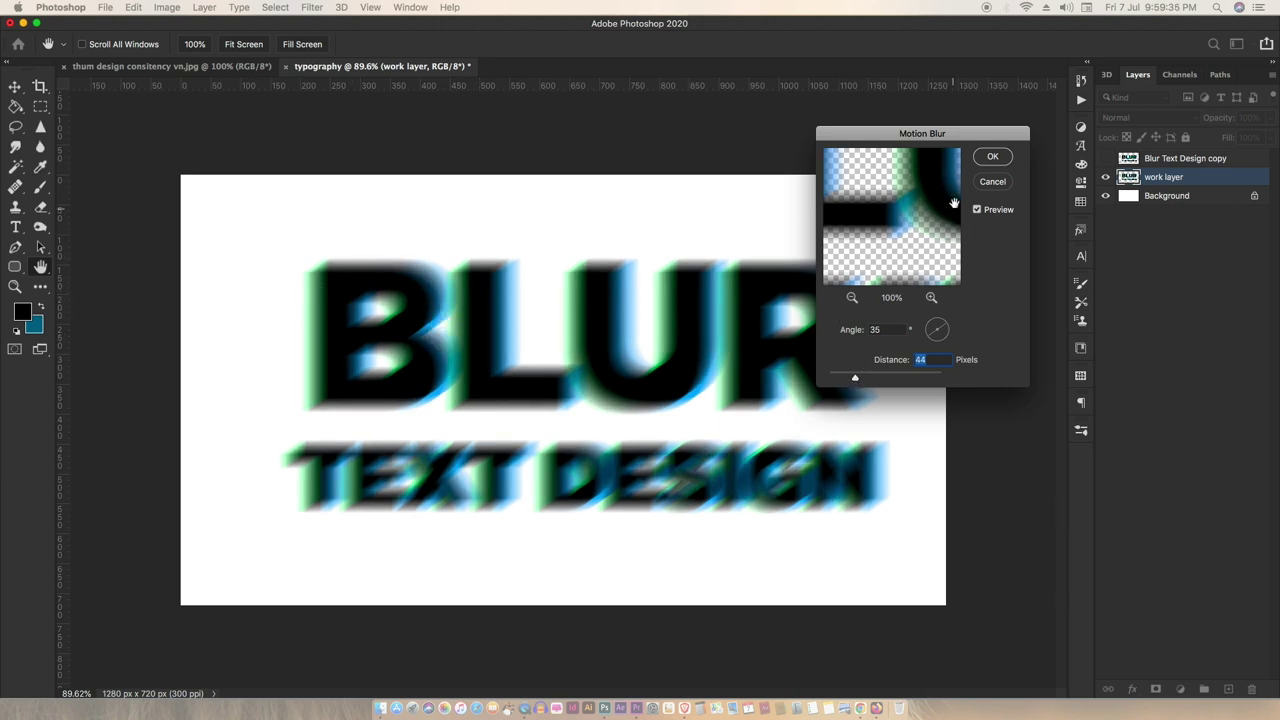
click(988, 160)
click(1106, 158)
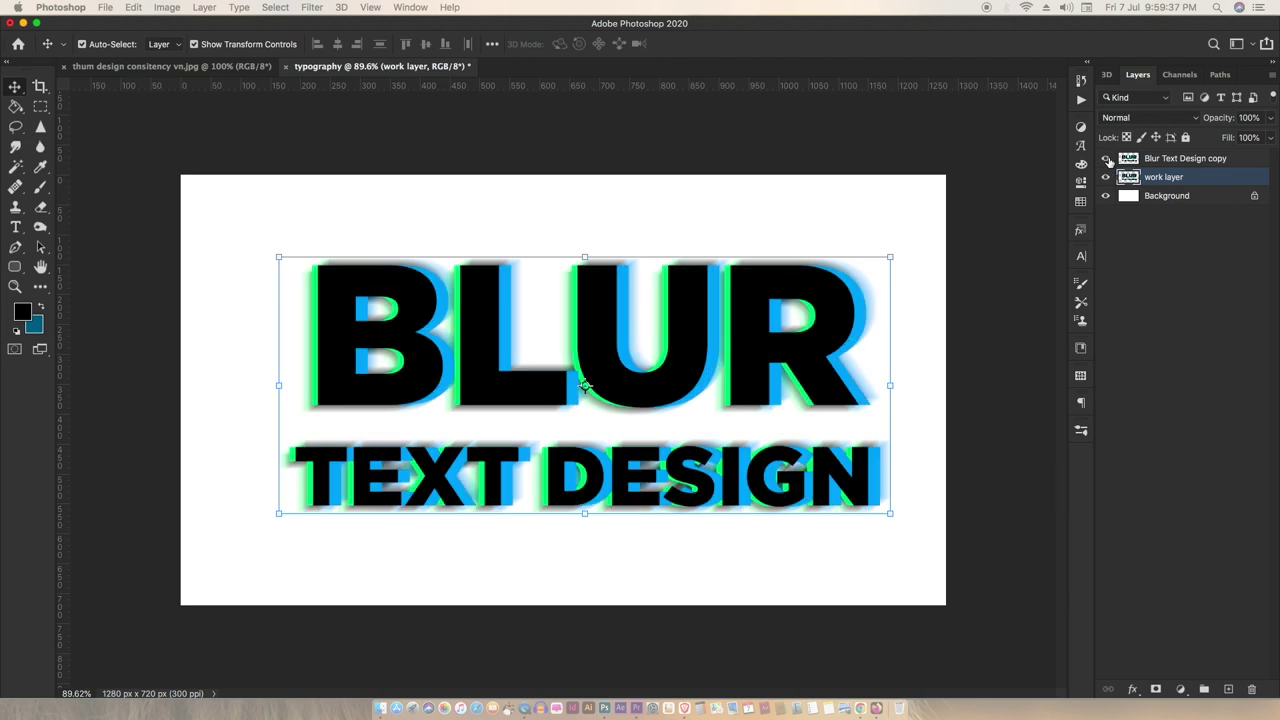
click(1160, 158)
click(1106, 158)
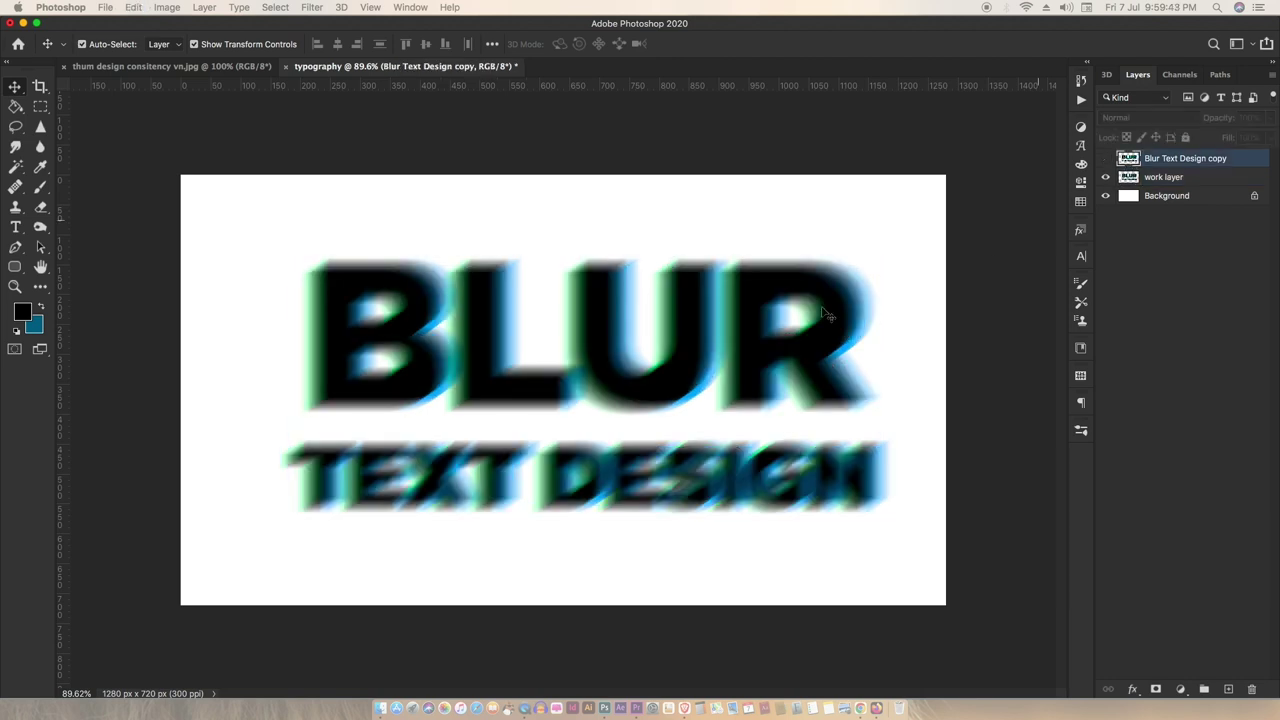
click(1148, 178)
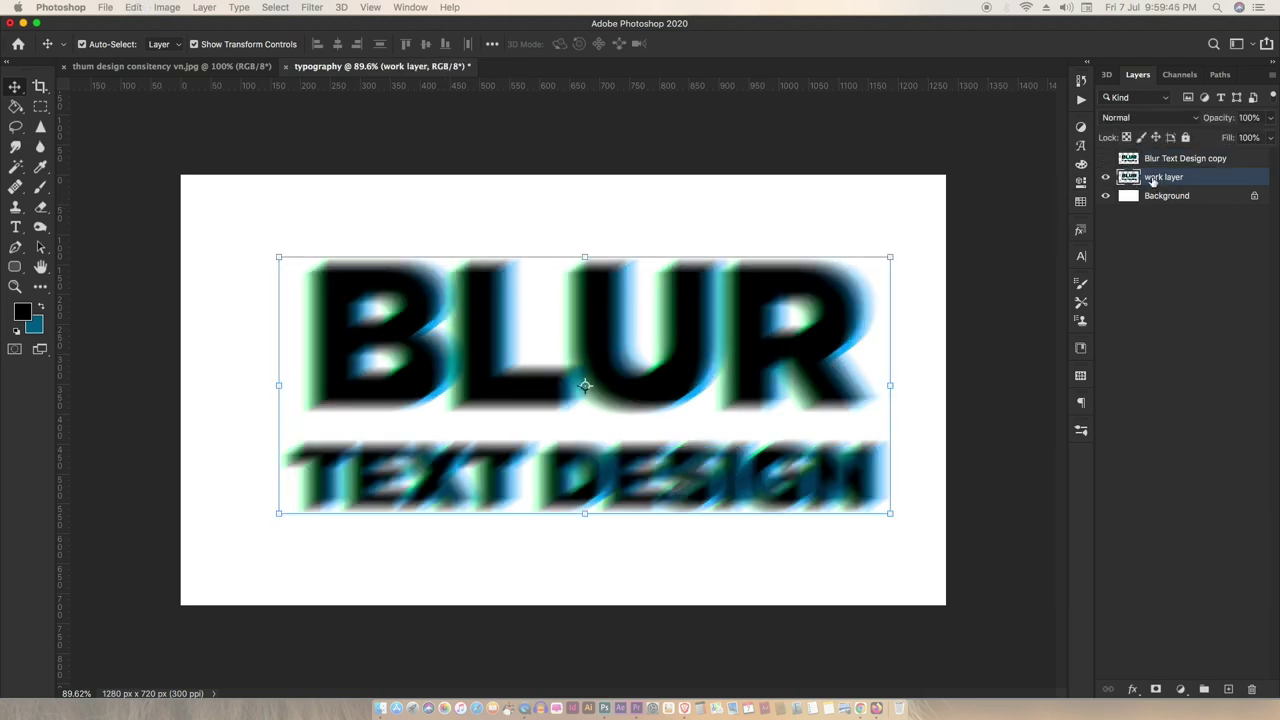
key(alt+bracketright)
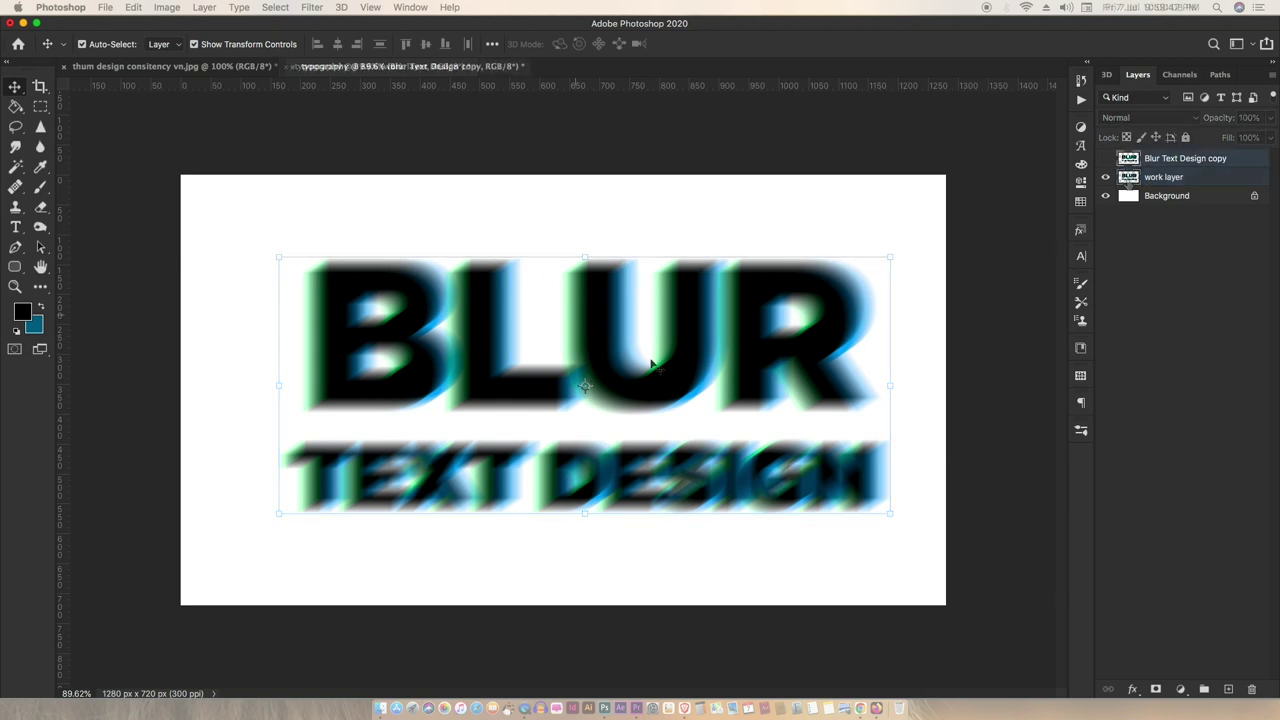
click(771, 360)
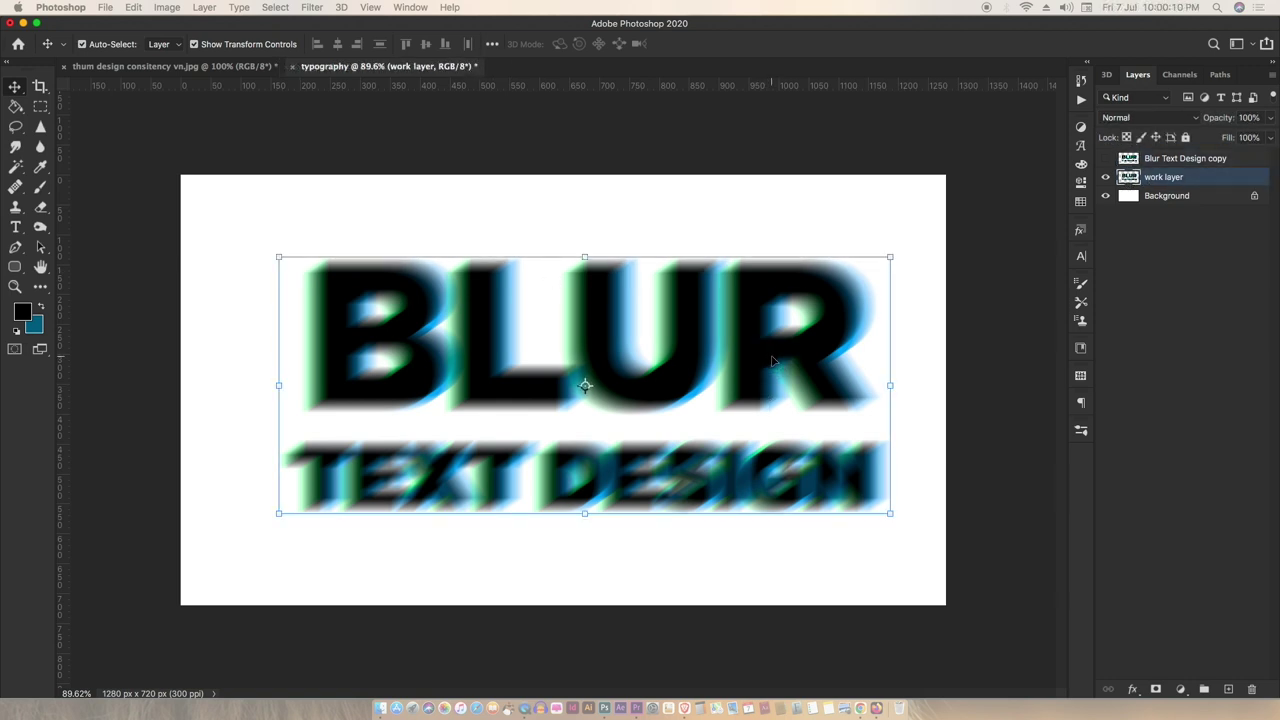
Try about 31% Gaussian Add Noise on the work layer, then undo back to sharp text
click(312, 7)
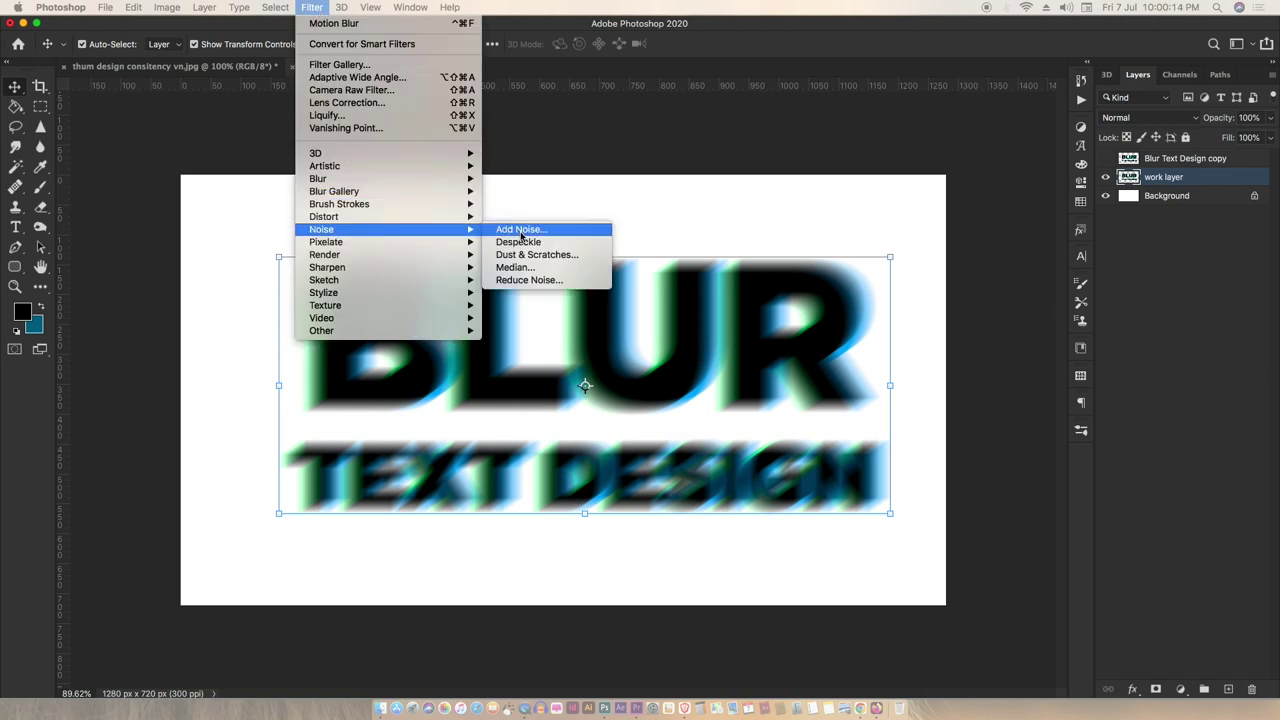
click(521, 232)
drag(668, 147, 938, 147)
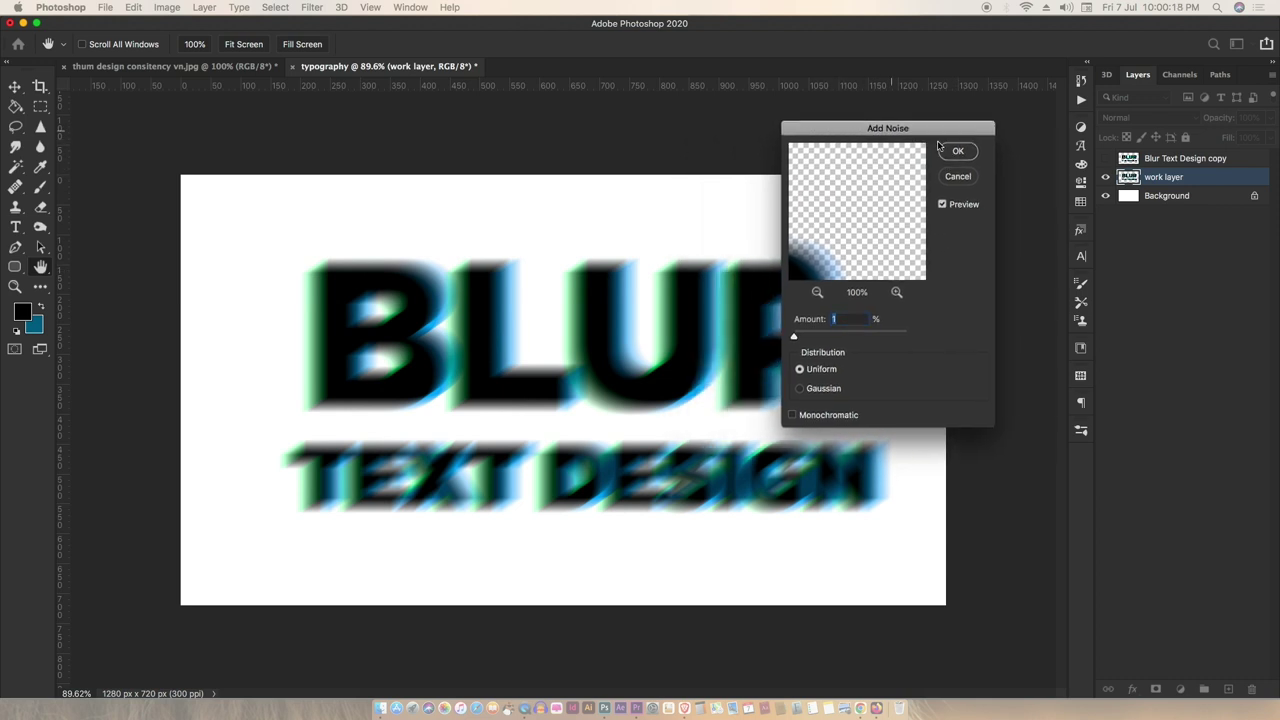
drag(794, 336, 797, 336)
click(800, 389)
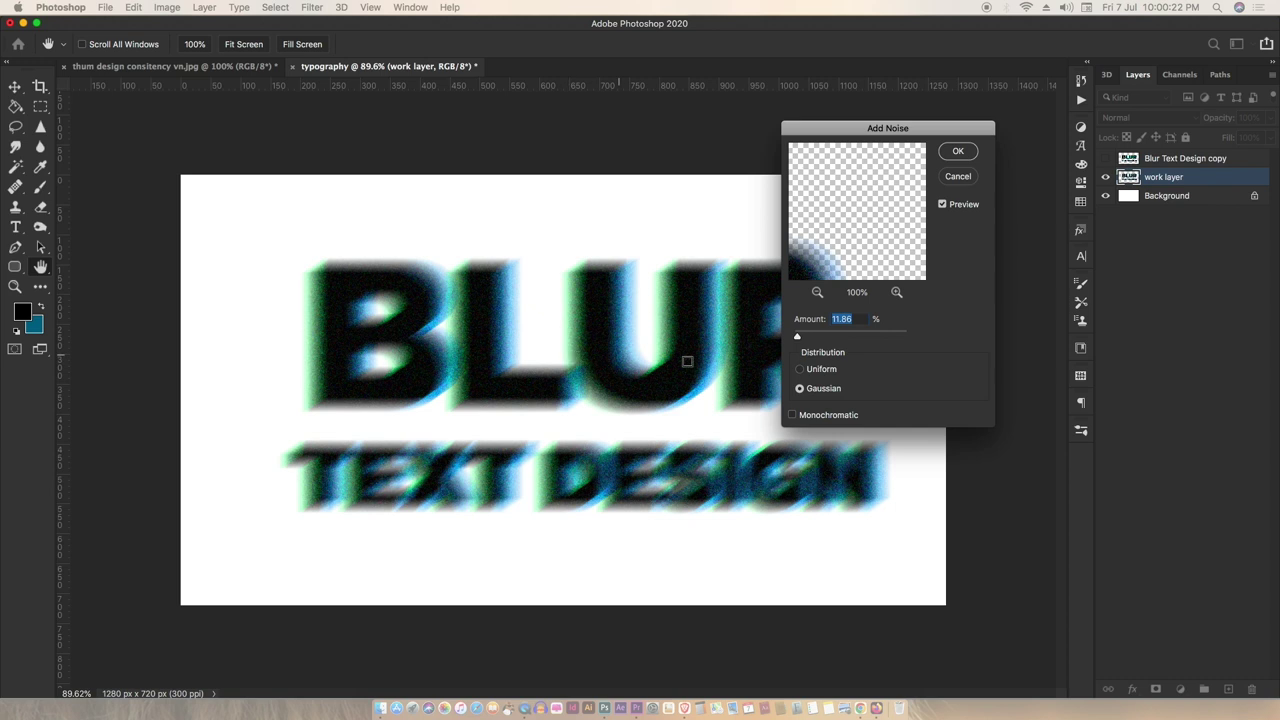
drag(802, 337, 798, 339)
click(957, 156)
key(v)
key(ctrl+z)
key(ctrl+z)
key(ctrl+z)
key(ctrl+z)
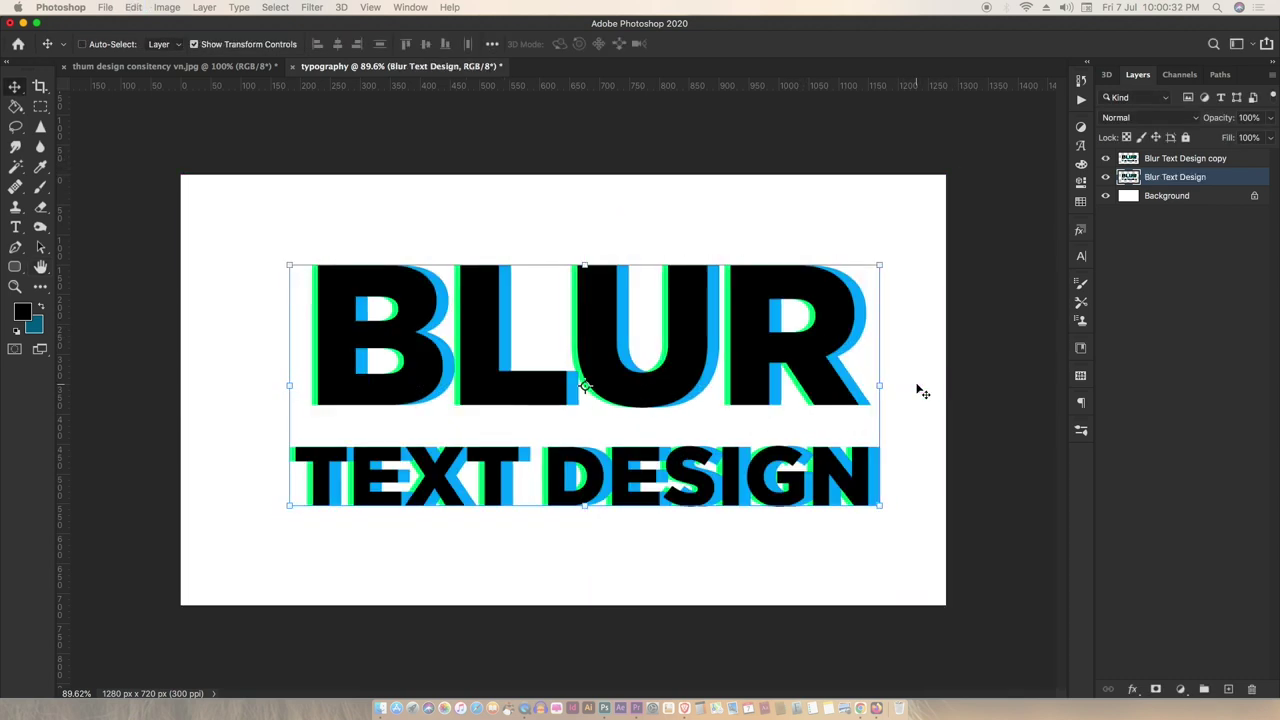
key(ctrl+z)
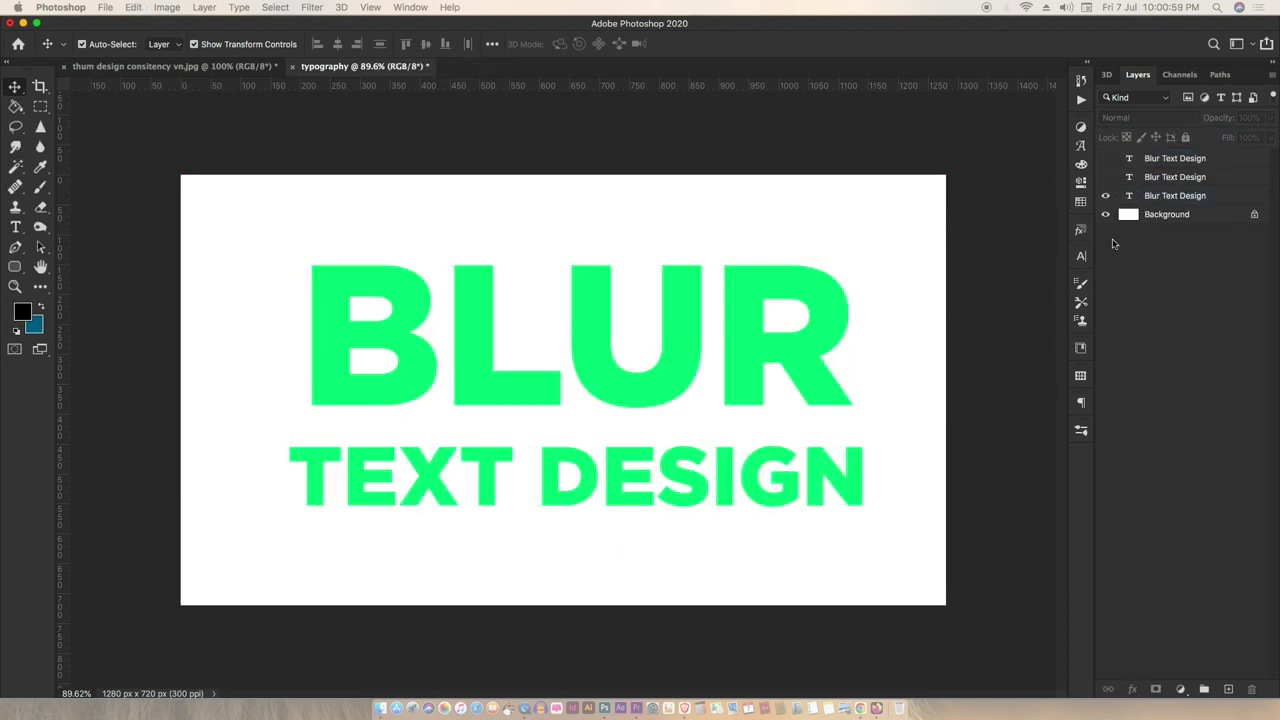
Show the blue text copy and select the bottom green Blur Text Design layer for filtering
click(1170, 178)
drag(1106, 159, 1106, 178)
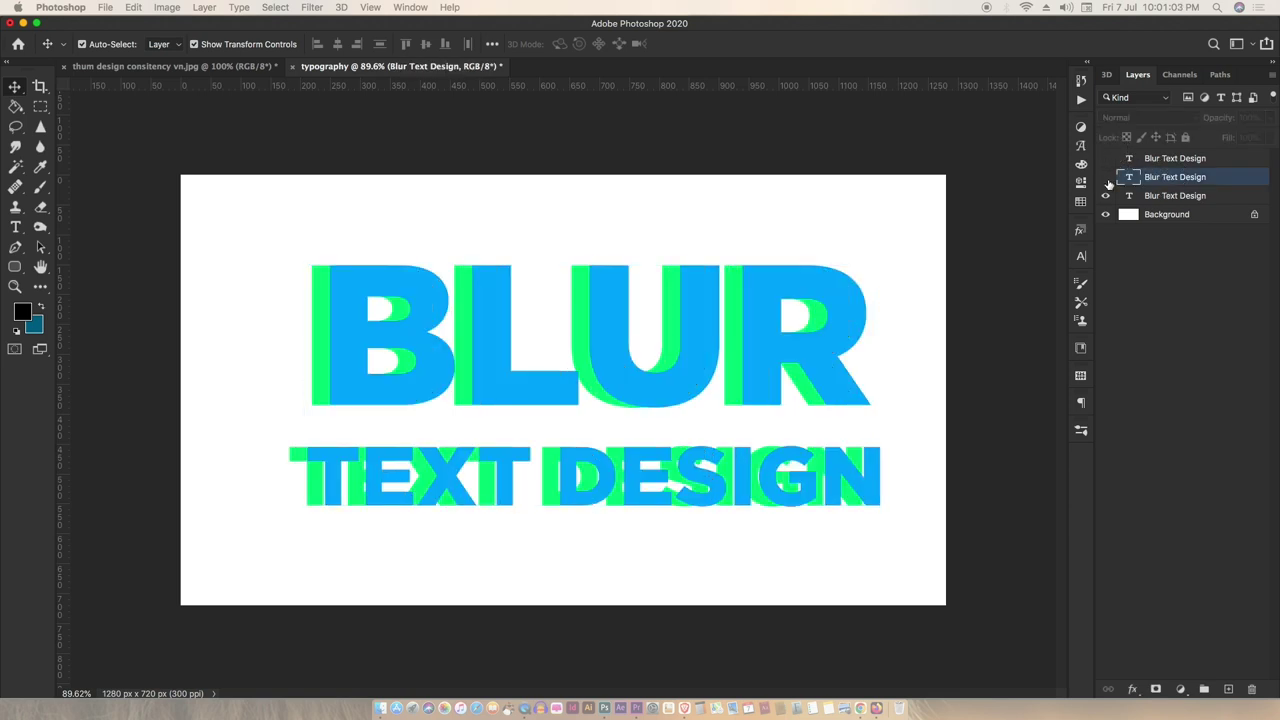
click(1146, 196)
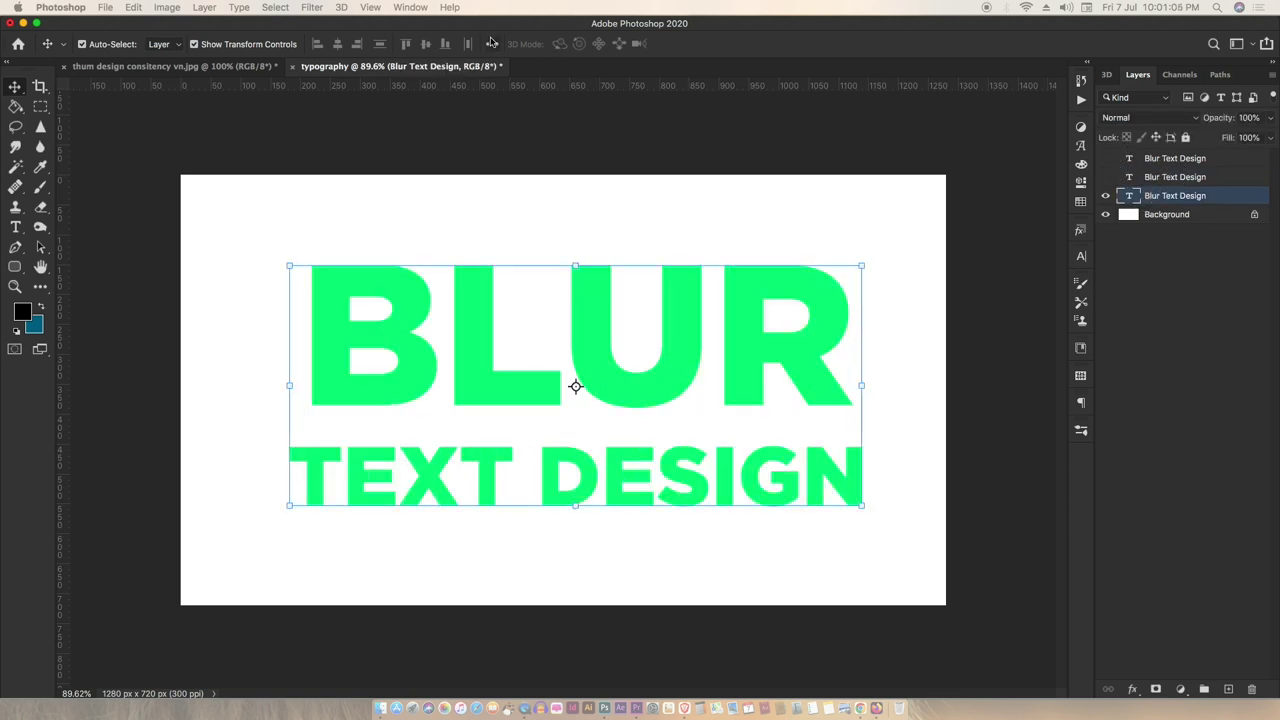
click(312, 8)
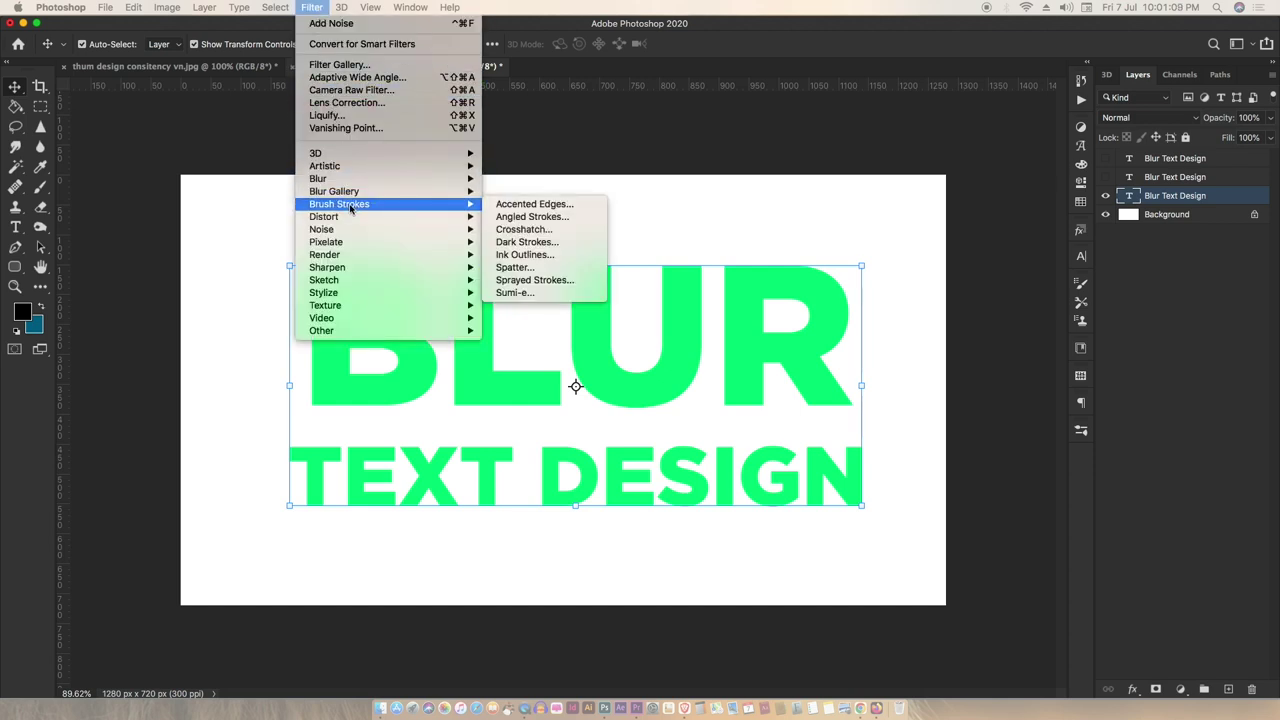
mouse_move(318, 178)
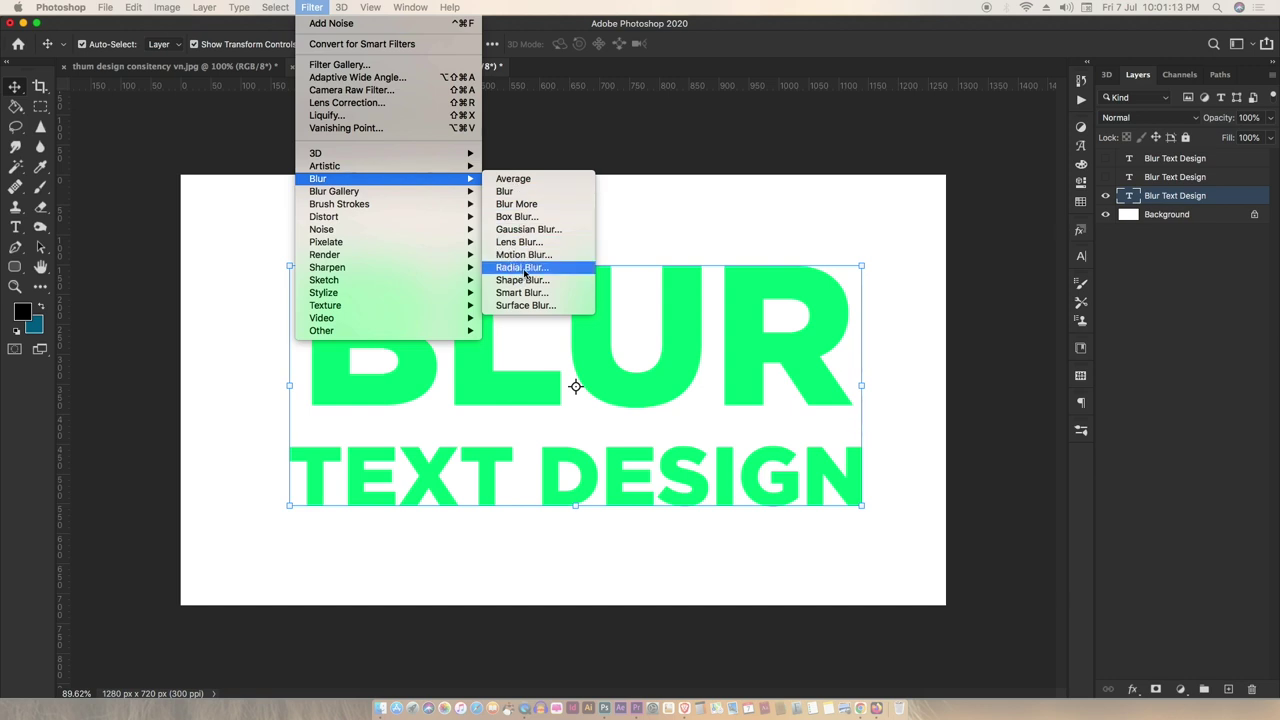
Rasterize the green text, apply a Spin Radial Blur at amount 36 in Draft quality, then undo it
click(526, 268)
click(641, 245)
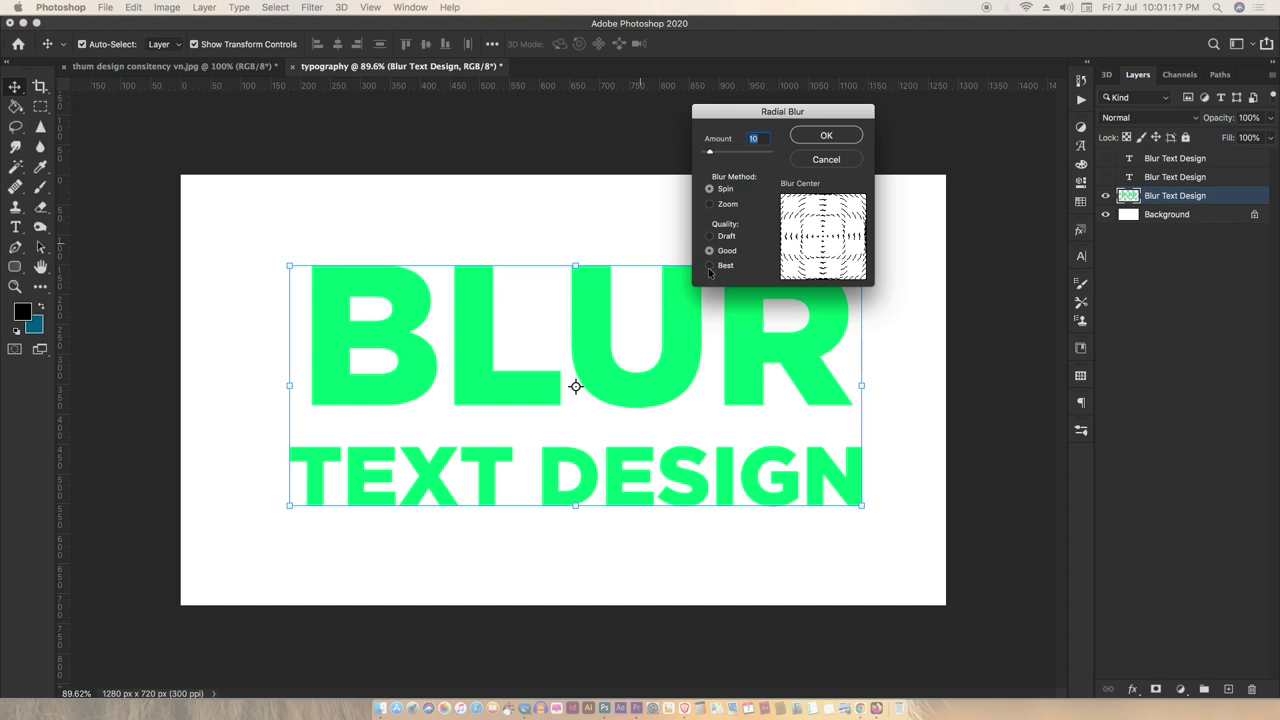
drag(711, 153, 730, 155)
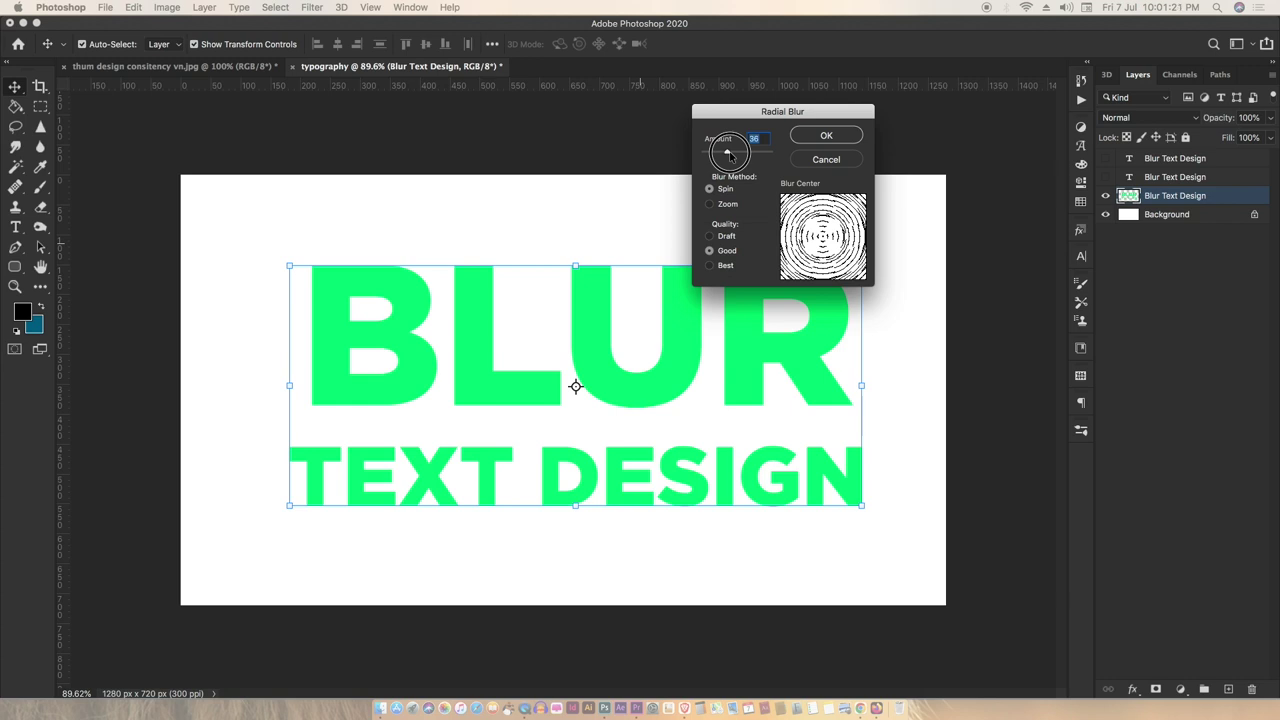
click(816, 234)
click(710, 237)
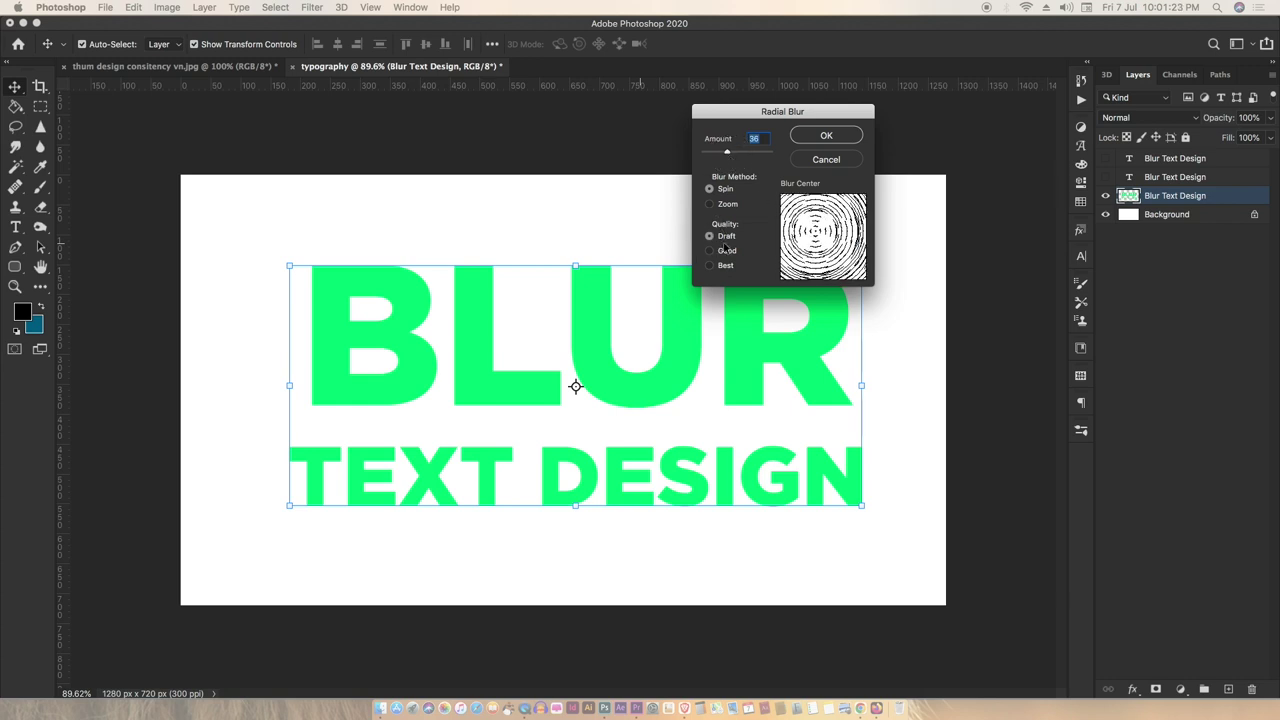
click(824, 134)
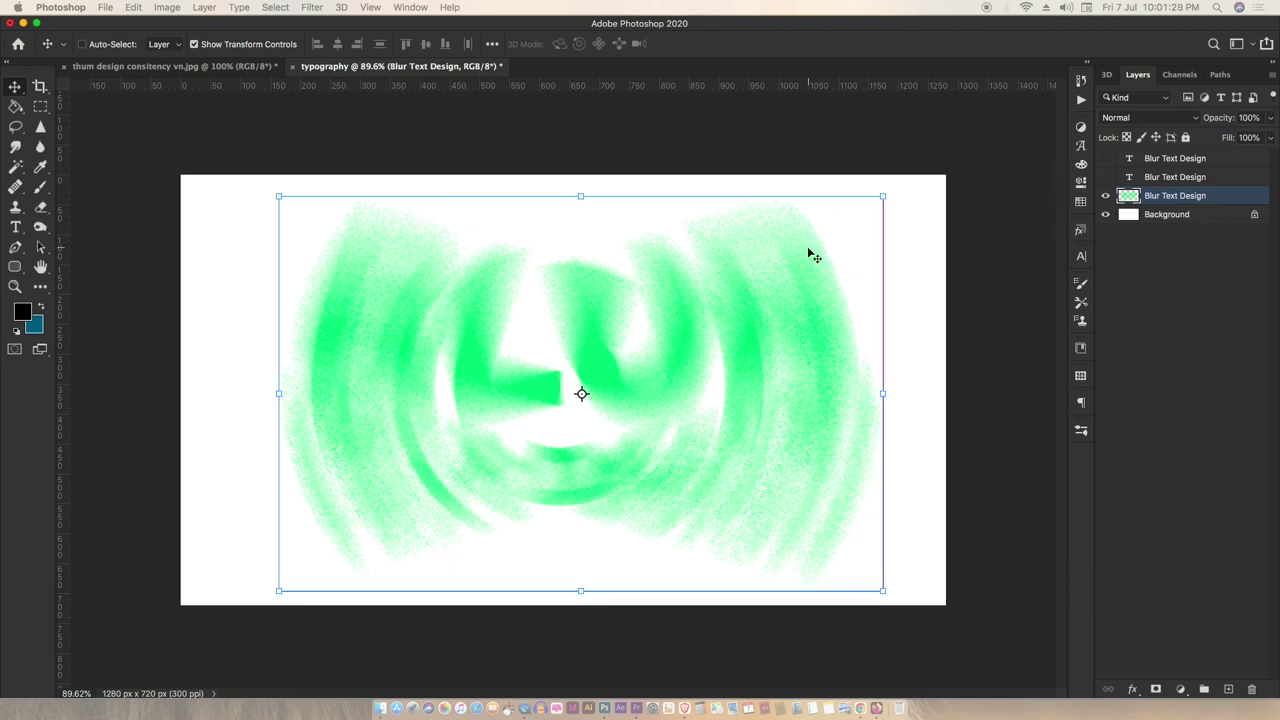
key(ctrl+z)
key(ctrl+z)
Rasterize the green text again and apply a Radial Blur at amount 10 with Best quality
click(312, 8)
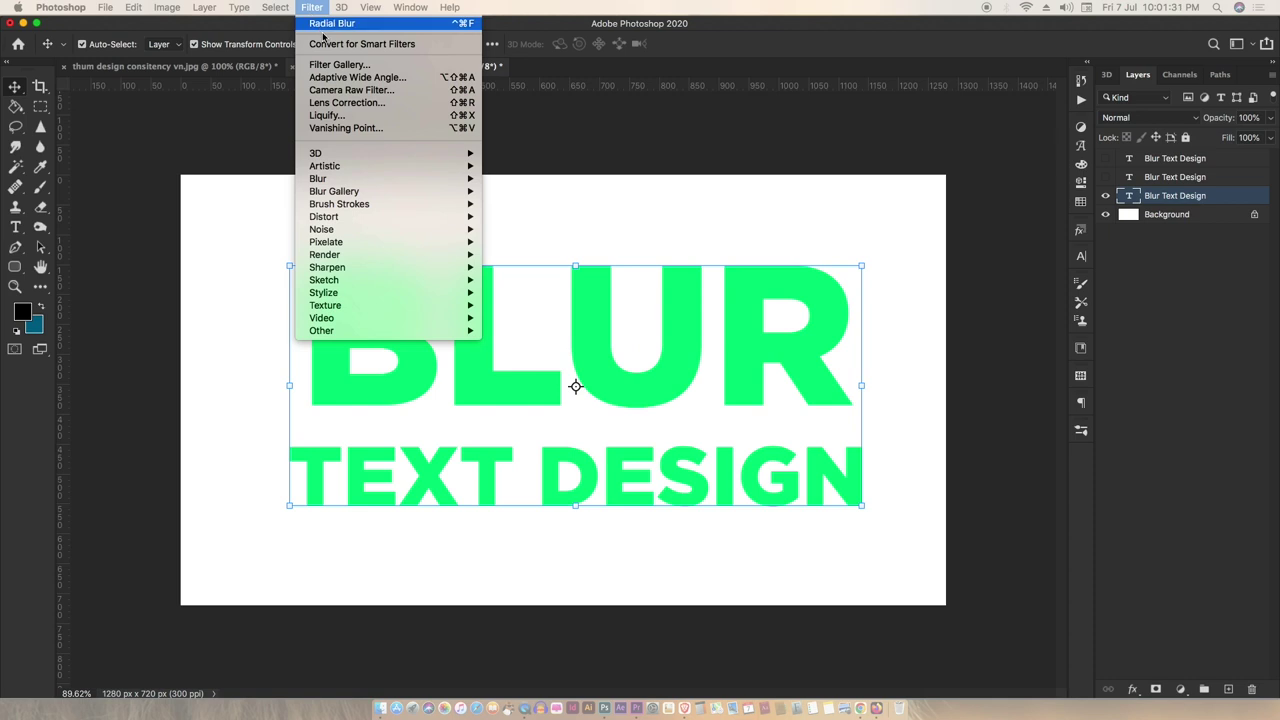
mouse_move(318, 178)
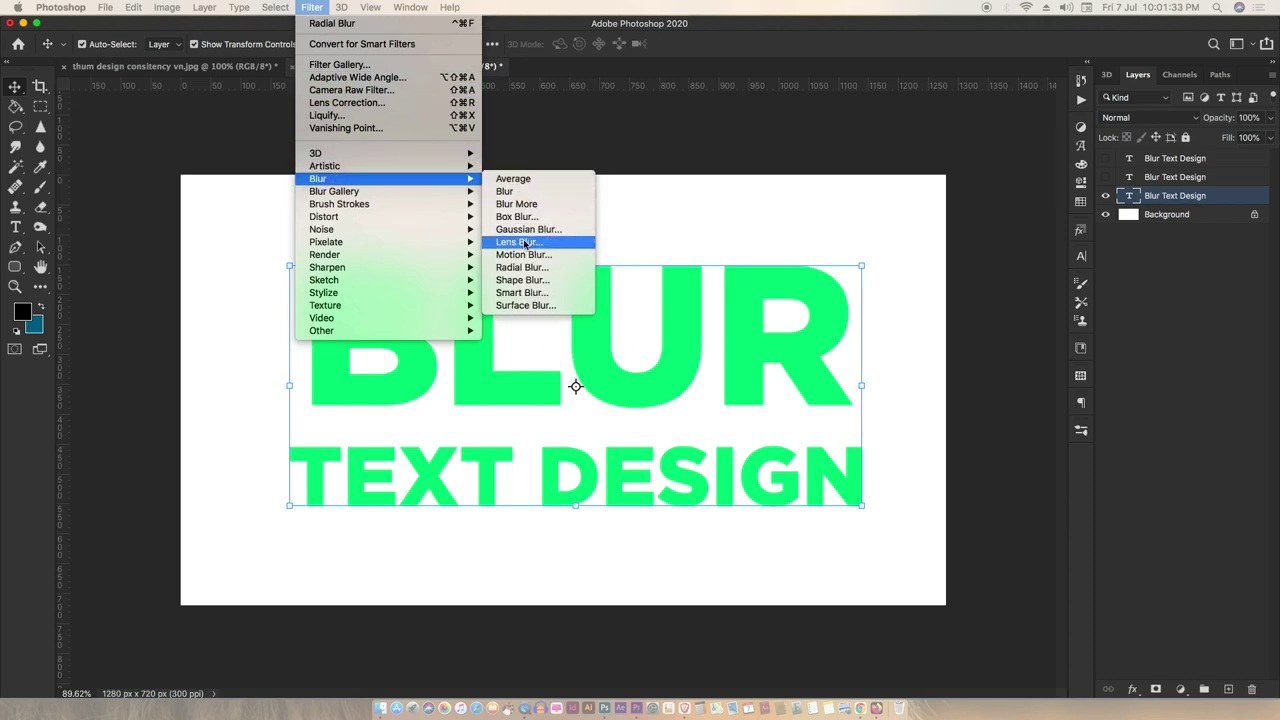
click(522, 267)
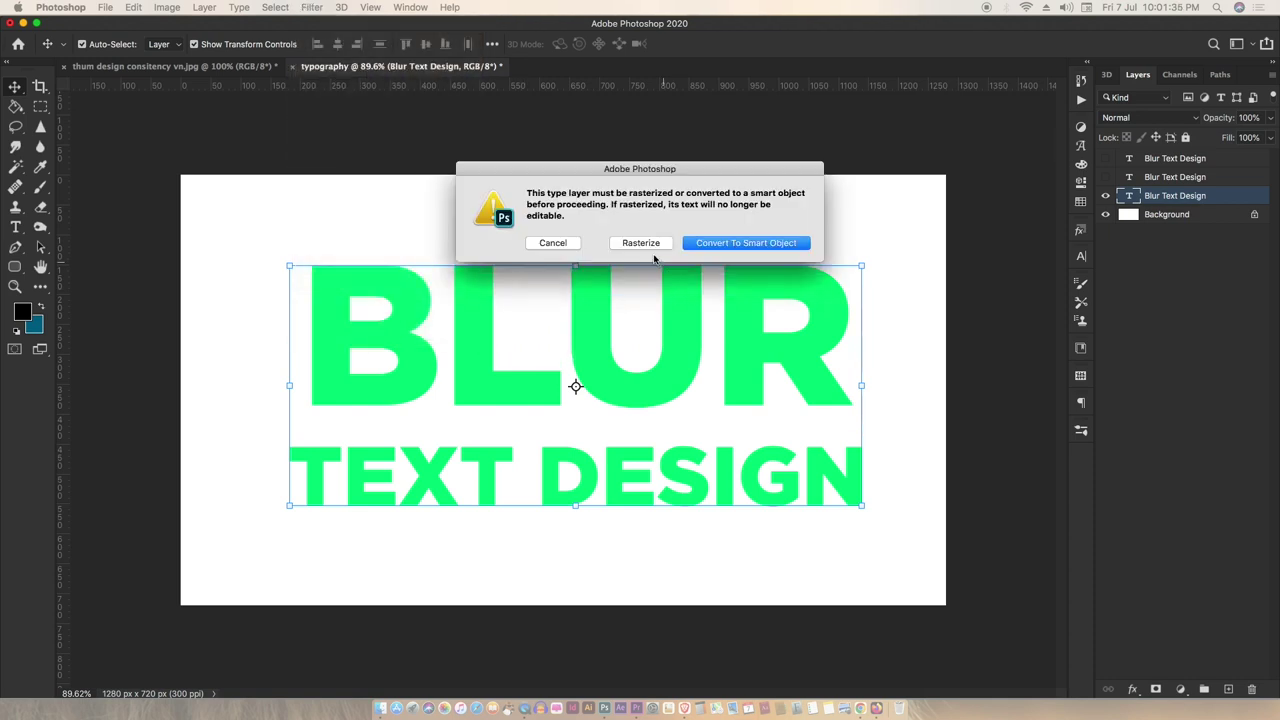
click(645, 244)
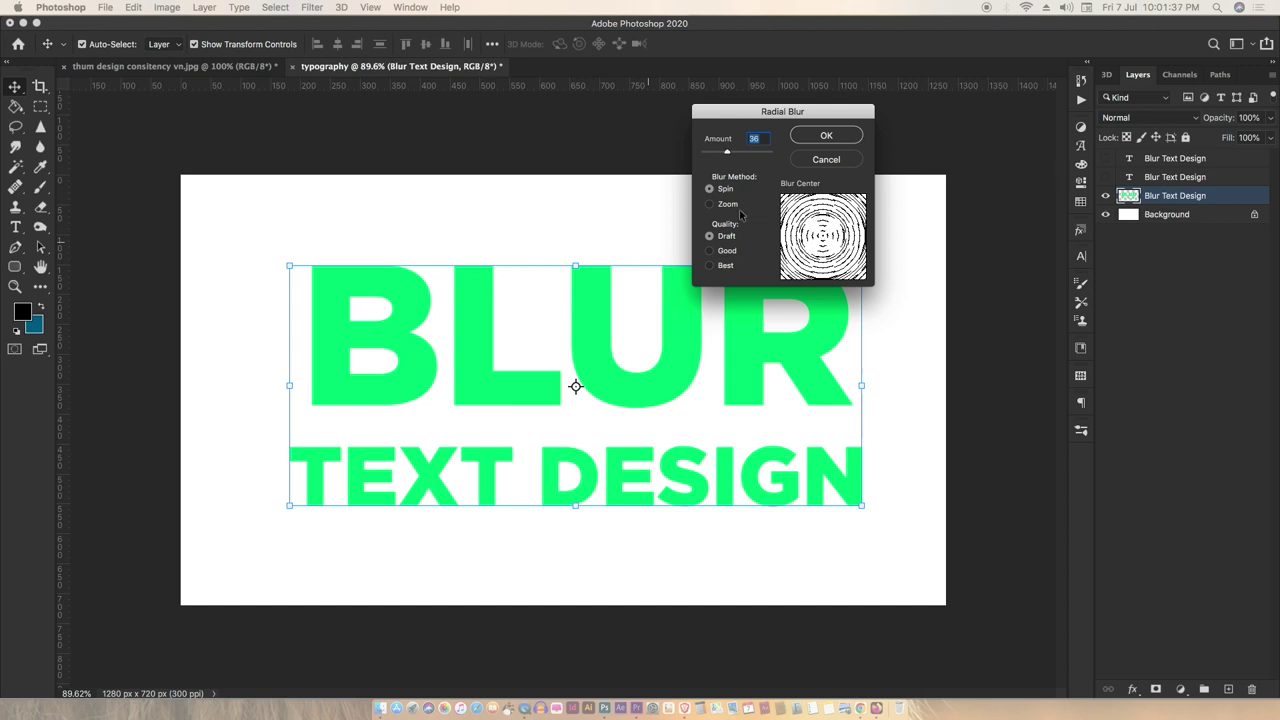
drag(727, 152, 709, 152)
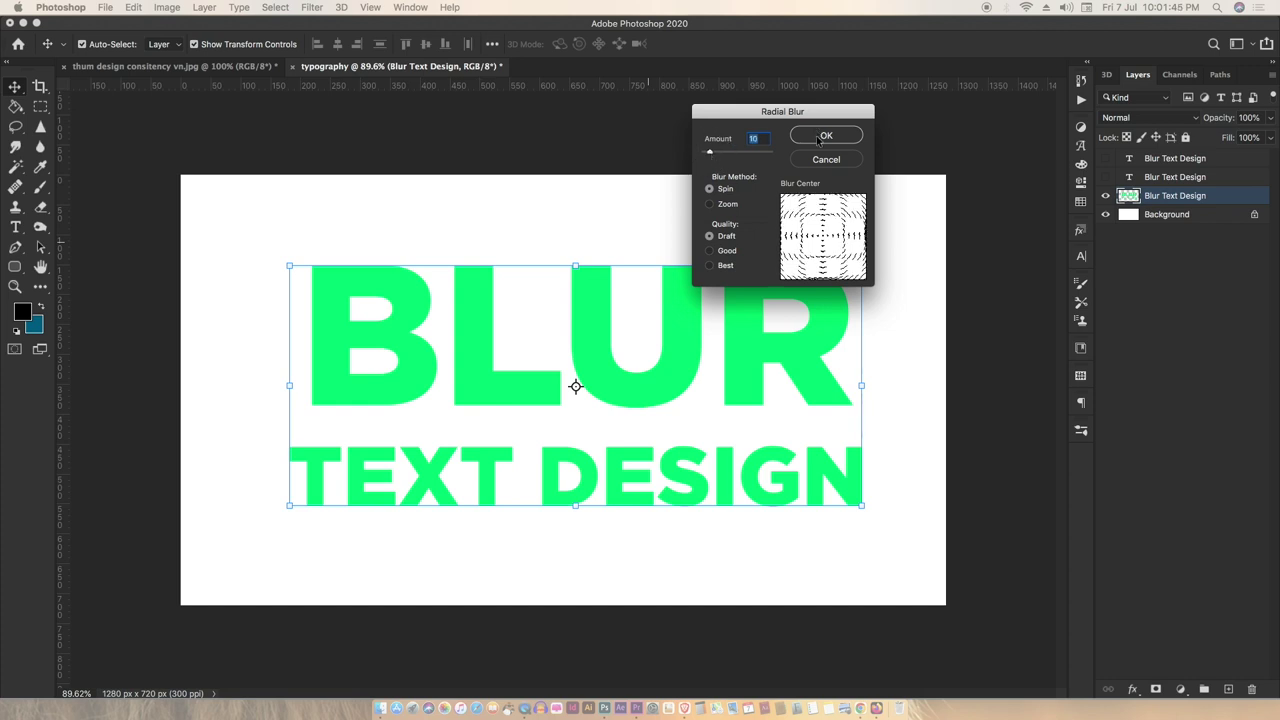
click(709, 265)
click(711, 204)
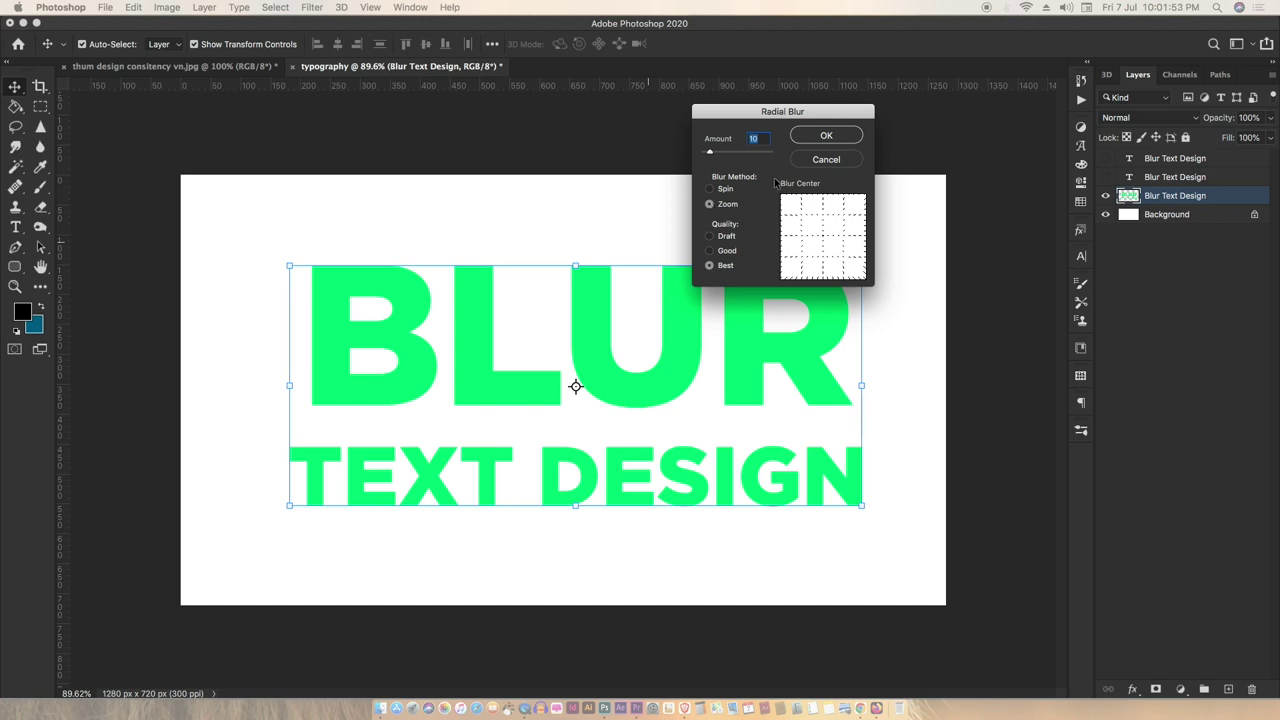
click(711, 190)
click(828, 141)
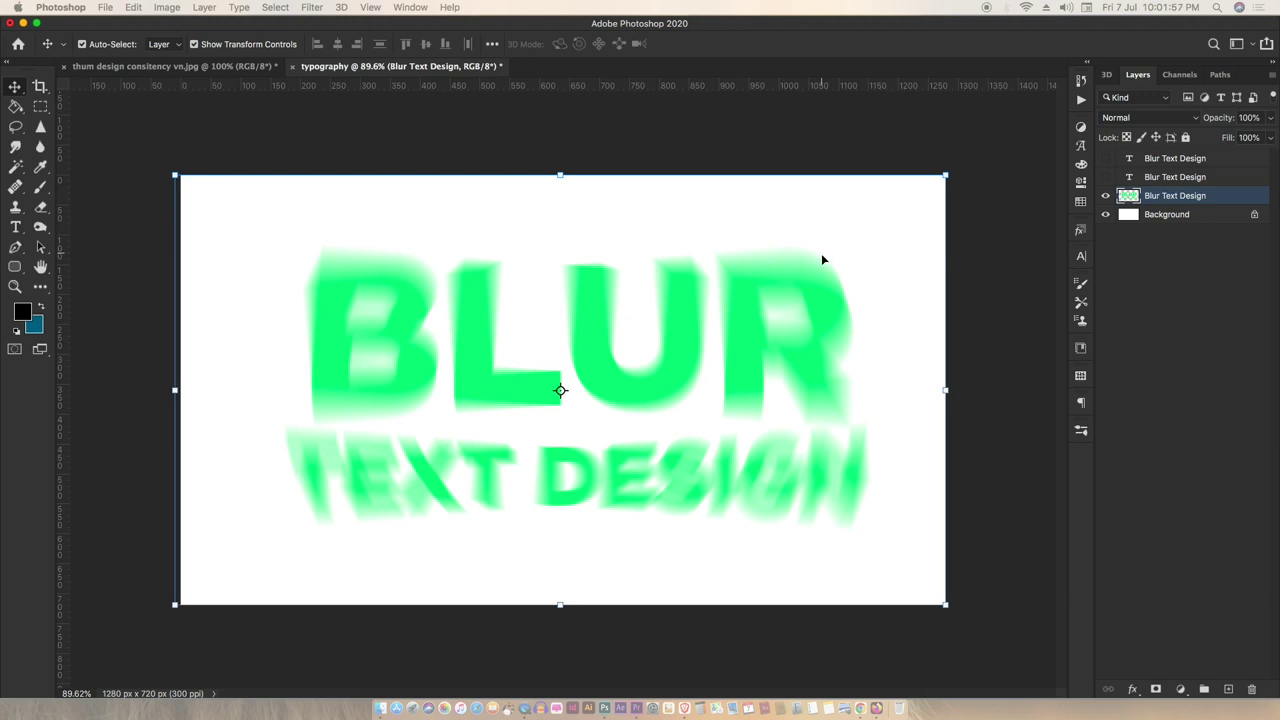
Show the blue and black text layers and select the blue text copy
click(1105, 177)
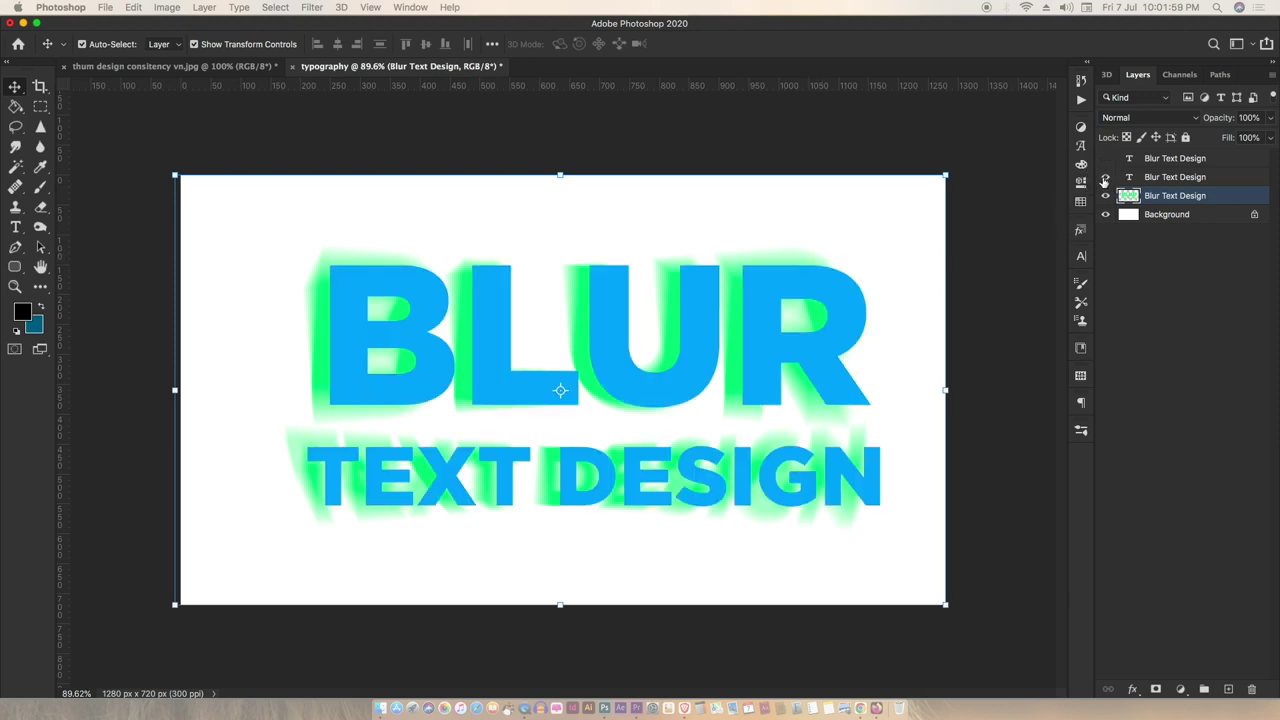
click(1105, 158)
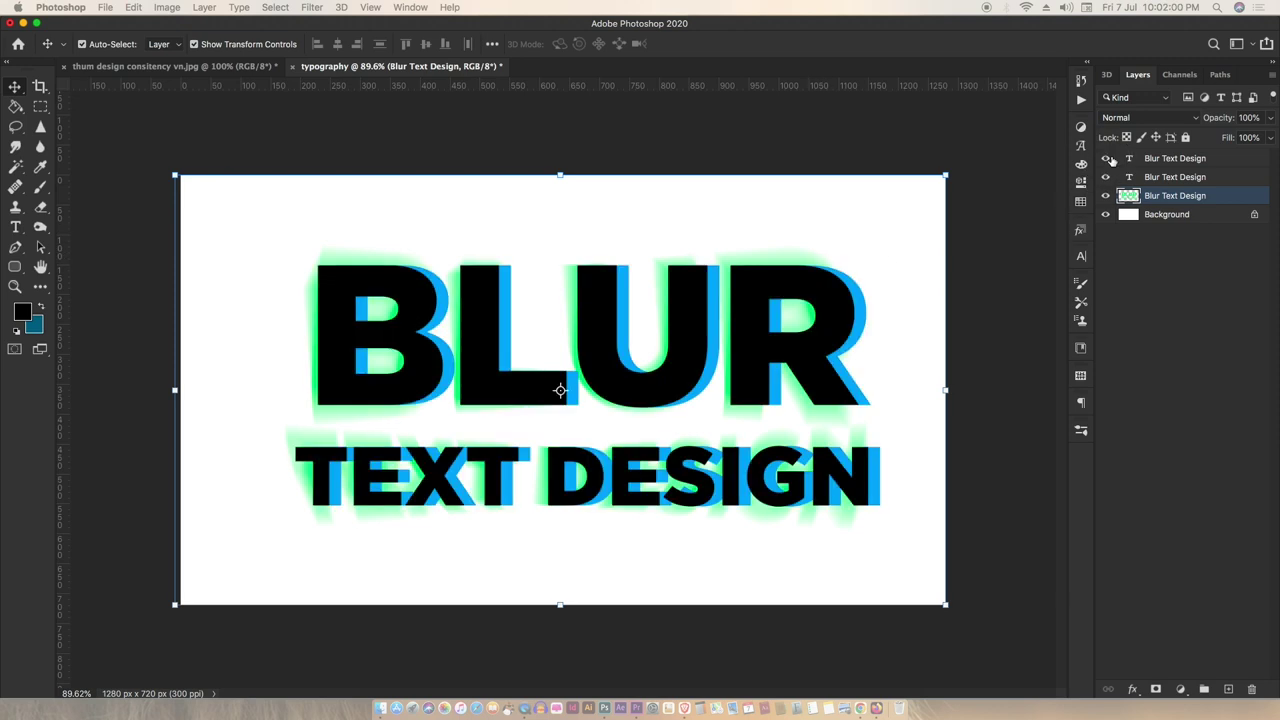
click(1160, 177)
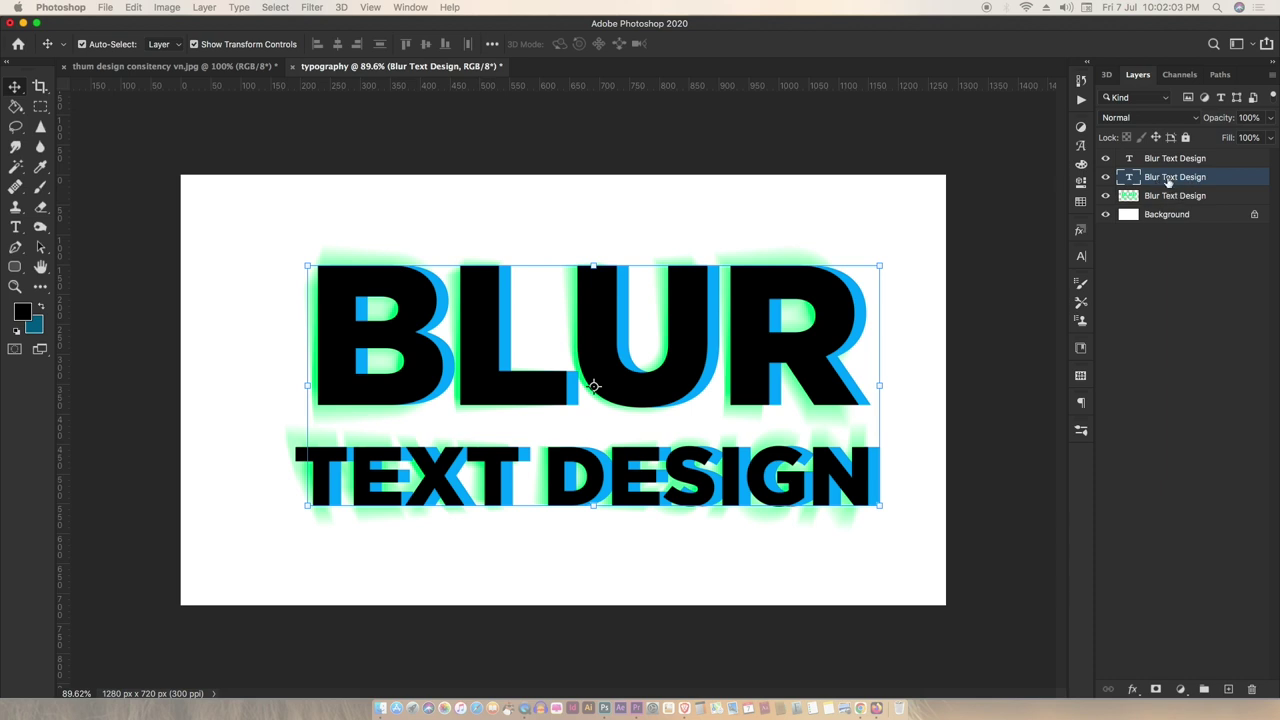
click(1106, 159)
click(1105, 158)
Repeat the last Radial Blur on the blue copy, then reselect the green blurred layer
click(312, 7)
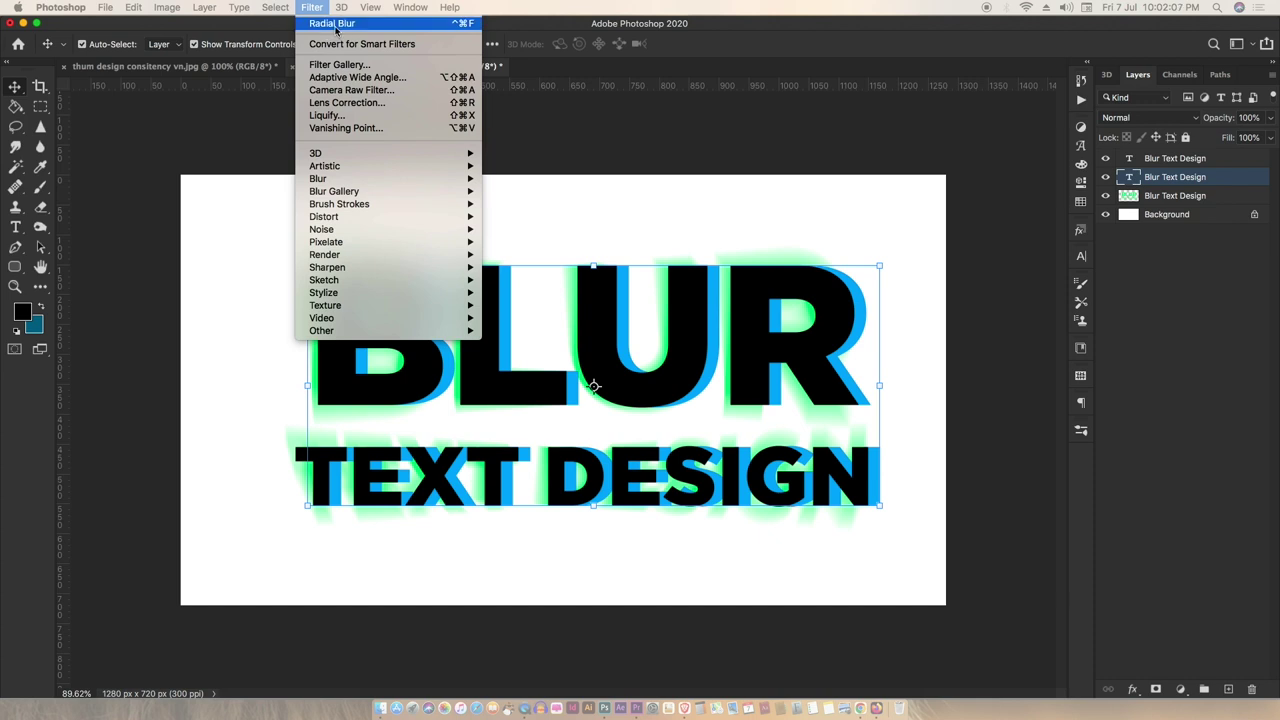
click(335, 20)
click(645, 217)
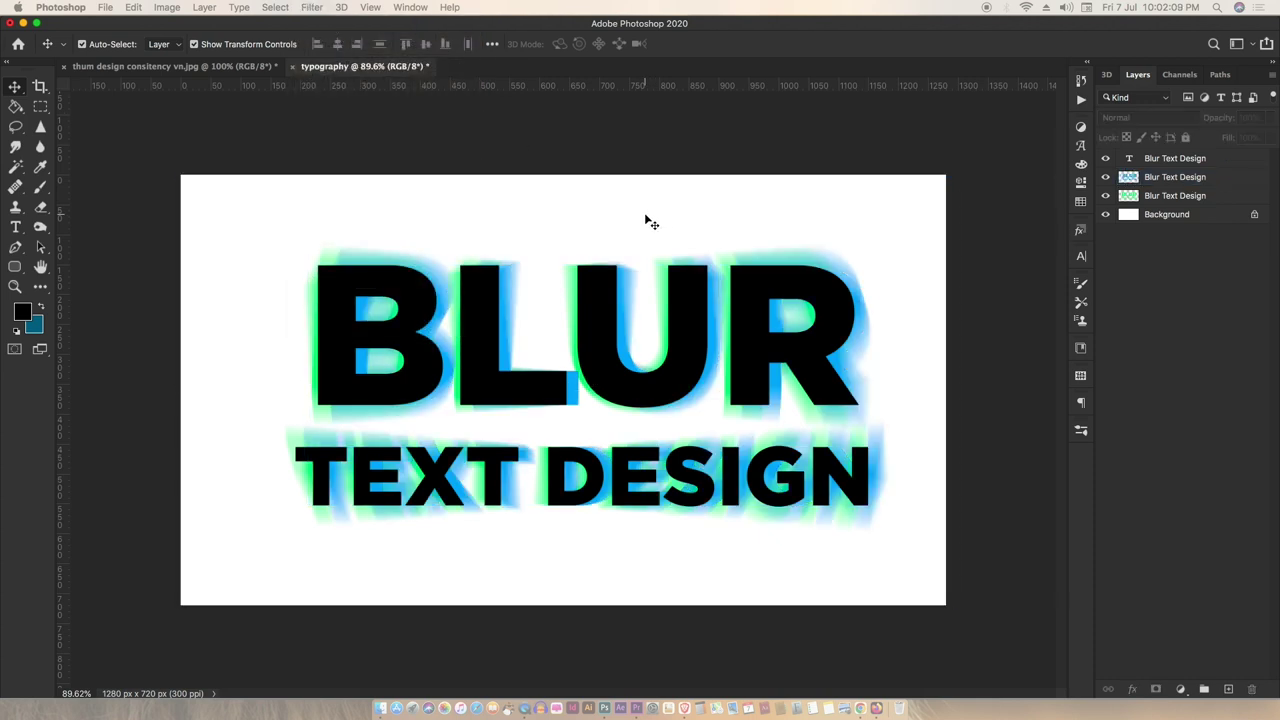
click(228, 66)
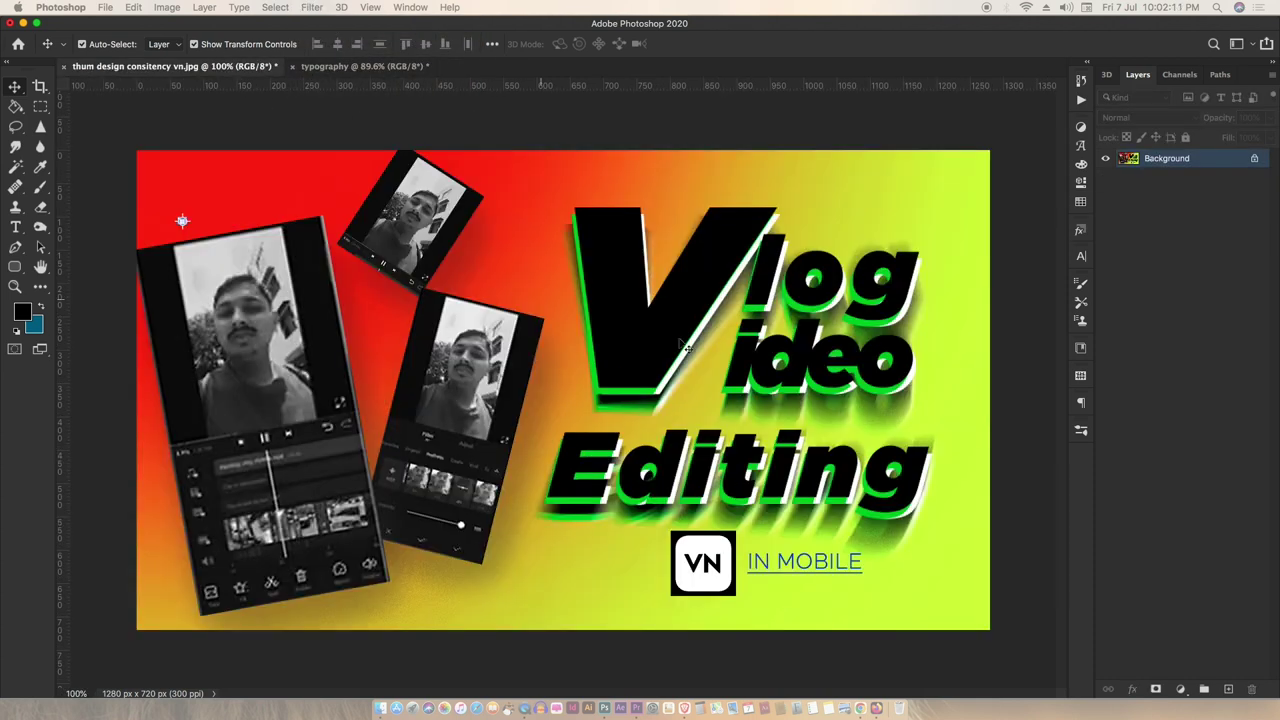
click(410, 66)
click(1166, 196)
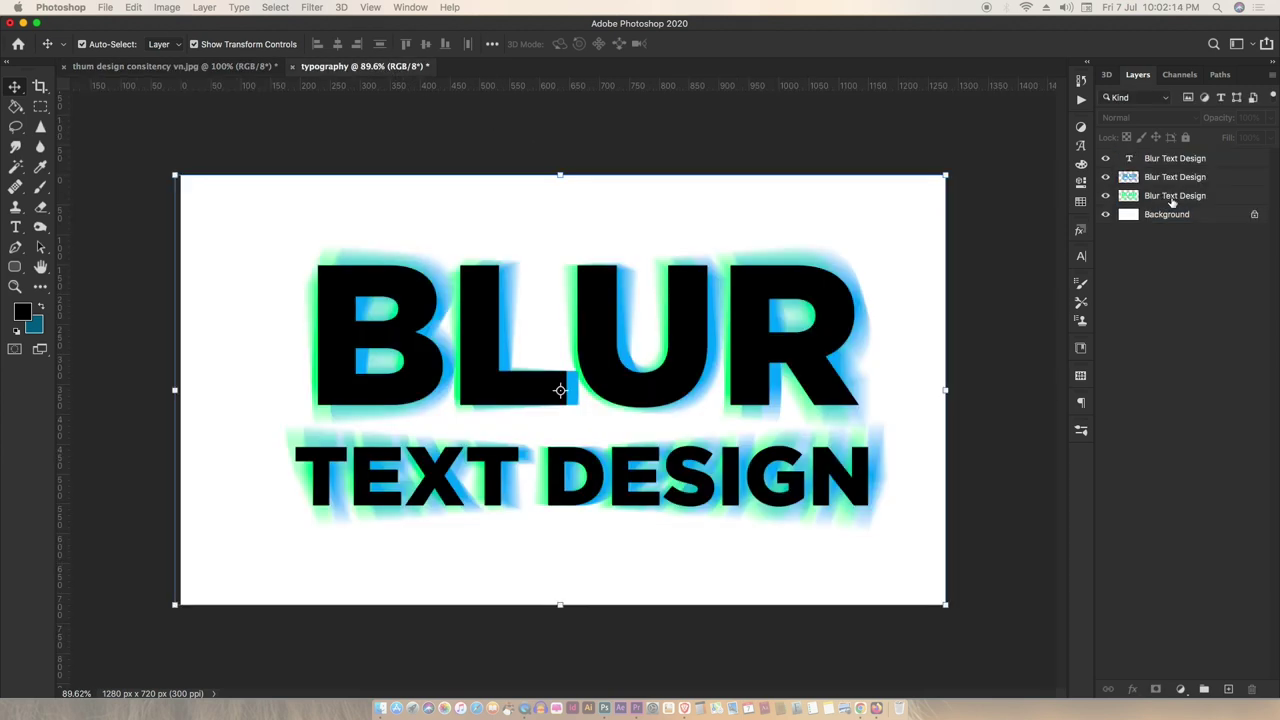
Add 16.57% Gaussian noise to the green text copy, then to the blue copy
click(312, 7)
click(528, 233)
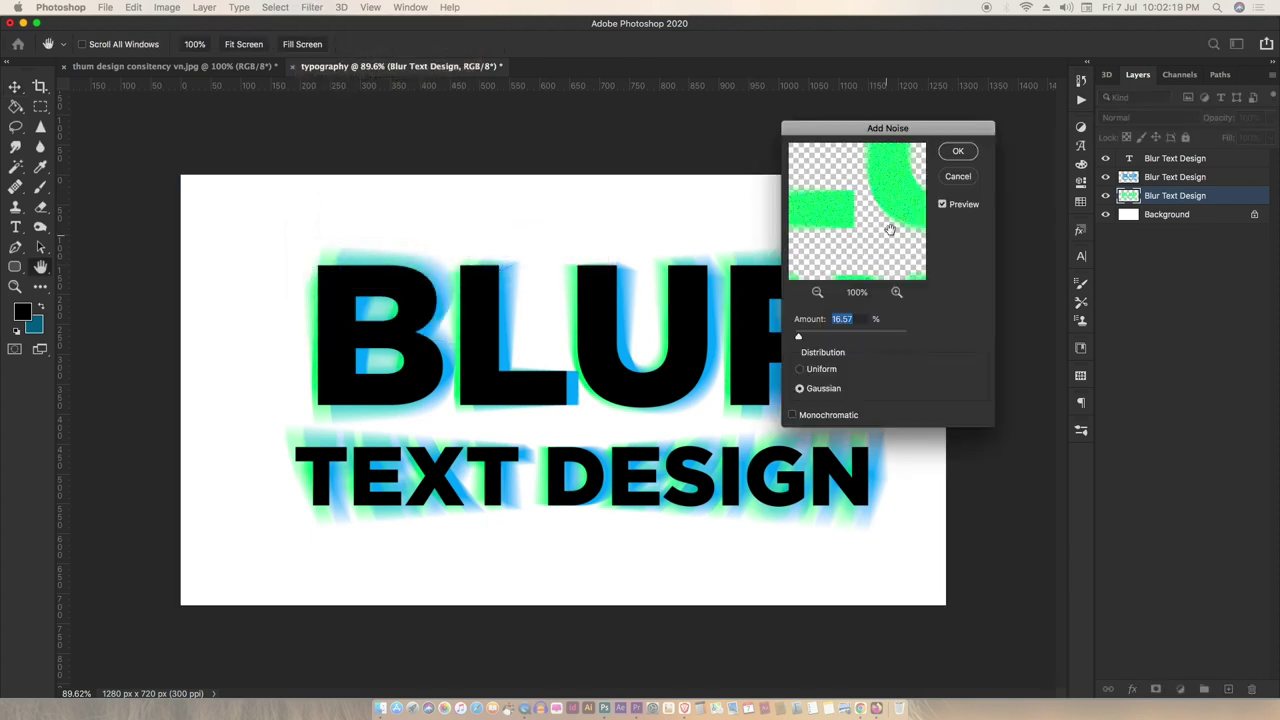
click(957, 151)
key(alt+bracketright)
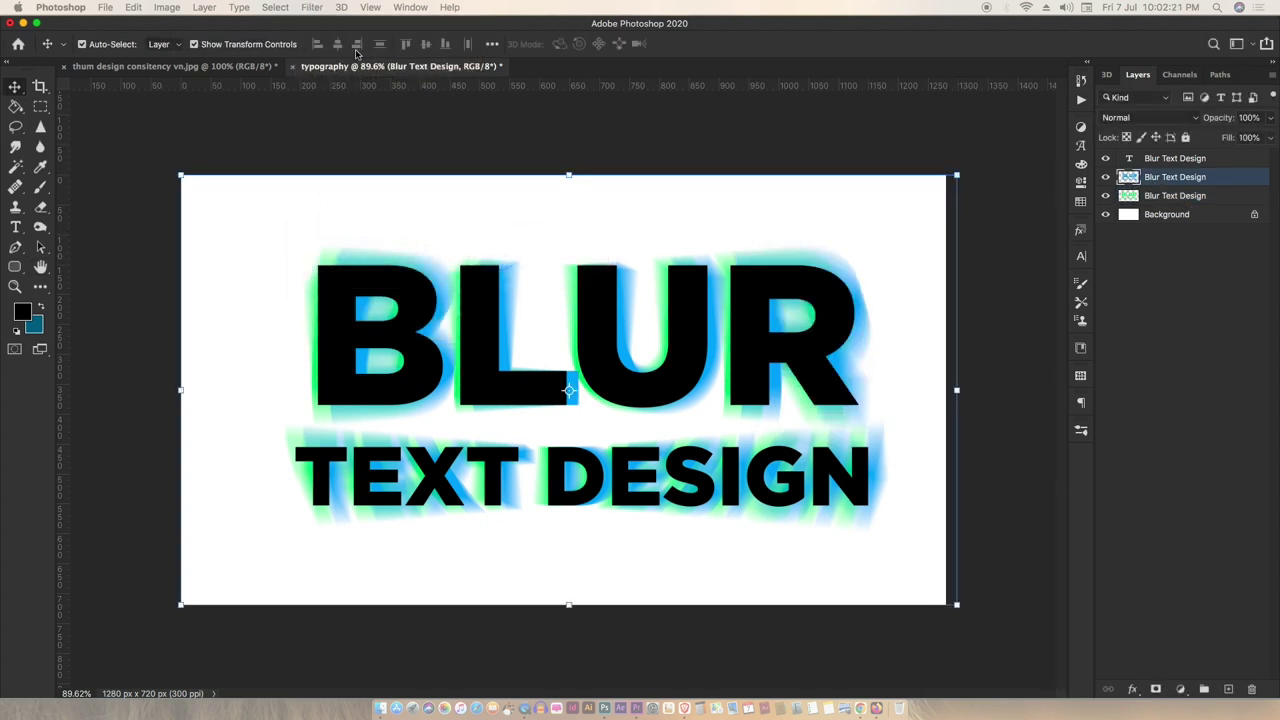
click(312, 7)
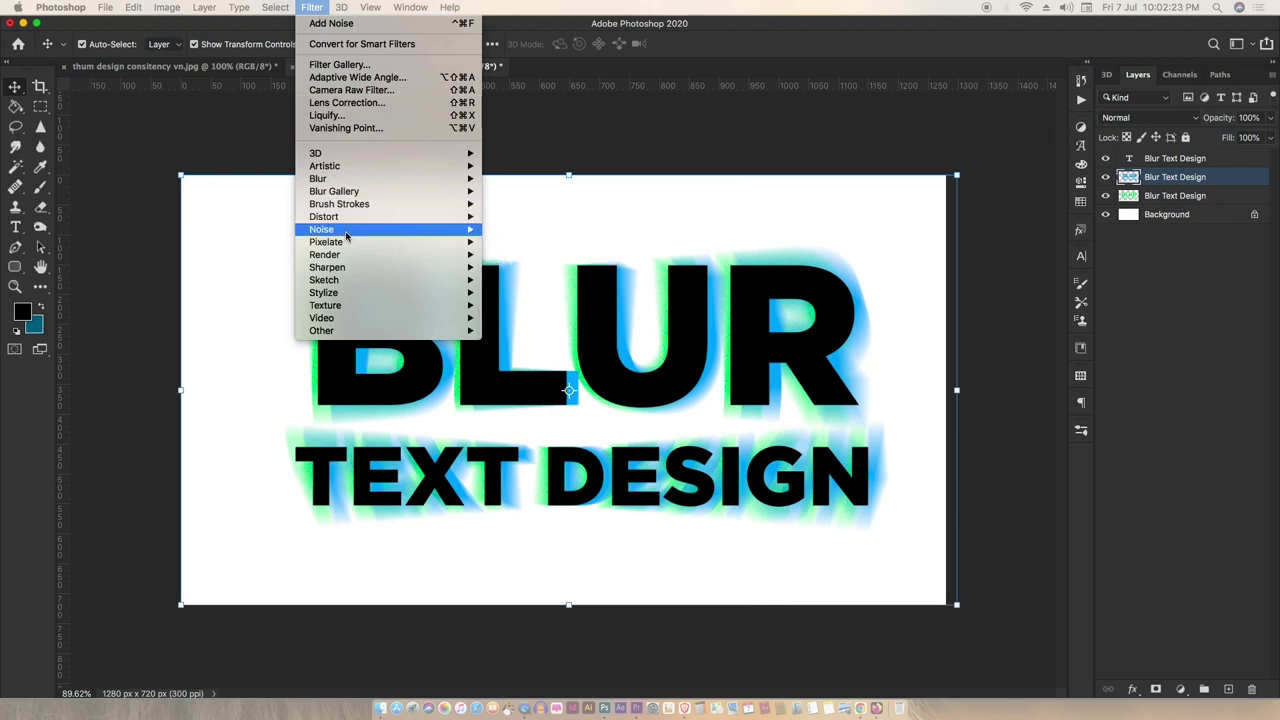
mouse_move(321, 229)
click(530, 232)
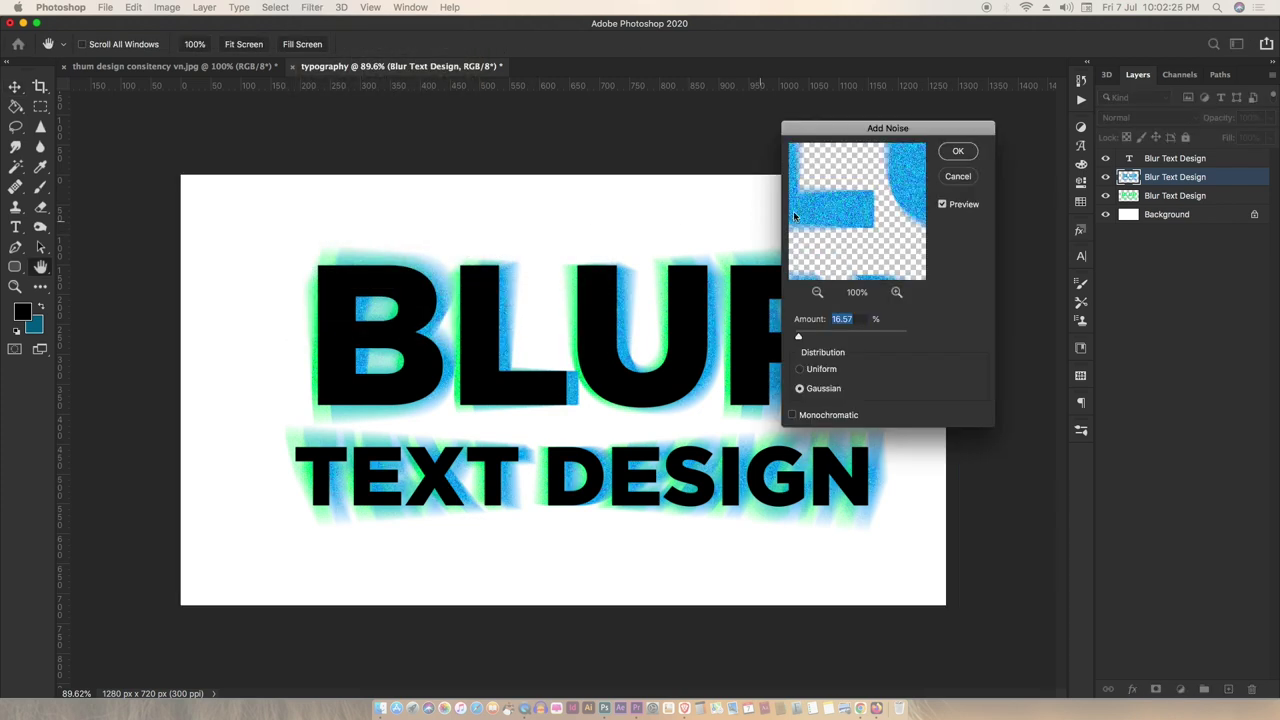
click(950, 157)
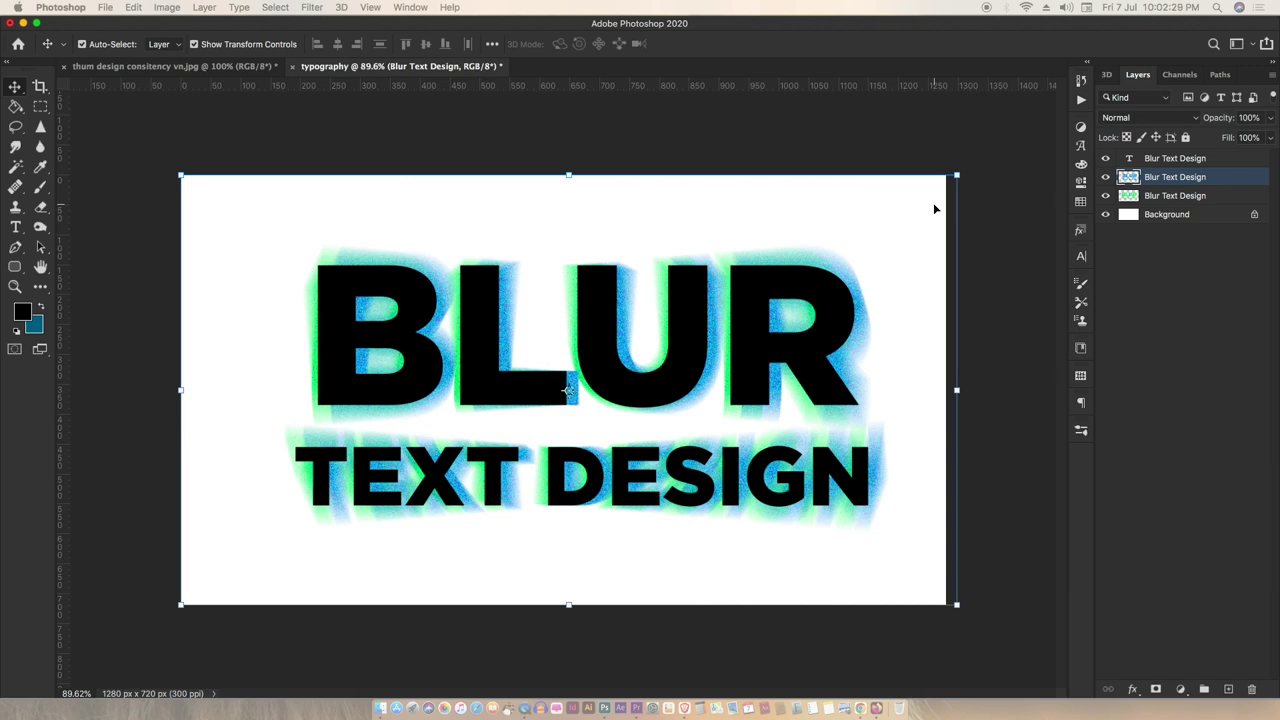
click(996, 215)
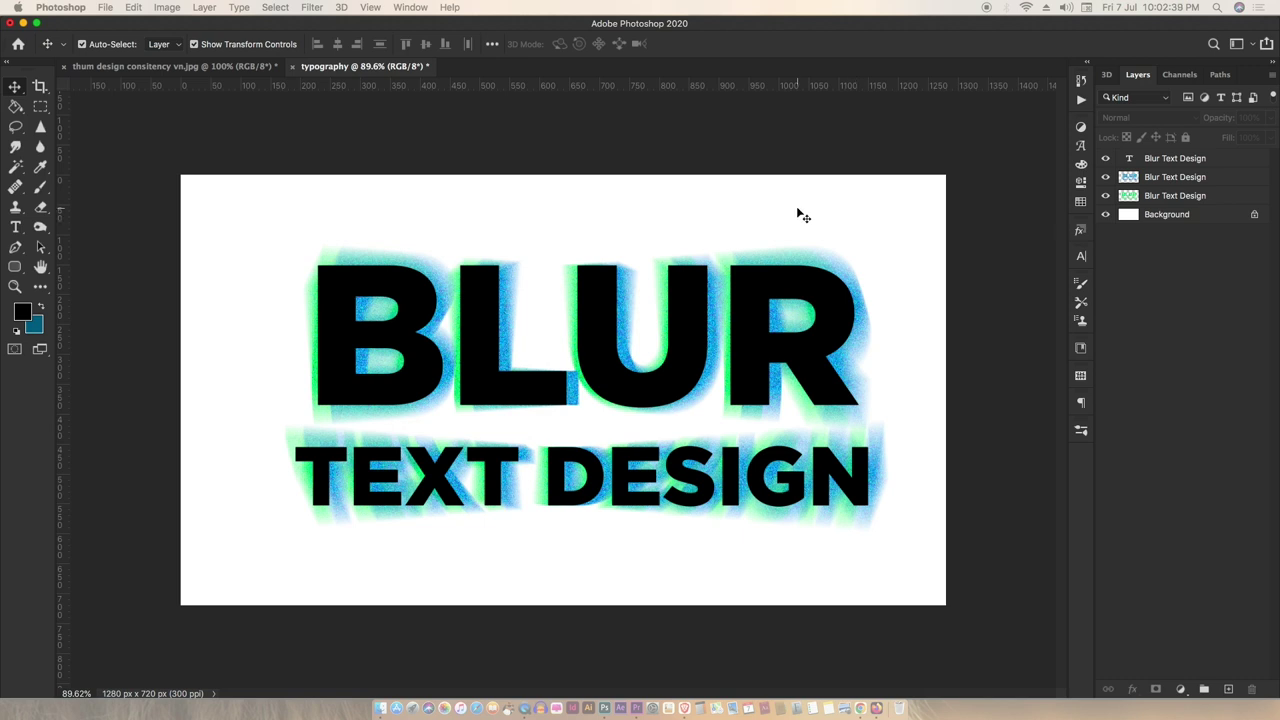
key(ctrl+z)
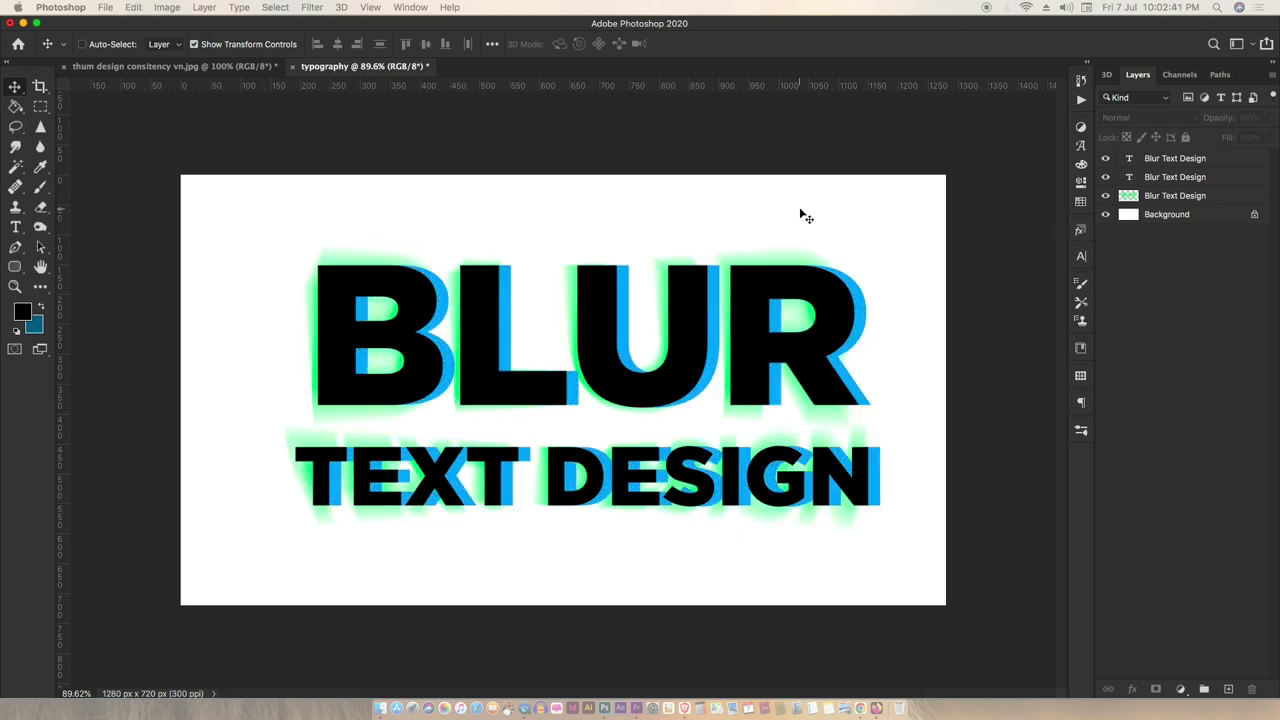
key(ctrl+z)
key(ctrl+z)
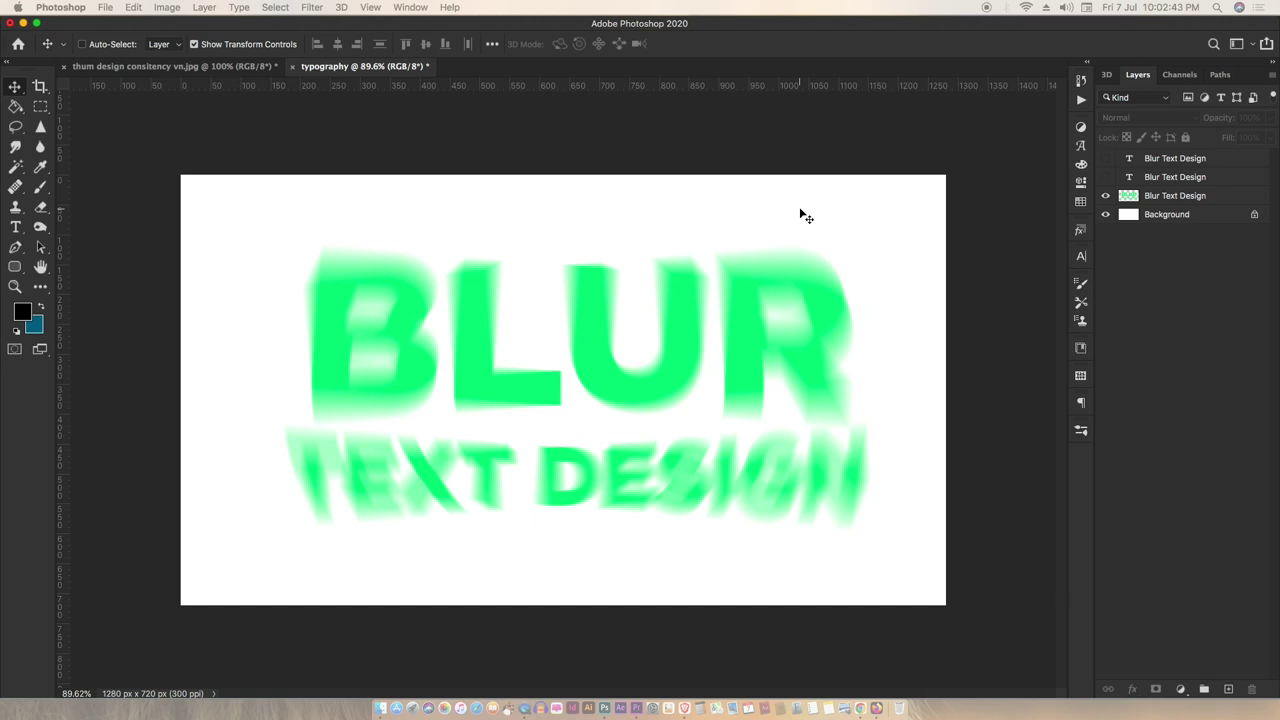
key(ctrl+z)
click(1175, 196)
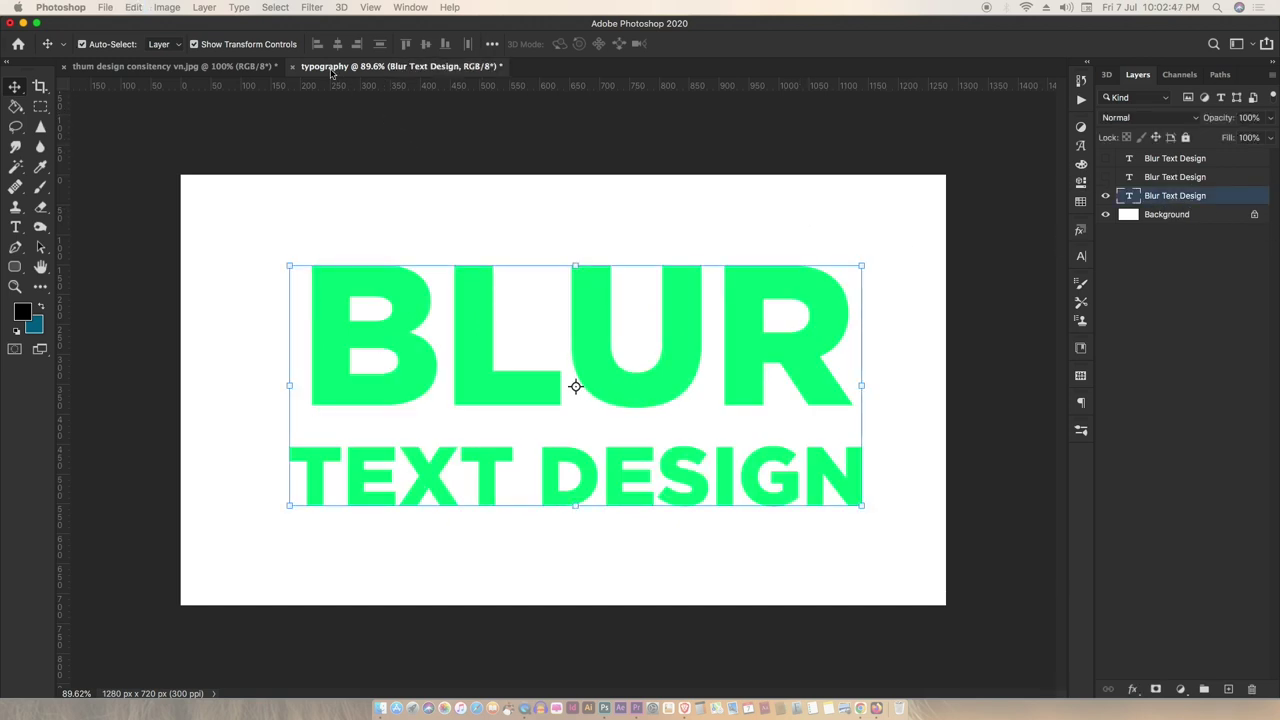
Start a Smart Blur on the rasterized green text with Medium quality and Edge Only mode
click(314, 8)
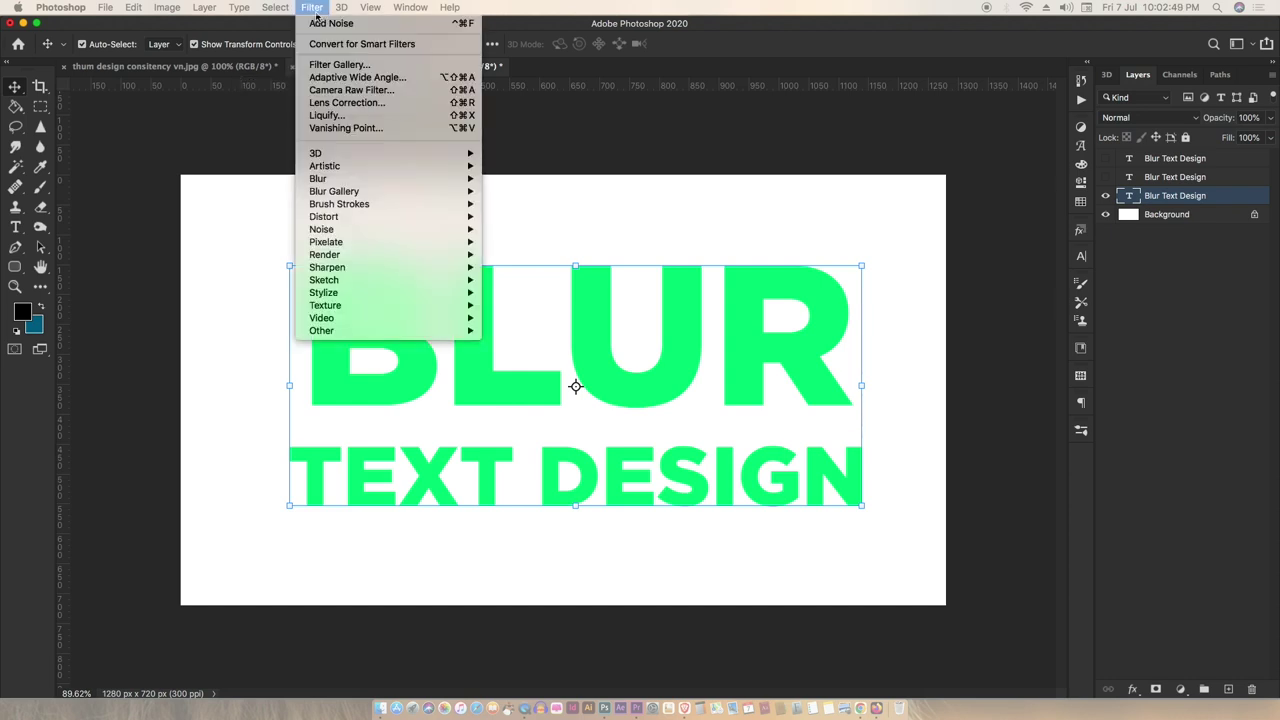
mouse_move(318, 178)
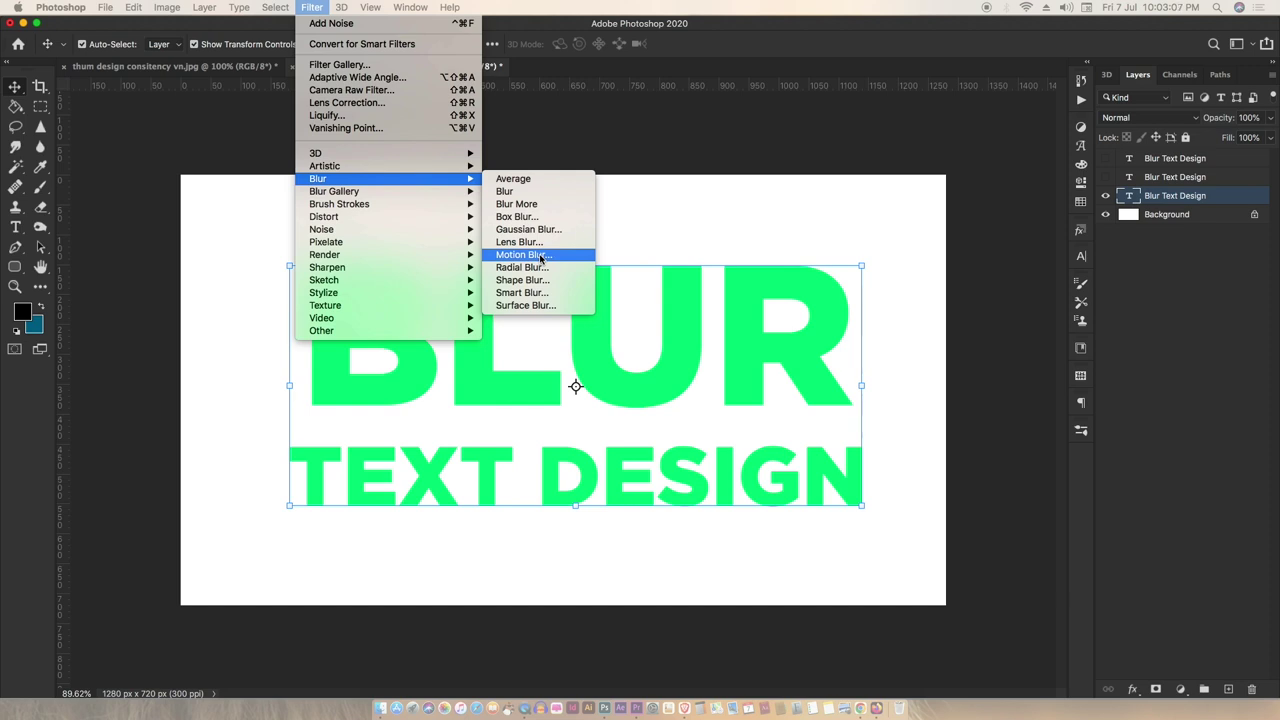
click(534, 292)
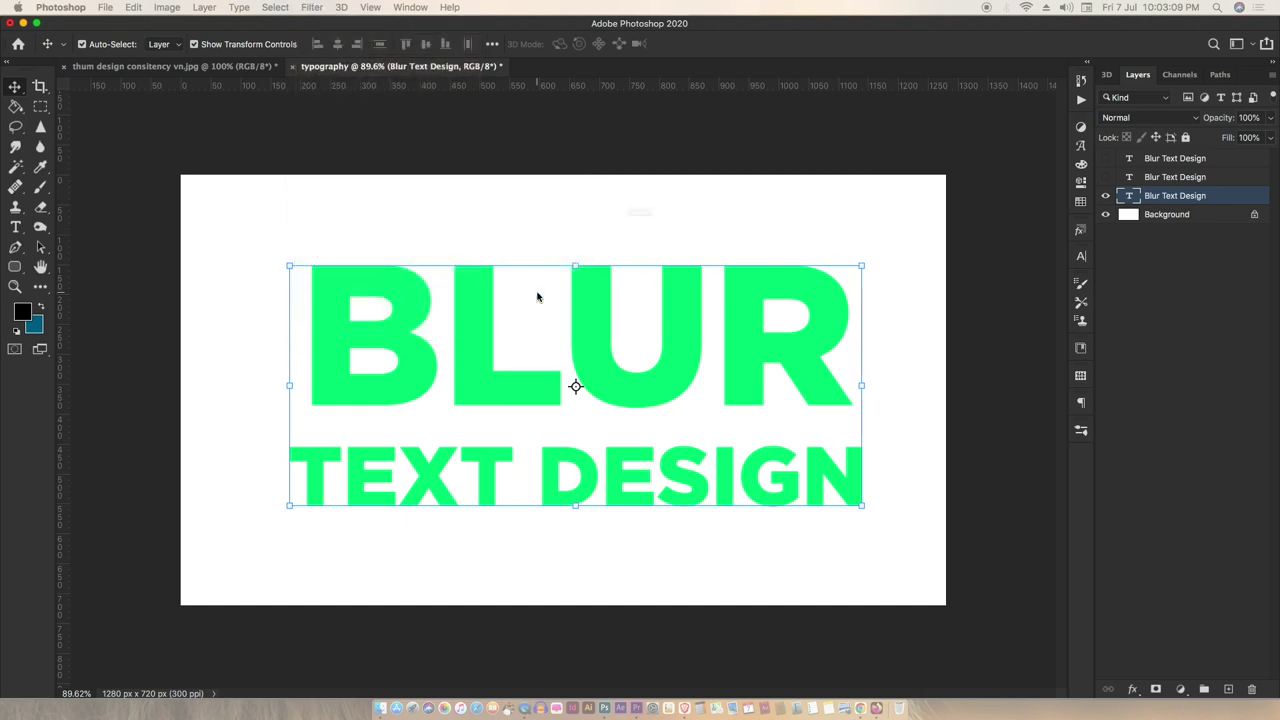
click(648, 244)
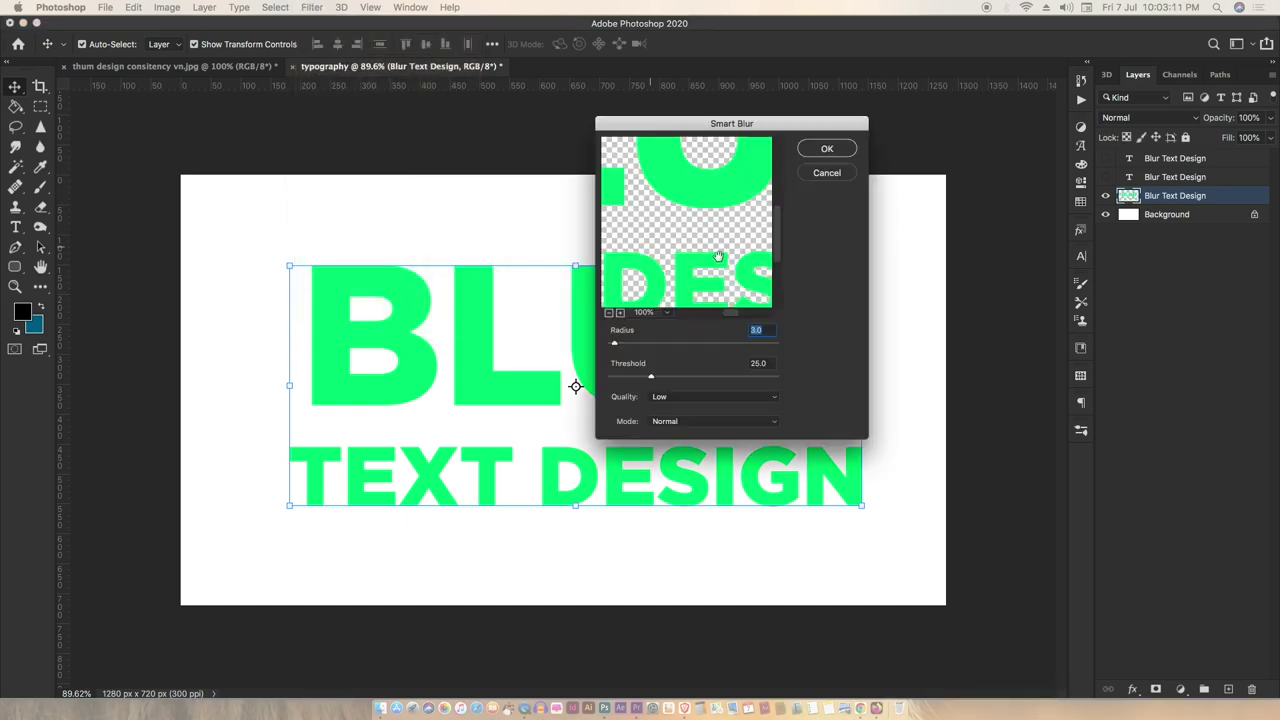
drag(688, 123, 832, 90)
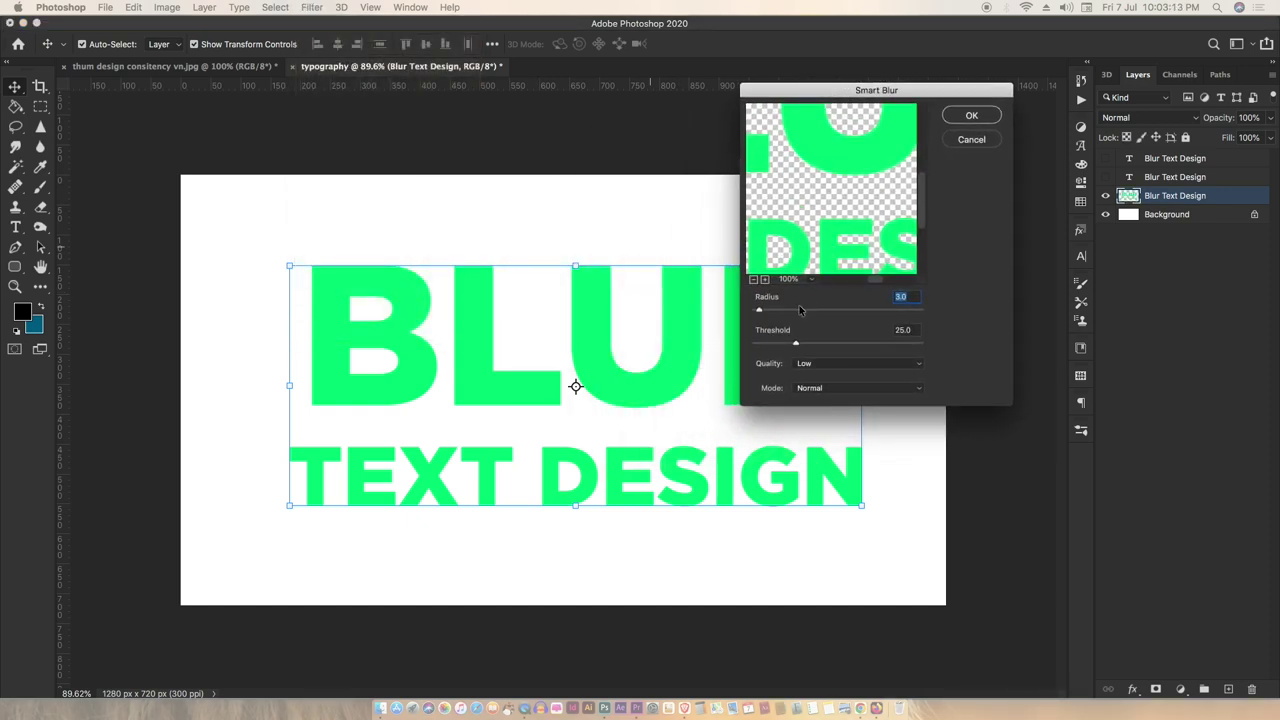
drag(760, 311, 819, 343)
click(818, 363)
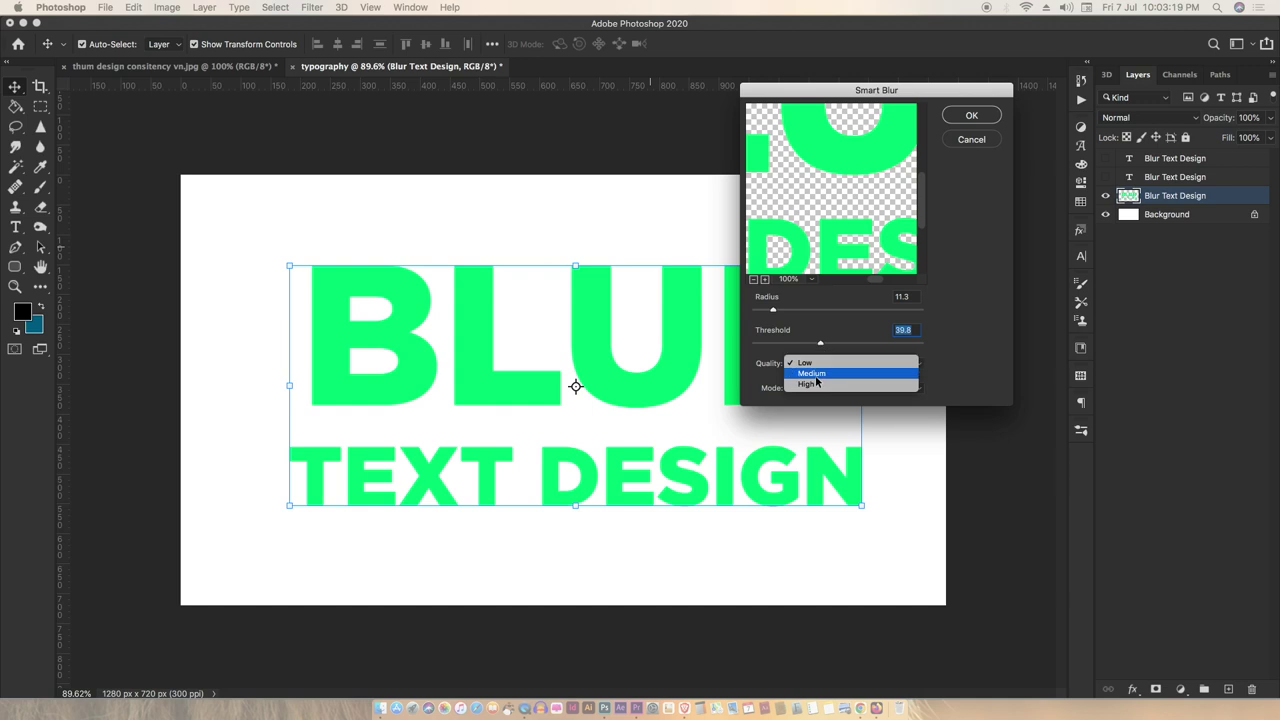
click(820, 376)
click(826, 389)
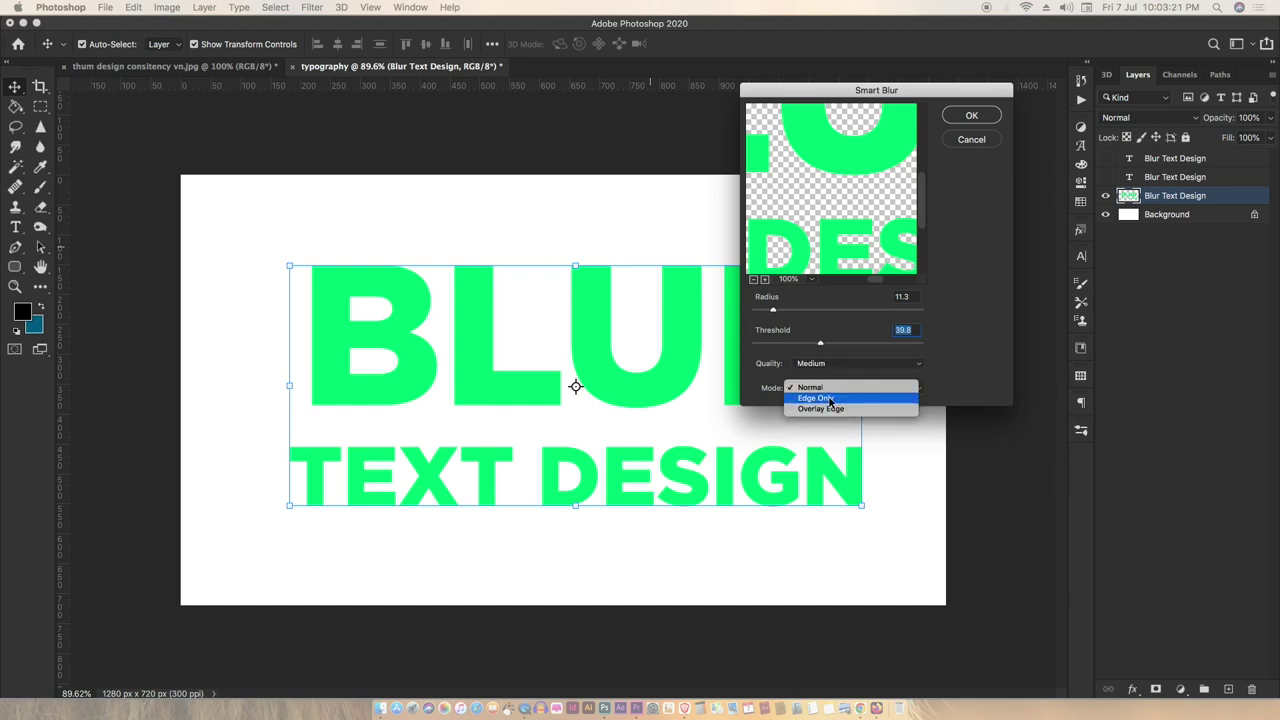
click(829, 399)
Set the Smart Blur radius to about 20 and threshold to 30, and apply it
drag(775, 312, 790, 311)
drag(822, 345, 826, 344)
click(899, 330)
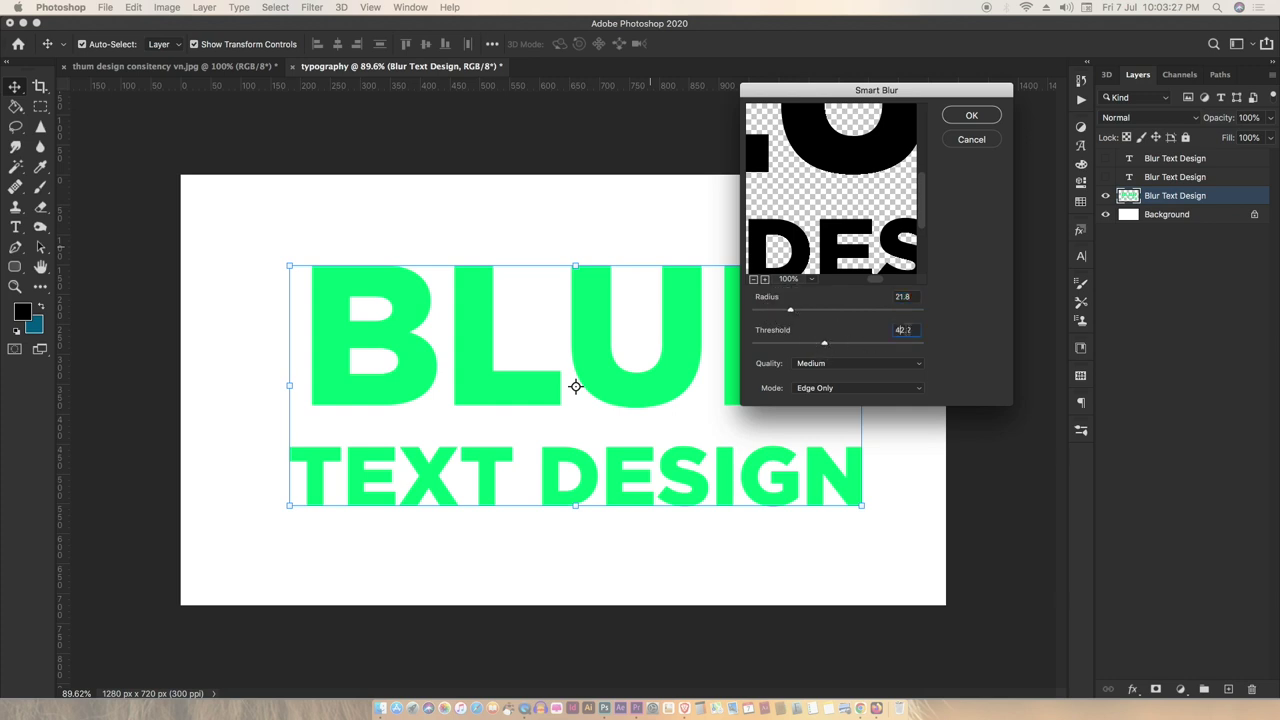
key(BackSpace)
key(BackSpace)
key(BackSpace)
text(30)
drag(932, 100, 817, 100)
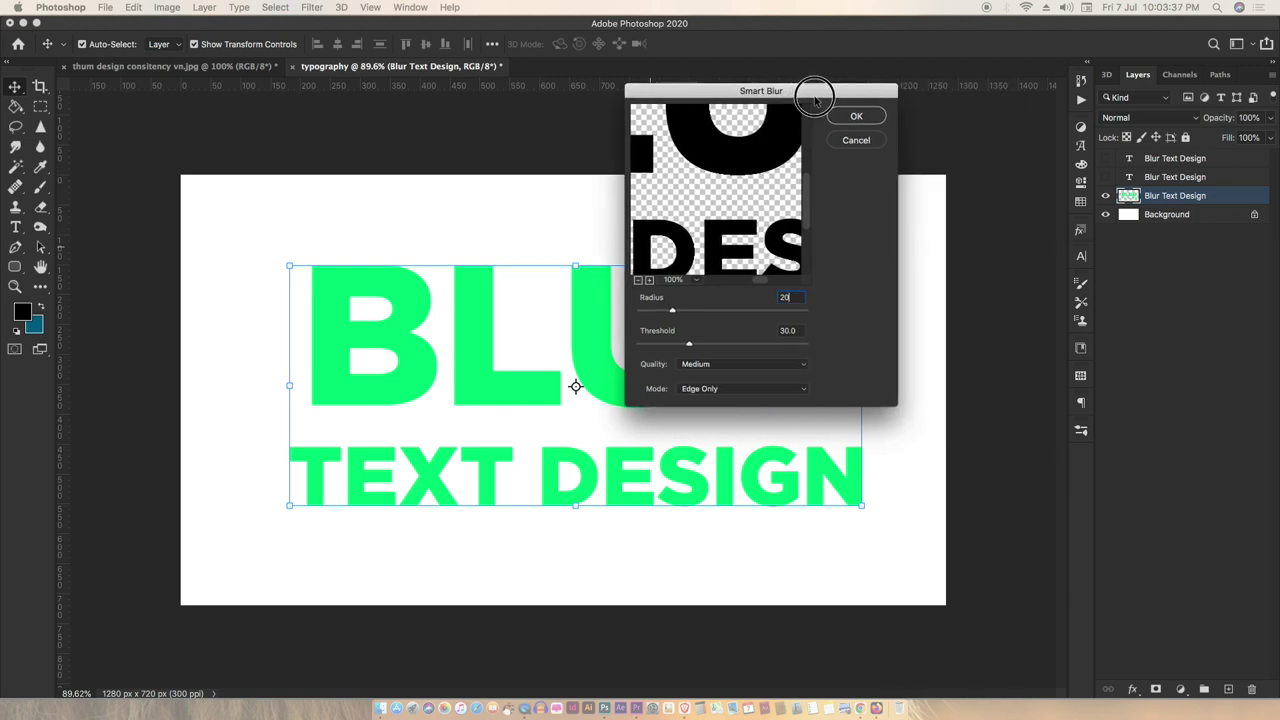
click(868, 118)
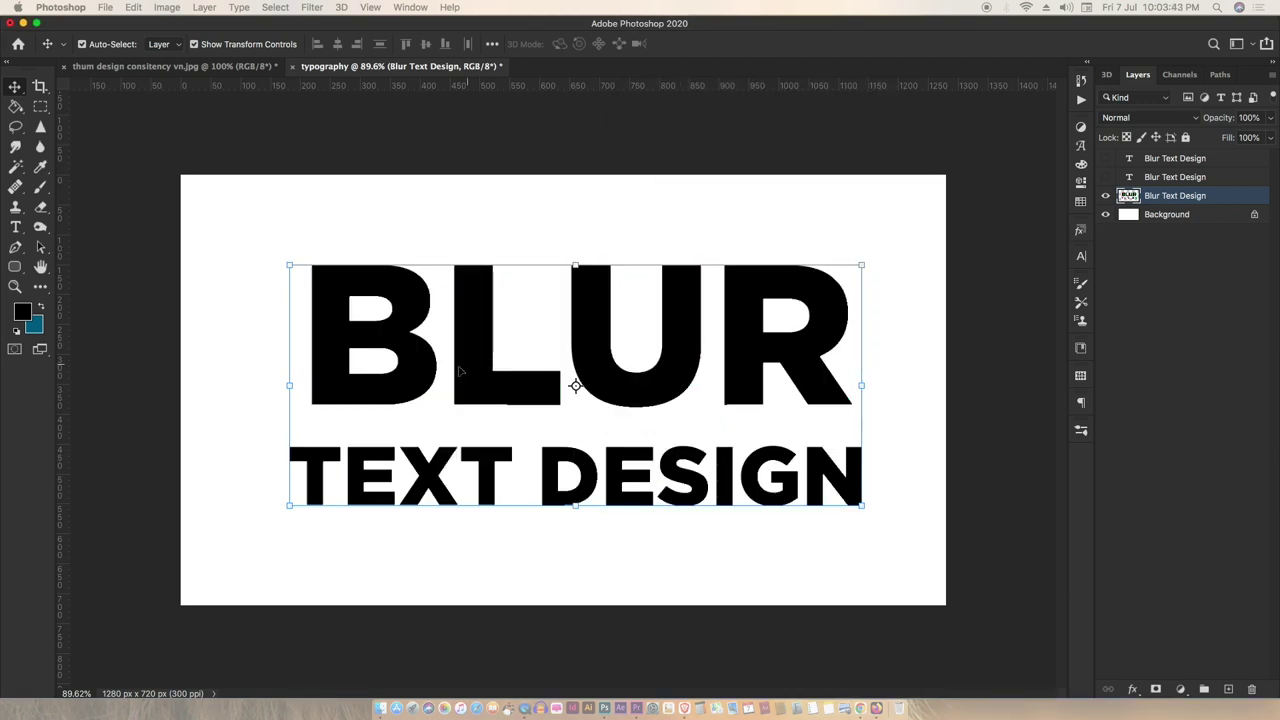
Zoom in to inspect the edge-only Smart Blur result, then undo it
scroll(460, 372, up, 1)
scroll(458, 372, up, 3)
scroll(456, 374, up, 4)
scroll(455, 376, up, 1)
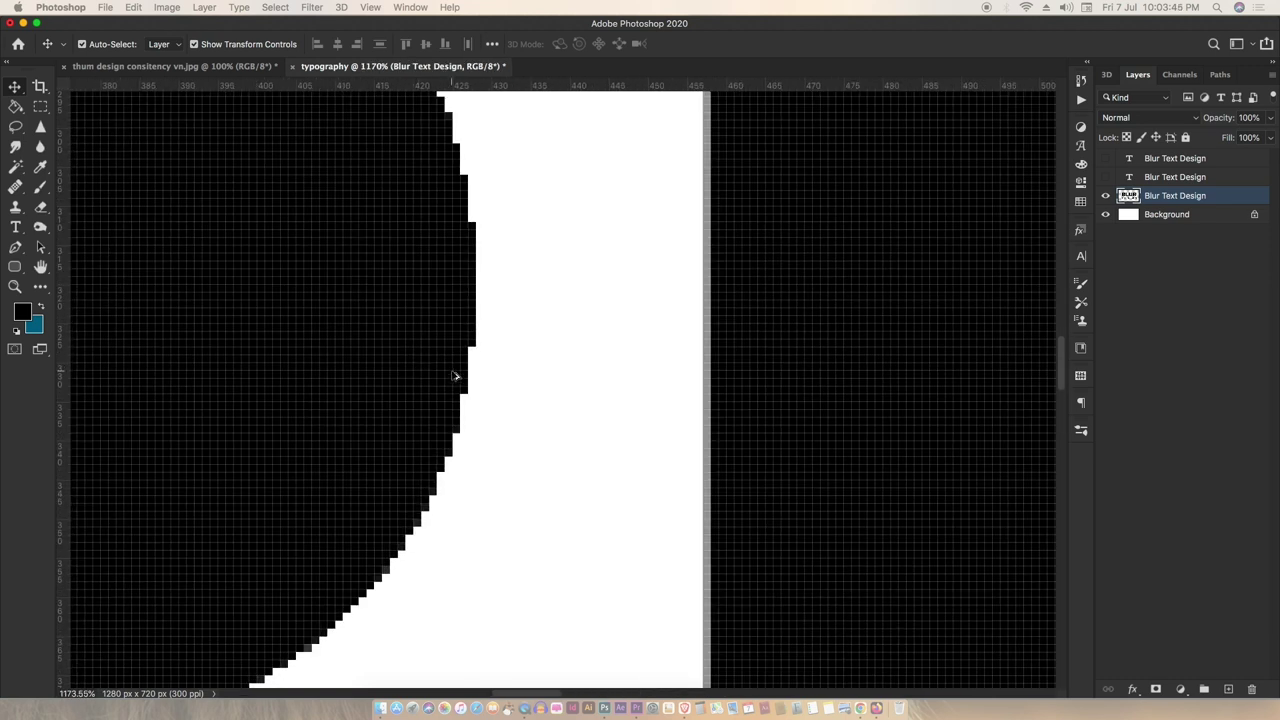
scroll(462, 330, down, 5)
scroll(458, 358, down, 4)
scroll(461, 366, down, 1)
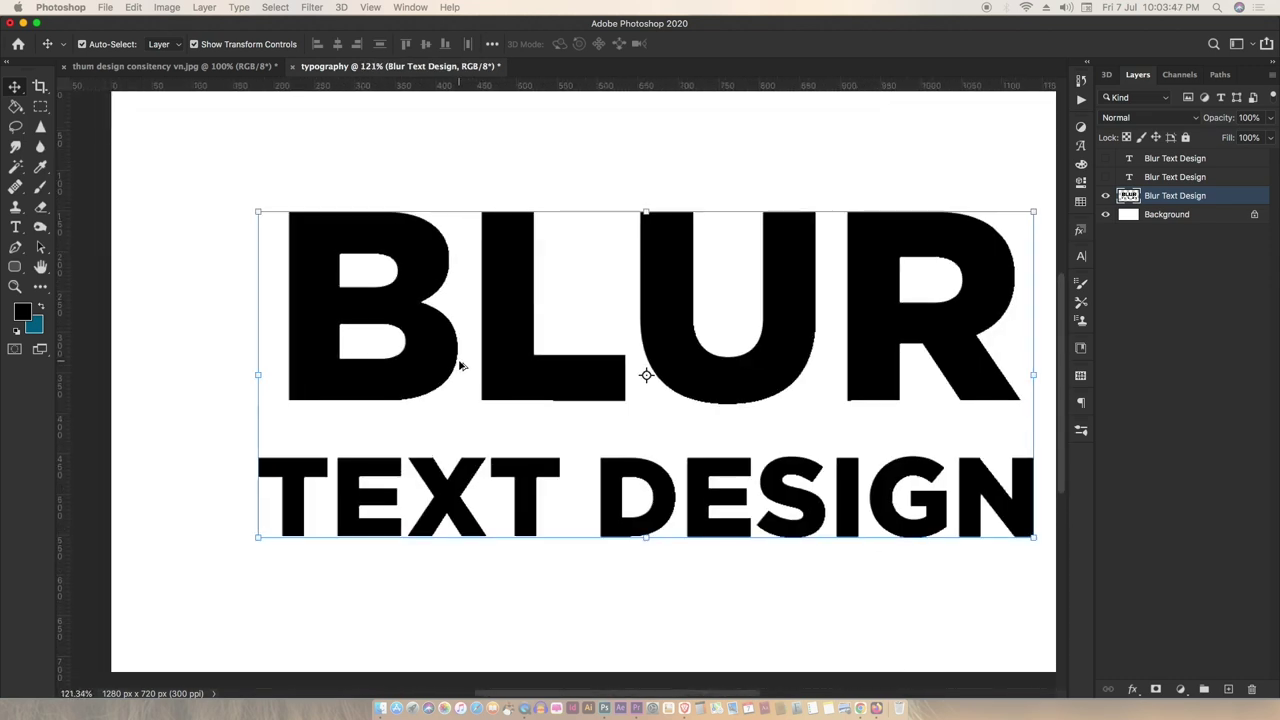
key(ctrl+z)
Reselect the lowest green text copy and bring up the Filter menu
scroll(460, 366, down, 1)
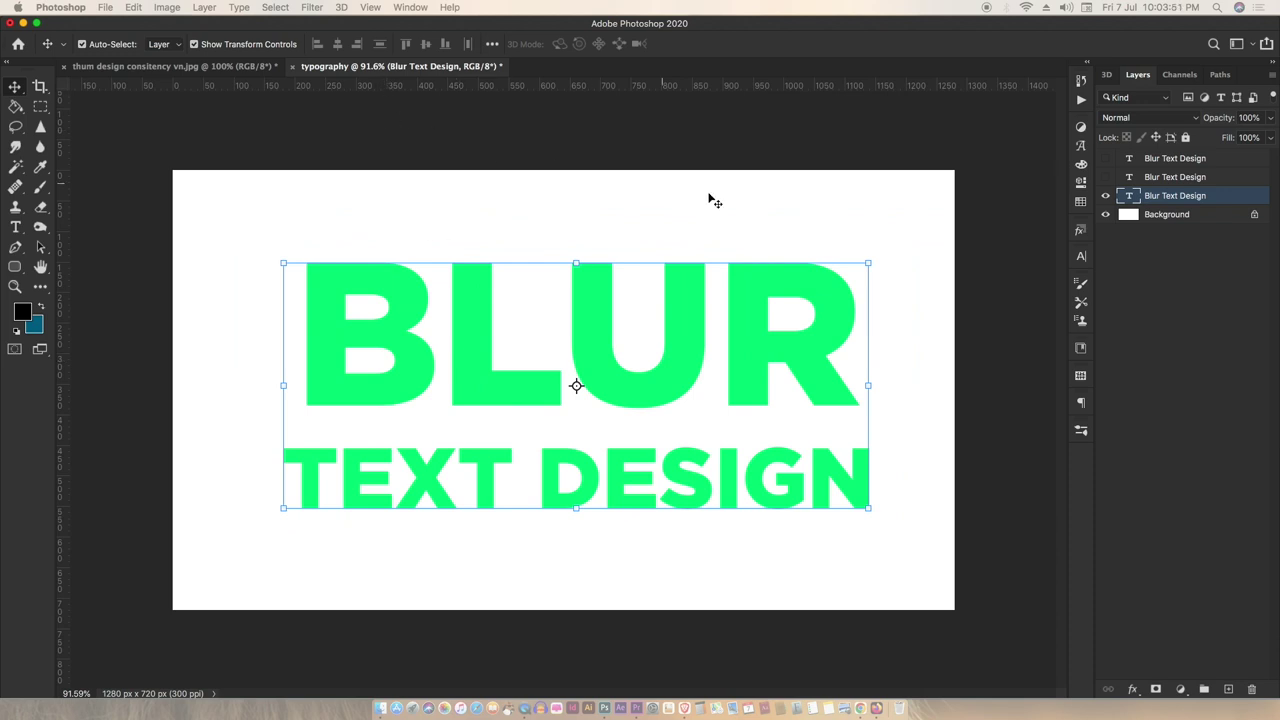
click(1150, 226)
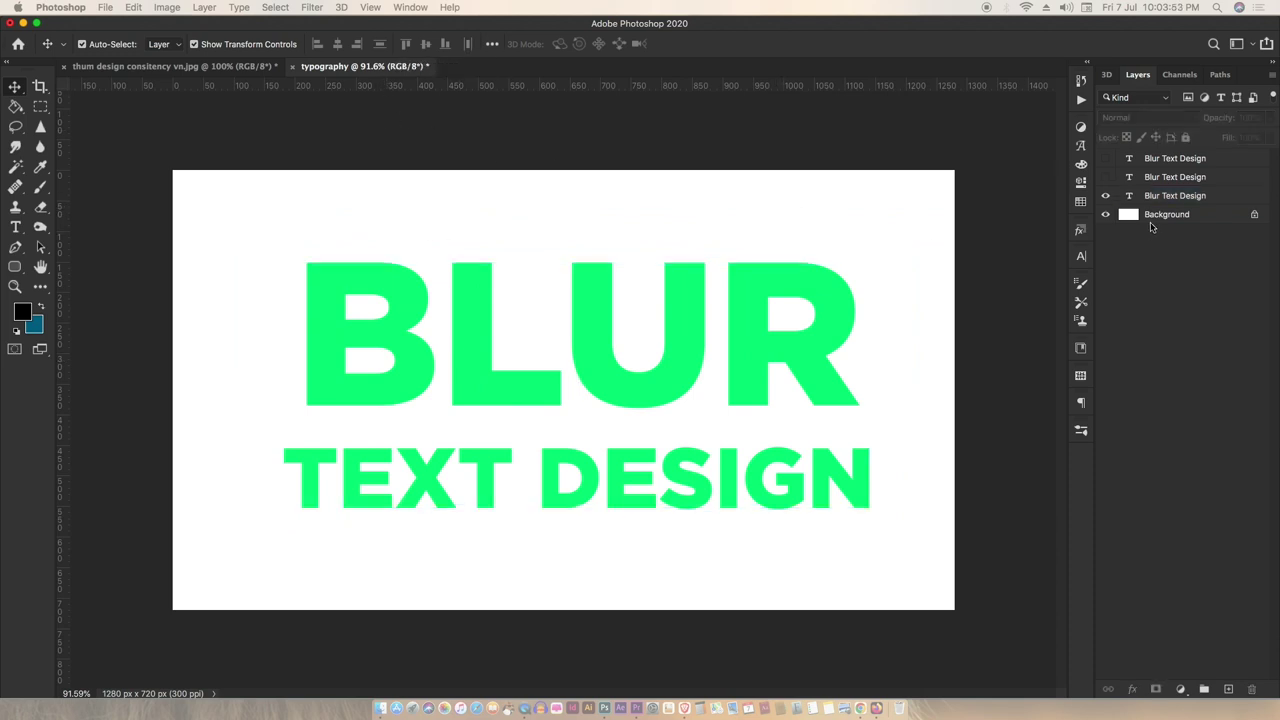
click(1155, 199)
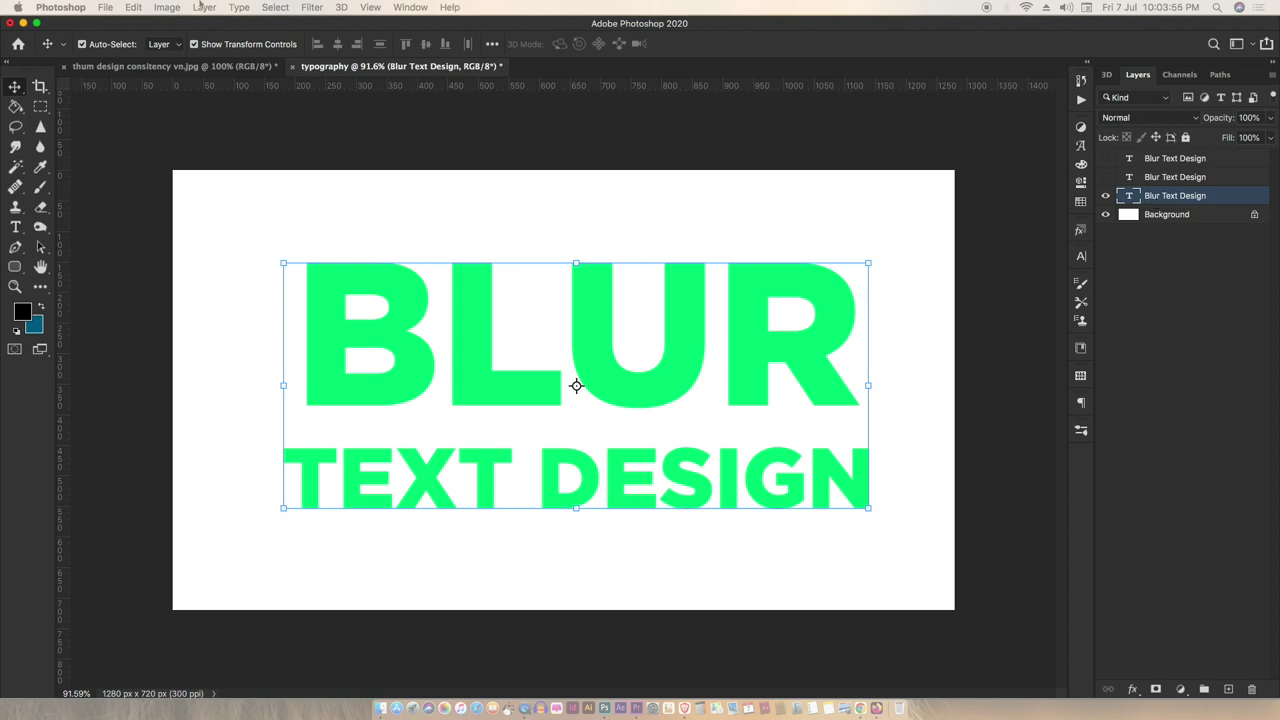
click(310, 8)
mouse_move(318, 178)
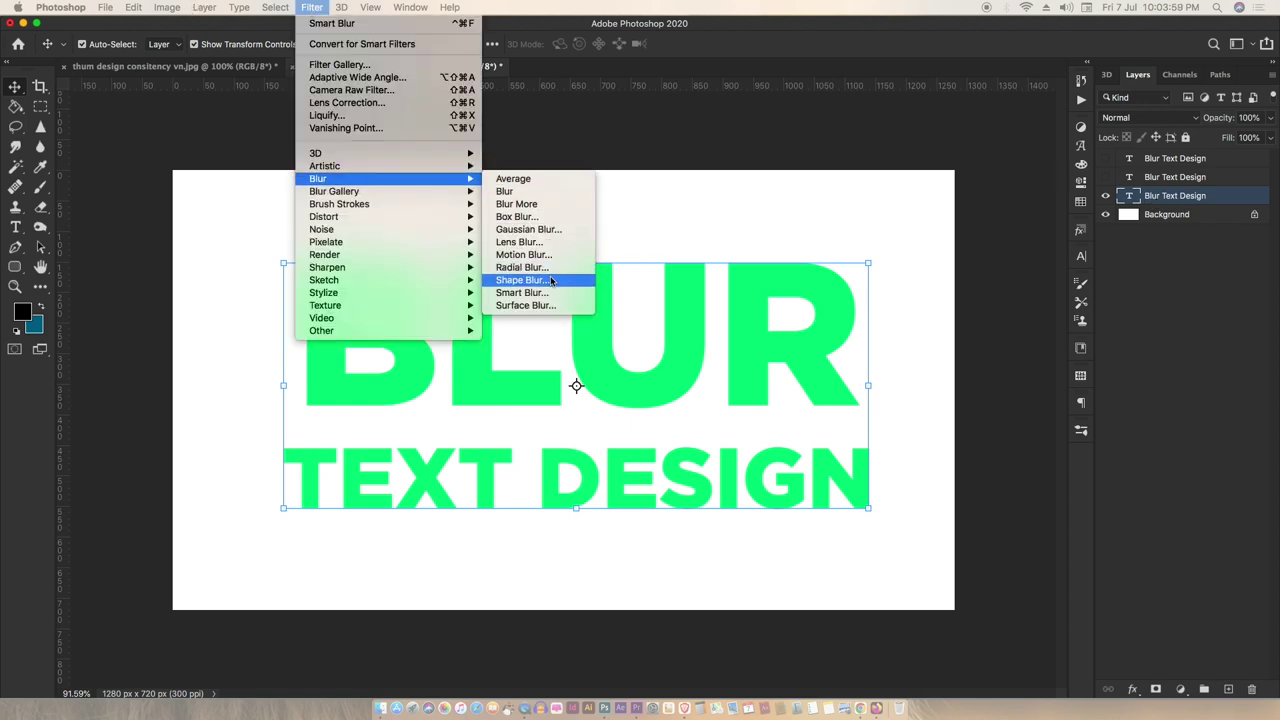
Rasterize the green Blur Text Design copy and preview a Shape Blur at radius 50 pixels
click(550, 281)
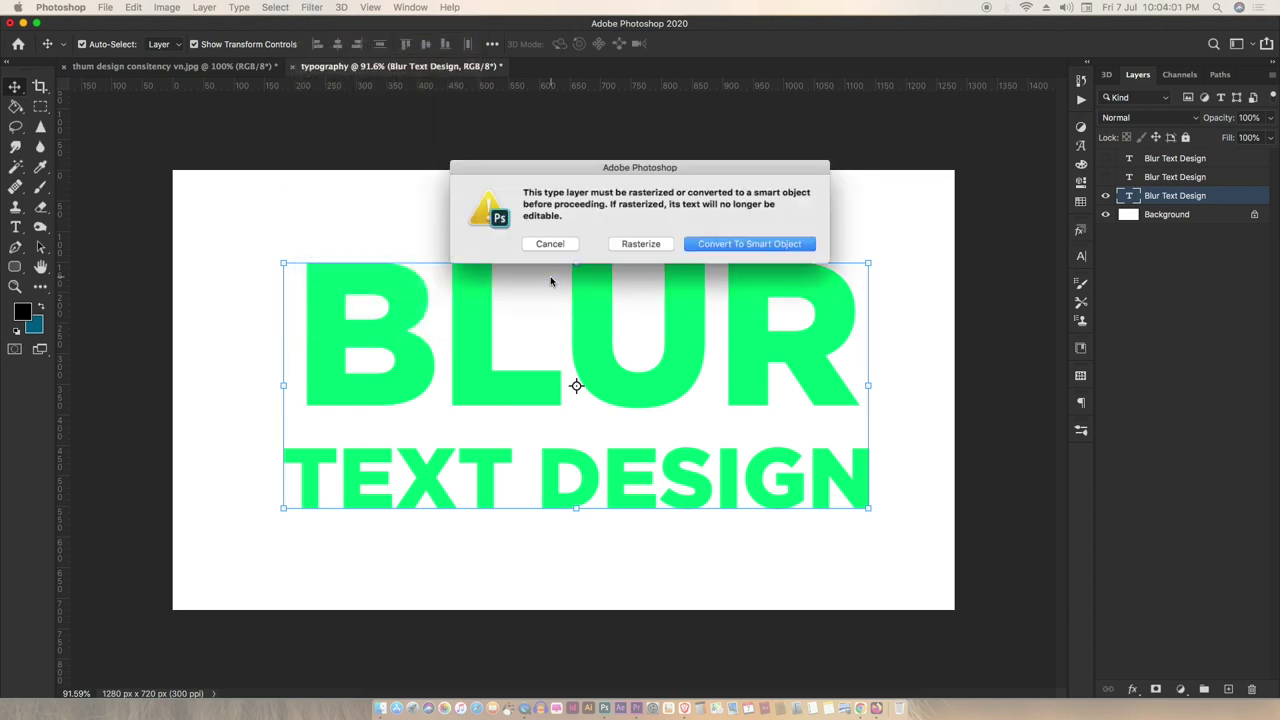
click(645, 243)
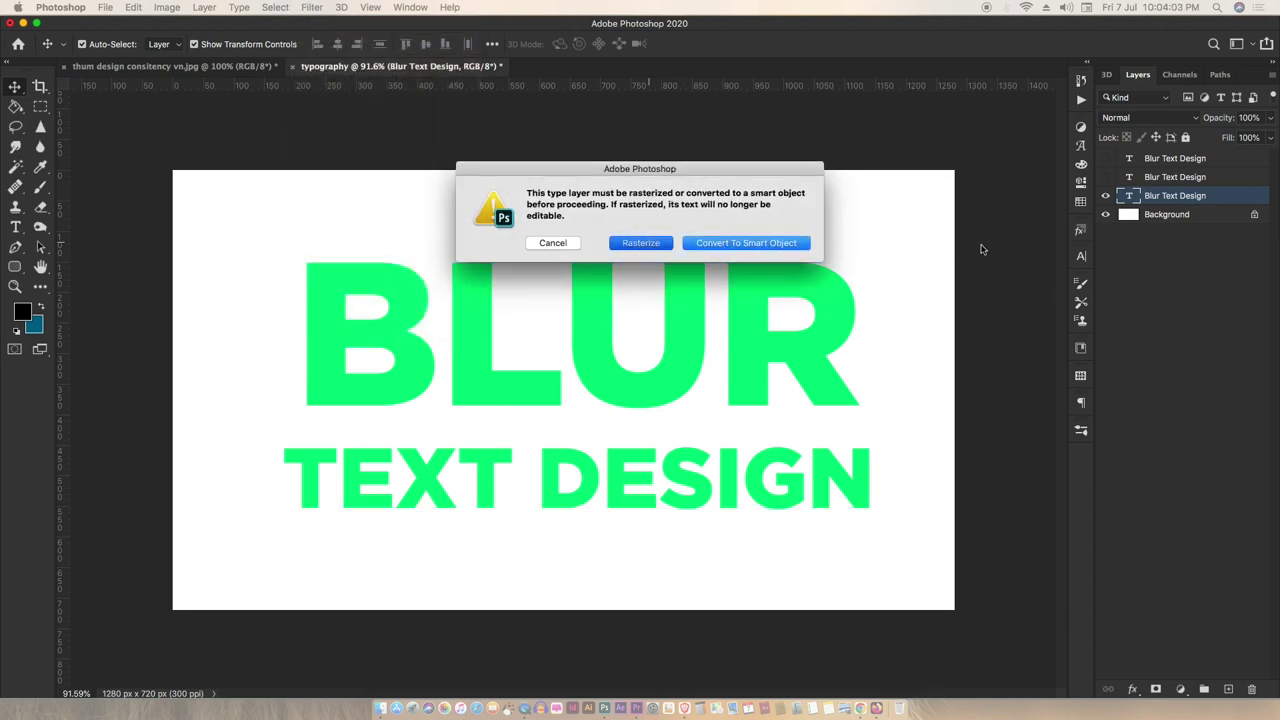
click(655, 242)
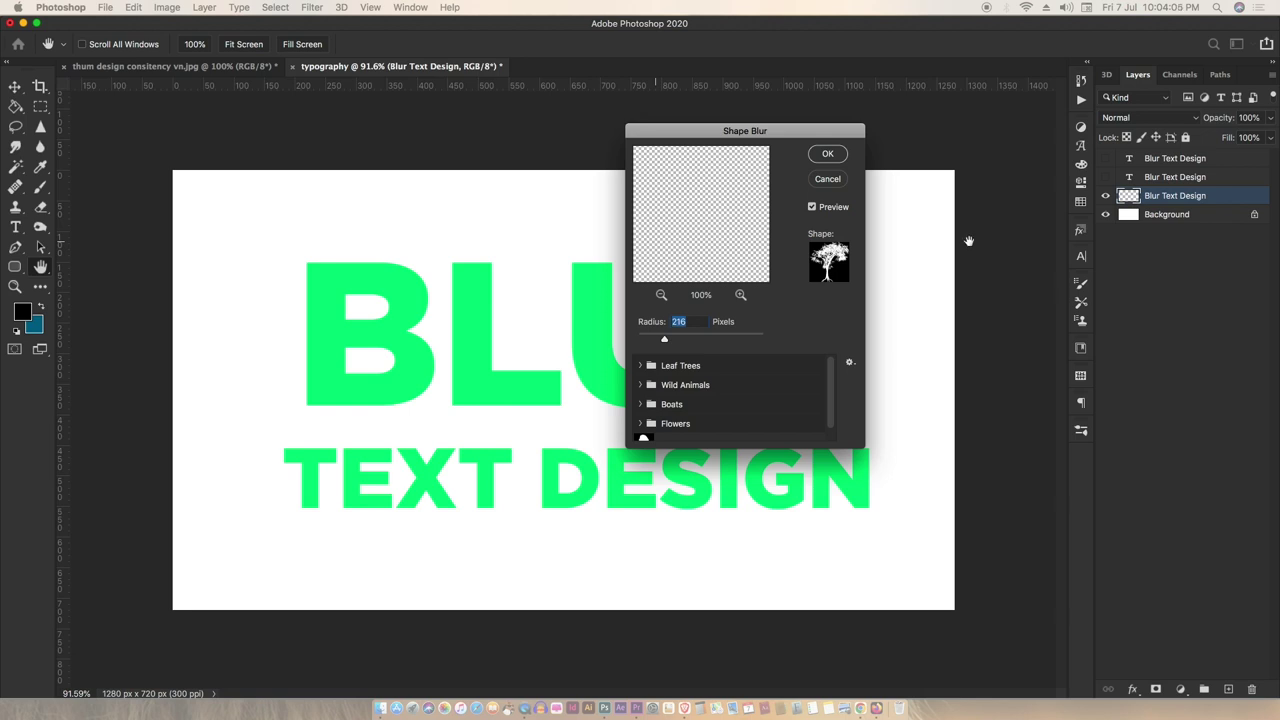
drag(818, 137, 693, 124)
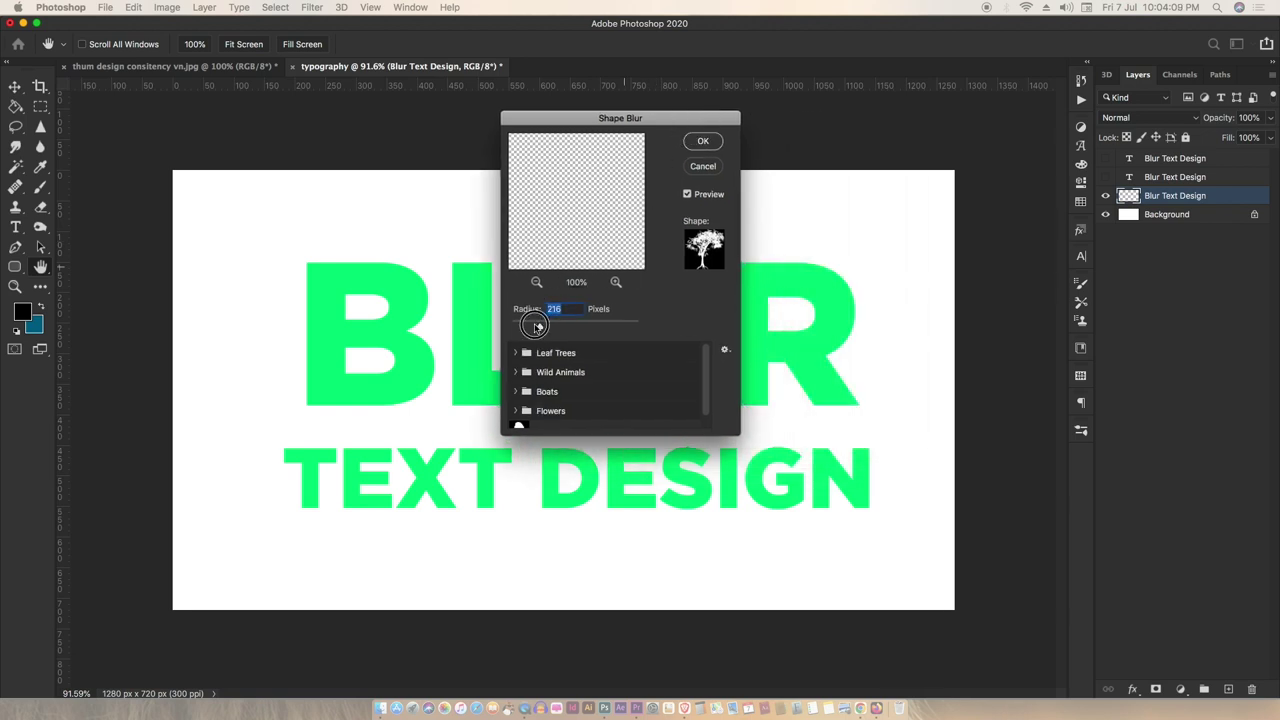
drag(539, 327, 513, 328)
click(565, 308)
key(BackSpace)
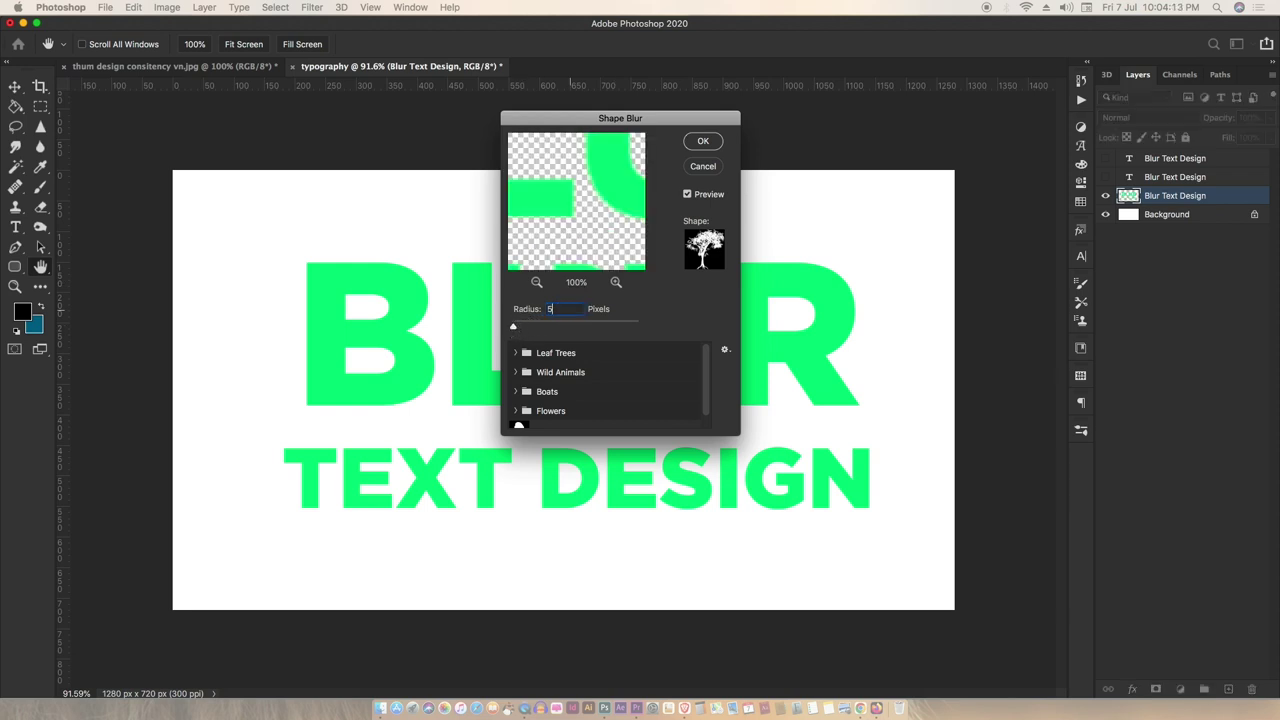
text(50)
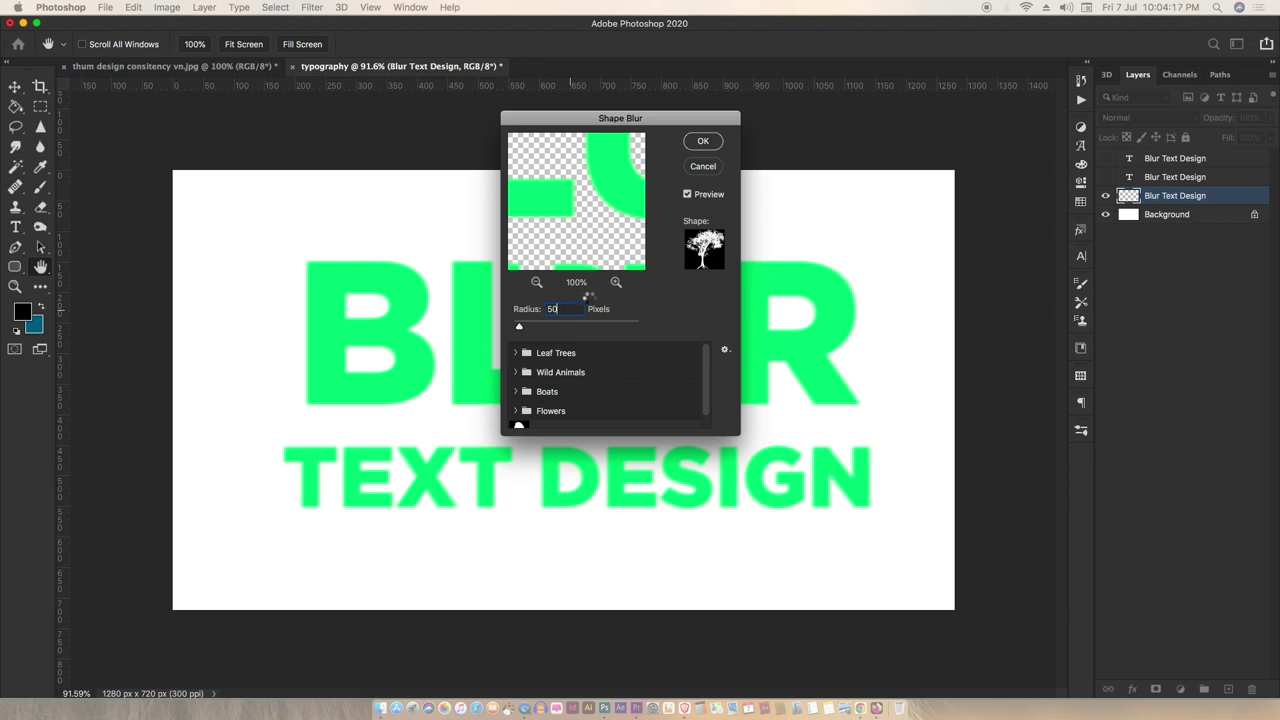
Apply the 50-pixel Shape Blur to the green copy, then reapply it to the blue copy
key(Return)
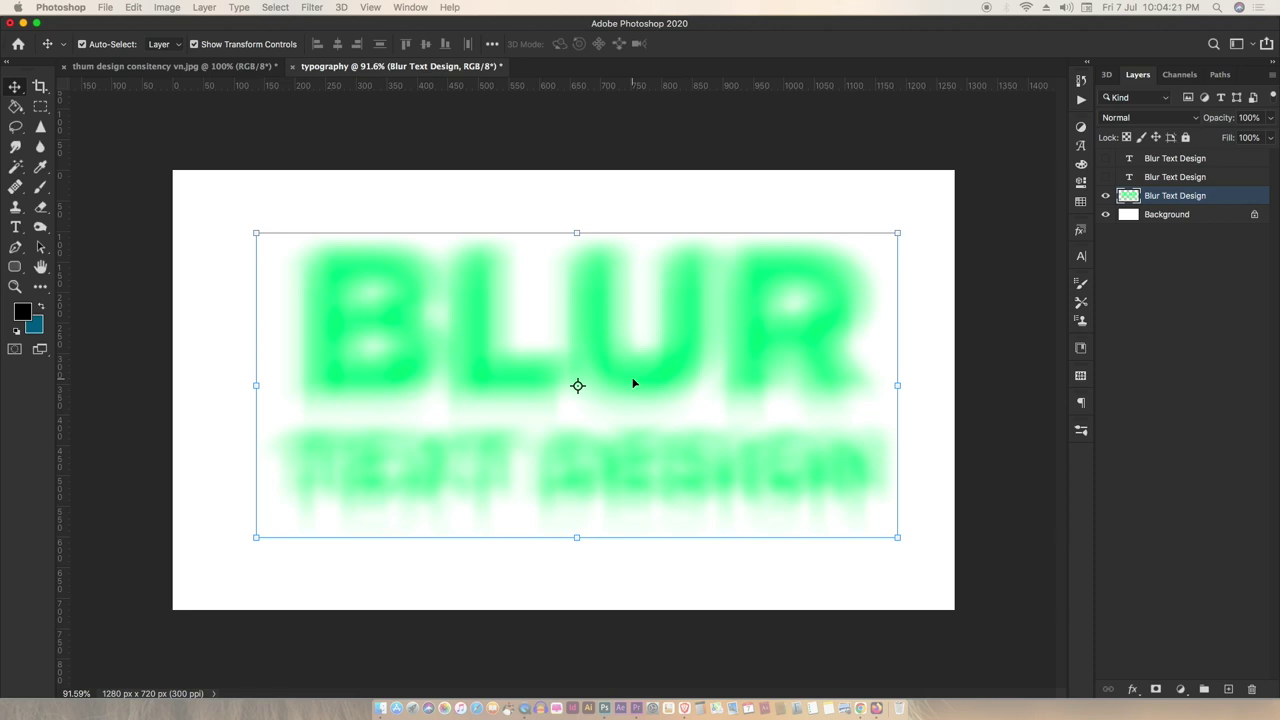
click(1175, 177)
click(1105, 177)
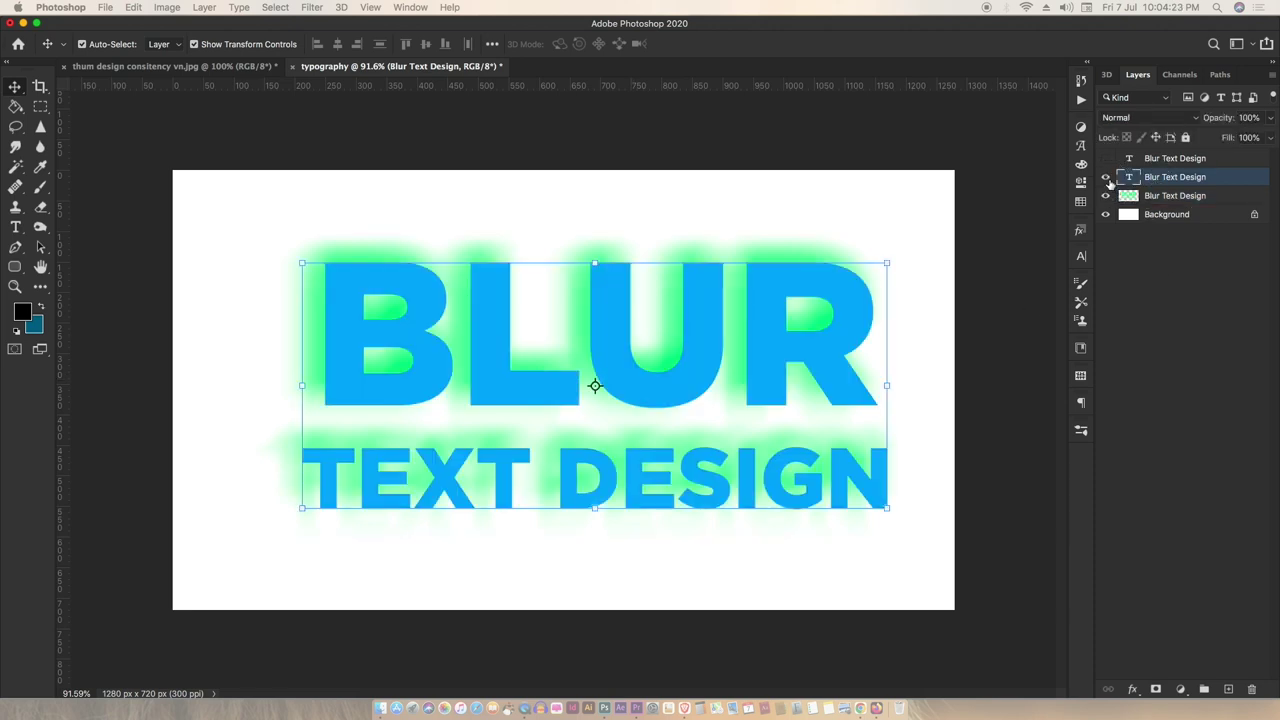
click(312, 7)
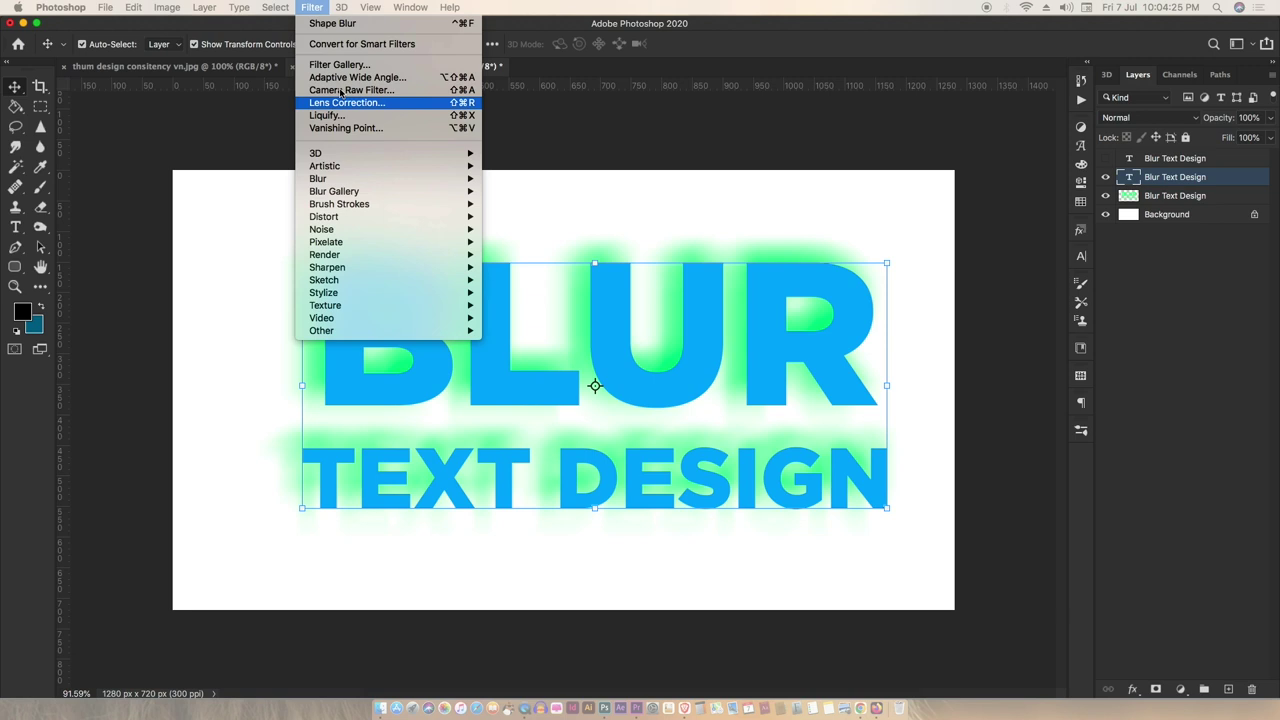
click(342, 24)
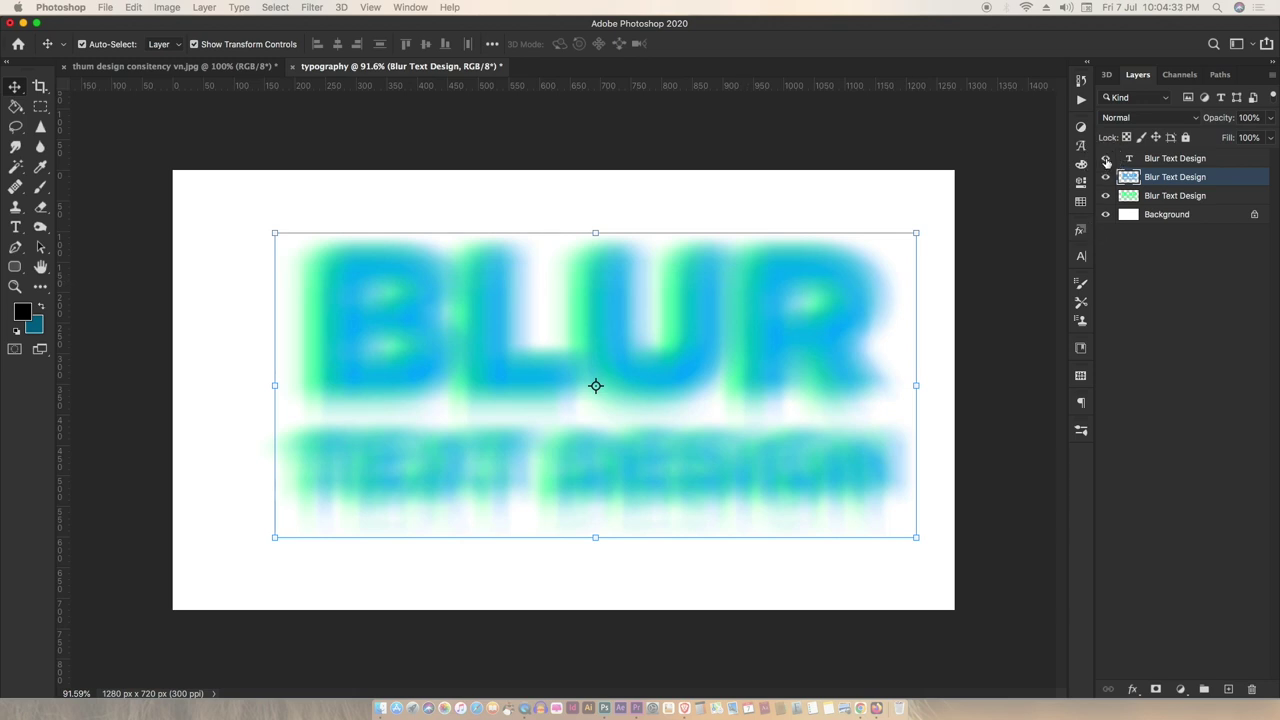
Show the black top text layer and select both blurred blue and green layers
click(1106, 159)
click(1159, 160)
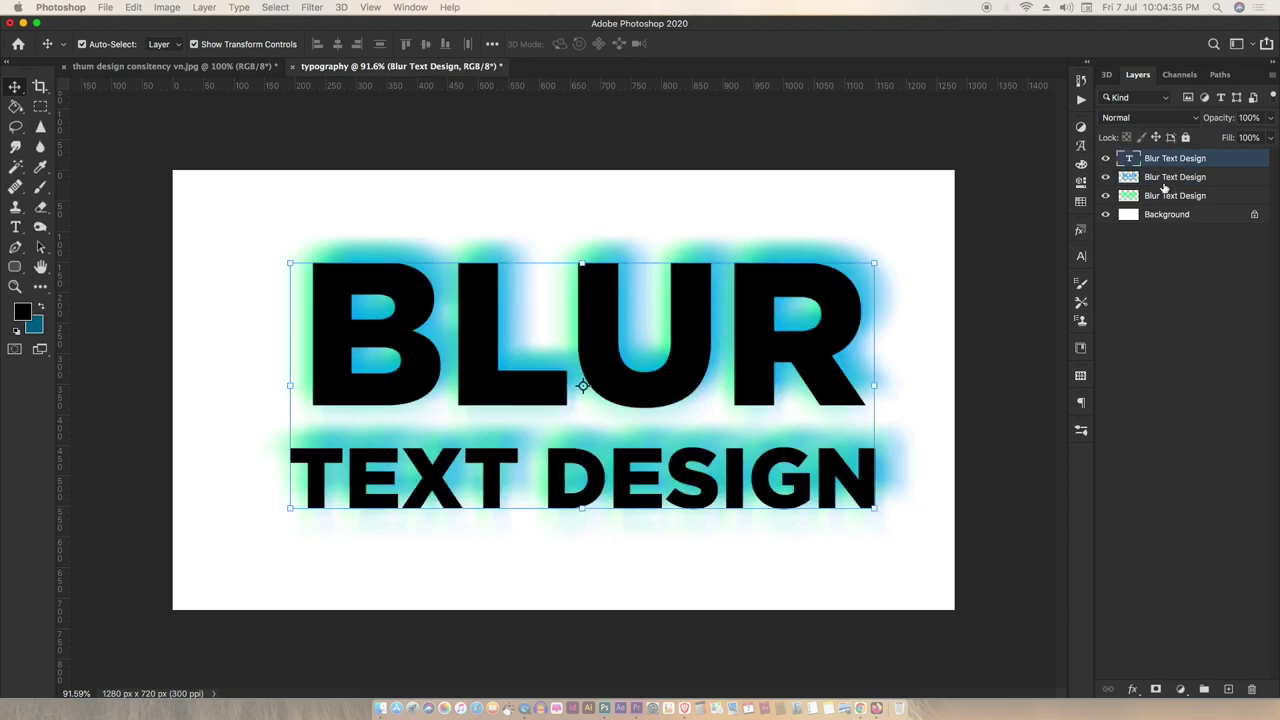
click(1163, 182)
shift+click(1172, 196)
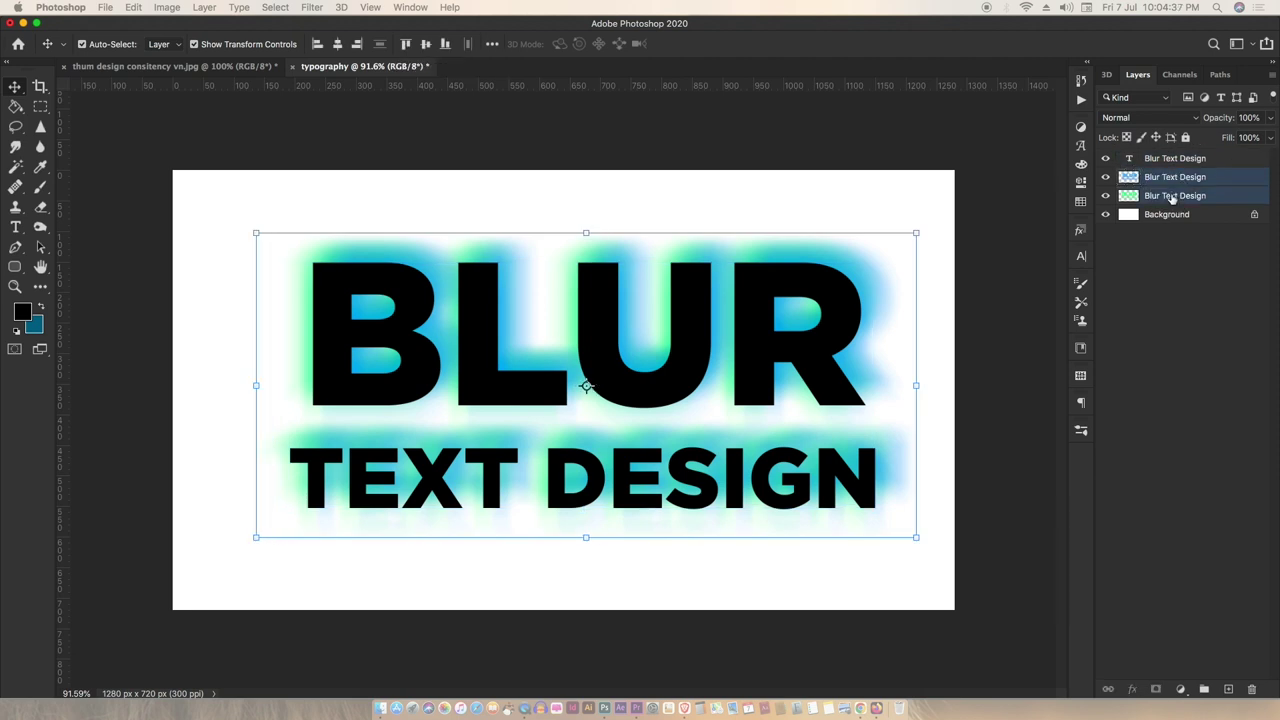
Merge the blurred blue and green layers and switch to medium layer thumbnails
key(ctrl+e)
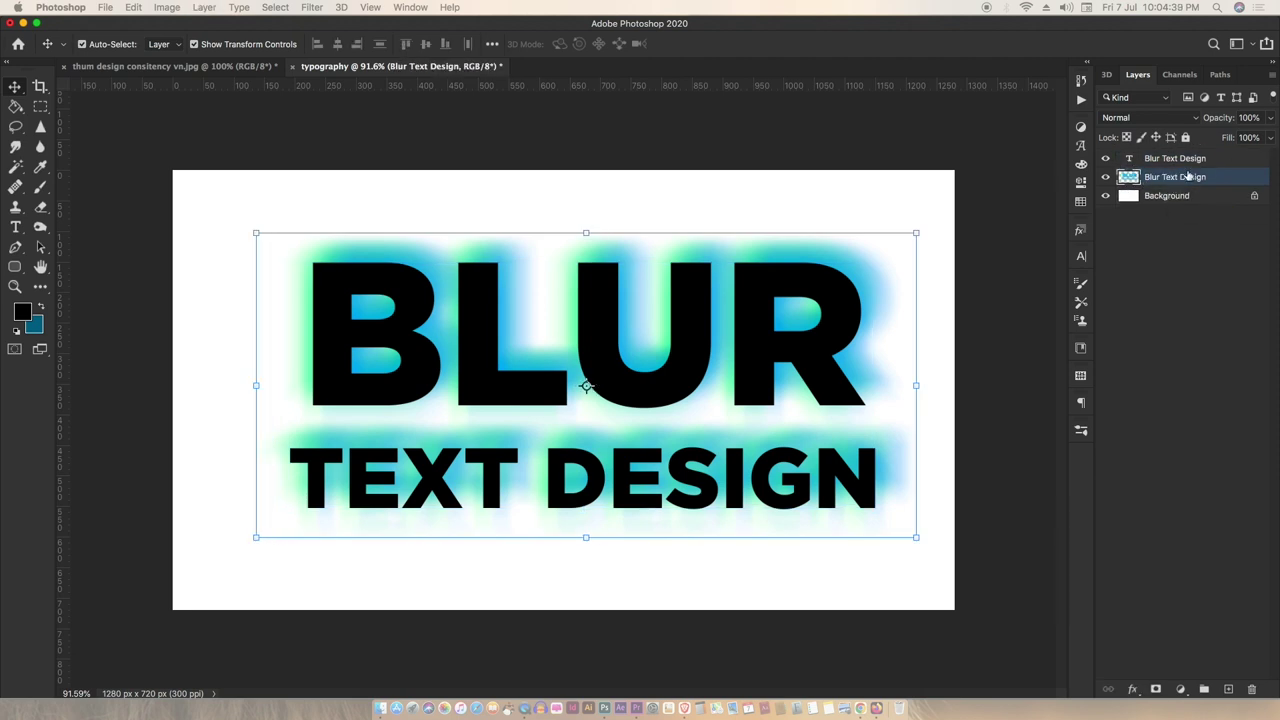
right_click(1129, 178)
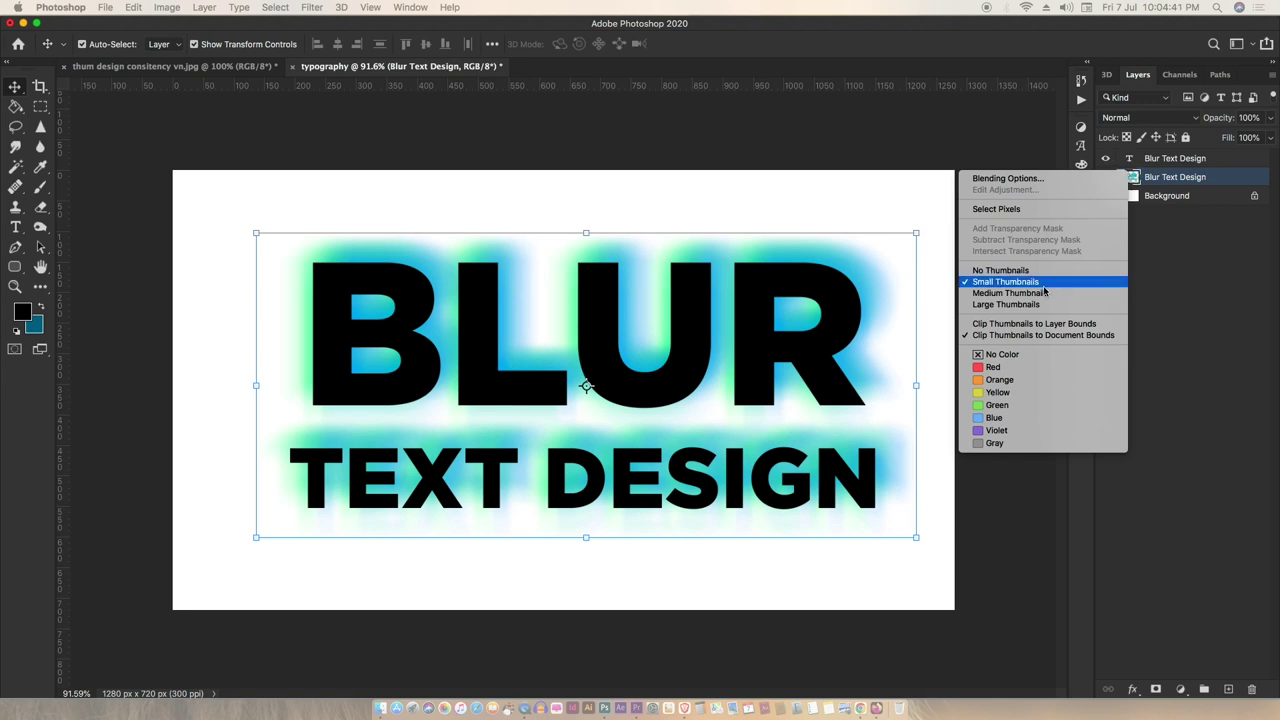
click(1010, 293)
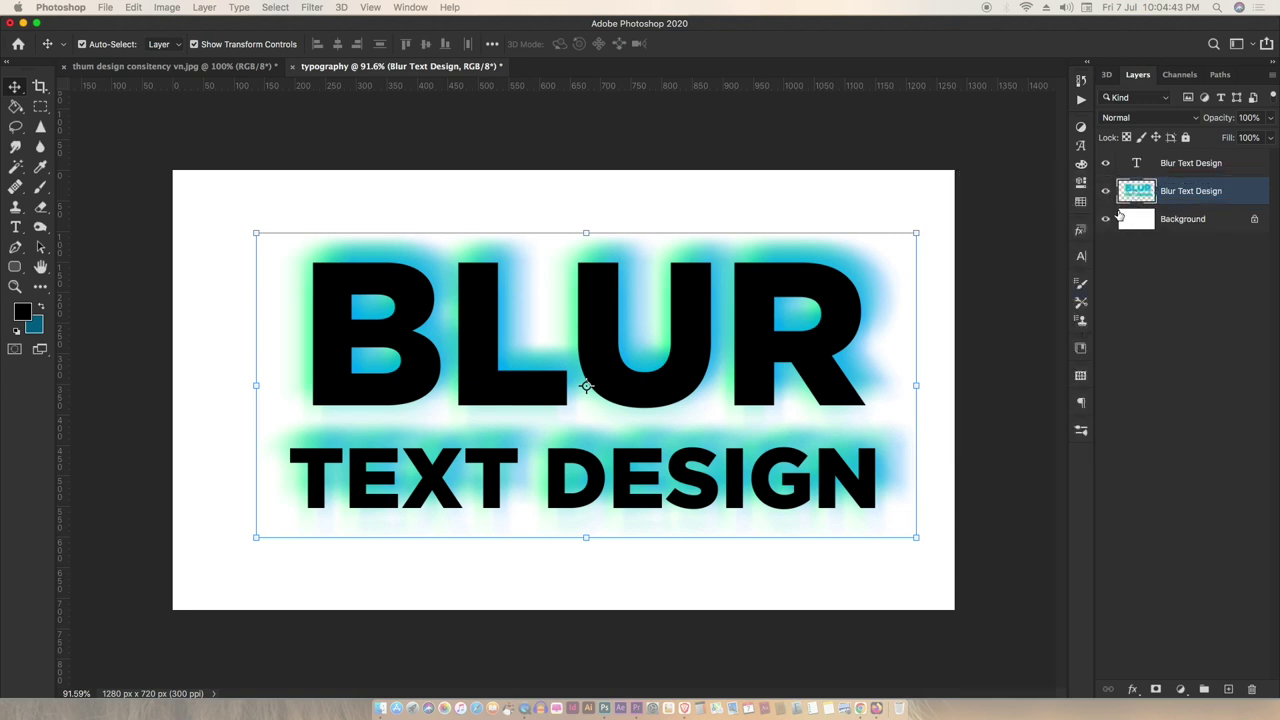
Apply Dust & Scratches with Threshold 40 to the merged blurred colour layer
click(318, 8)
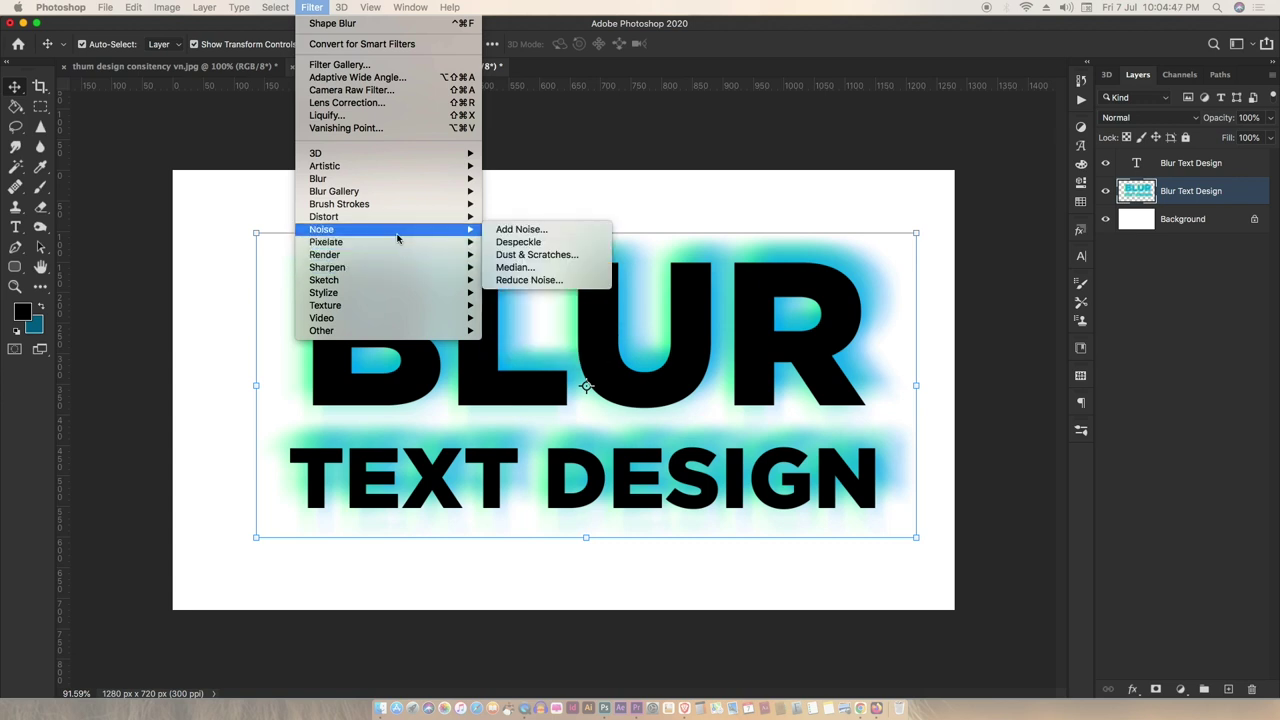
mouse_move(321, 229)
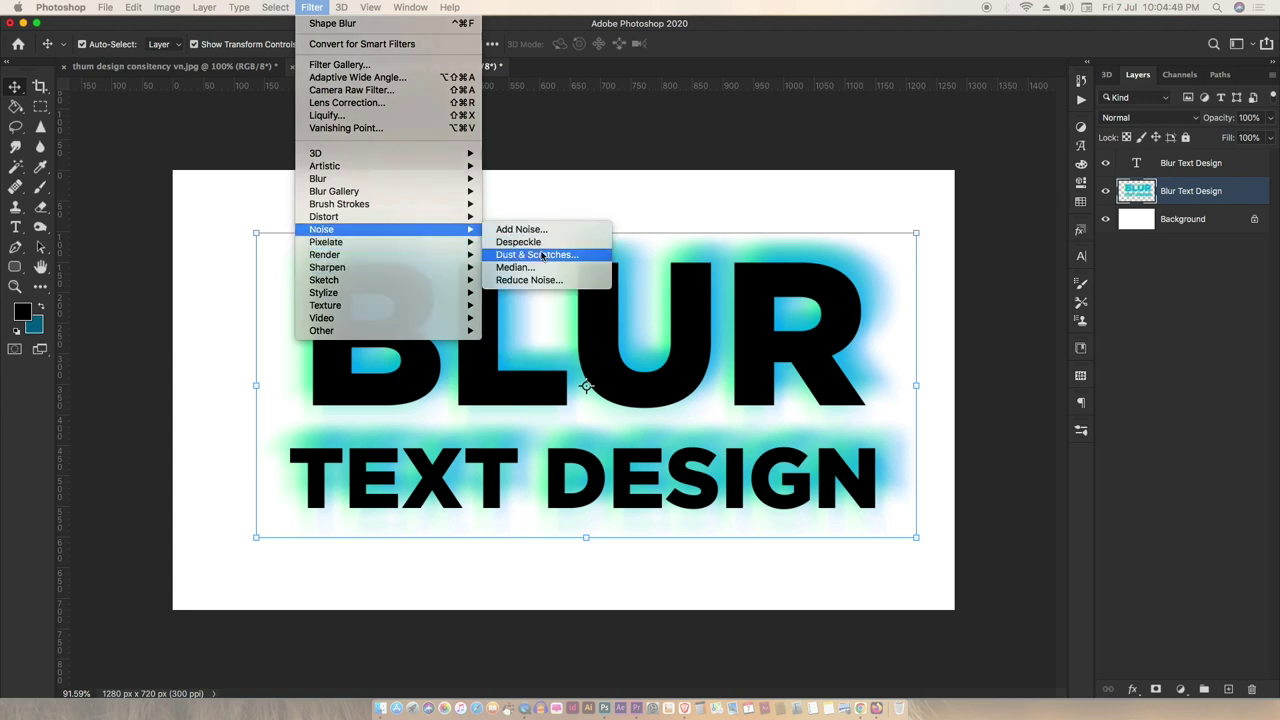
click(541, 257)
drag(677, 153, 981, 102)
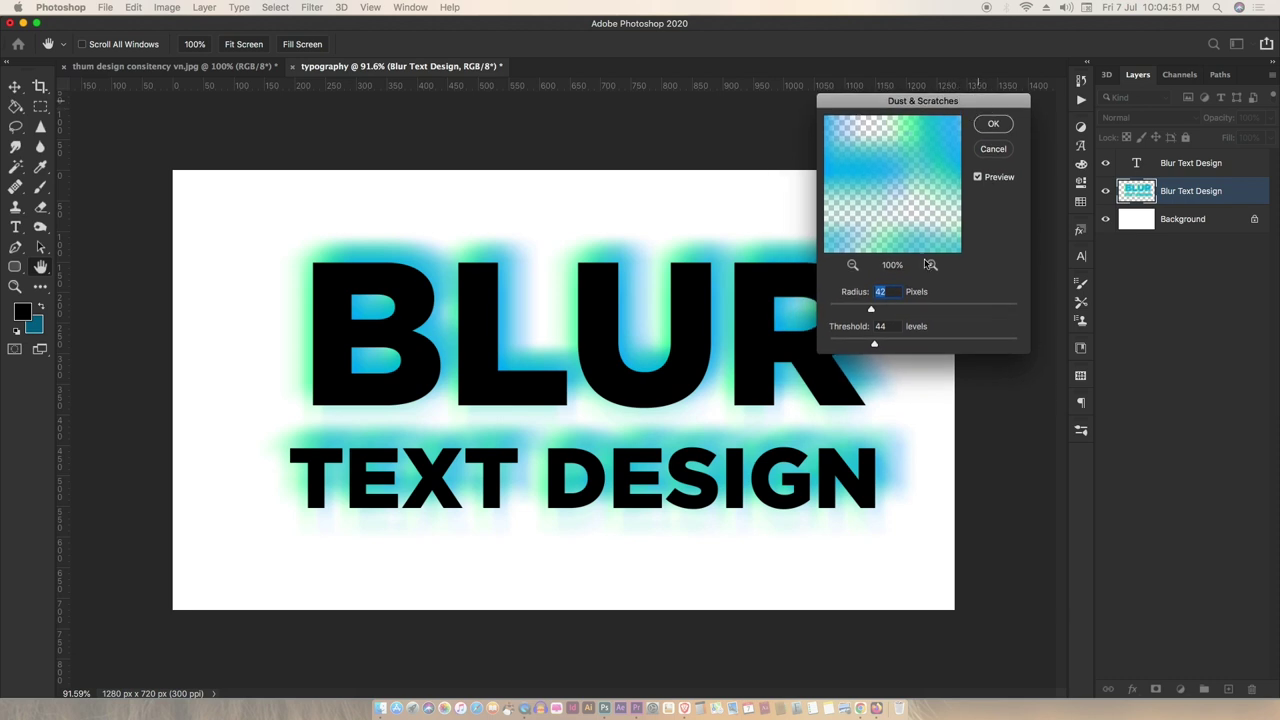
key(Tab)
key(BackSpace)
text(0)
key(Tab)
key(BackSpace)
key(Return)
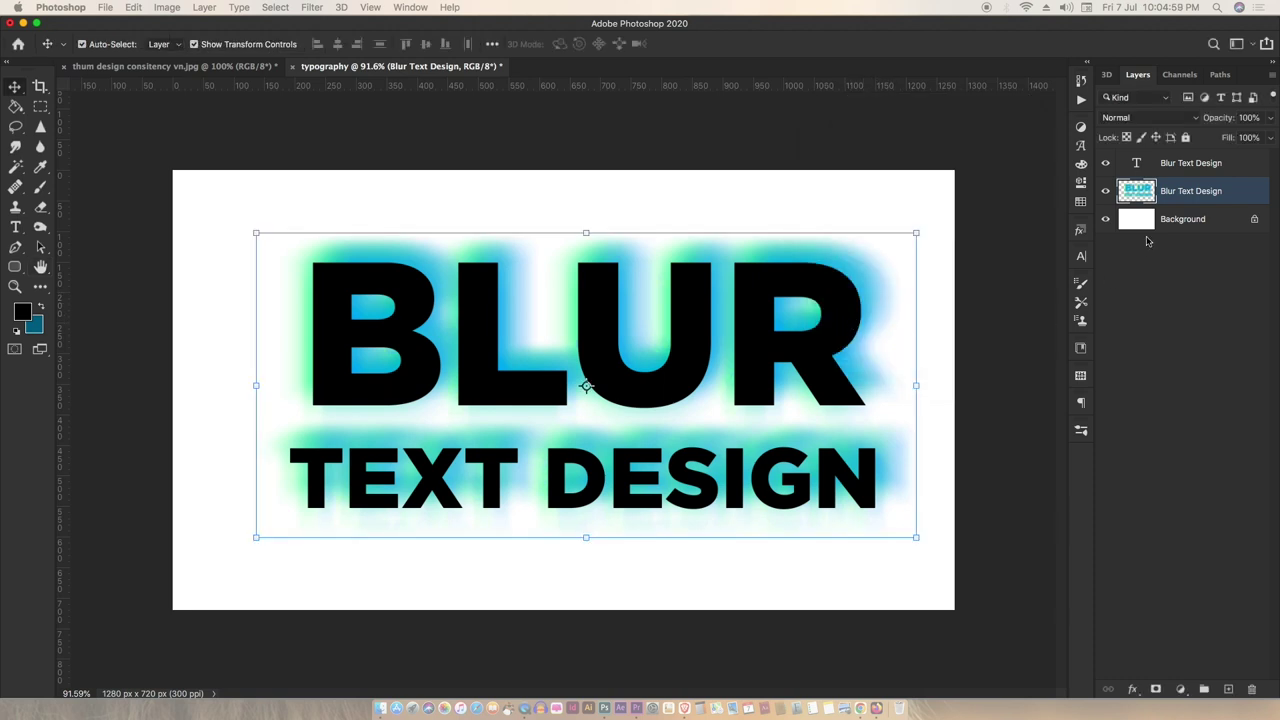
Hide the black text layer and toggle the blurred colour layer's visibility
click(1105, 162)
click(1105, 190)
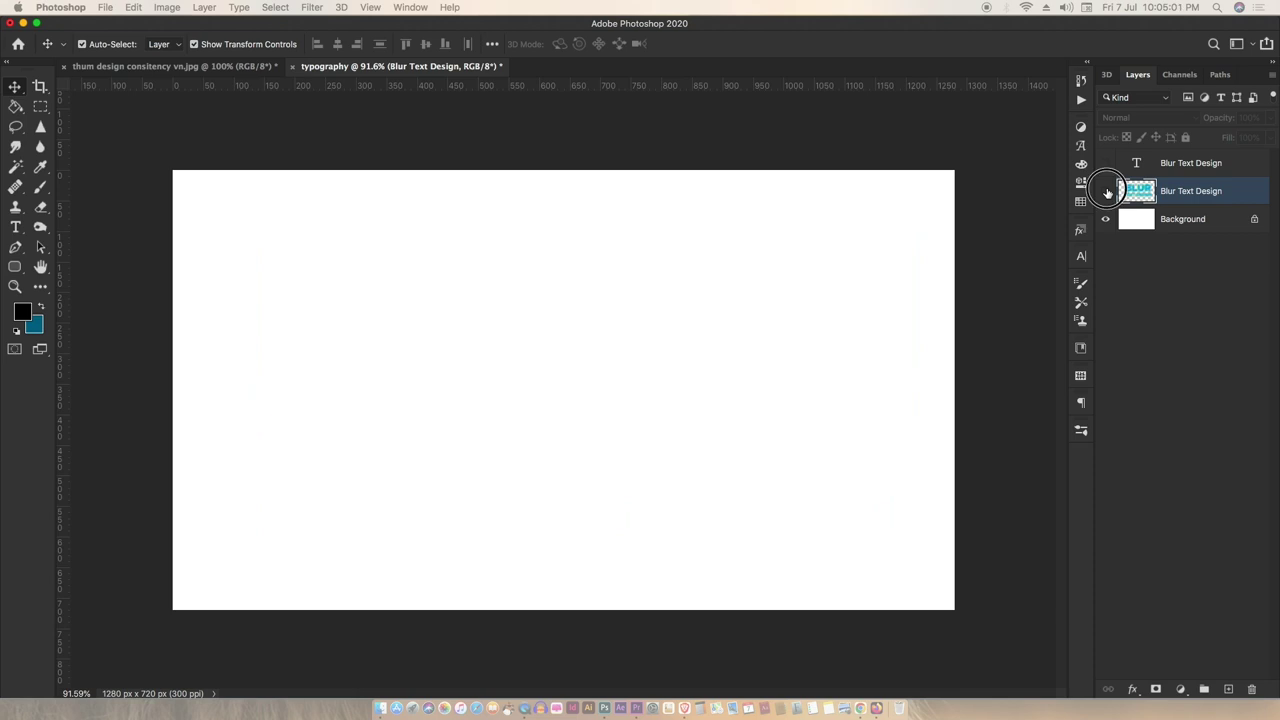
click(1105, 190)
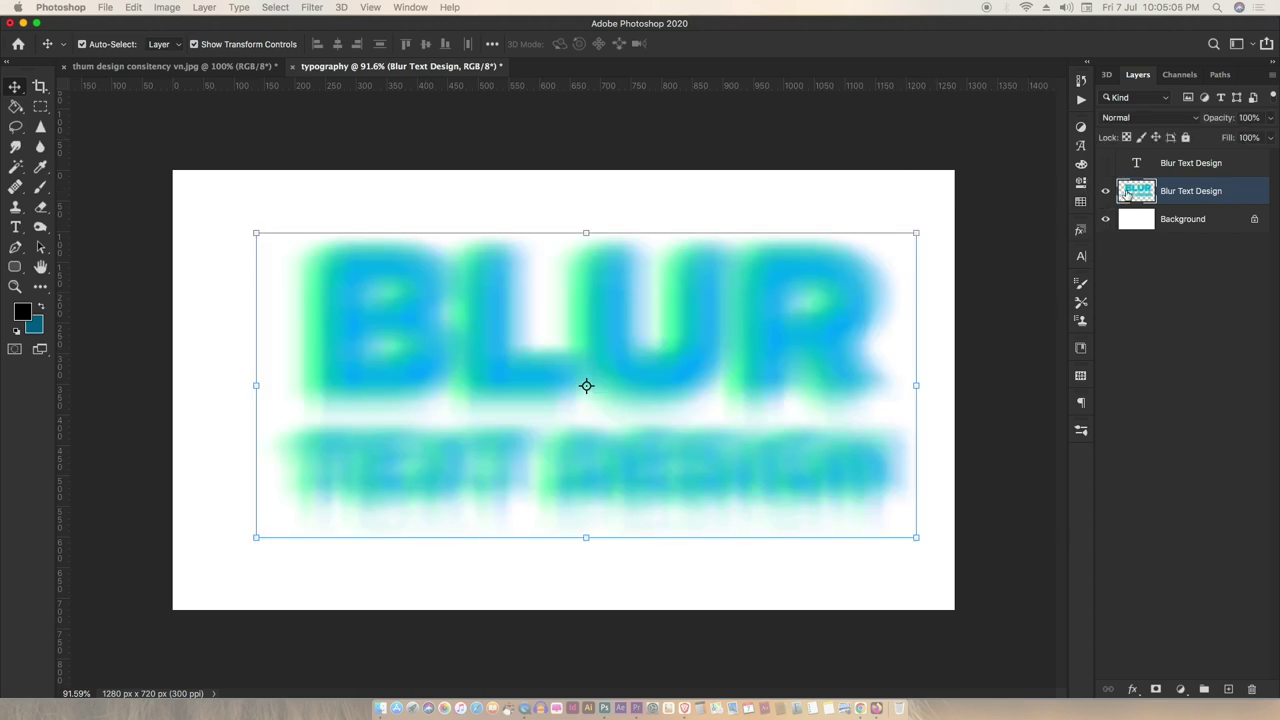
Duplicate the blurred colour layer, then show and select the black text layer
key(super+j)
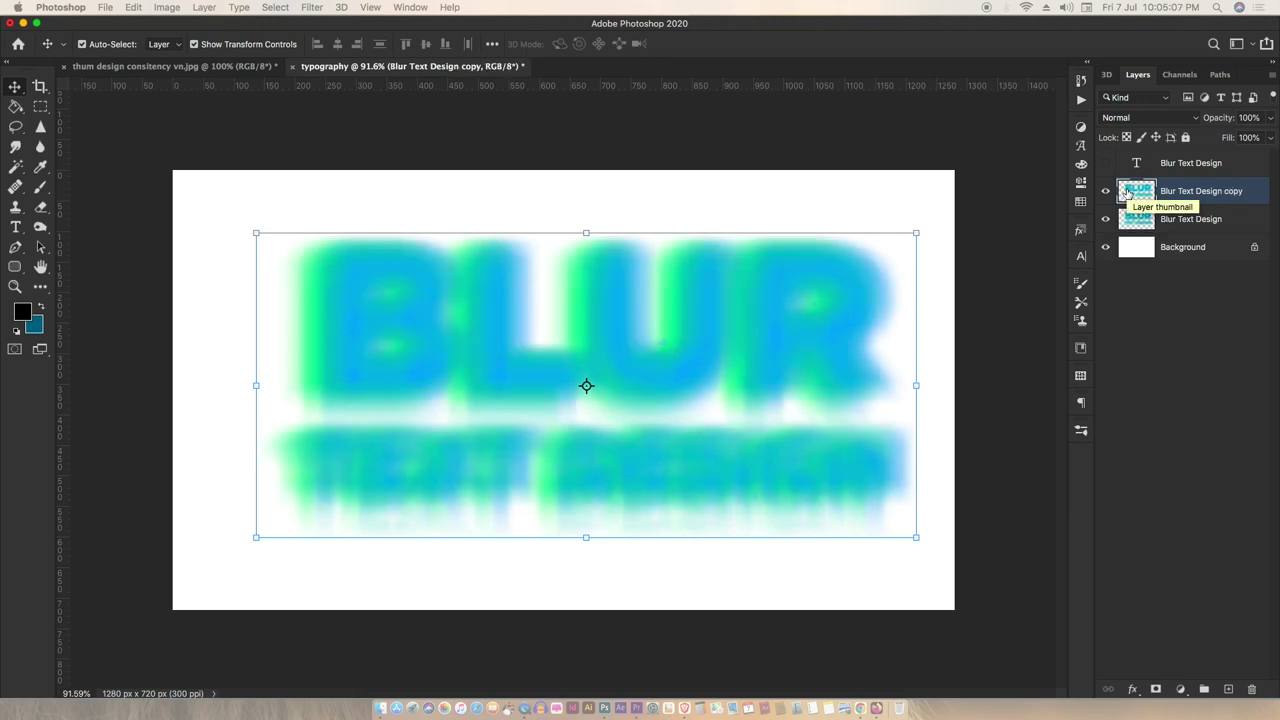
click(1106, 163)
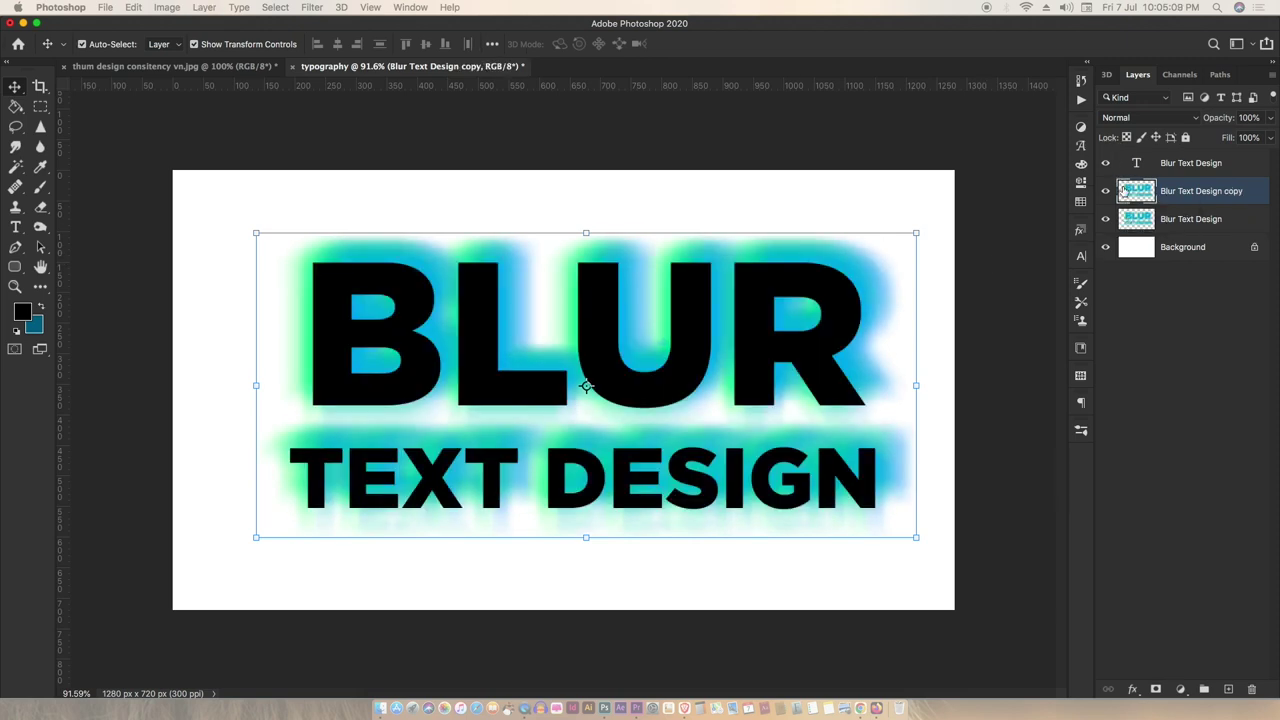
click(1150, 165)
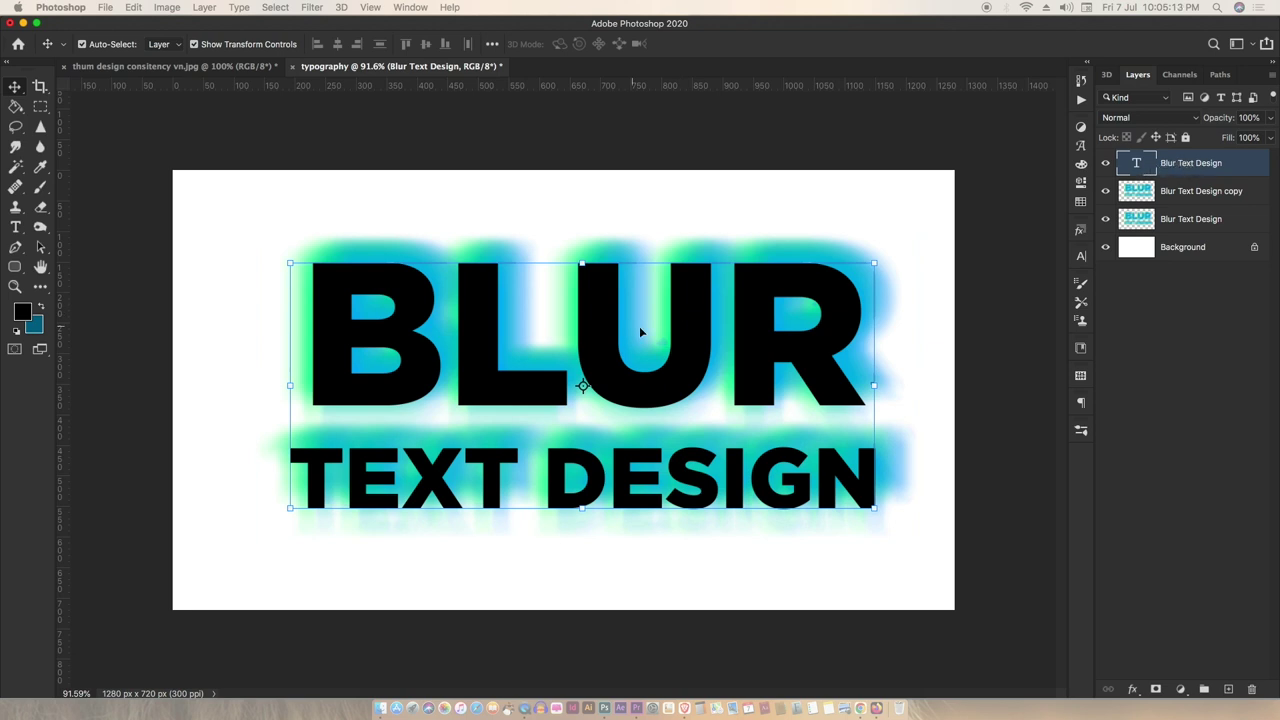
Rasterize the black text and soften it with a 5-pixel Box Blur
click(312, 8)
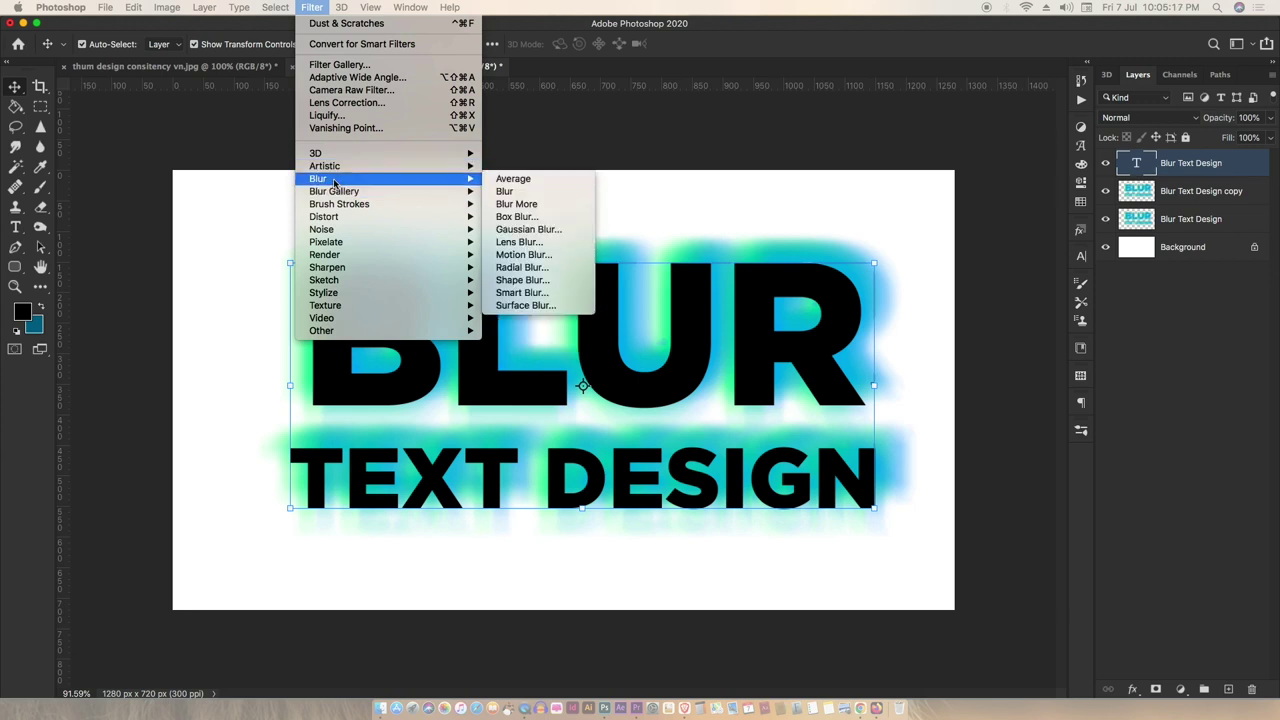
mouse_move(318, 178)
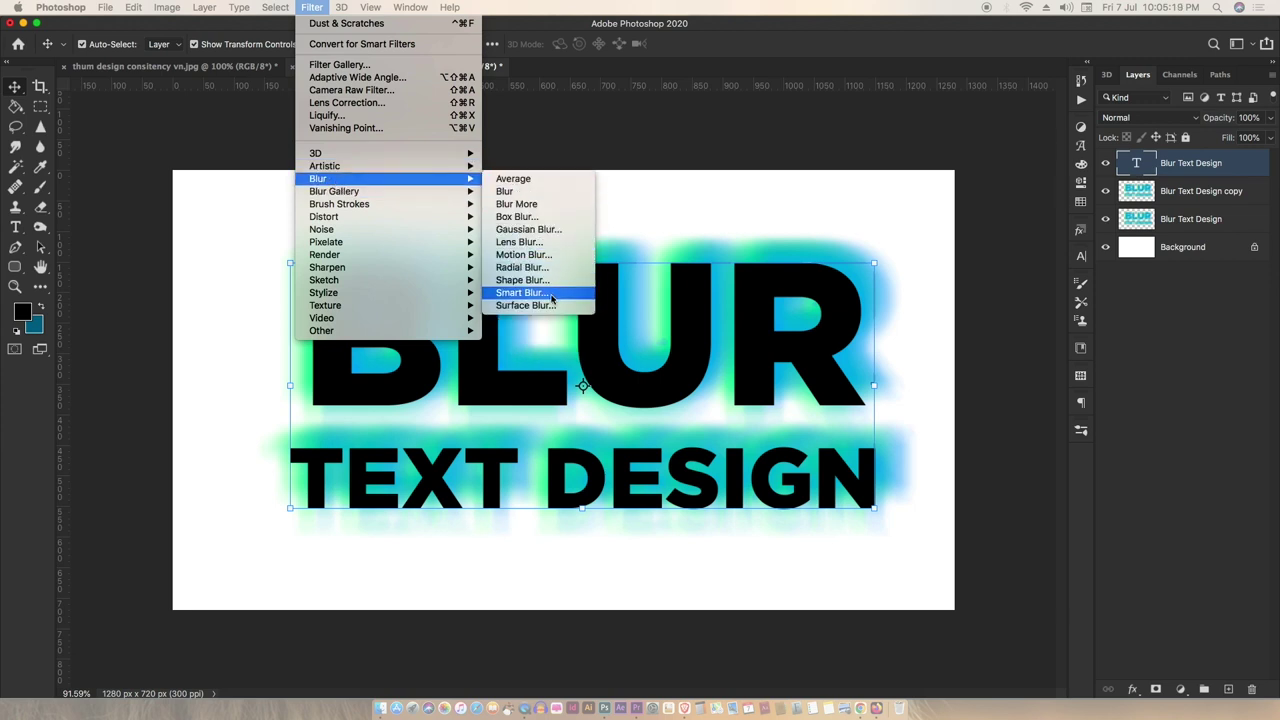
click(518, 216)
click(648, 244)
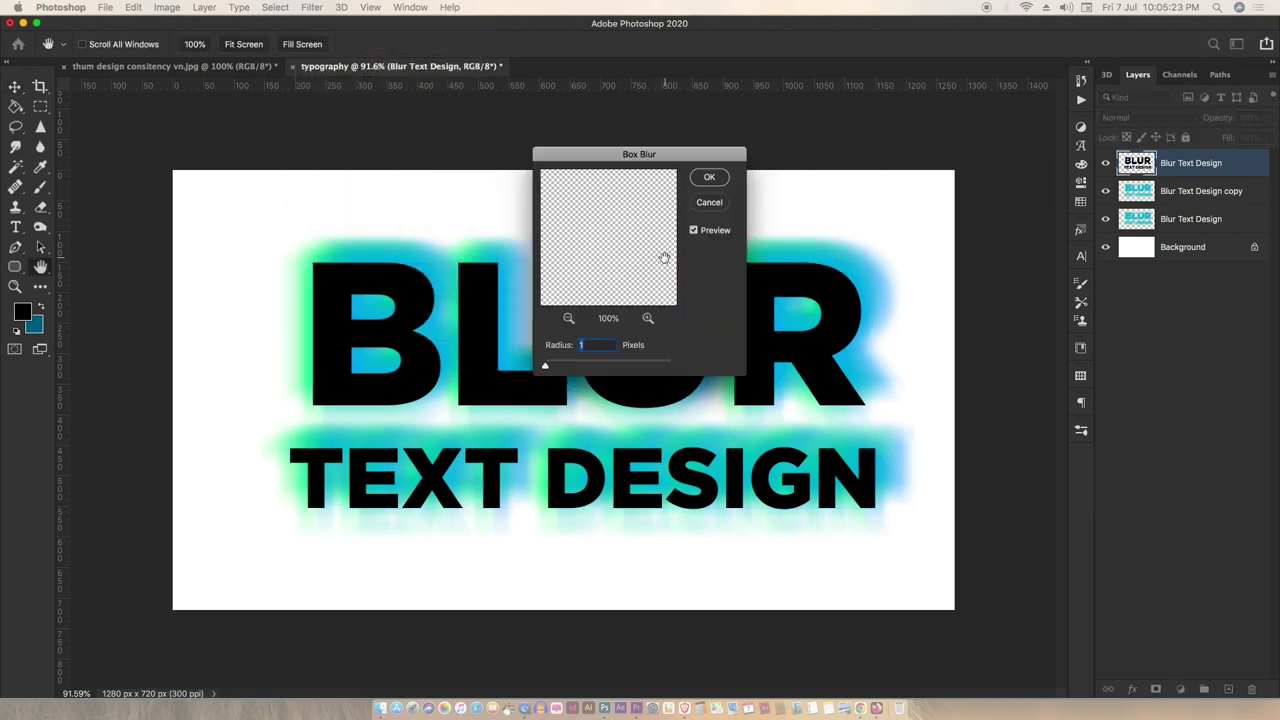
drag(545, 365, 549, 366)
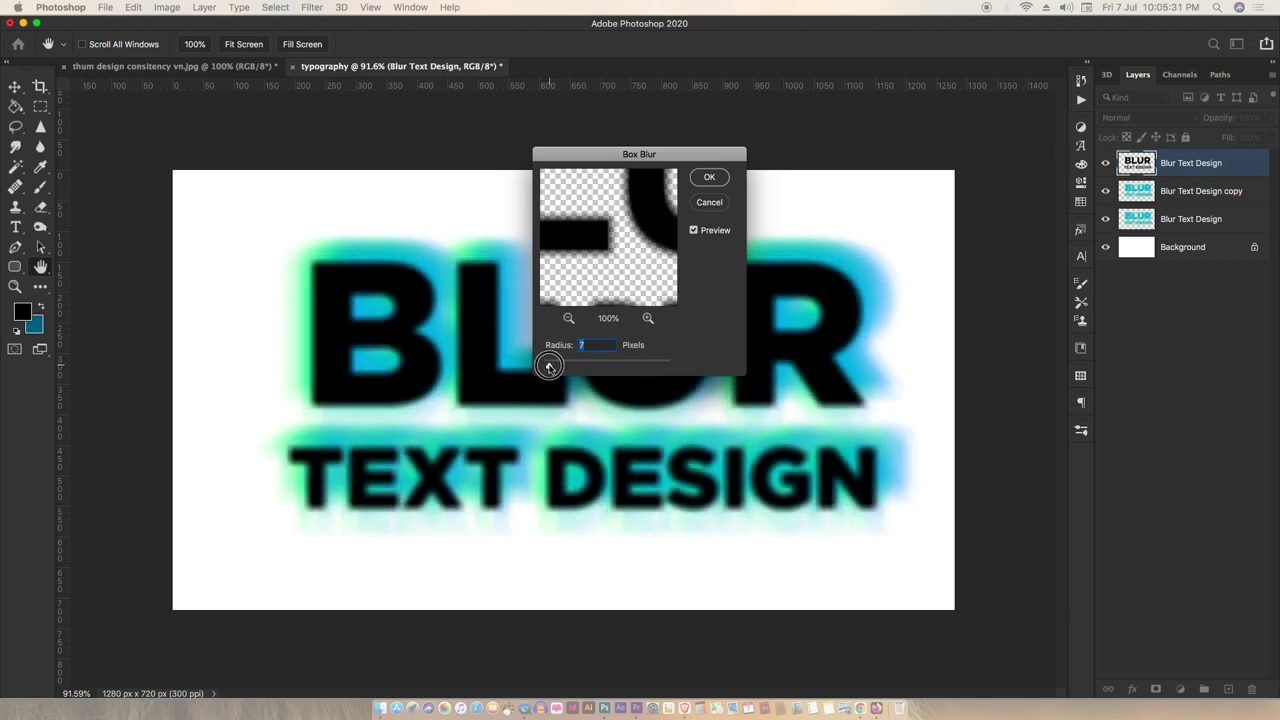
drag(549, 367, 548, 367)
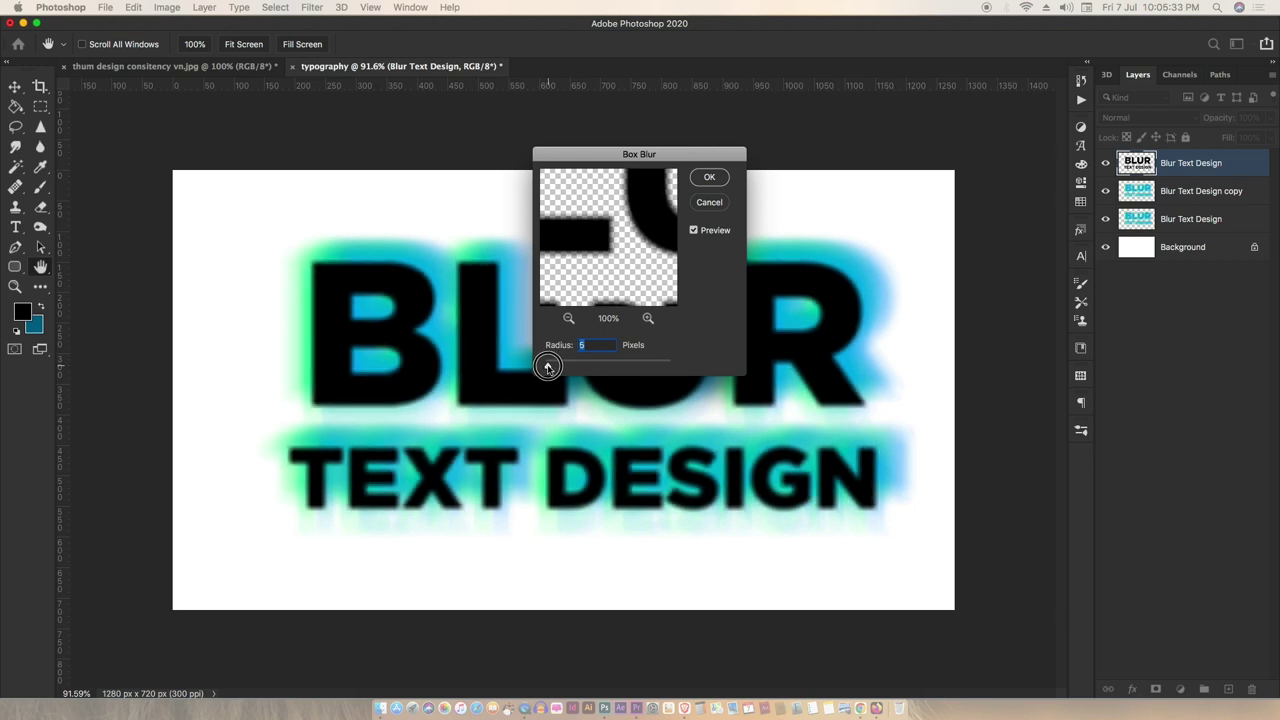
click(709, 177)
key(v)
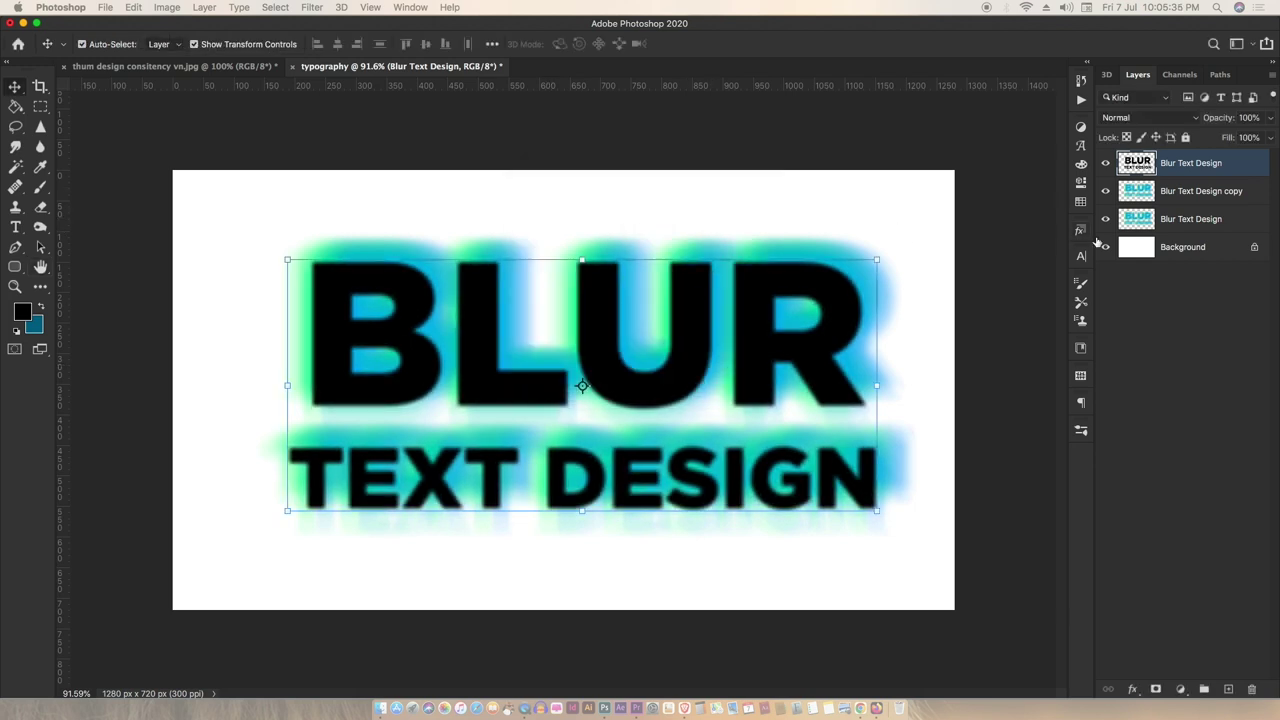
click(1150, 192)
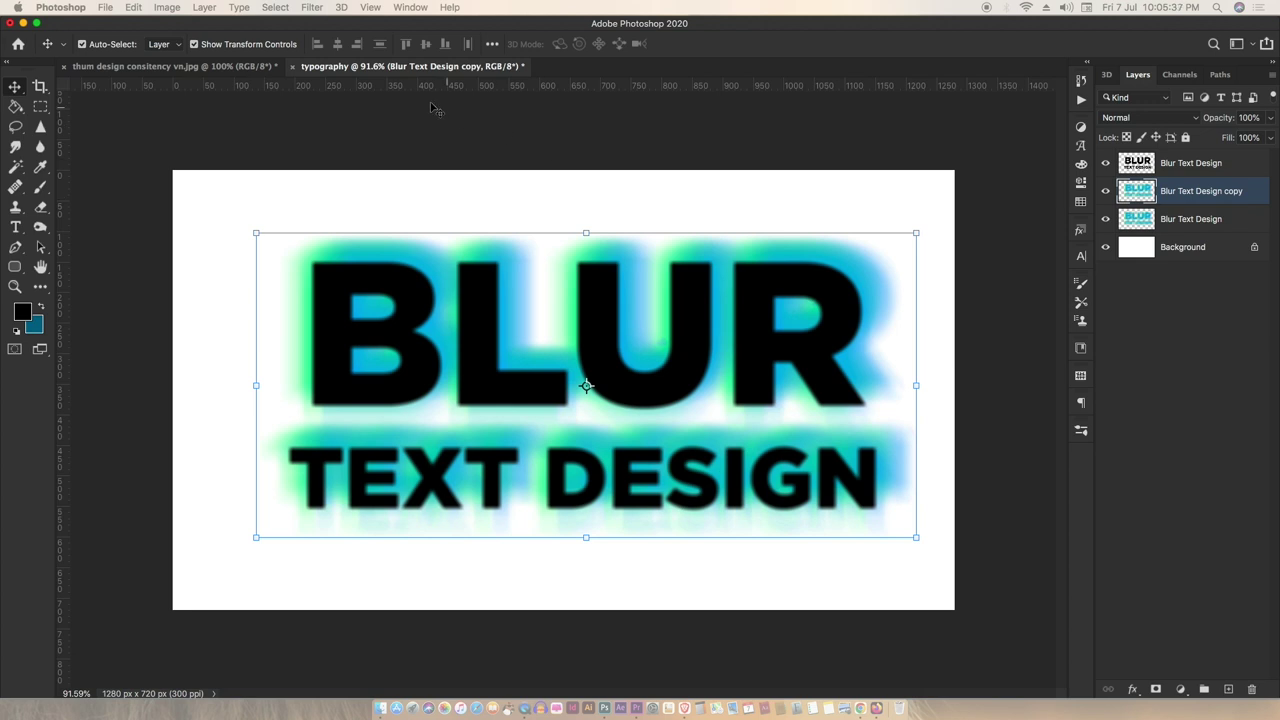
Add Grain at intensity about 31 to the copied colour layer, then switch to the Vlog document
click(311, 7)
mouse_move(318, 178)
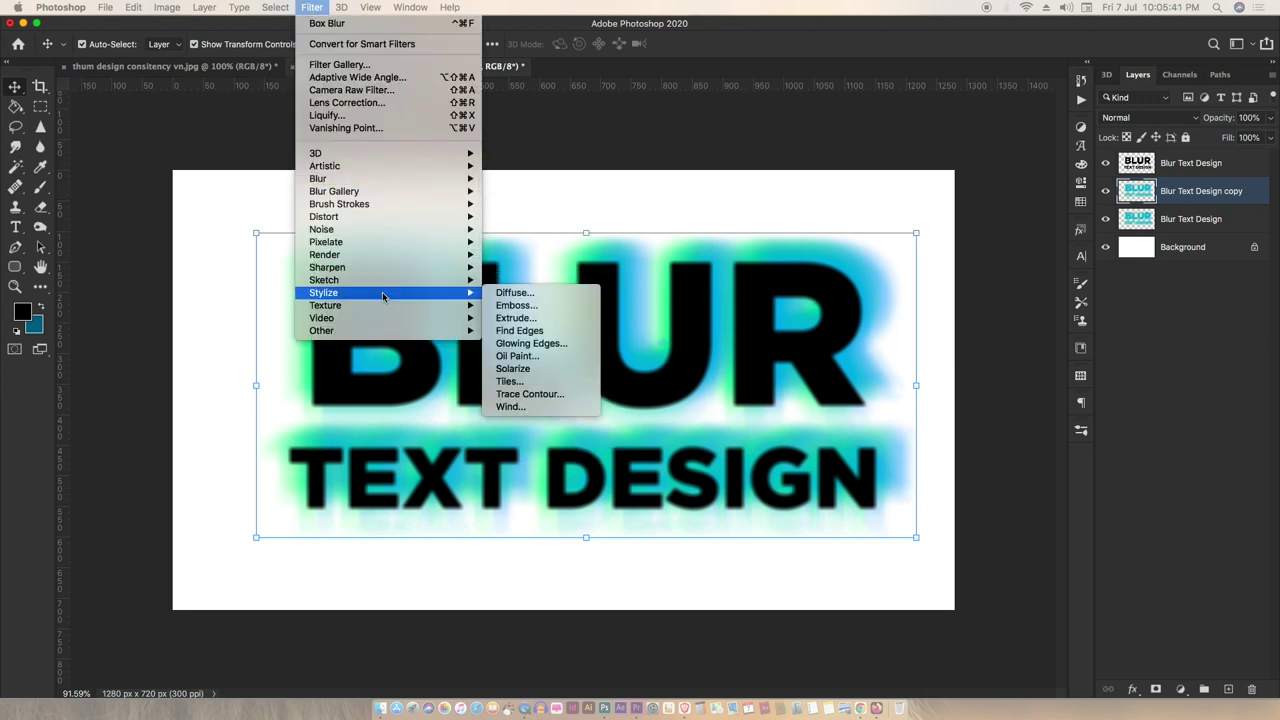
mouse_move(325, 305)
click(511, 319)
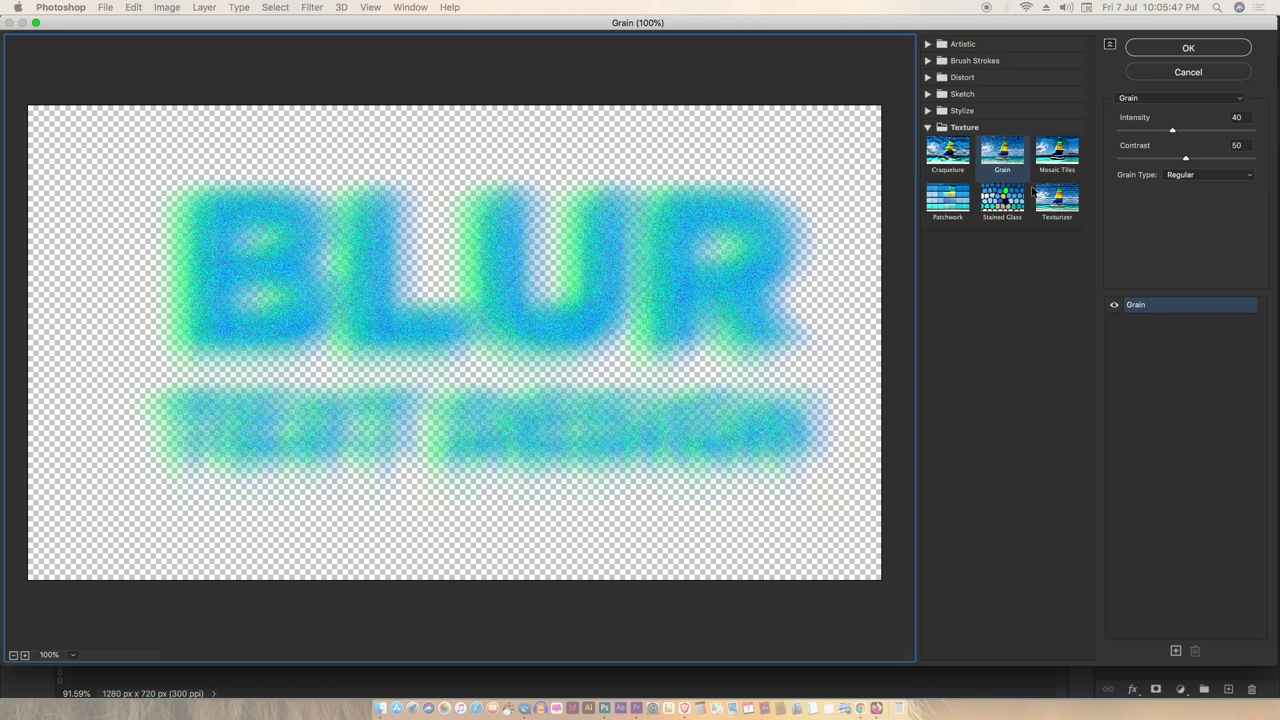
click(1002, 200)
click(1057, 200)
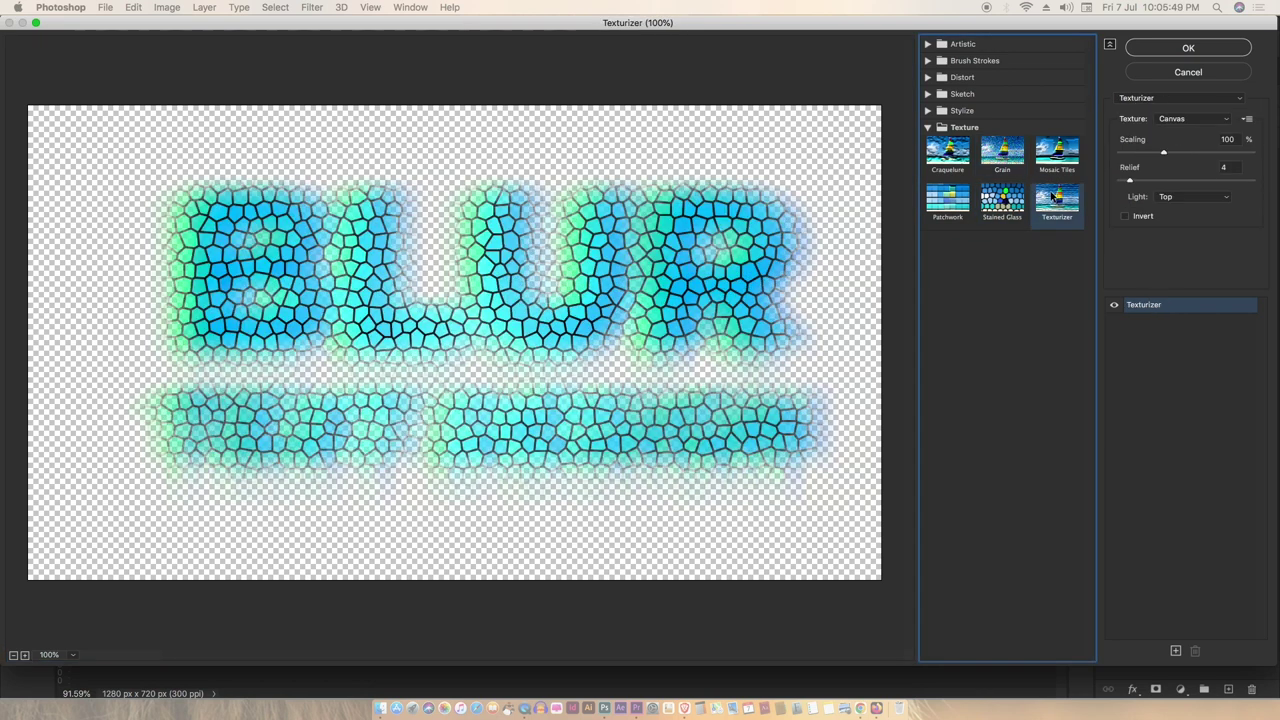
click(1002, 150)
drag(1172, 134, 1158, 131)
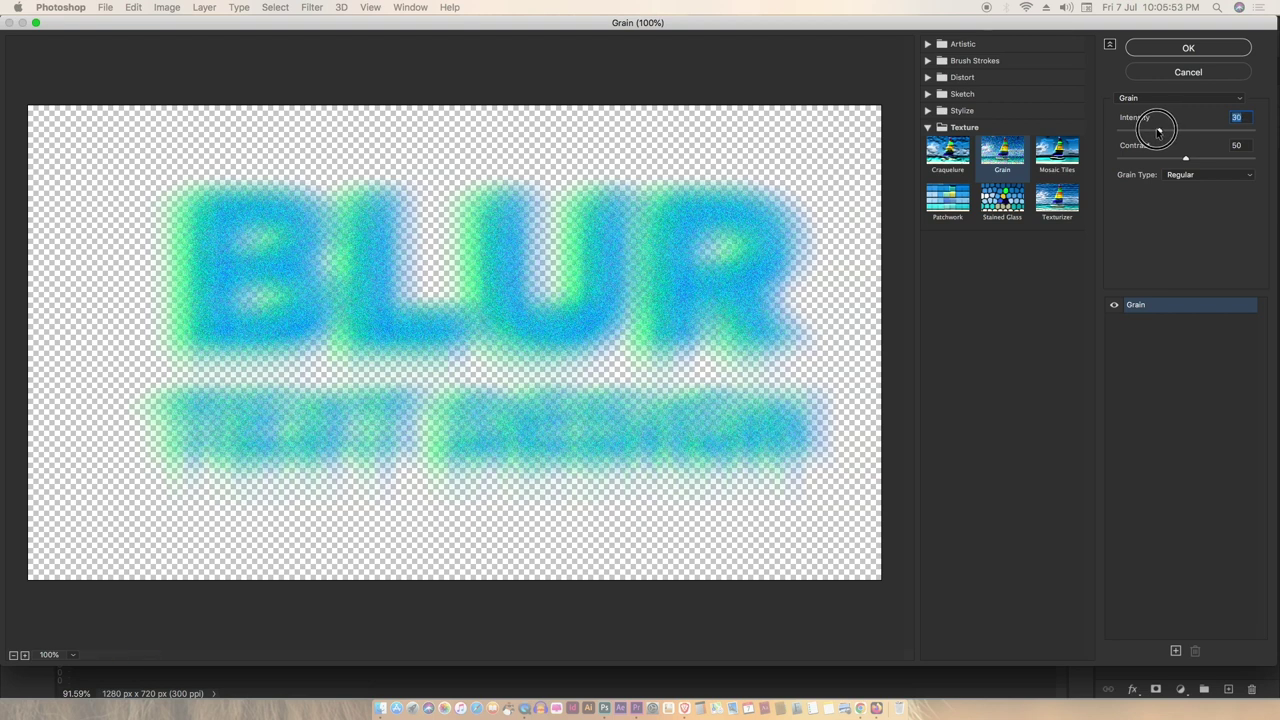
click(1190, 50)
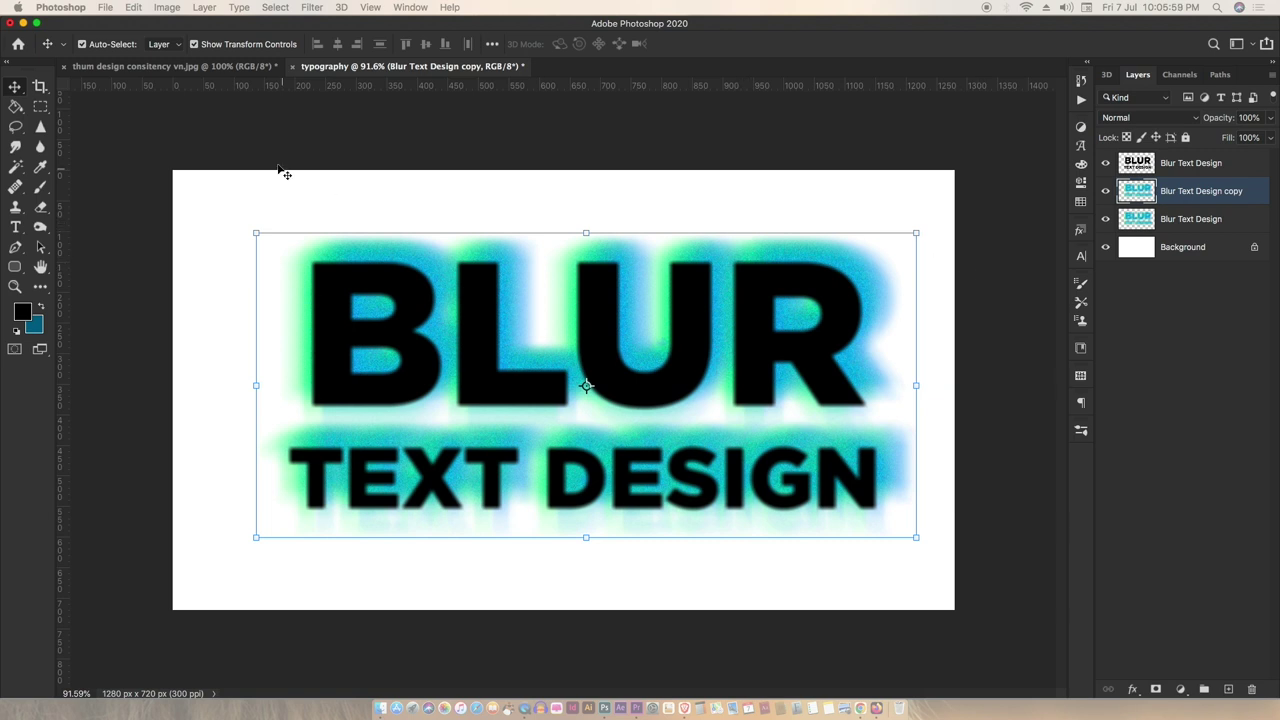
click(234, 68)
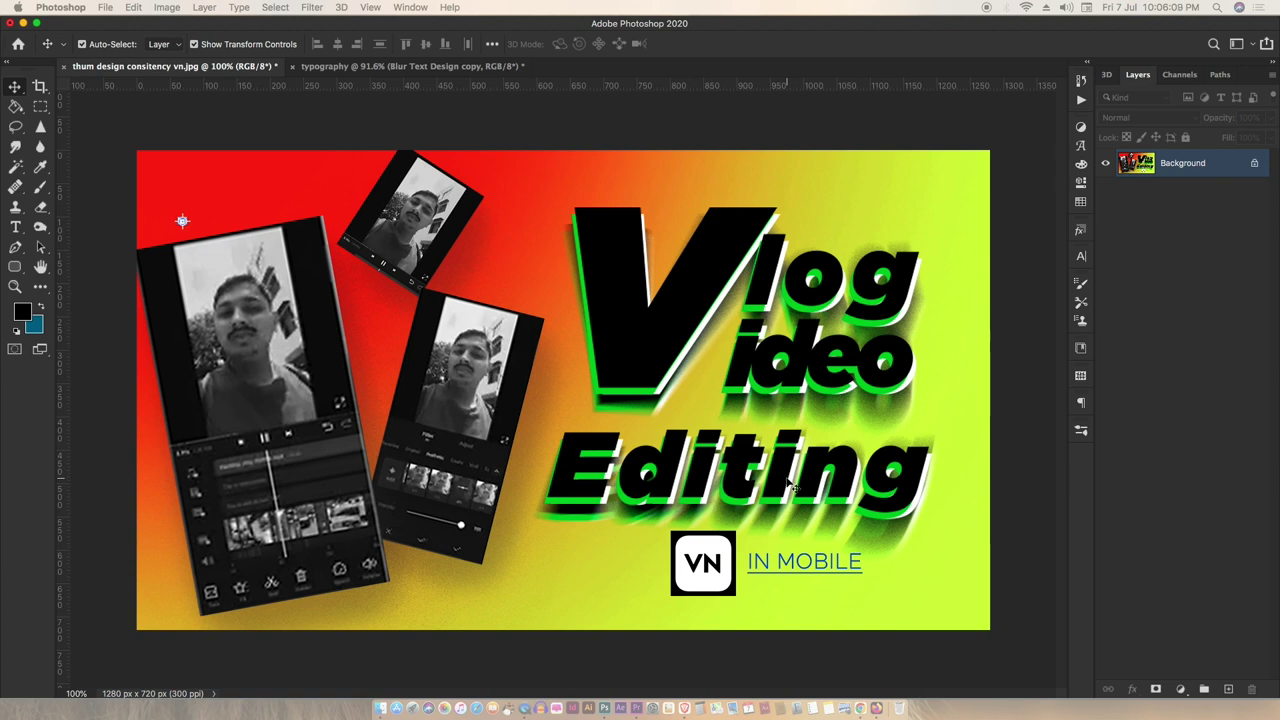
click(453, 68)
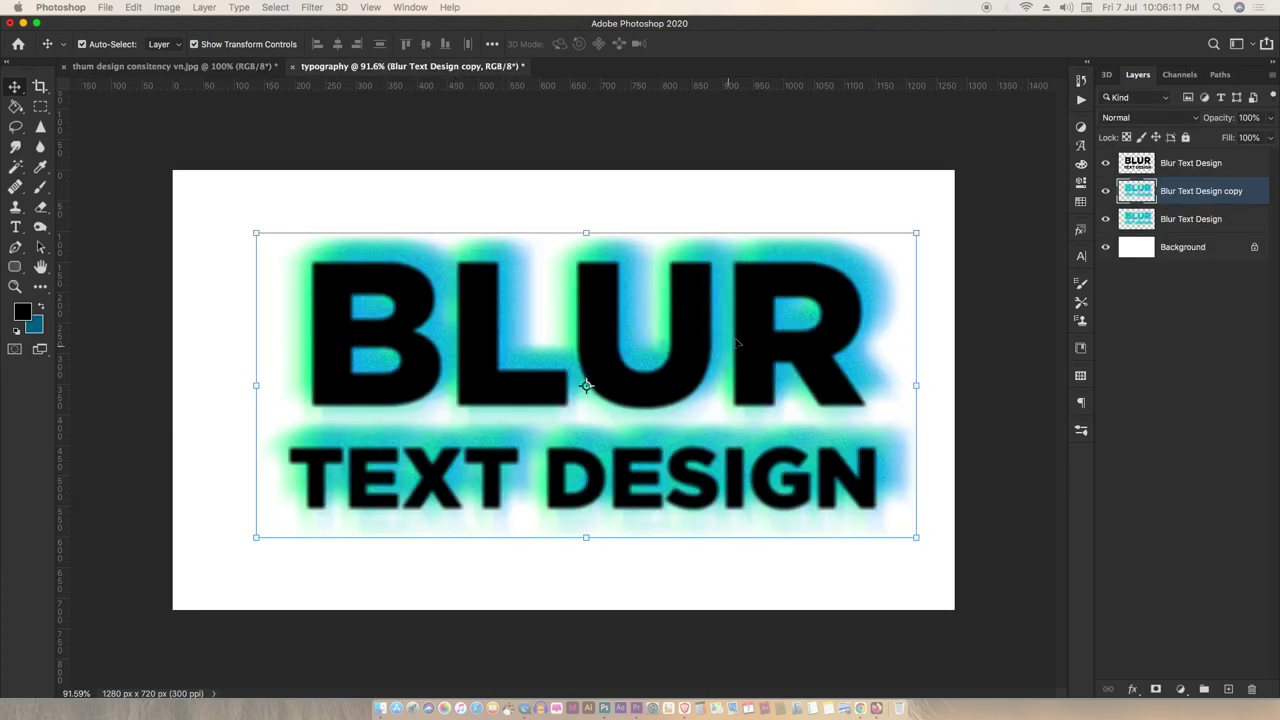
click(829, 277)
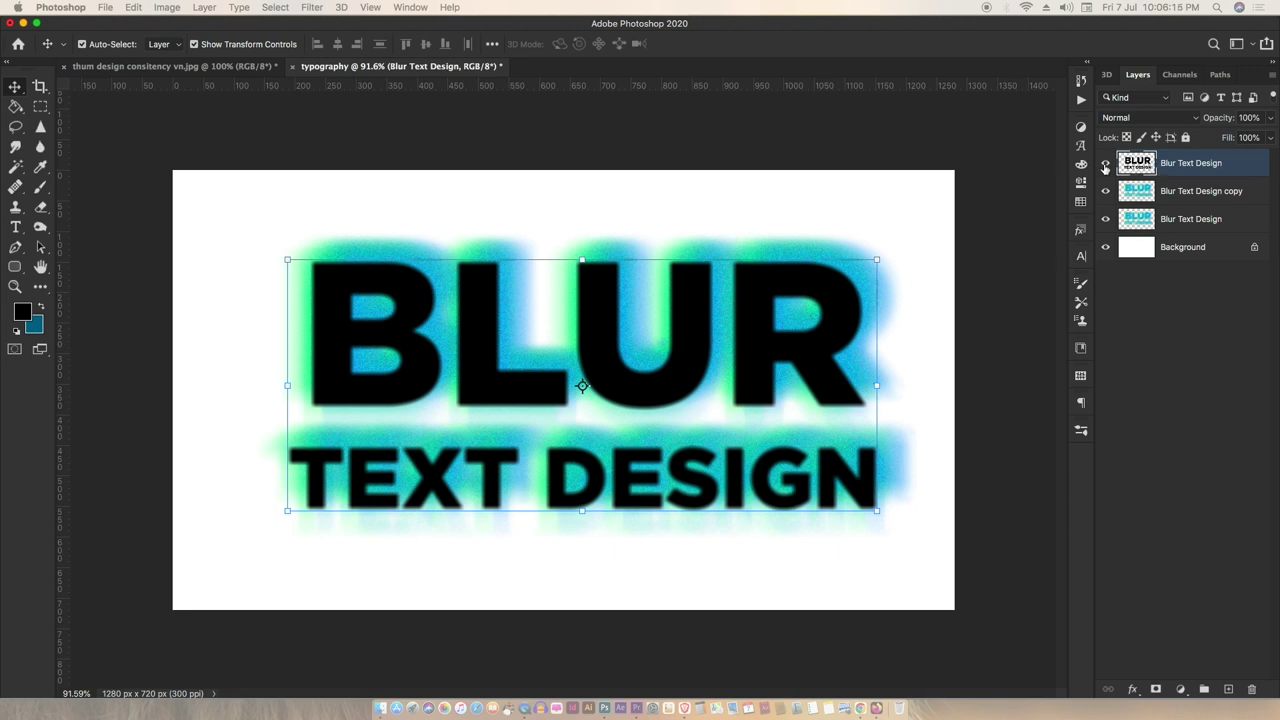
click(1105, 163)
click(1130, 191)
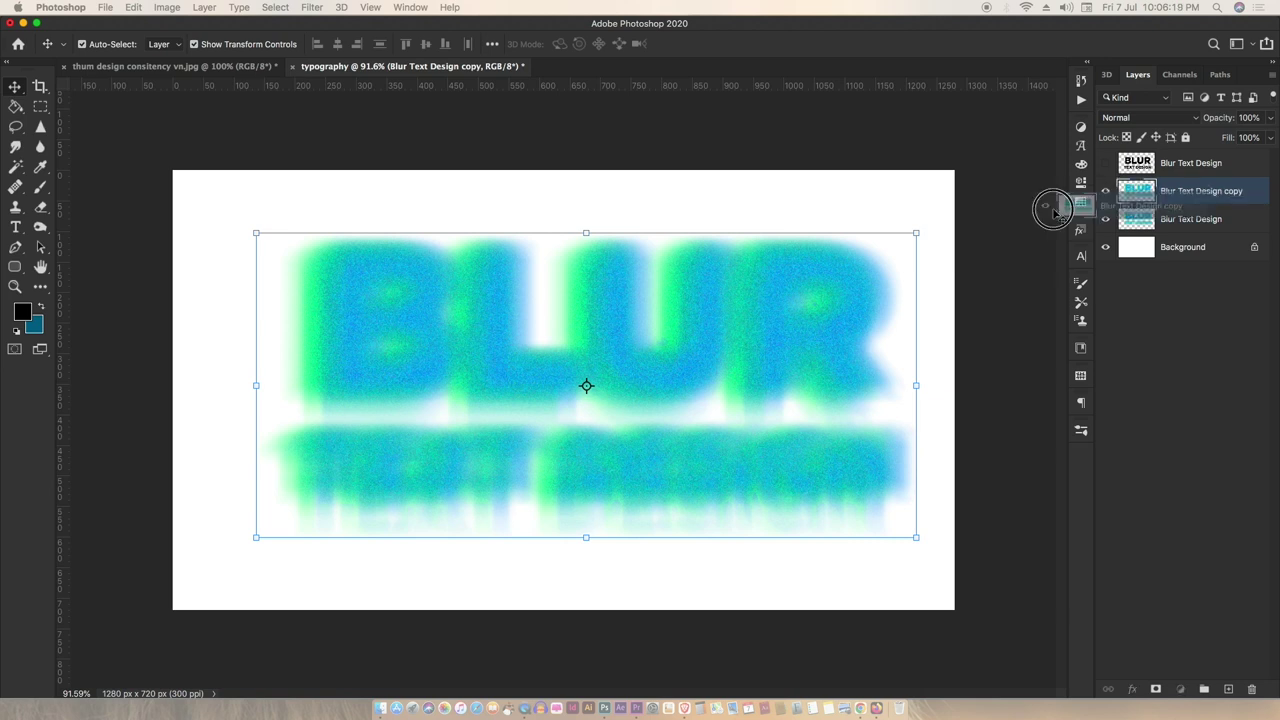
drag(1140, 193, 766, 275)
click(740, 243)
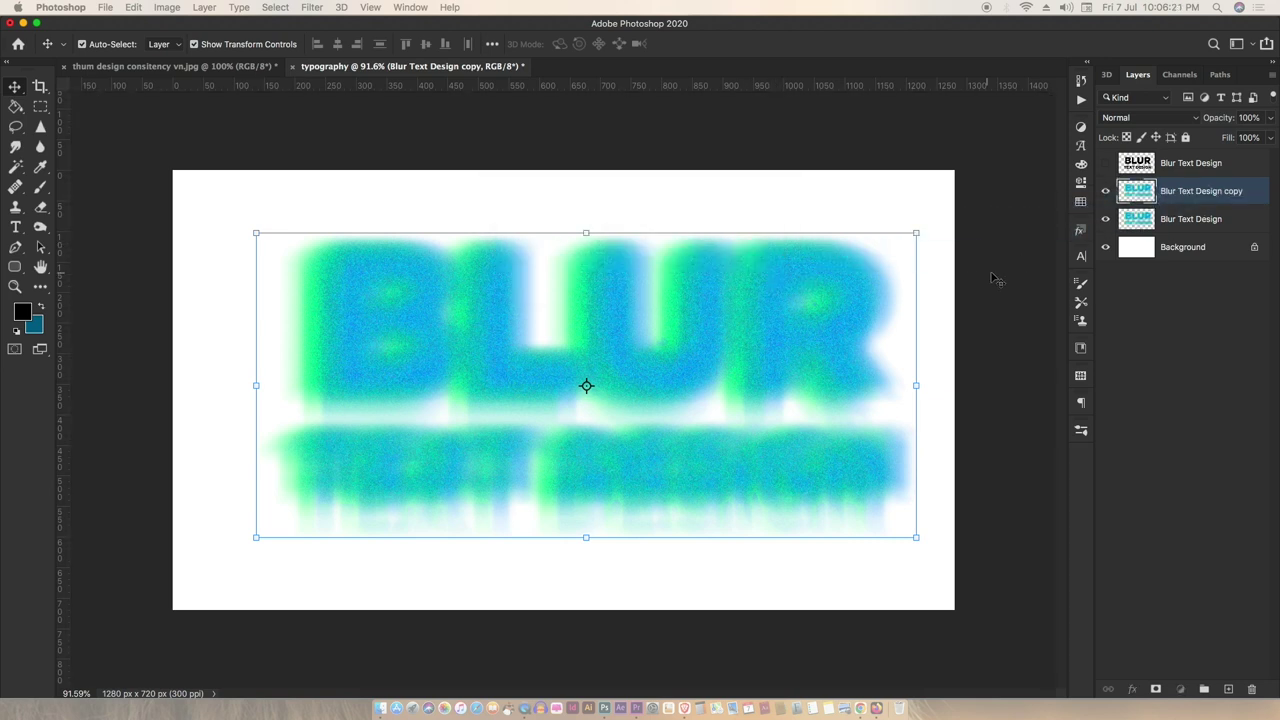
click(1105, 163)
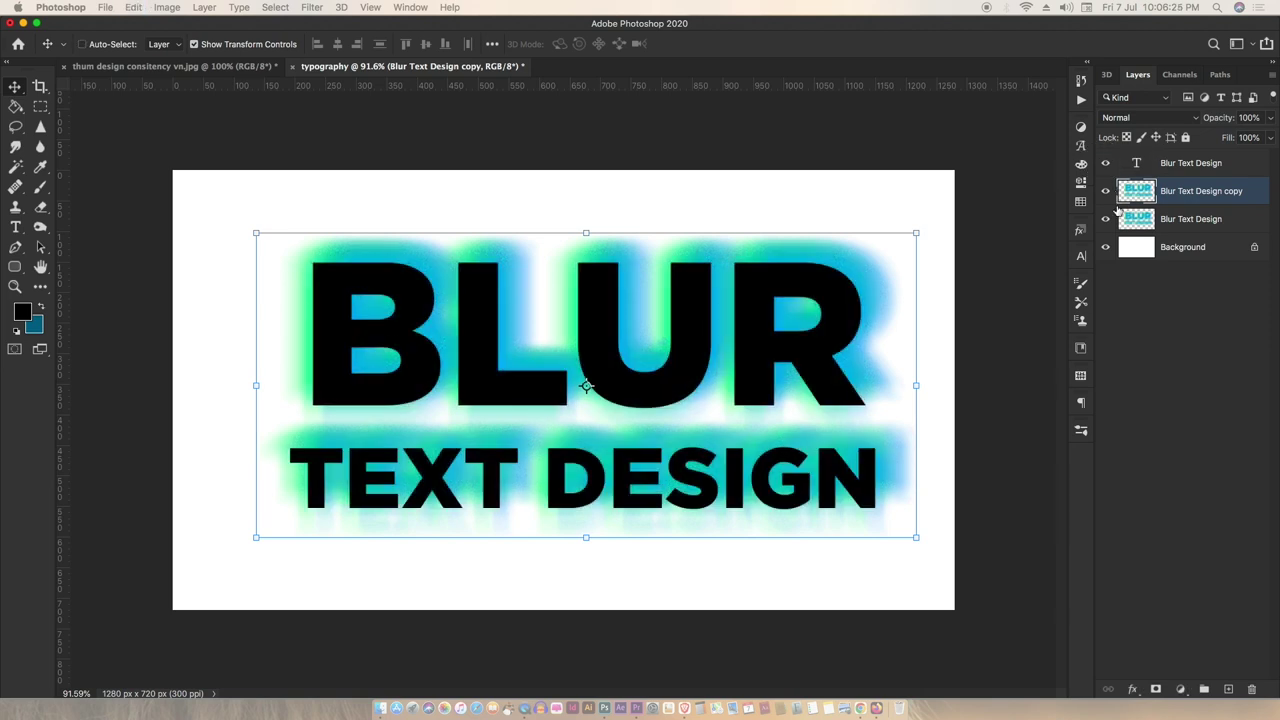
Step back and forward through the edit history to restore all text layers' visibility
key(ctrl+z)
key(ctrl+z)
key(ctrl+z)
key(ctrl+shift+z)
key(ctrl+shift+z)
key(ctrl+z)
key(ctrl+z)
key(ctrl+z)
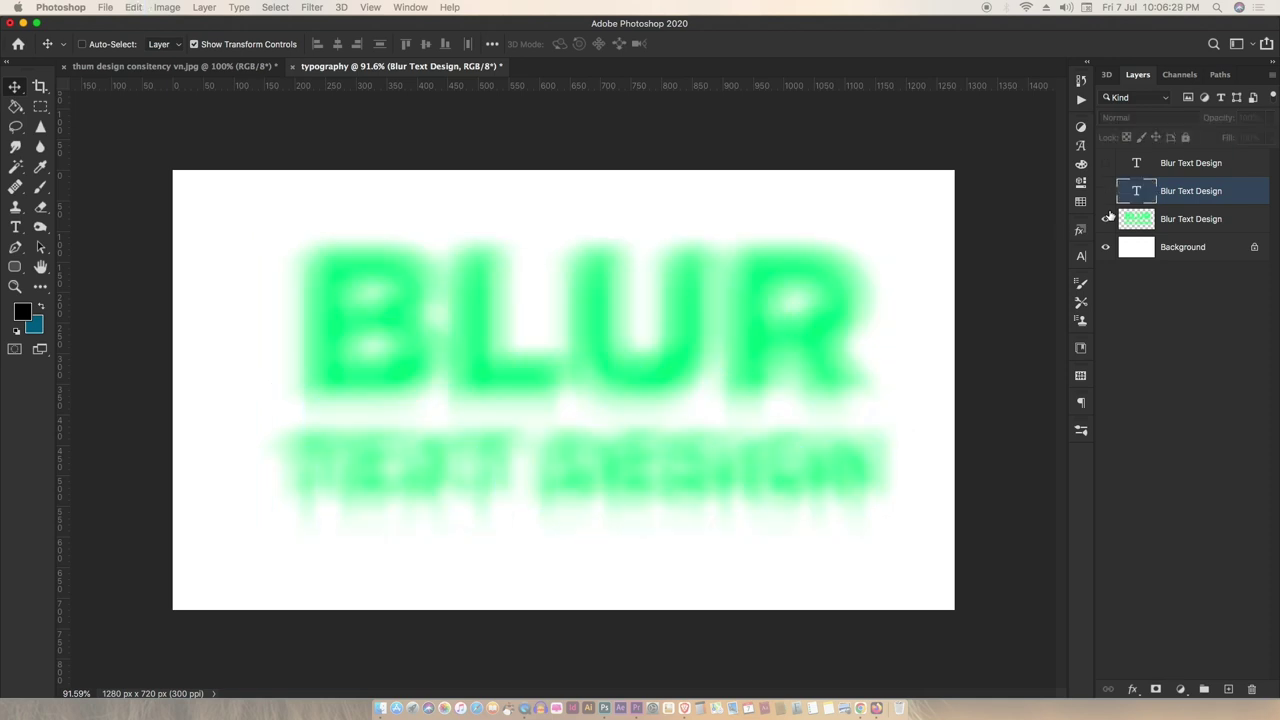
key(ctrl+z)
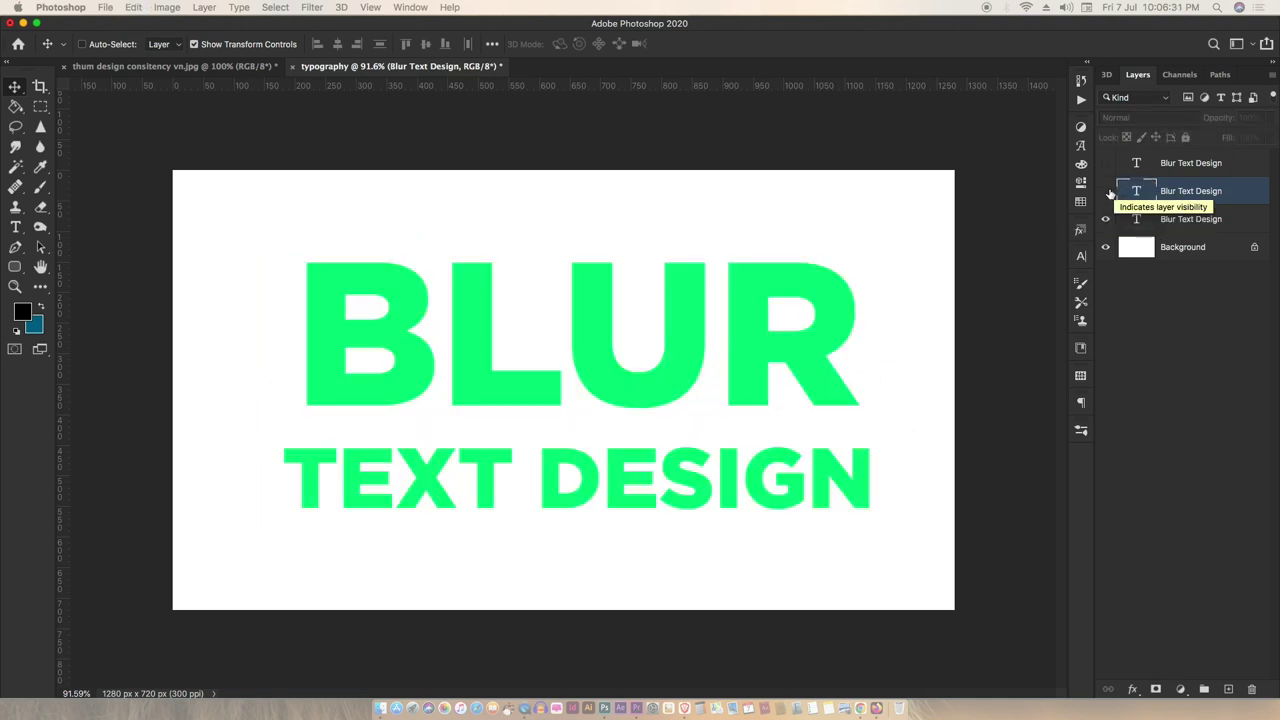
key(ctrl+shift+z)
key(ctrl+shift+z)
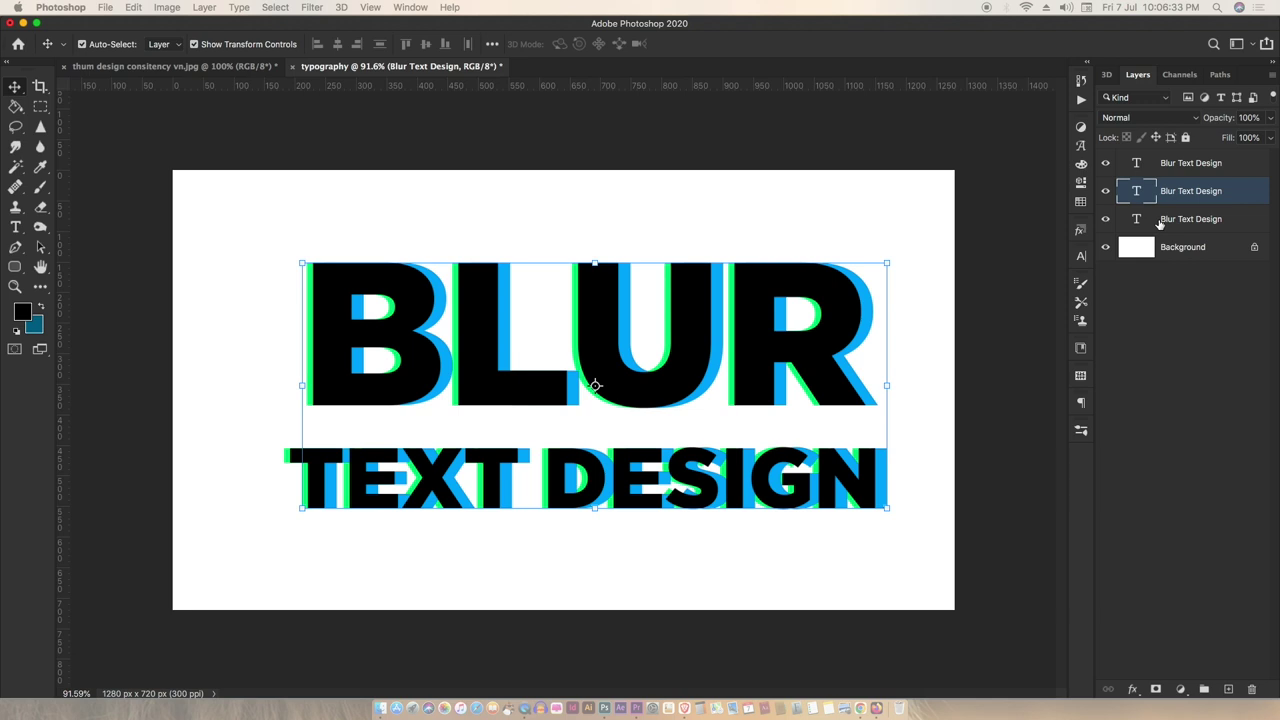
Rasterize the three selected text layers, merge them into one, and duplicate it
shift+click(1160, 220)
shift+click(1181, 174)
right_click(1181, 172)
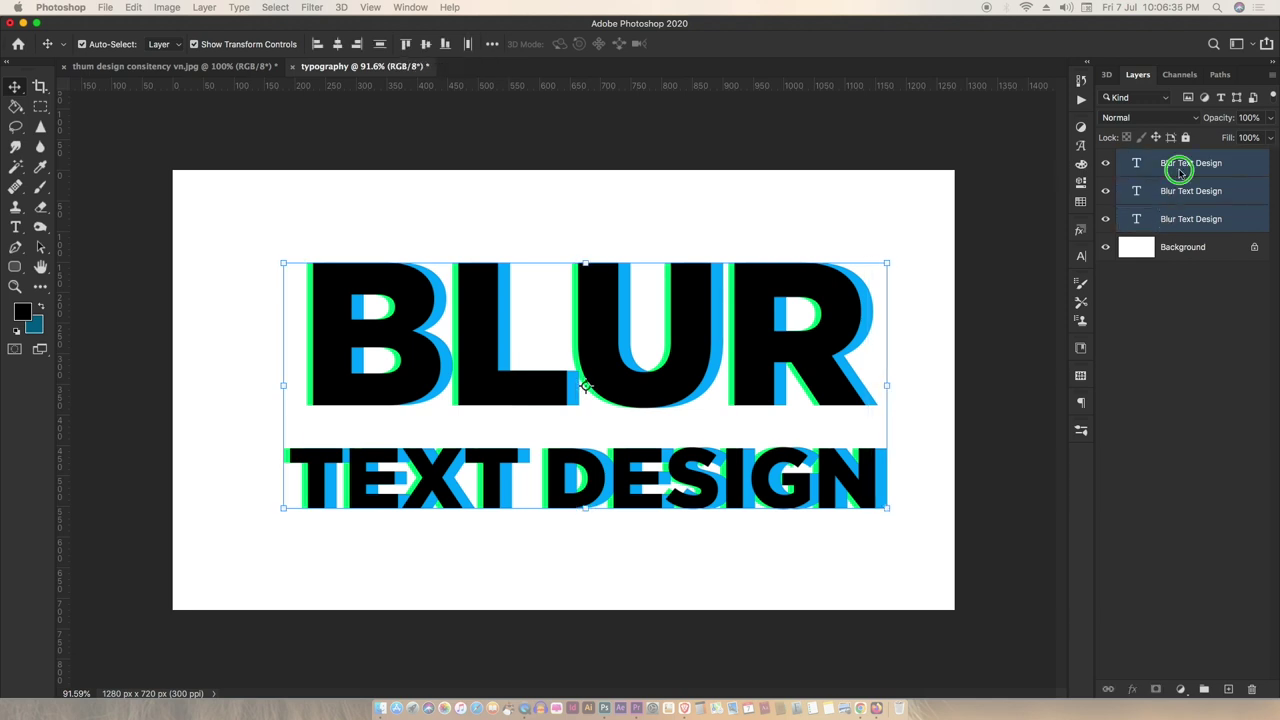
click(1050, 287)
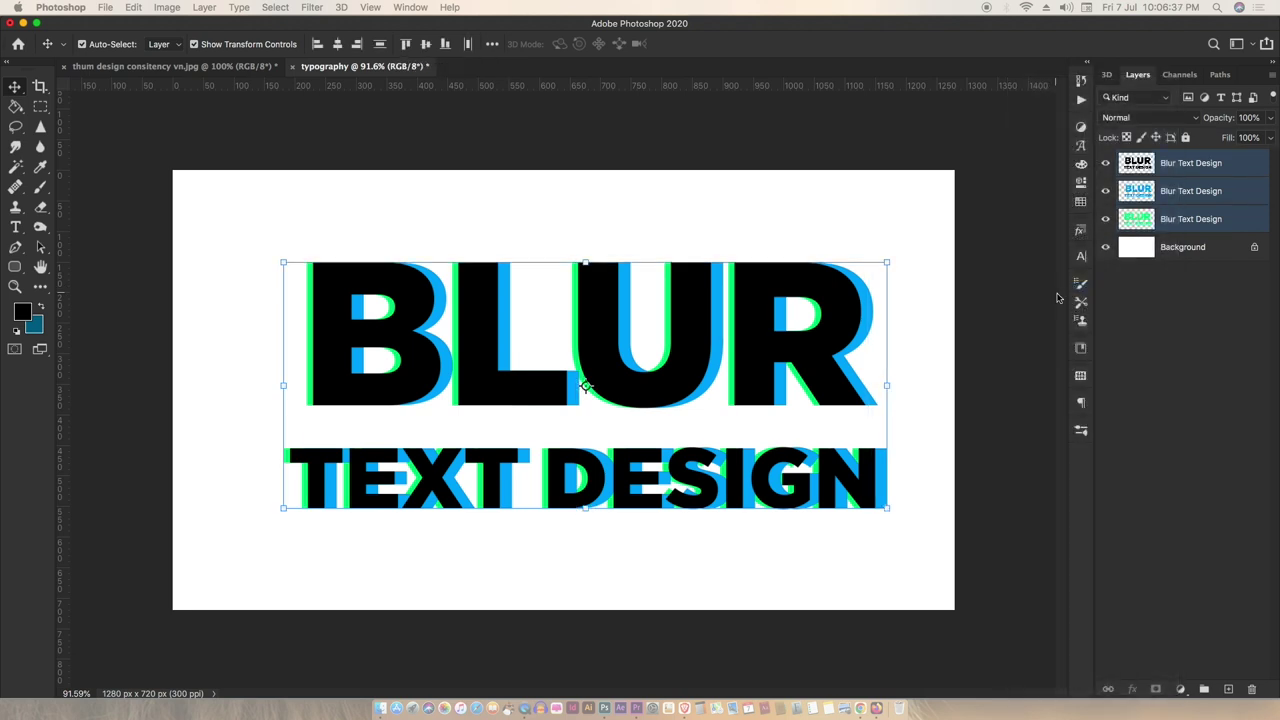
key(super+e)
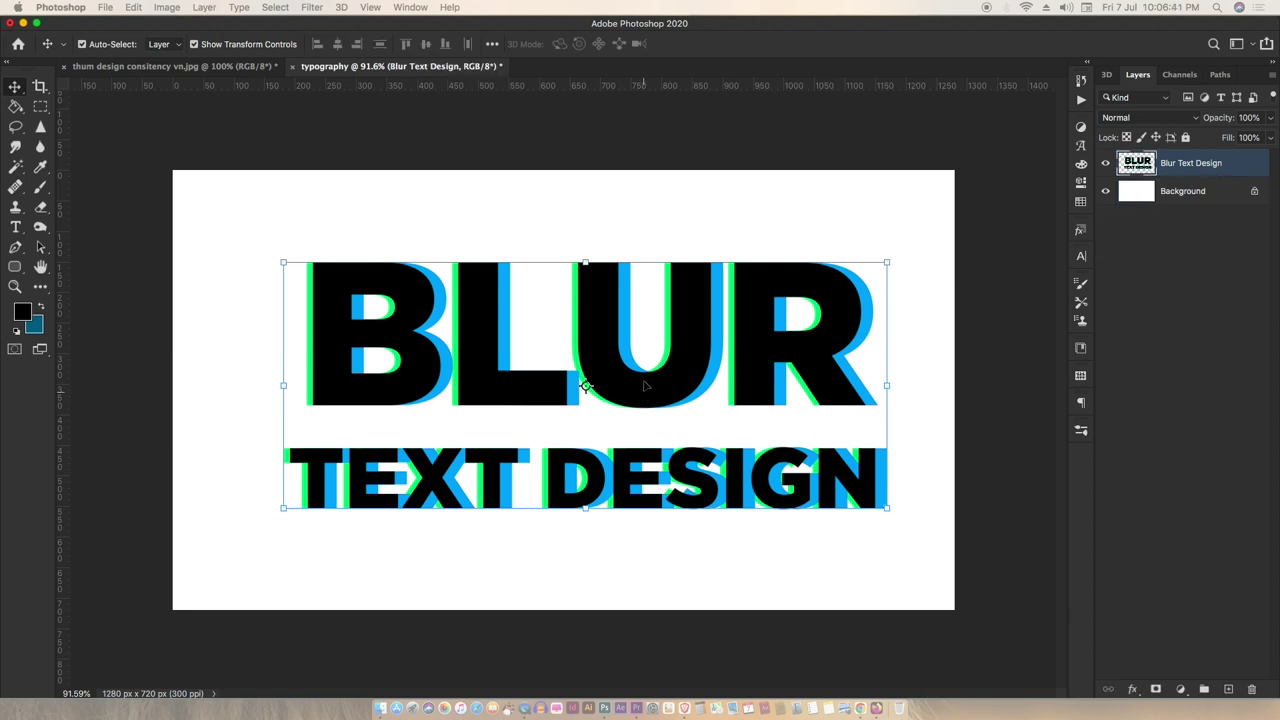
key(super)
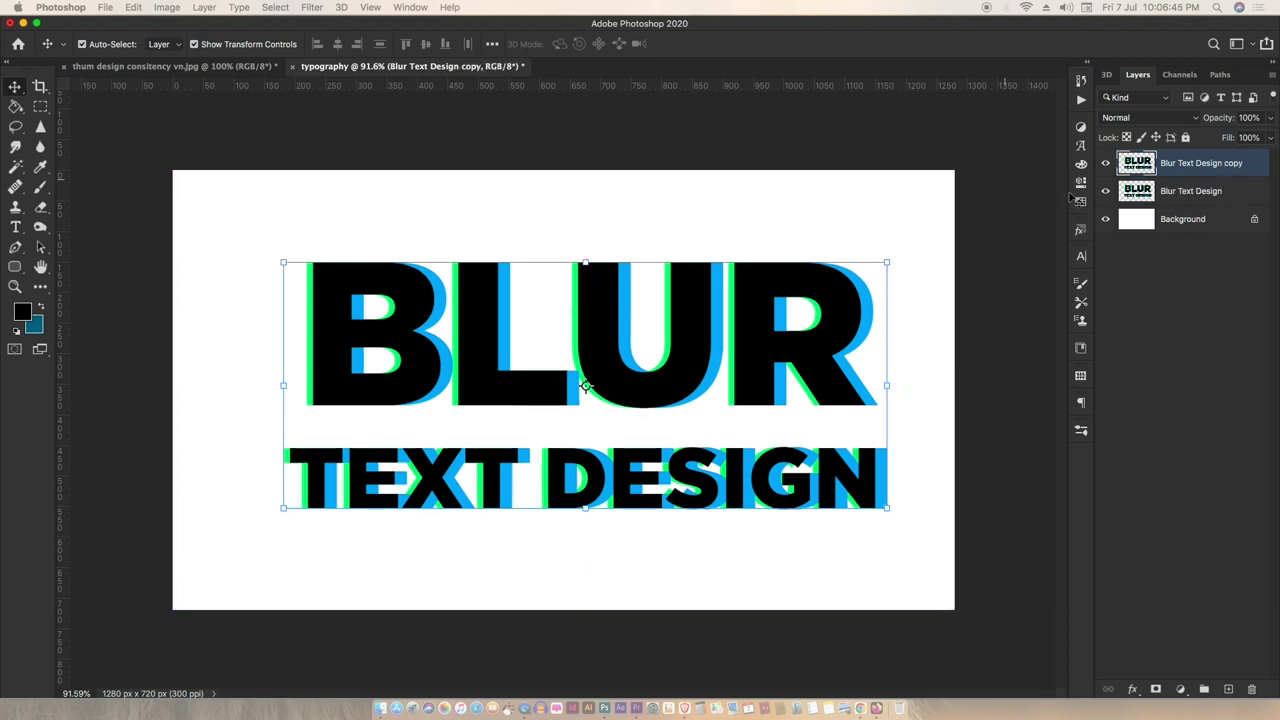
Apply a 10-pixel Box Blur to the Blur Text Design copy layer
click(317, 9)
mouse_move(318, 178)
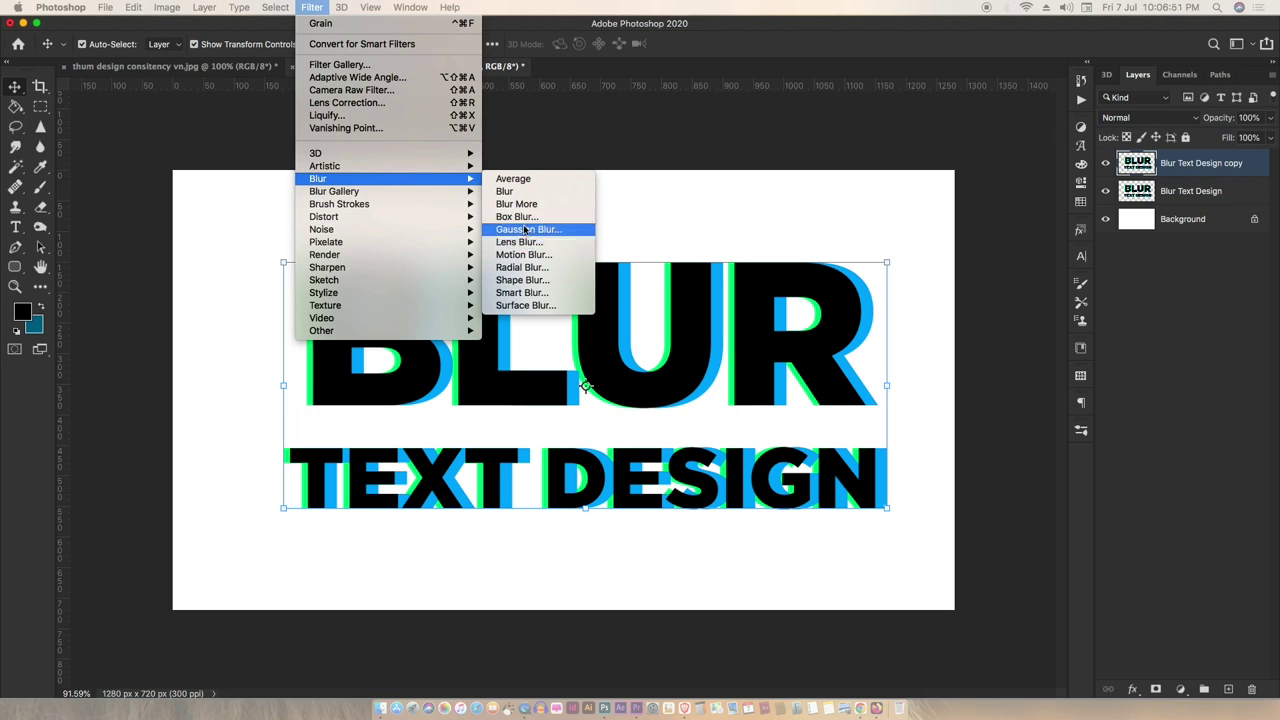
click(517, 216)
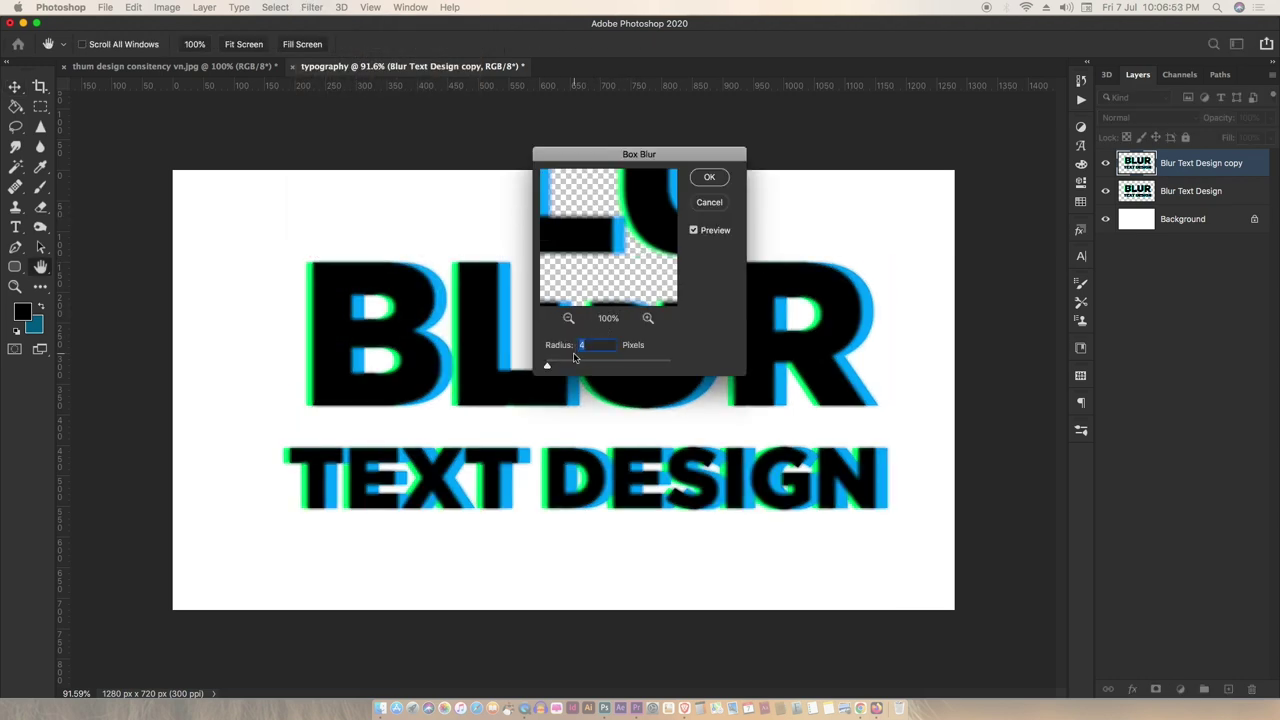
mouse_move(564, 363)
mouse_down()
mouse_move(583, 364)
mouse_move(553, 365)
mouse_up()
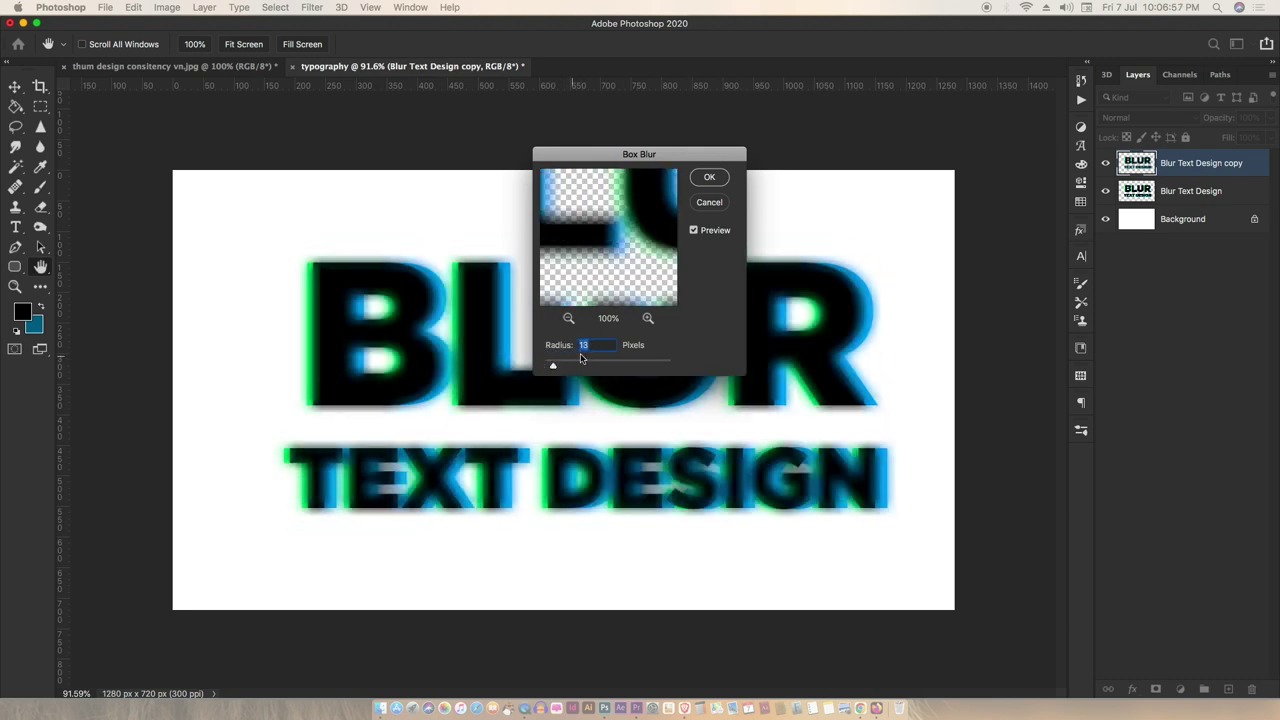
key(BackSpace)
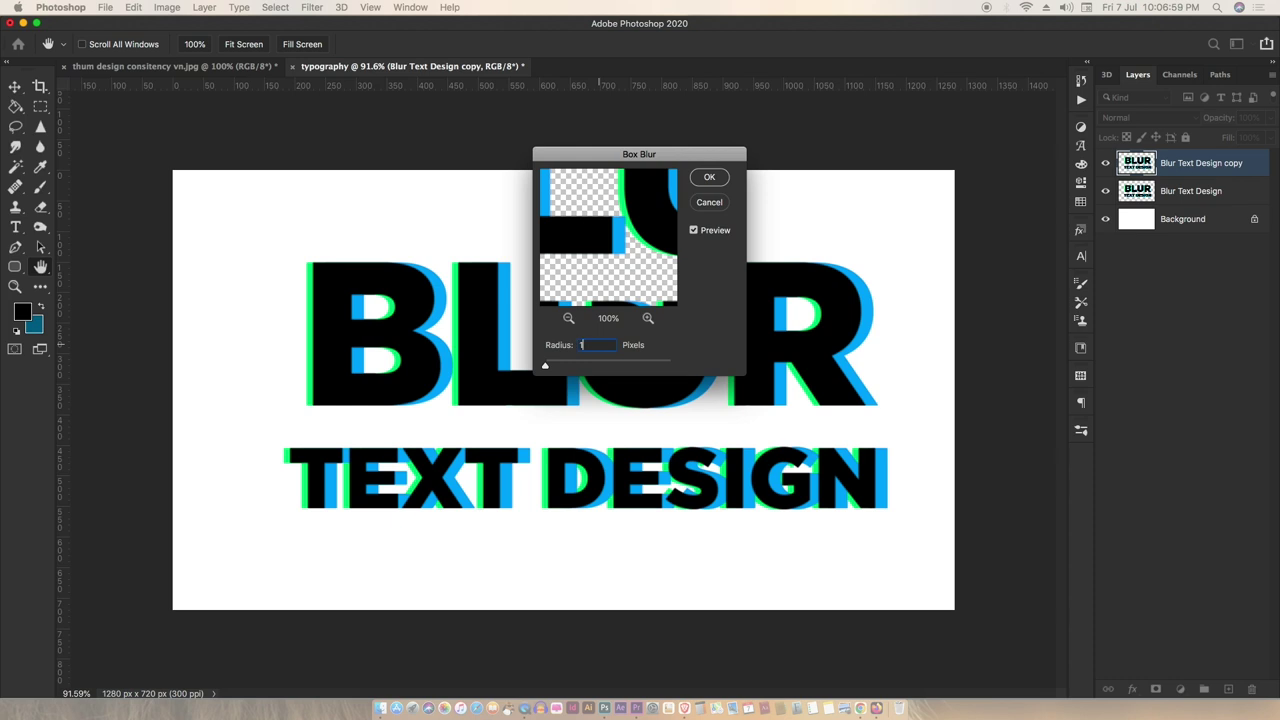
text(0)
key(Return)
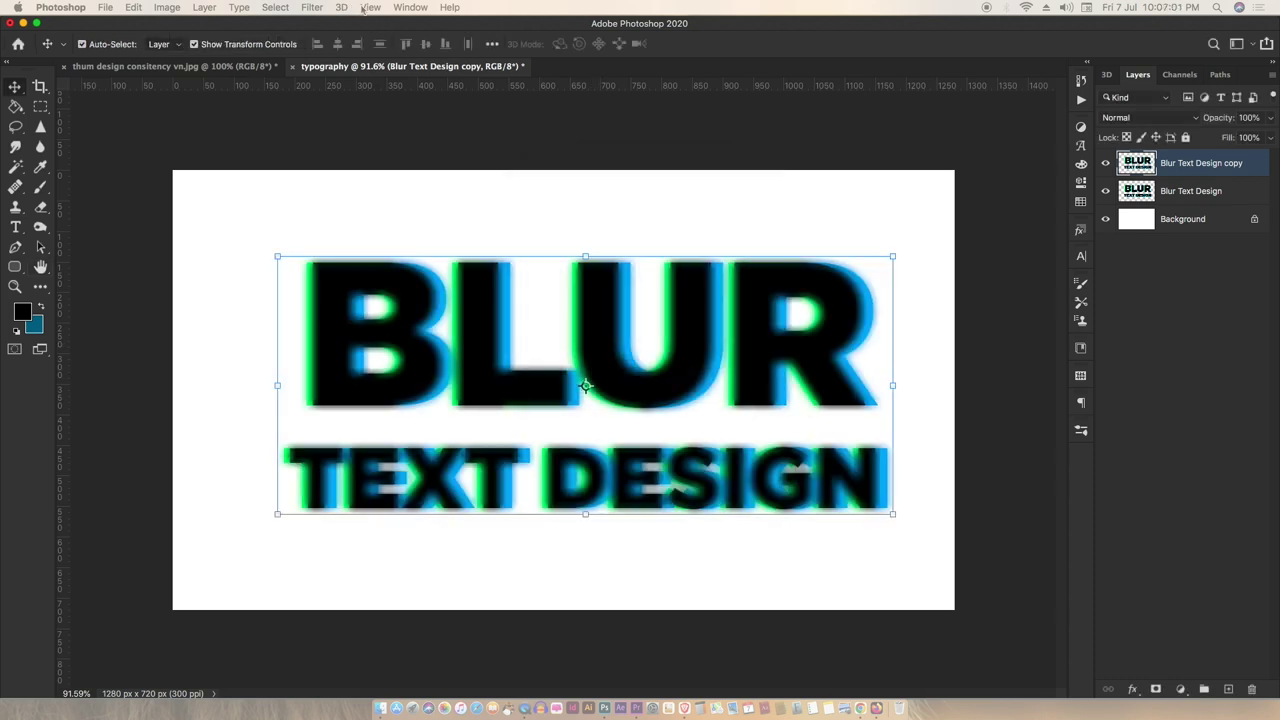
click(314, 7)
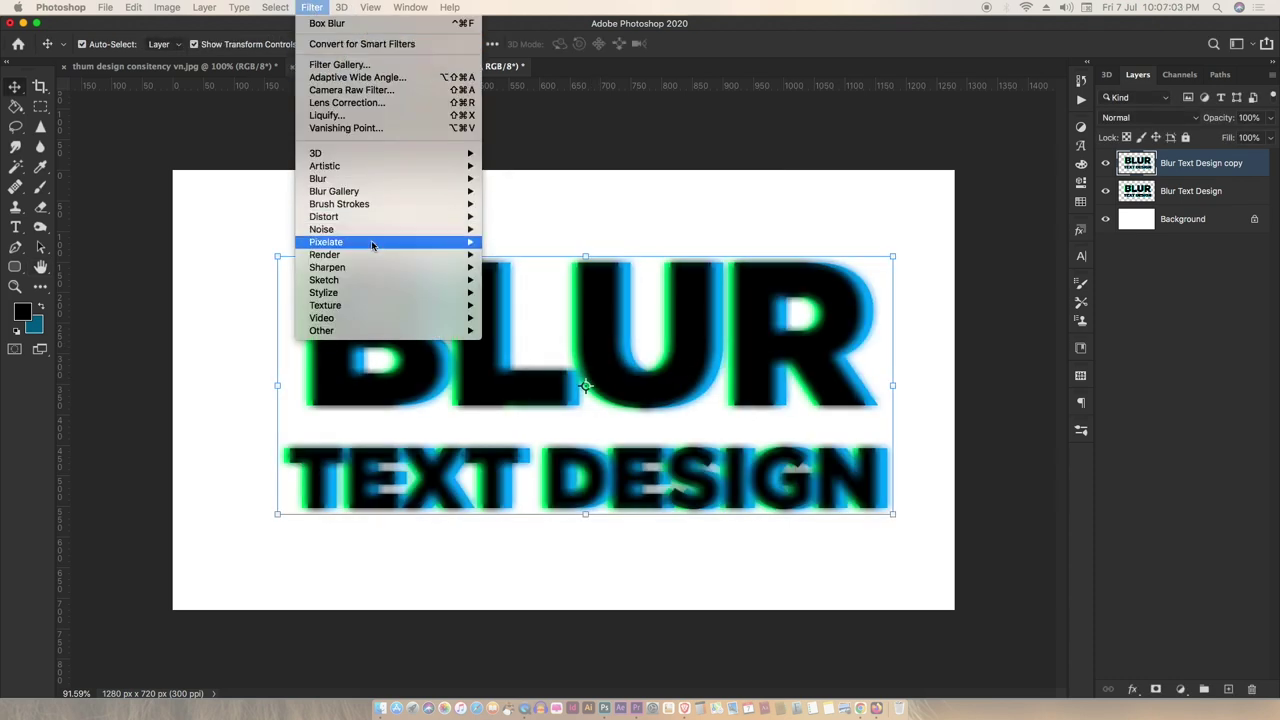
Apply Add Noise at 14.21% with Gaussian distribution to the box-blurred text copy
mouse_move(321, 229)
click(531, 232)
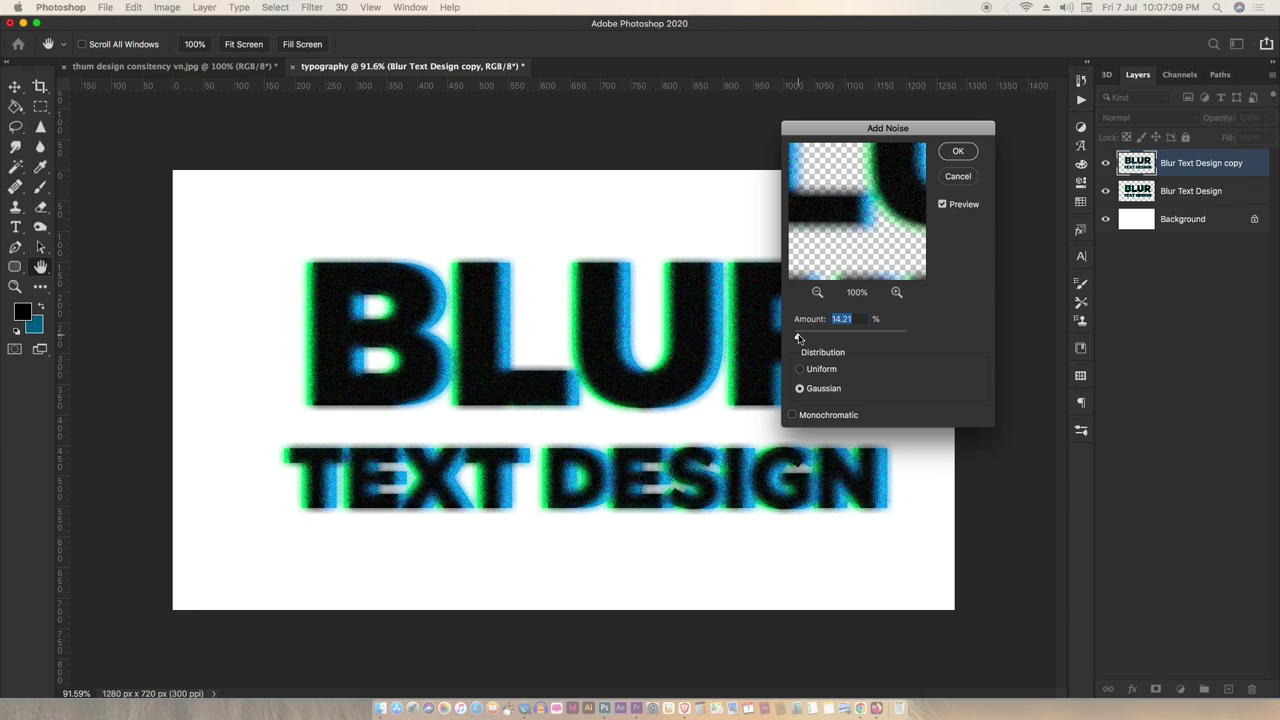
click(958, 152)
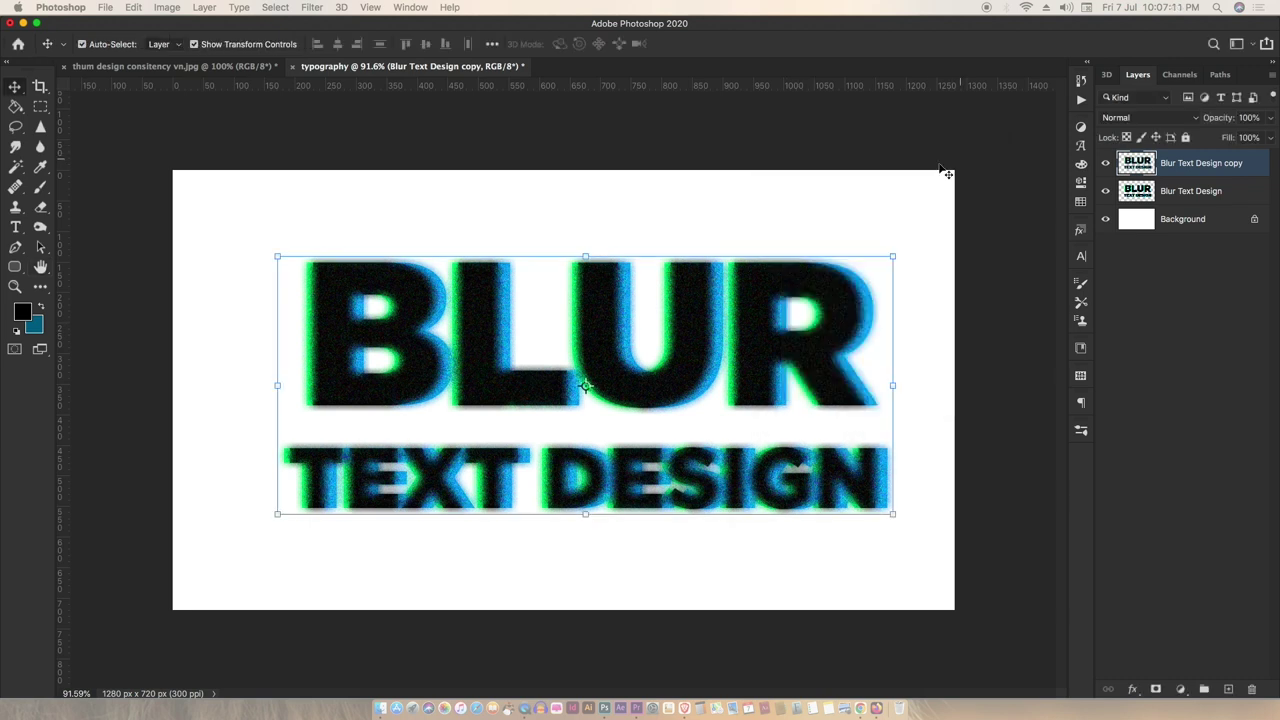
Apply a Motion Blur at angle -89 and distance 14 pixels to the noisy text copy
click(311, 8)
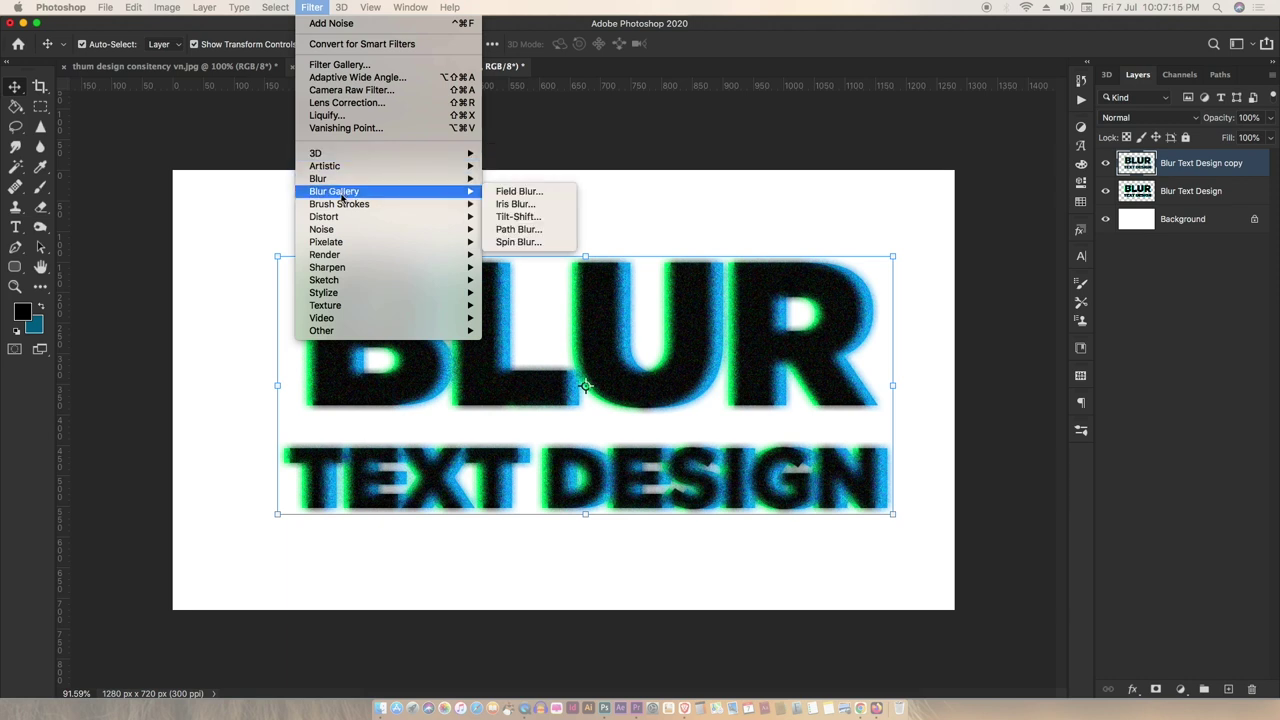
mouse_move(318, 178)
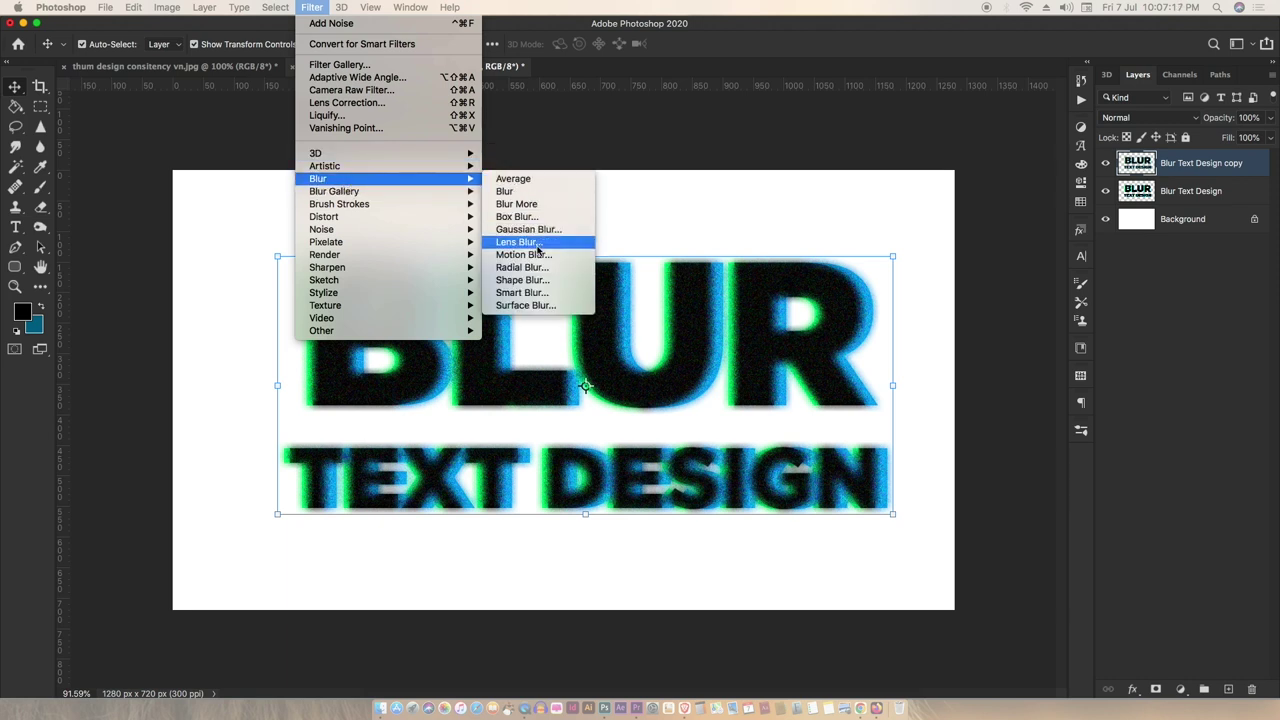
click(538, 255)
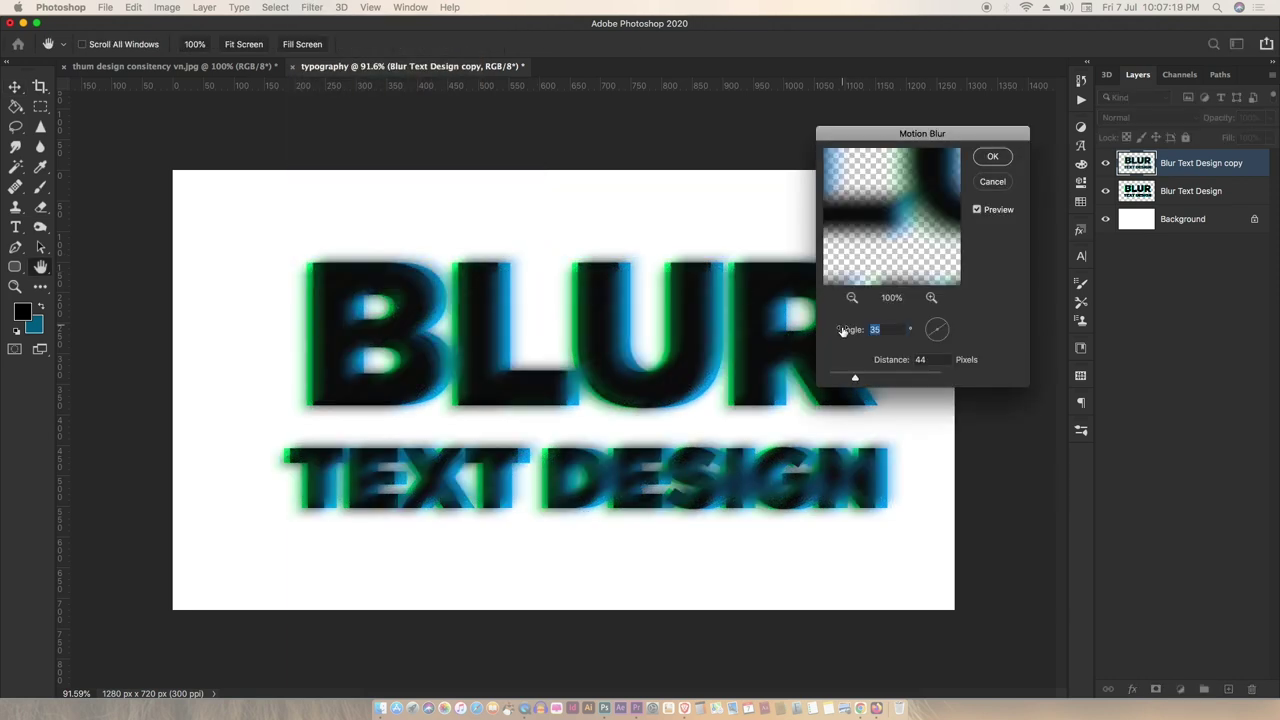
drag(945, 327, 937, 320)
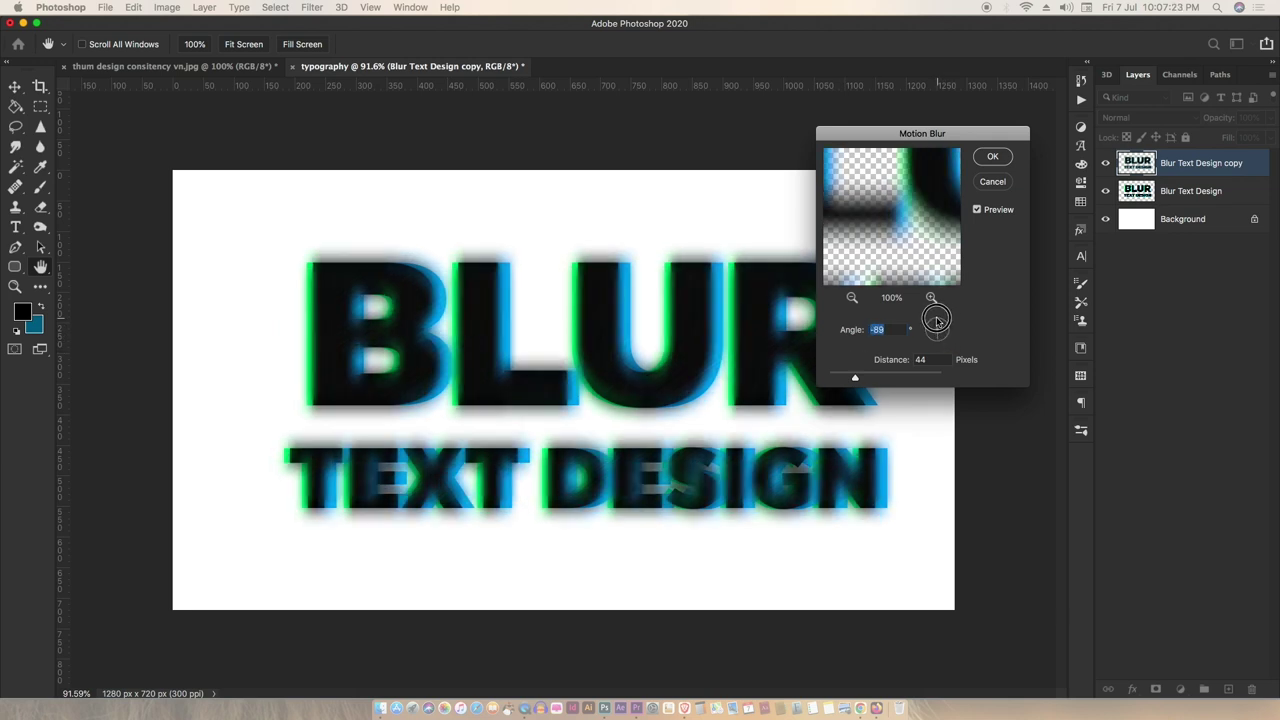
drag(852, 379, 837, 377)
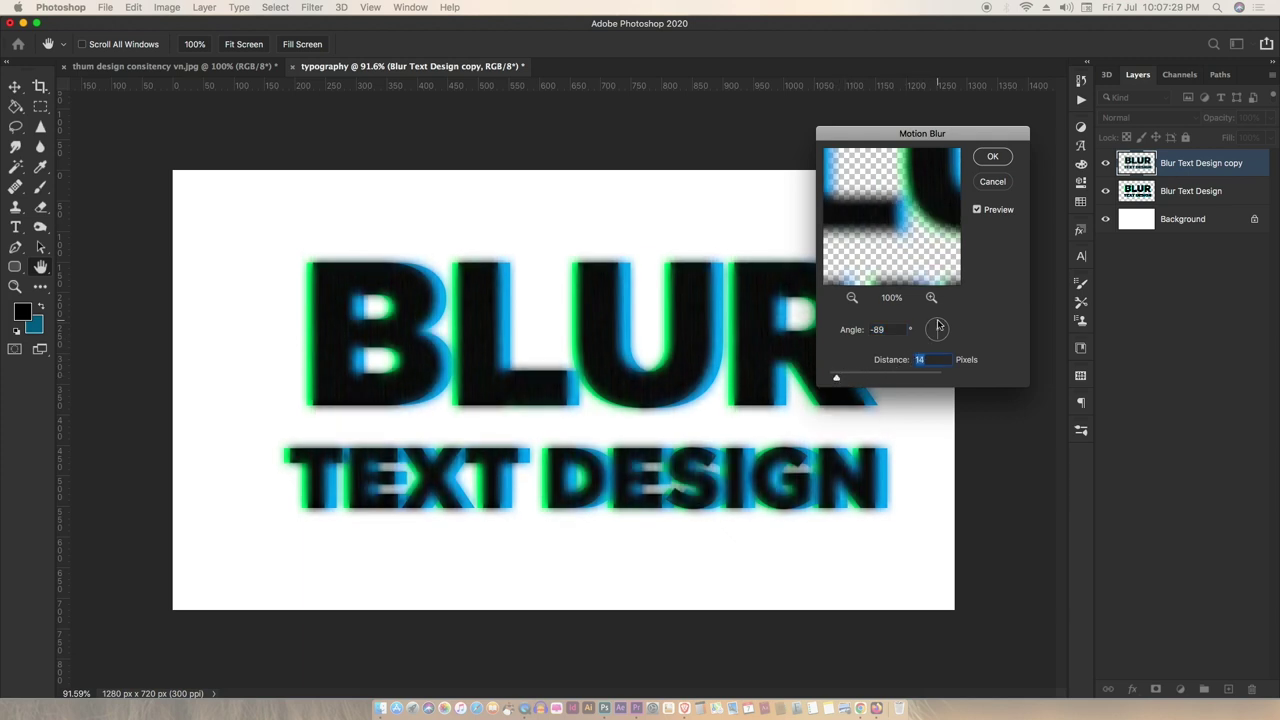
drag(940, 322, 938, 317)
click(905, 360)
key(Return)
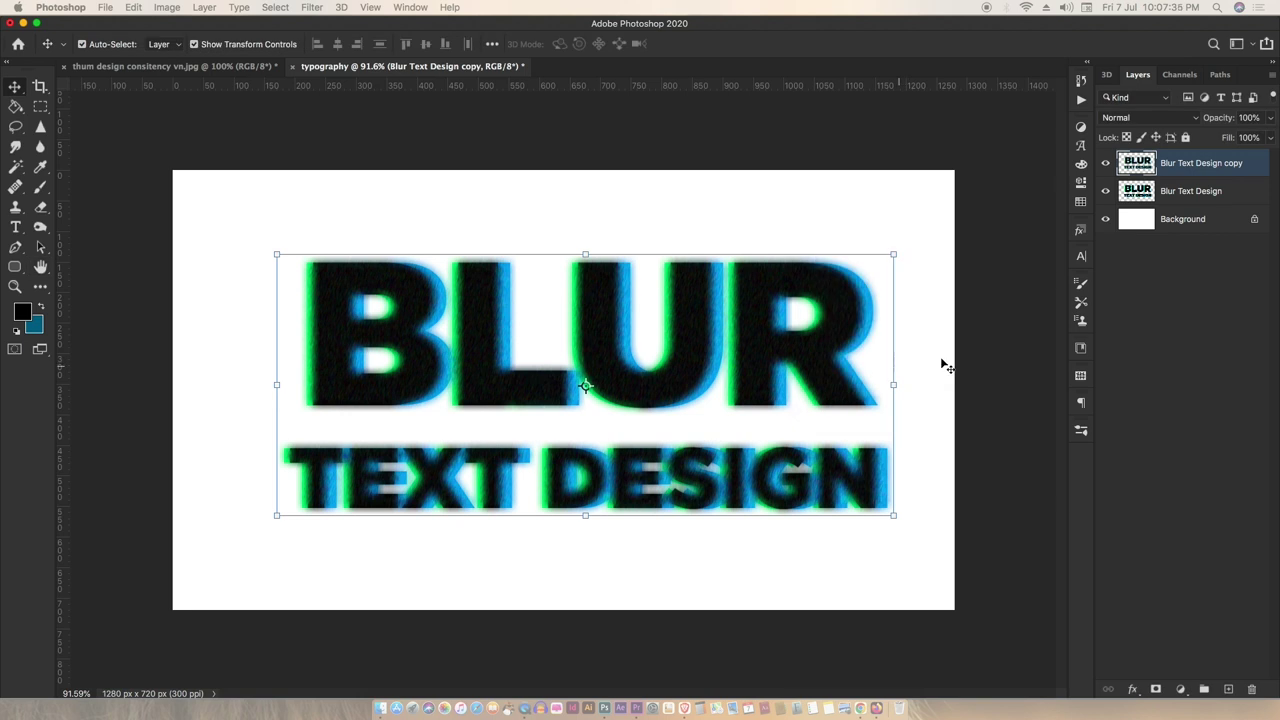
Drag the blurred copy below the sharp text layer and nudge the sharp text upward
drag(1128, 168, 1128, 205)
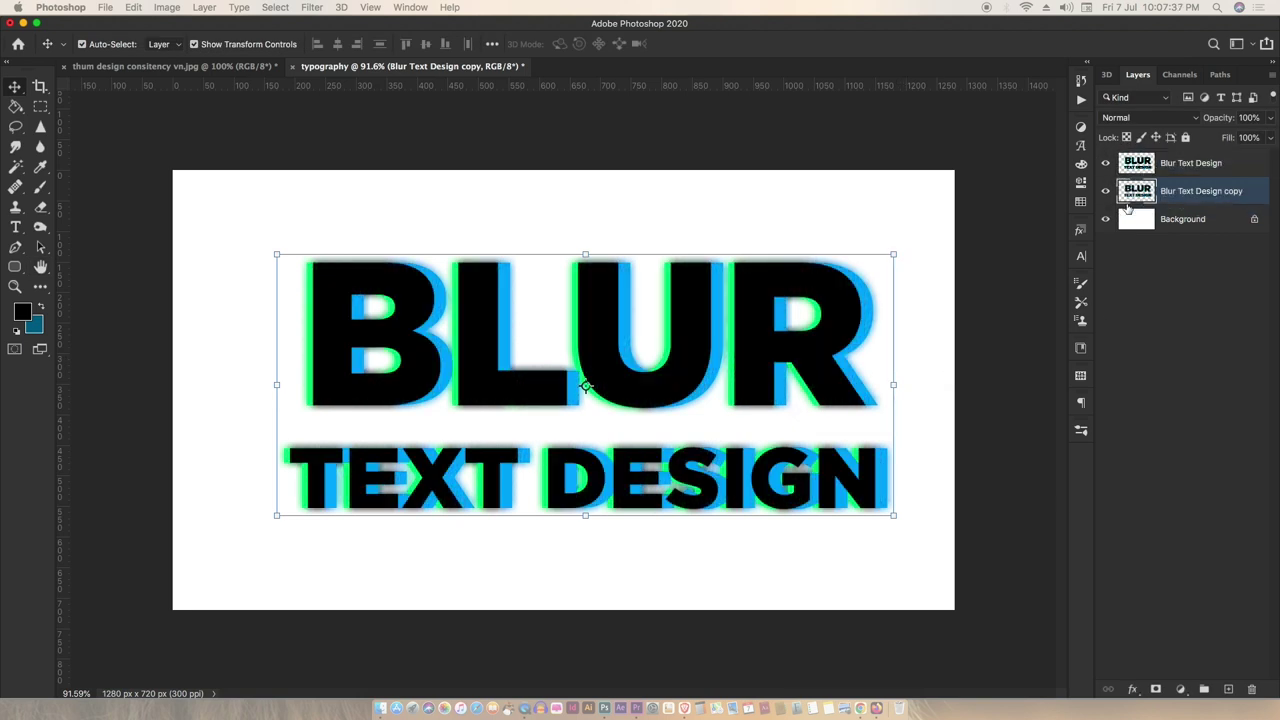
drag(838, 356, 828, 325)
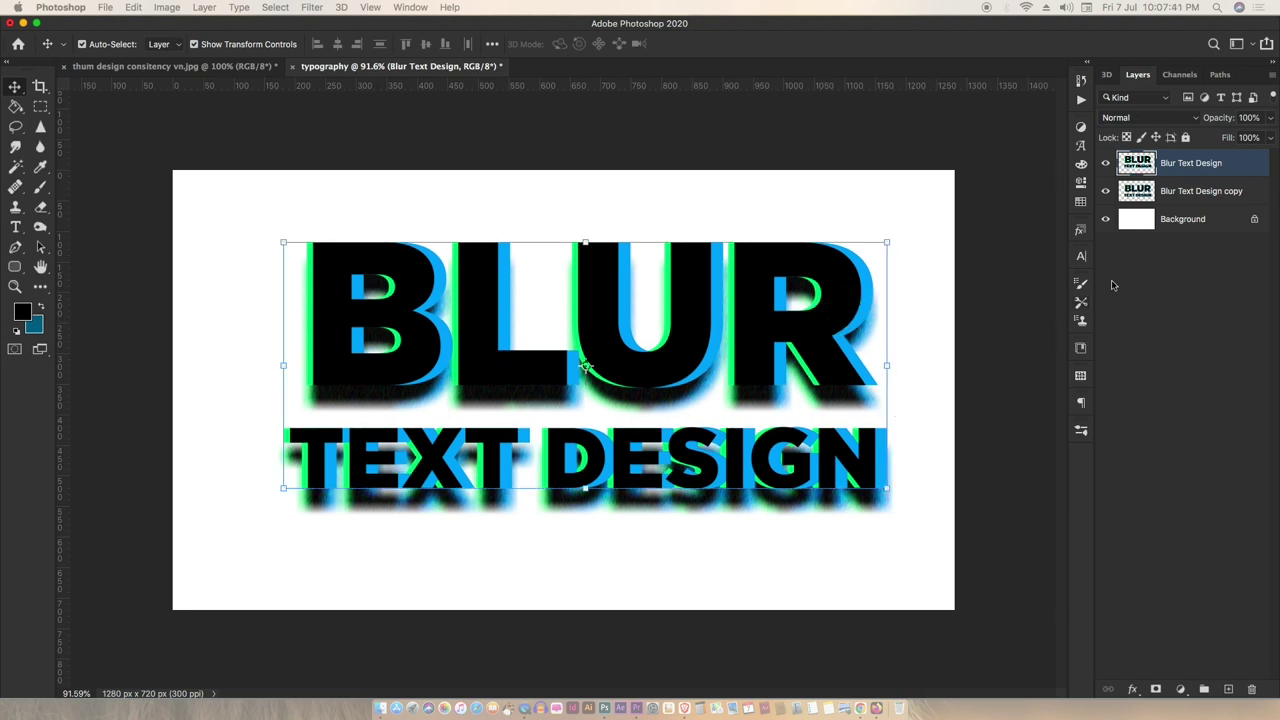
click(1135, 195)
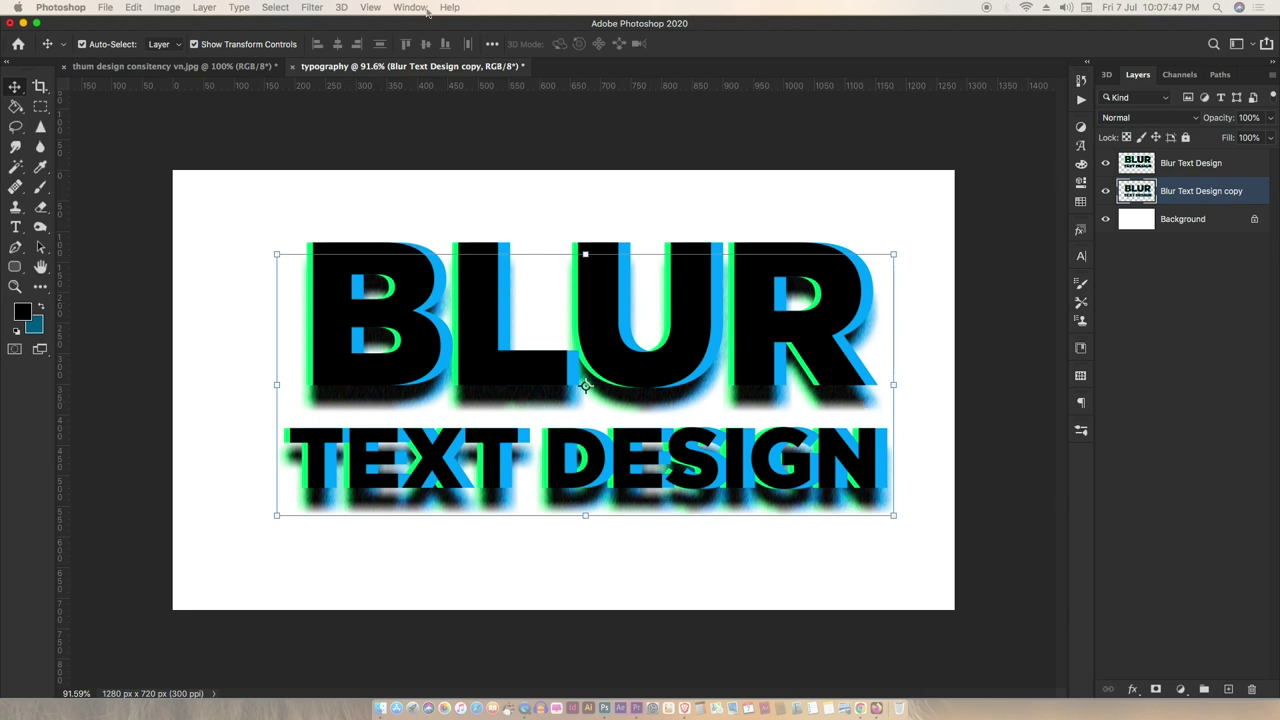
click(324, 9)
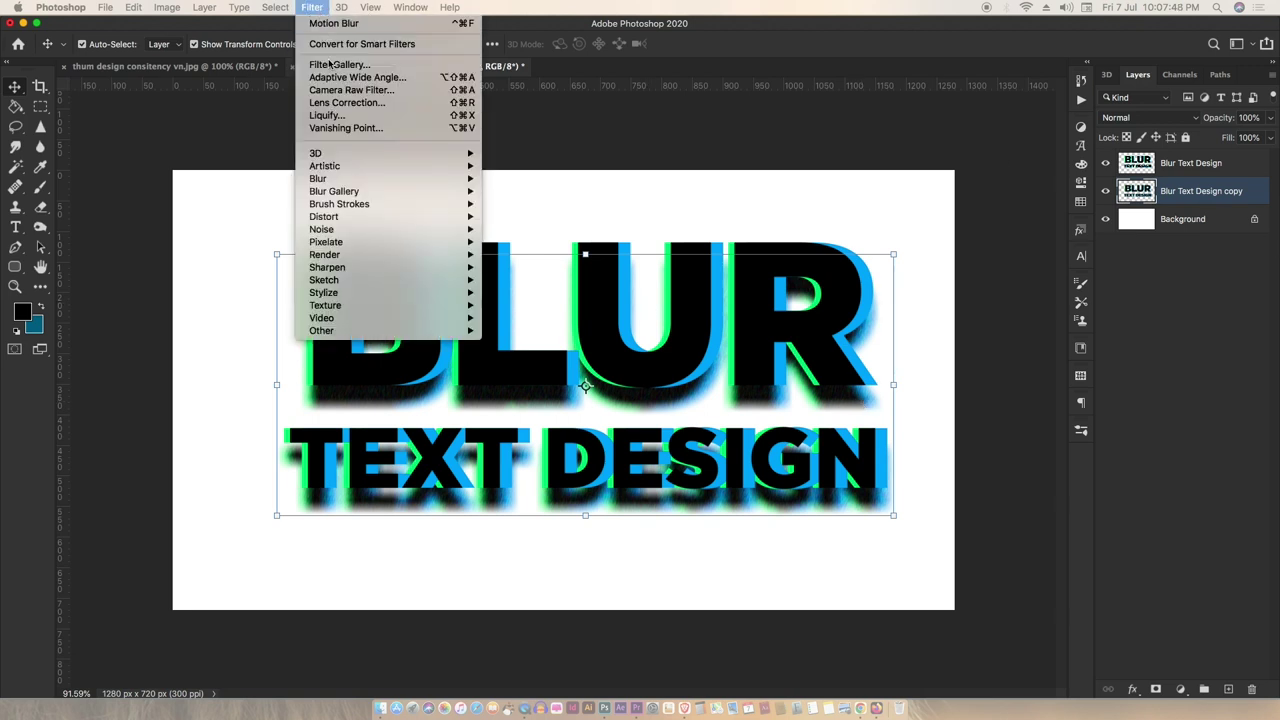
click(338, 117)
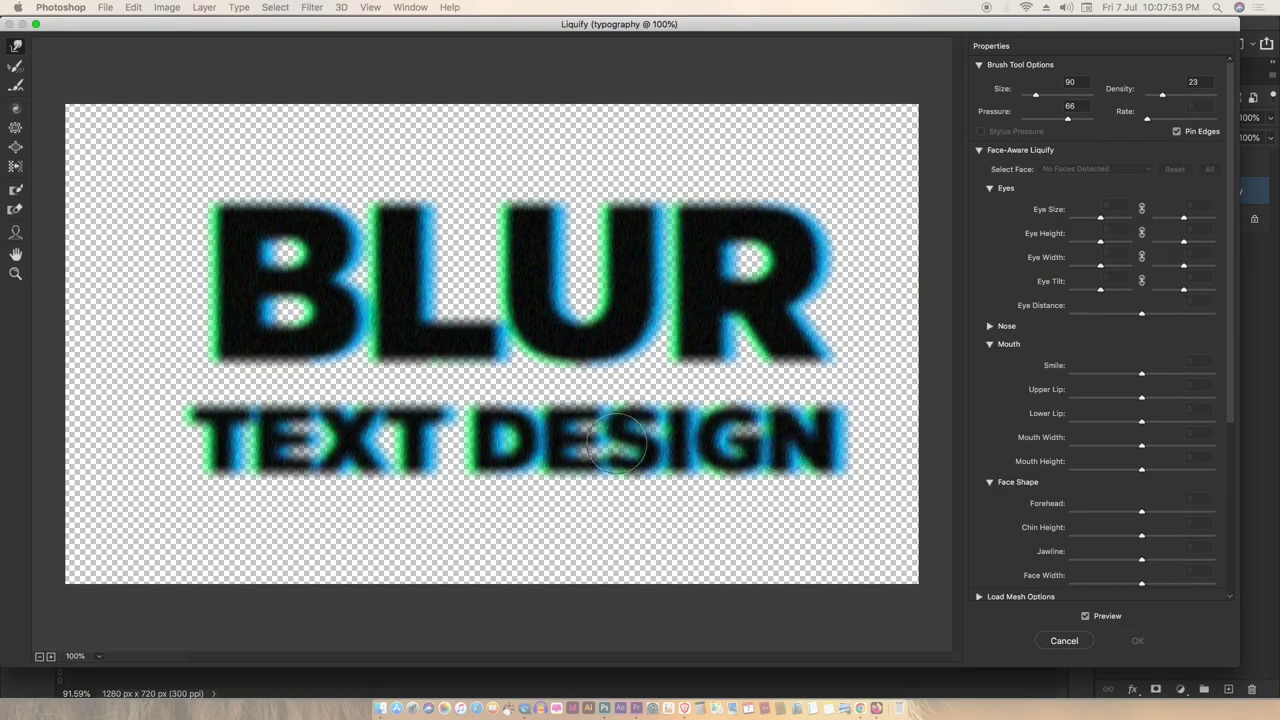
Smear dark drips down from the SIG and N of DESIGN and the T of TEXT
mouse_move(620, 447)
mouse_down()
mouse_move(685, 472)
mouse_move(776, 453)
mouse_up()
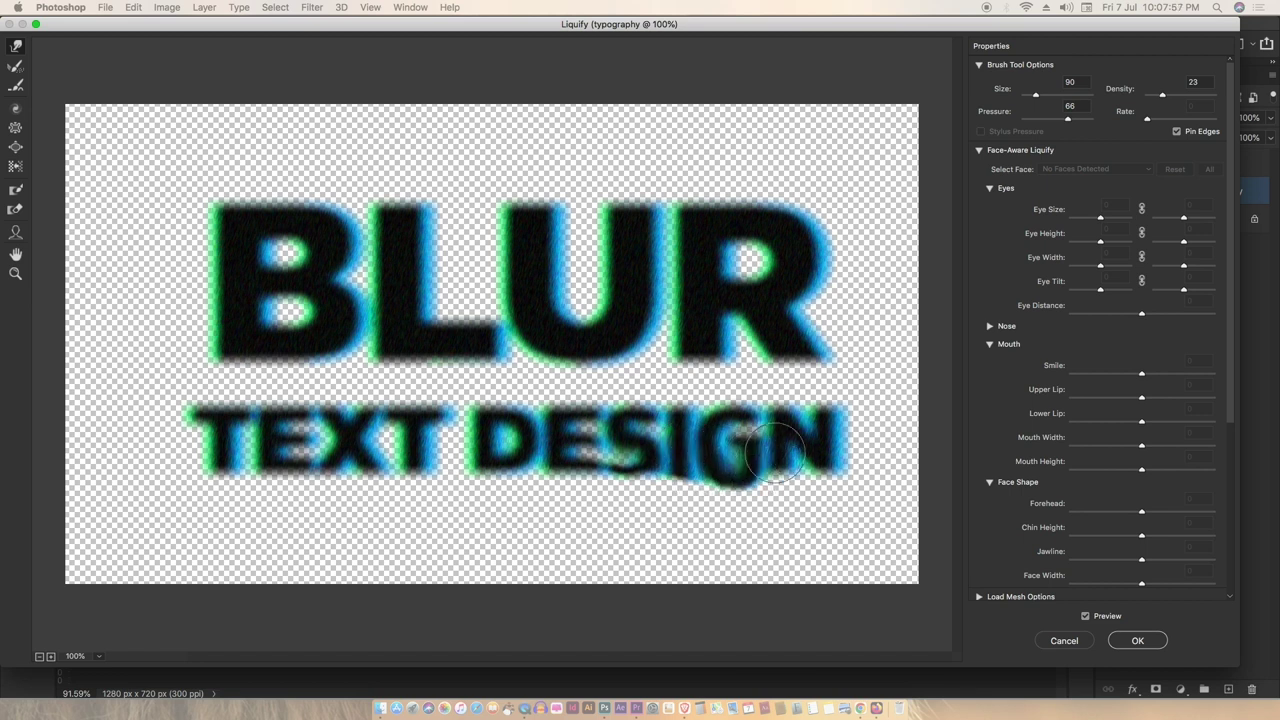
mouse_move(774, 453)
mouse_down()
mouse_move(825, 488)
mouse_move(655, 460)
mouse_move(571, 466)
mouse_up()
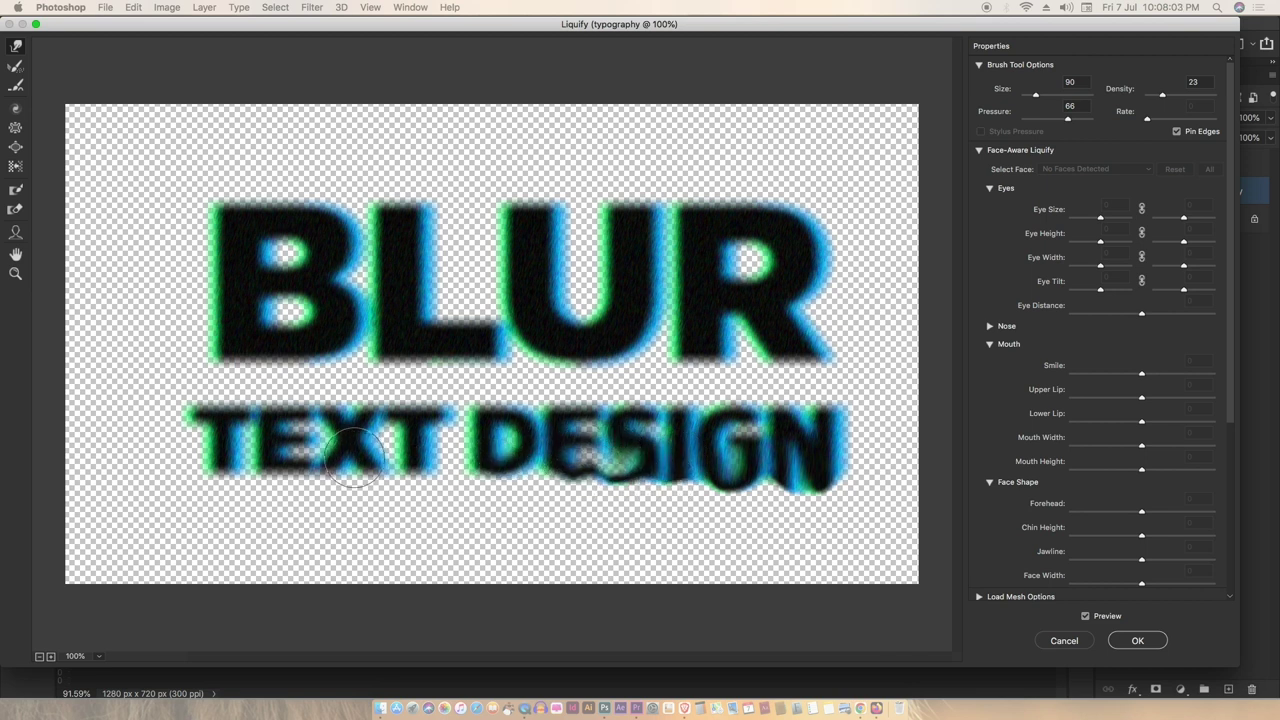
mouse_move(229, 443)
mouse_down()
mouse_move(210, 505)
mouse_move(286, 471)
mouse_move(232, 463)
mouse_move(214, 500)
mouse_move(387, 450)
mouse_up()
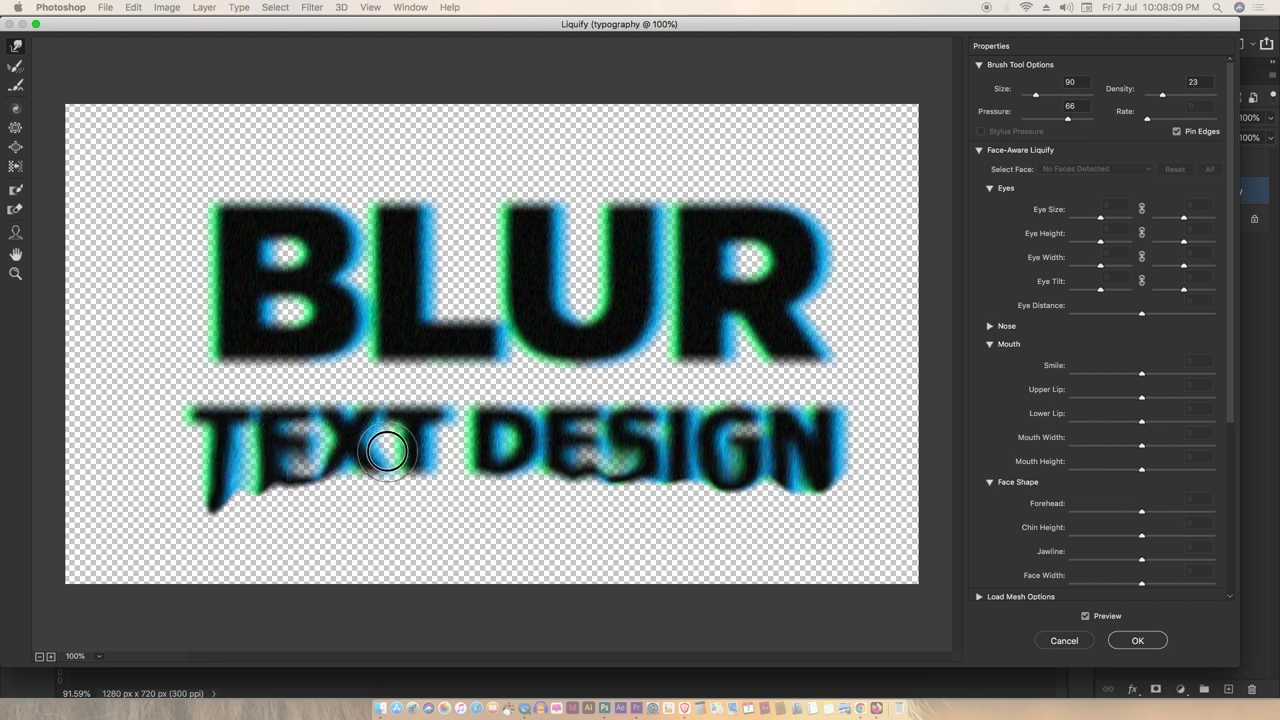
Push spikes up from the tops of the B, U and R, then apply the Liquify warp
mouse_move(250, 235)
mouse_down()
mouse_move(240, 143)
mouse_move(217, 183)
mouse_move(277, 227)
mouse_move(285, 198)
mouse_up()
mouse_move(543, 218)
mouse_down()
mouse_move(608, 220)
mouse_move(635, 190)
mouse_up()
mouse_move(715, 229)
mouse_down()
mouse_move(720, 149)
mouse_move(771, 163)
mouse_move(791, 197)
mouse_move(767, 218)
mouse_move(723, 220)
mouse_move(718, 200)
mouse_move(748, 188)
mouse_move(775, 131)
mouse_move(757, 194)
mouse_move(749, 157)
mouse_move(737, 200)
mouse_move(734, 149)
mouse_move(790, 215)
mouse_move(806, 149)
mouse_move(771, 194)
mouse_move(762, 160)
mouse_up()
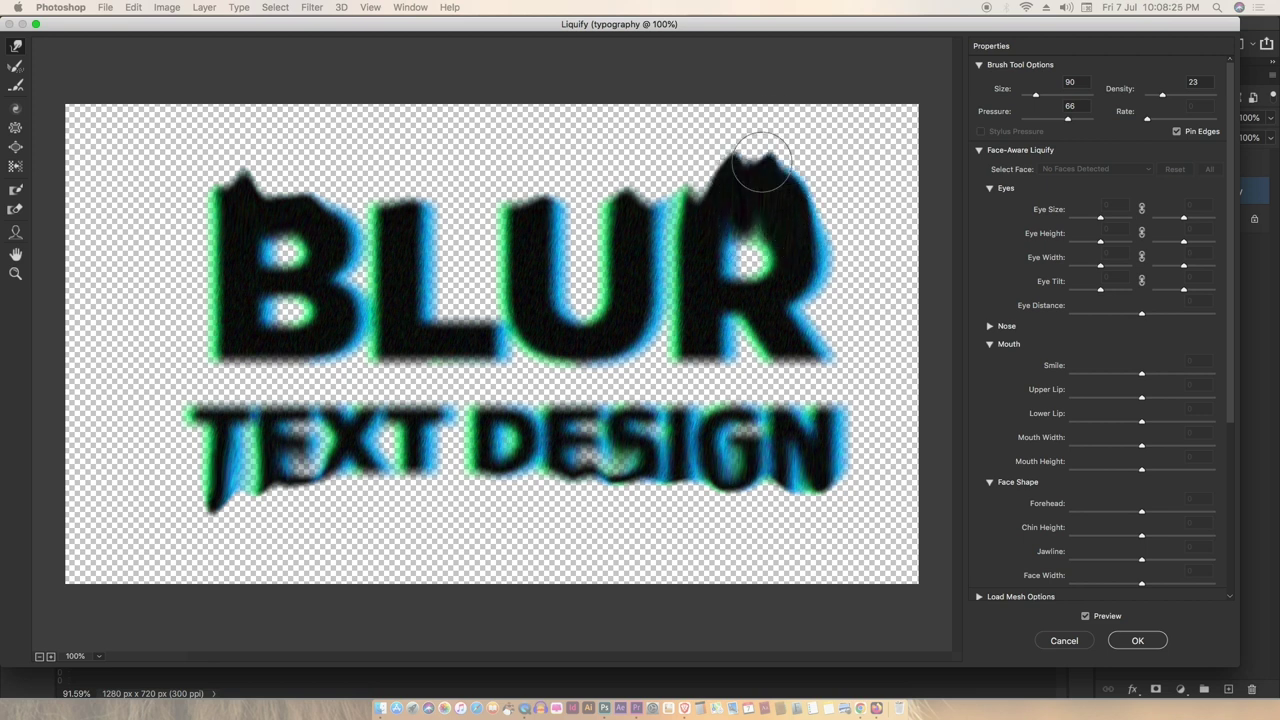
mouse_move(333, 192)
mouse_down()
mouse_move(280, 177)
mouse_move(243, 194)
mouse_move(222, 158)
mouse_up()
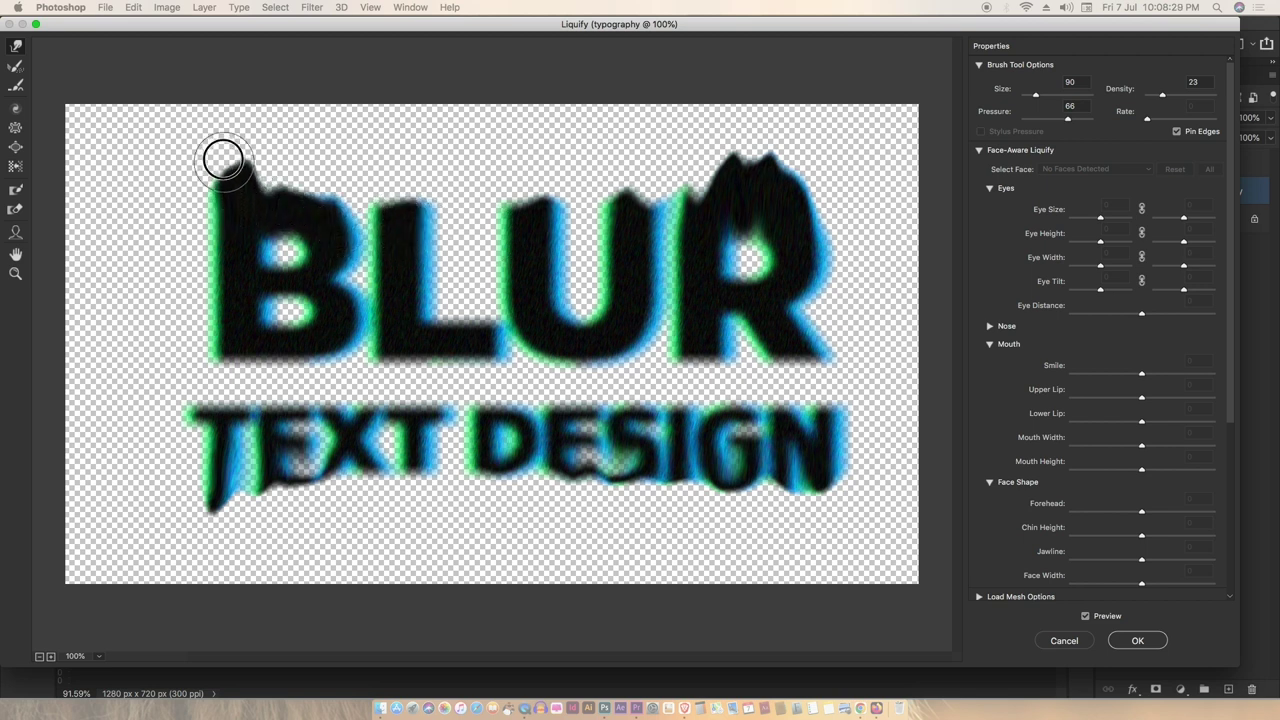
click(1130, 638)
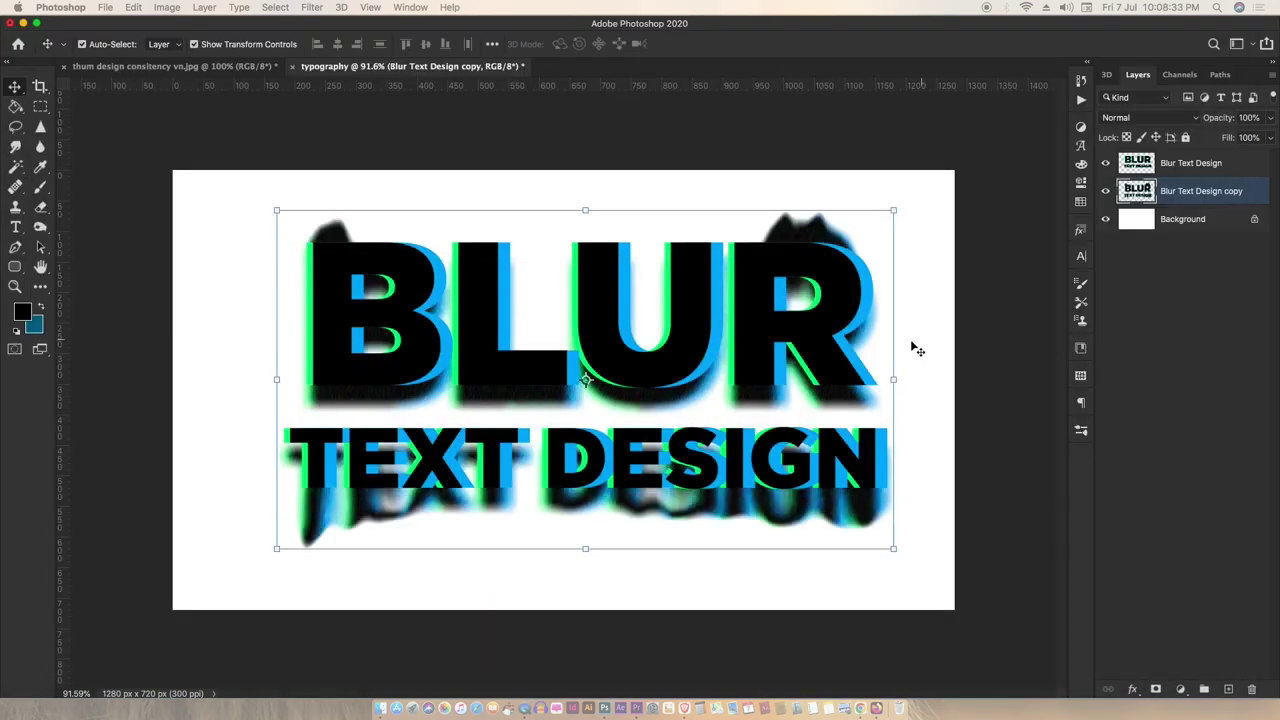
Undo an accidental squeeze, then scale the top Blur Text Design layer to about 95% with Screen blending
drag(894, 383, 871, 378)
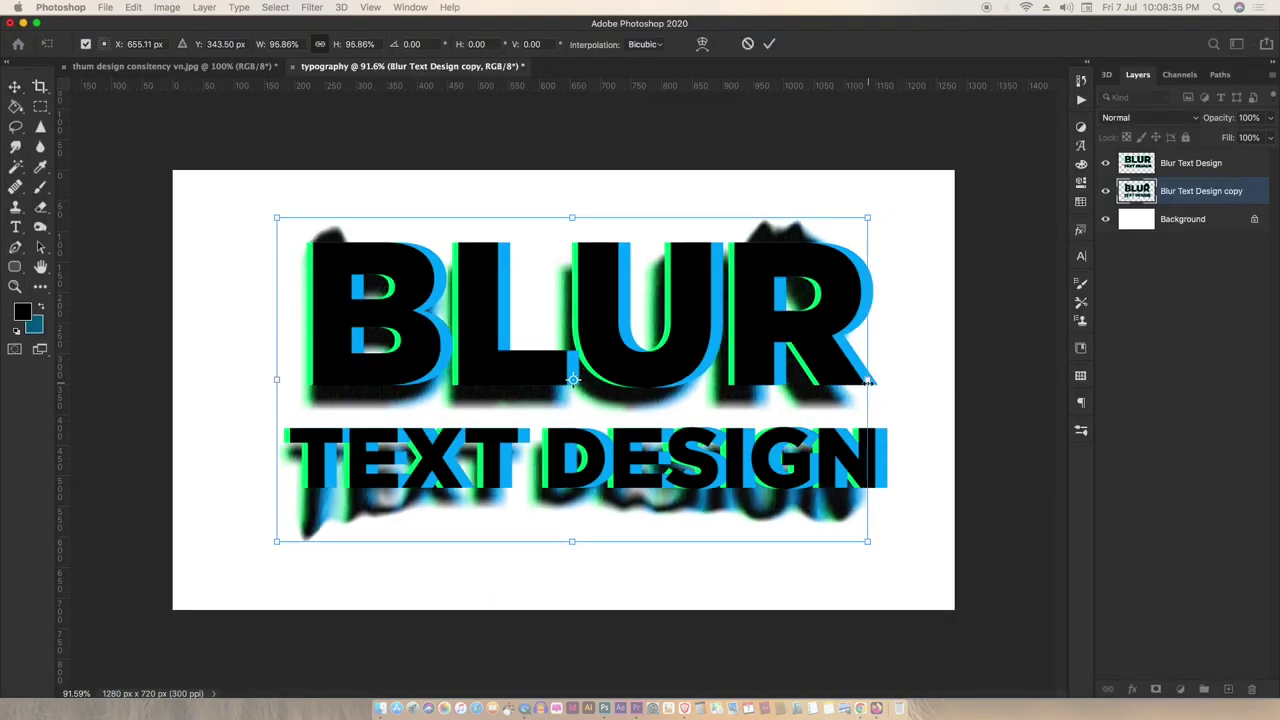
key(ctrl+z)
key(Return)
click(1190, 163)
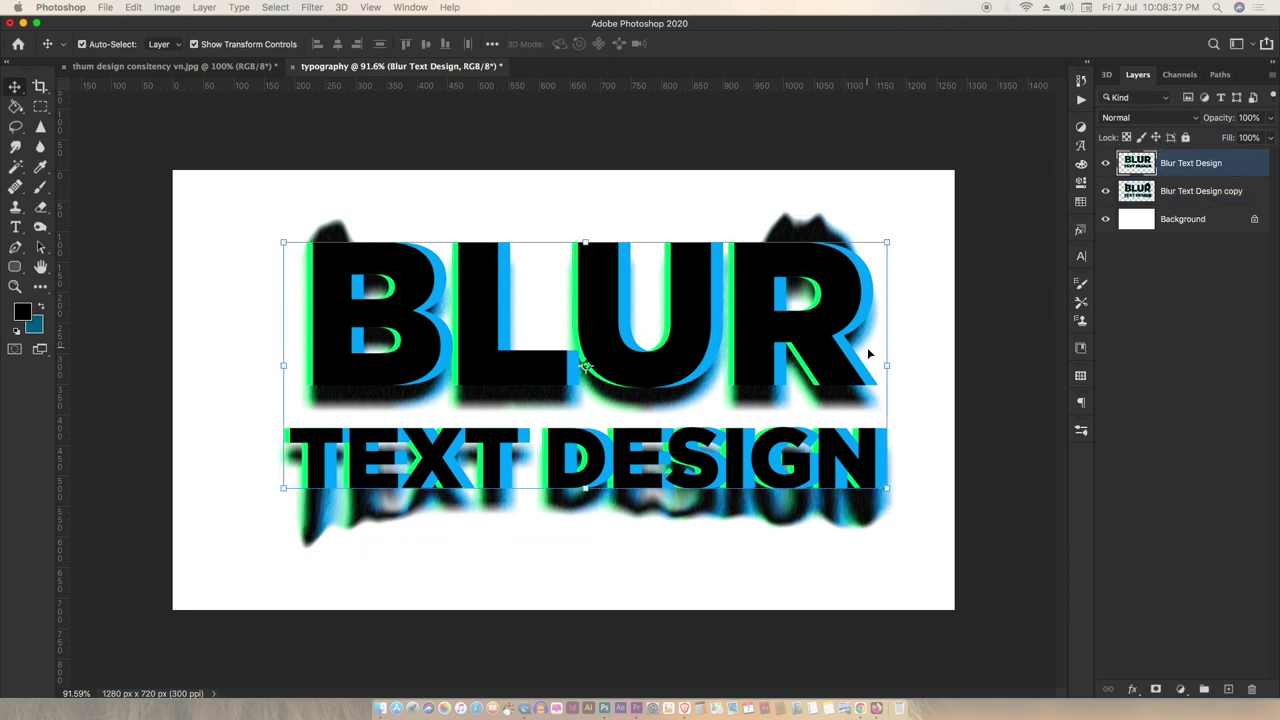
drag(887, 363, 803, 350)
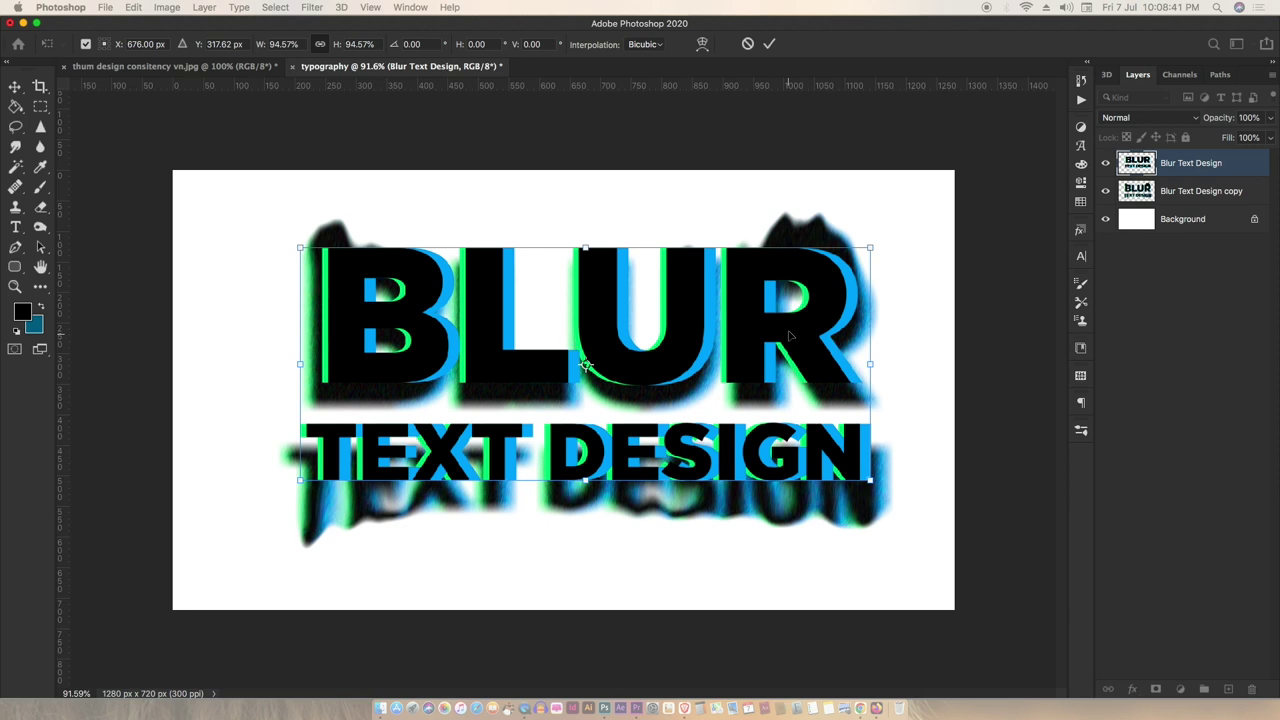
click(1190, 118)
click(1140, 222)
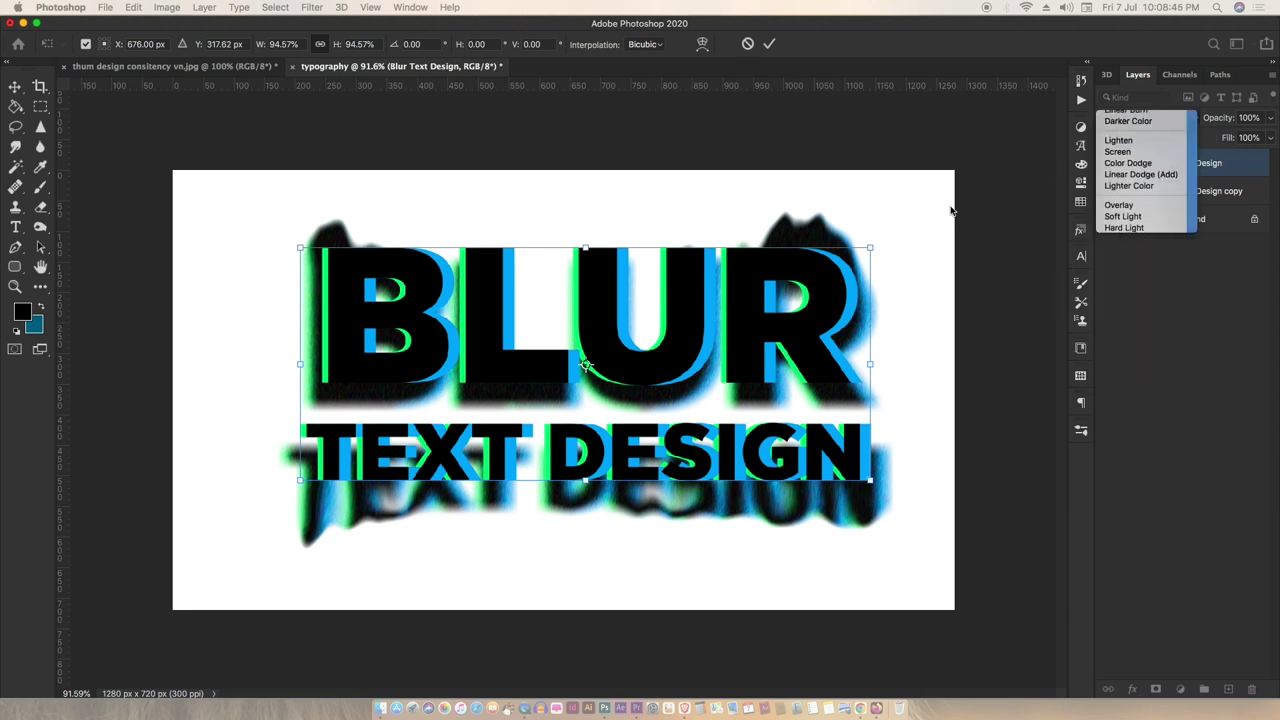
click(769, 44)
Turn the pasteboard around the canvas white
click(969, 295)
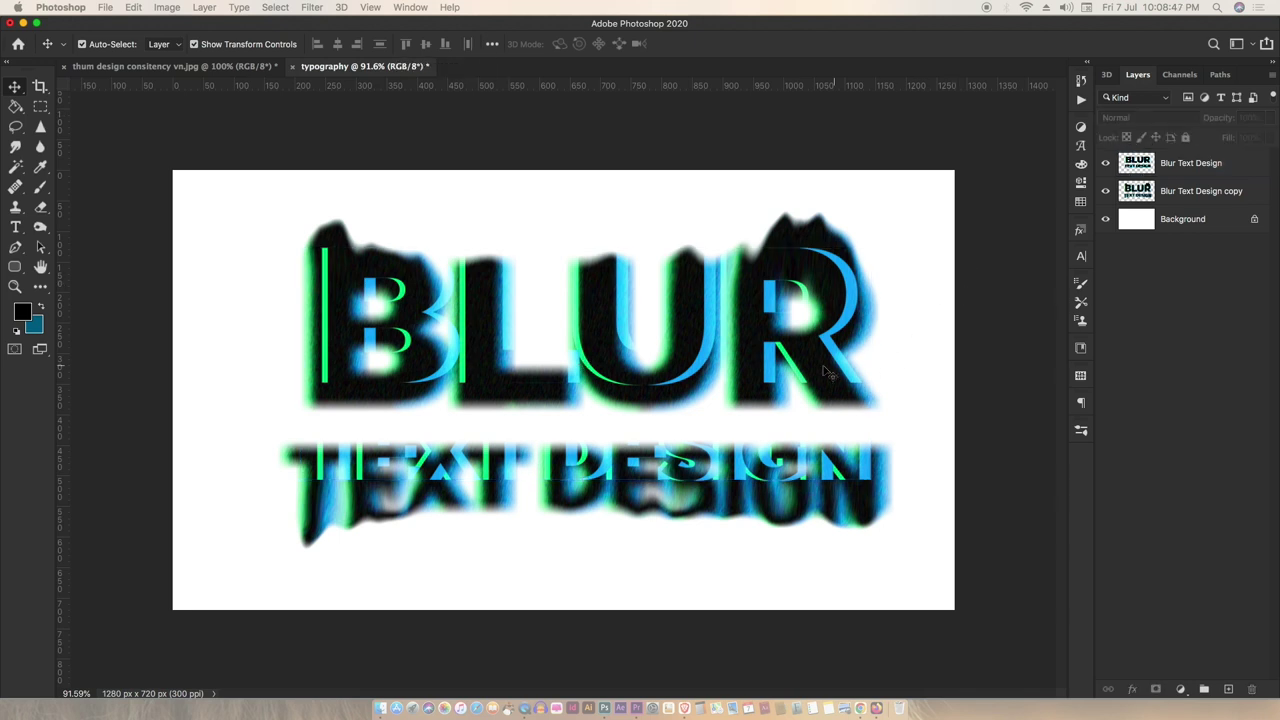
key(z)
click(815, 320)
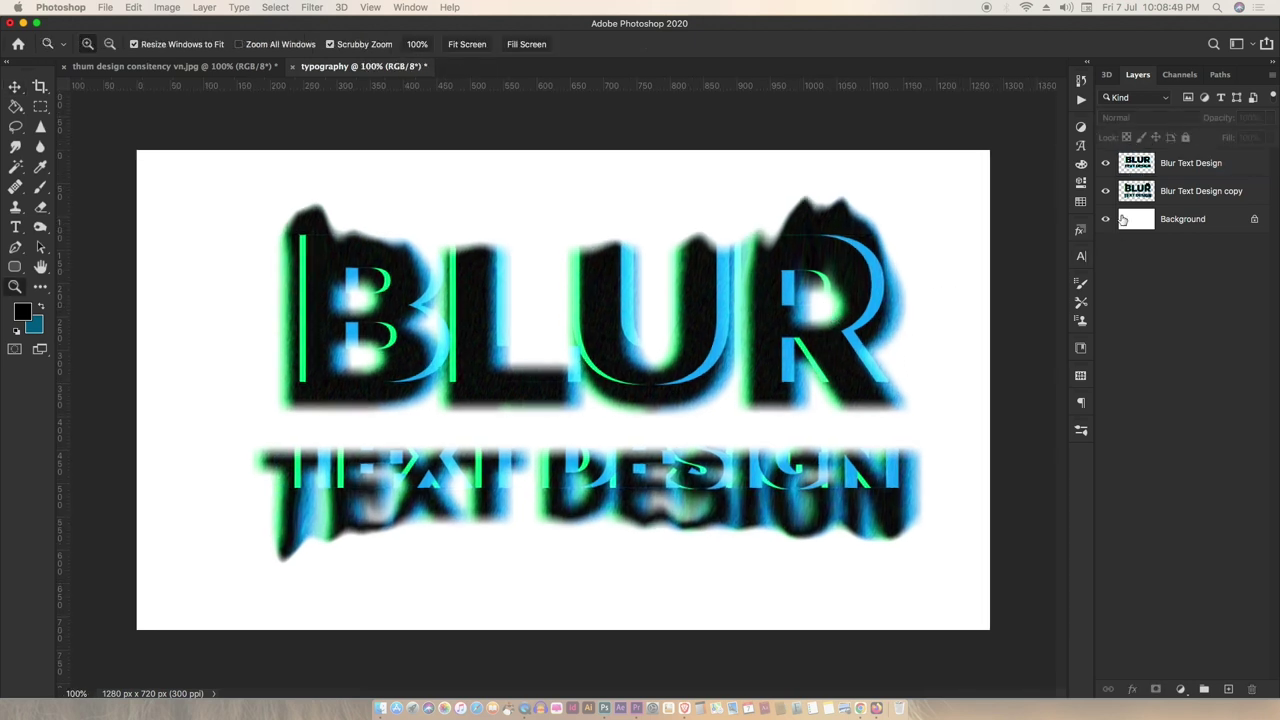
click(1137, 166)
right_click(1029, 248)
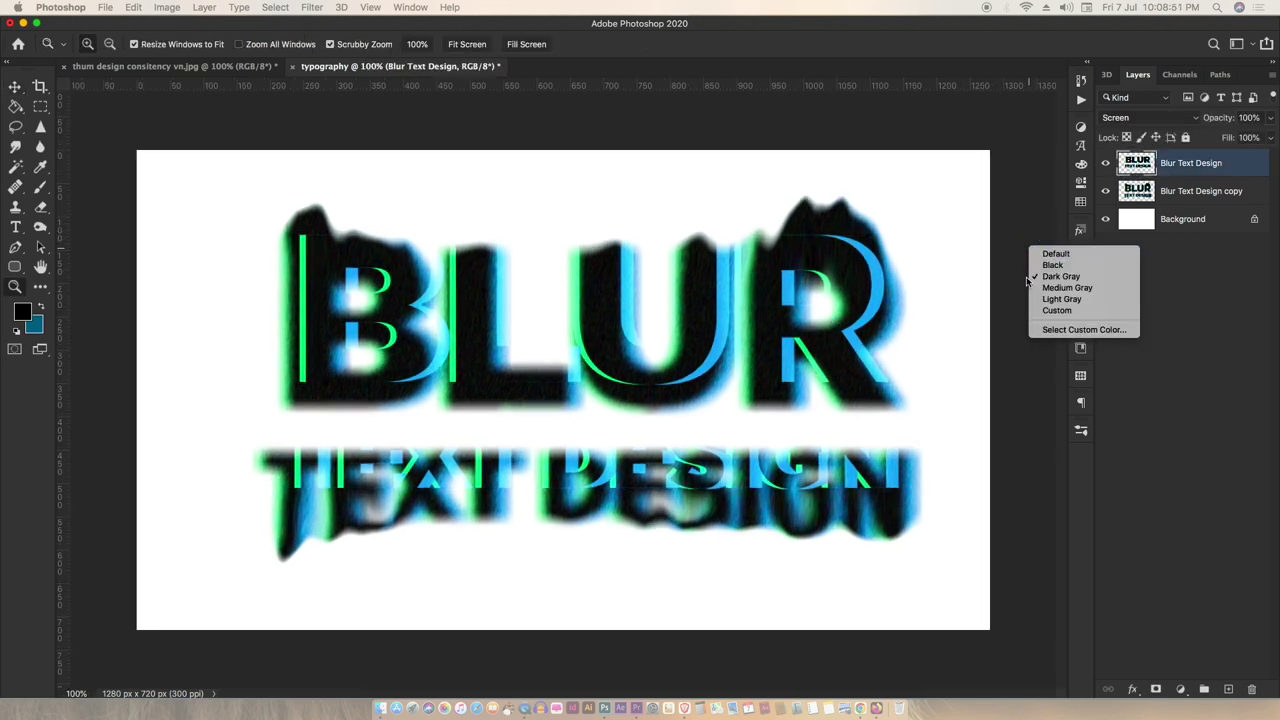
click(1054, 311)
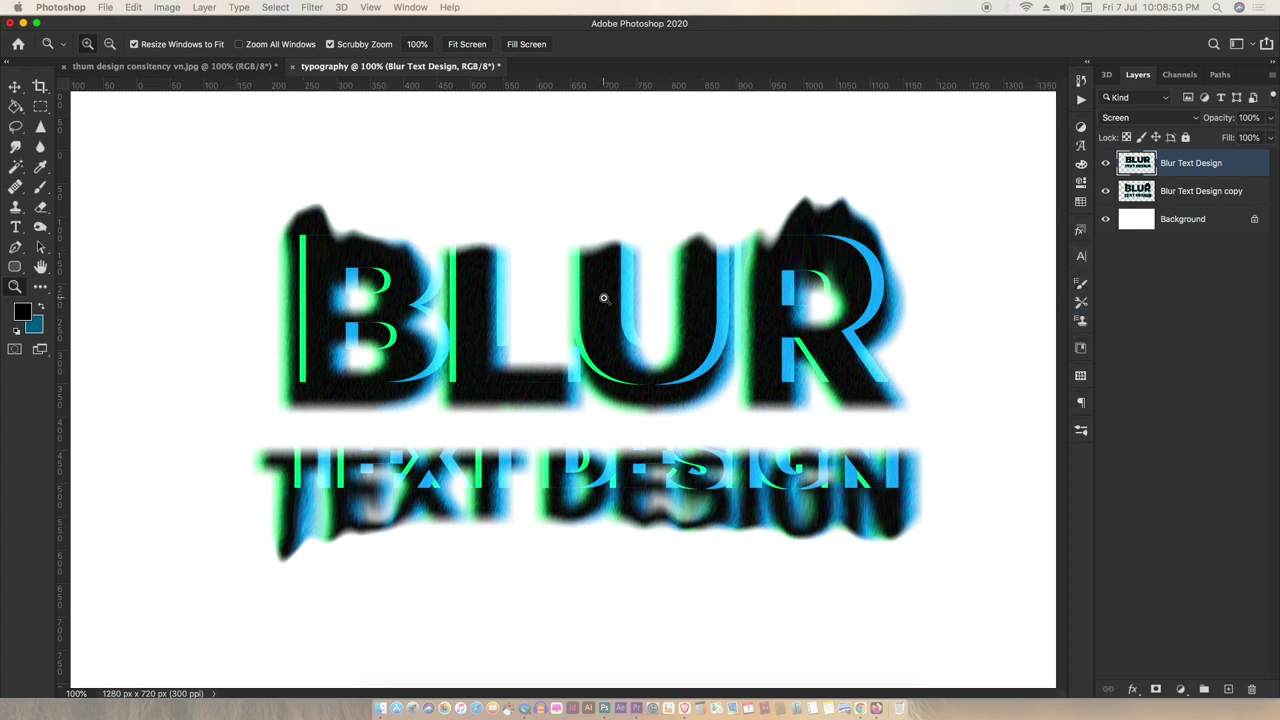
drag(604, 297, 589, 294)
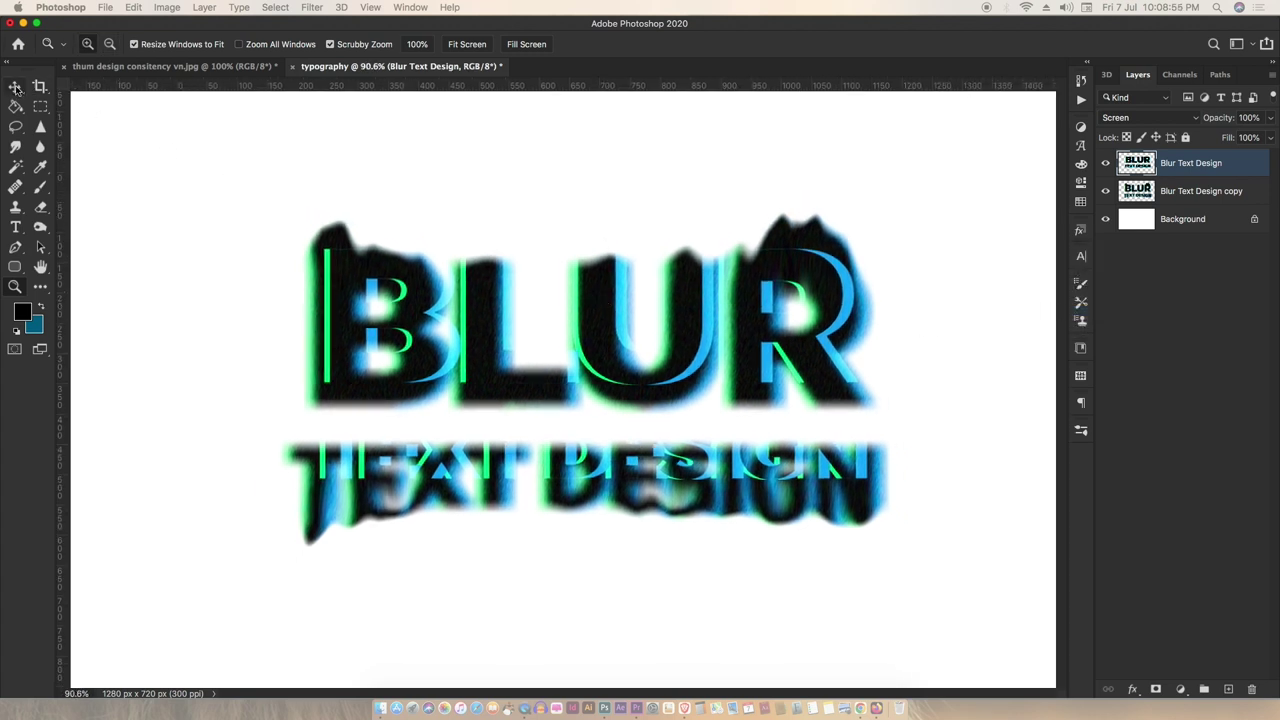
click(16, 88)
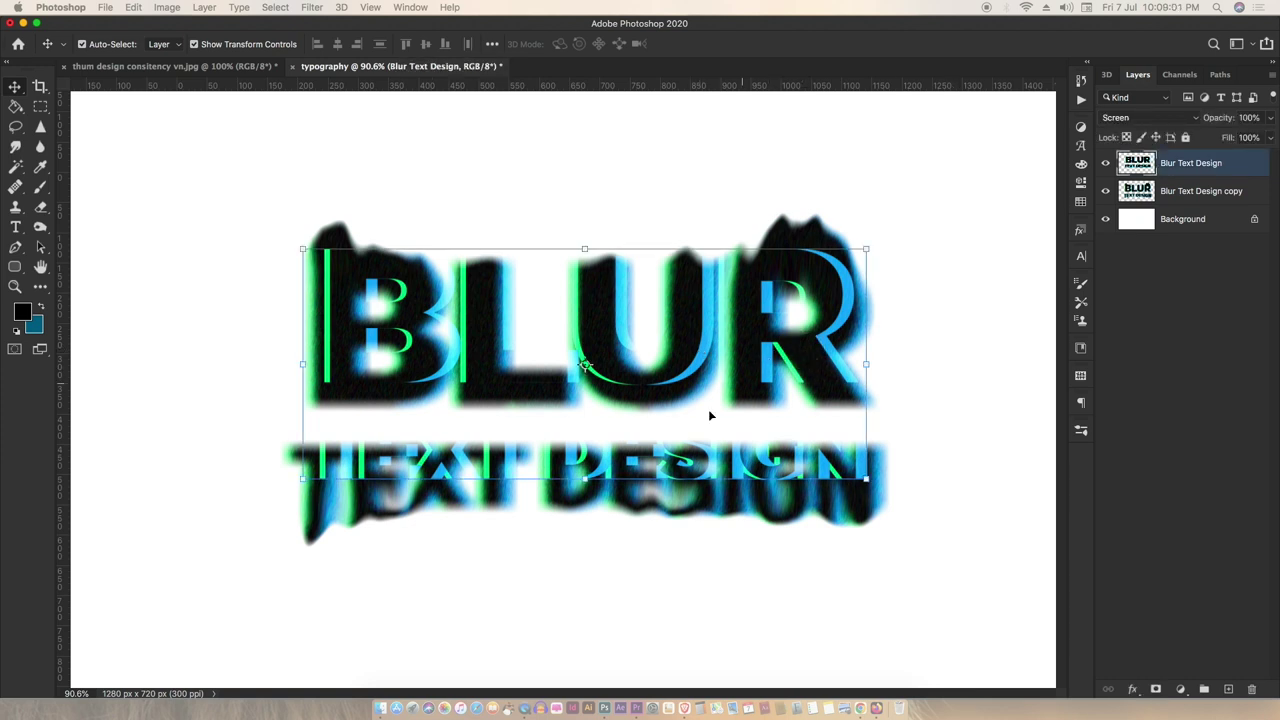
Move the top text layer down about 25 px, keeping Screen blending
drag(601, 456, 632, 453)
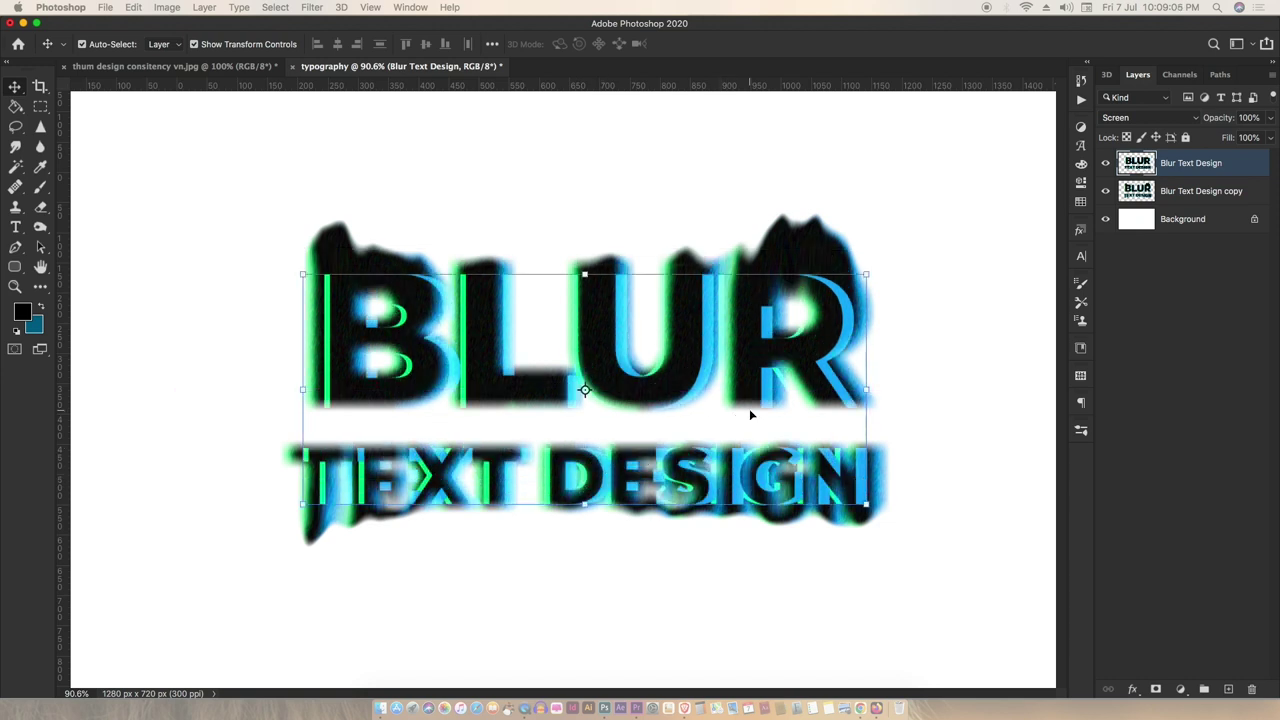
click(1185, 119)
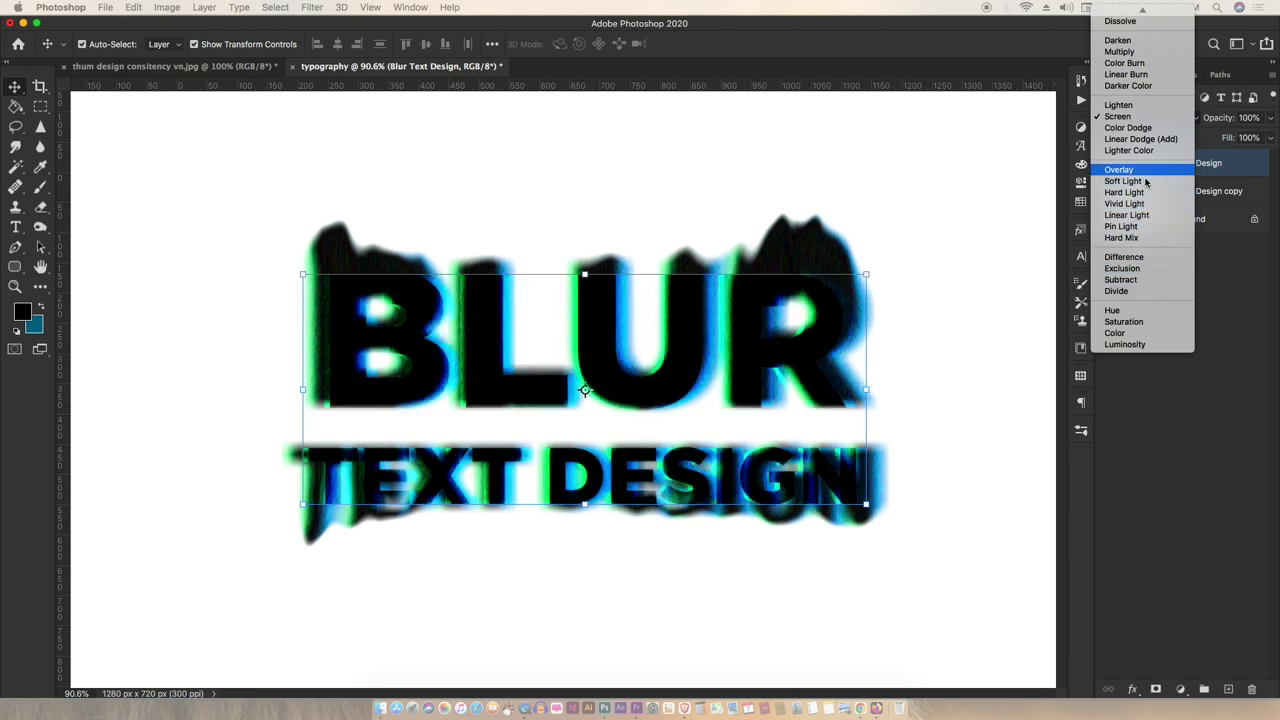
click(1178, 364)
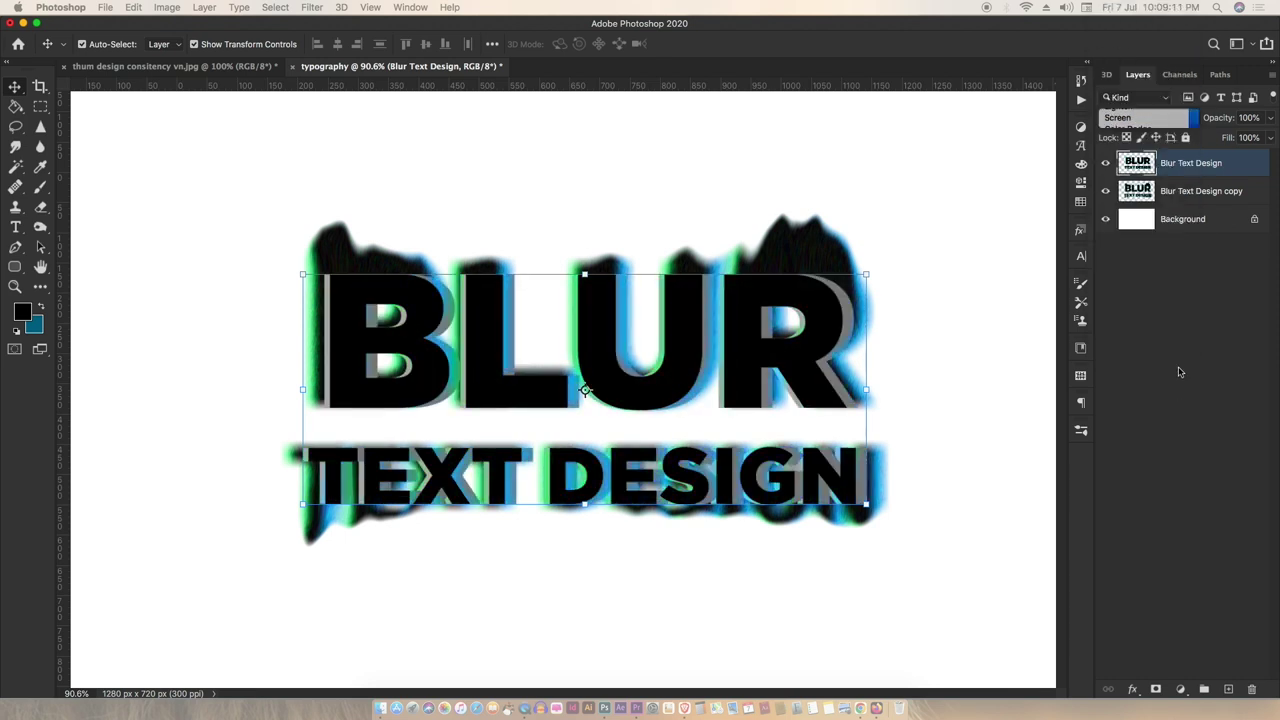
click(1172, 120)
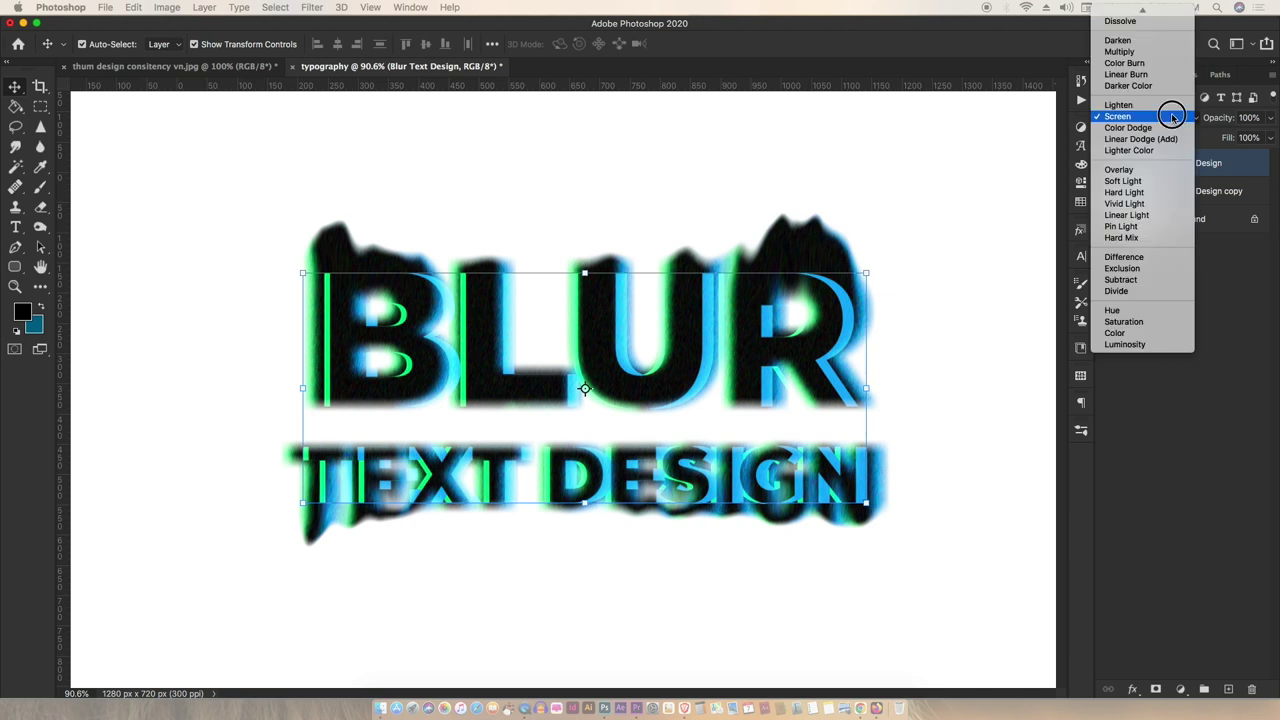
click(1172, 117)
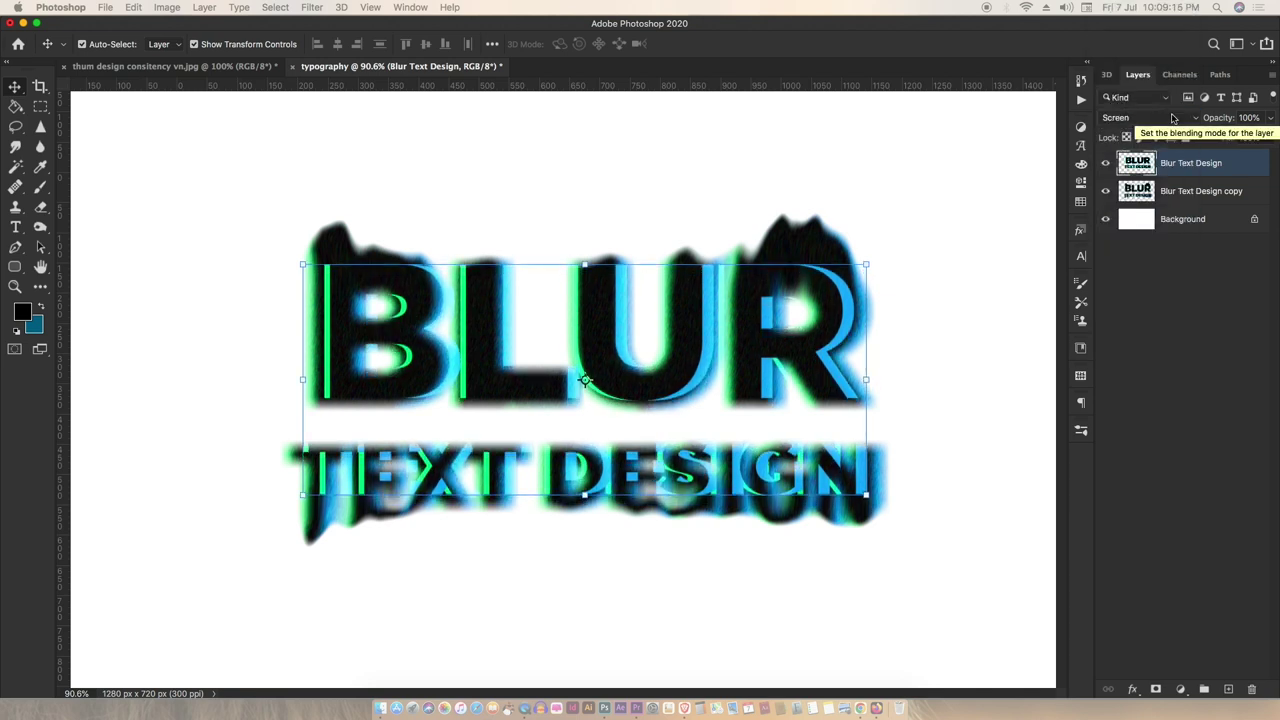
key(Left)
key(Left)
key(Right)
key(Right)
key(Right)
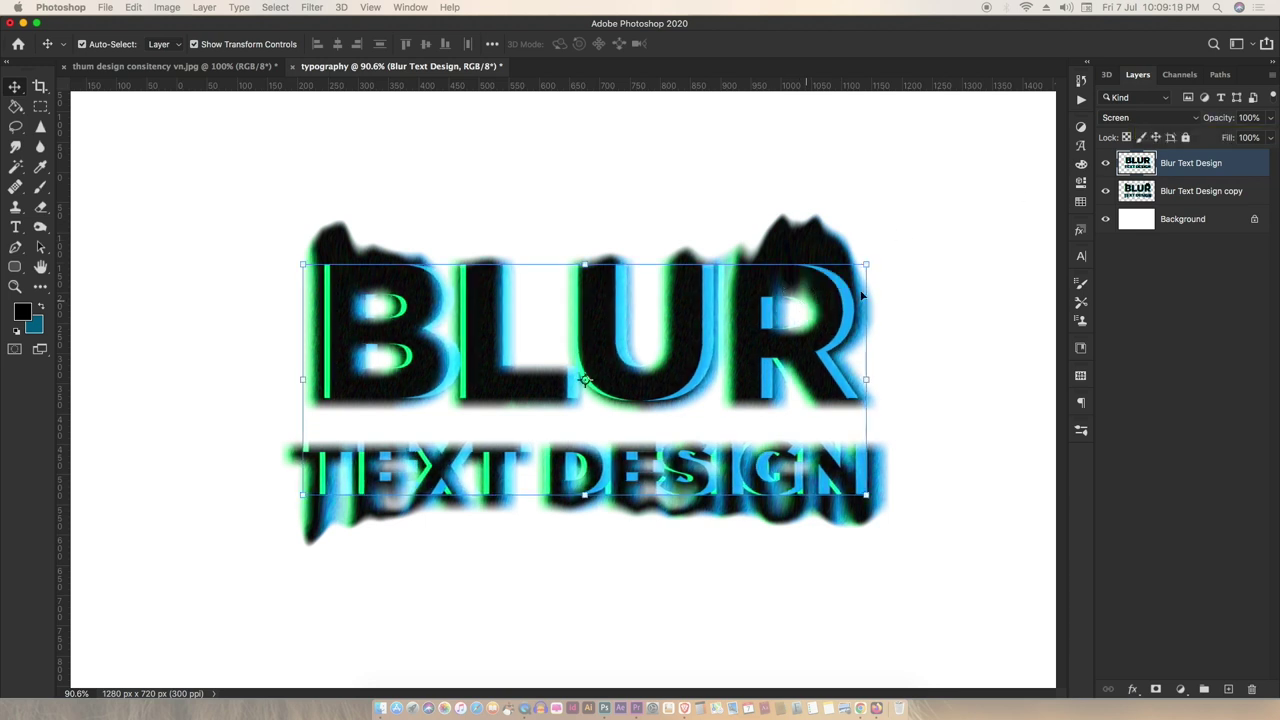
Switch the top layer to Linear Burn and add a layer mask to Blur Text Design
click(1148, 117)
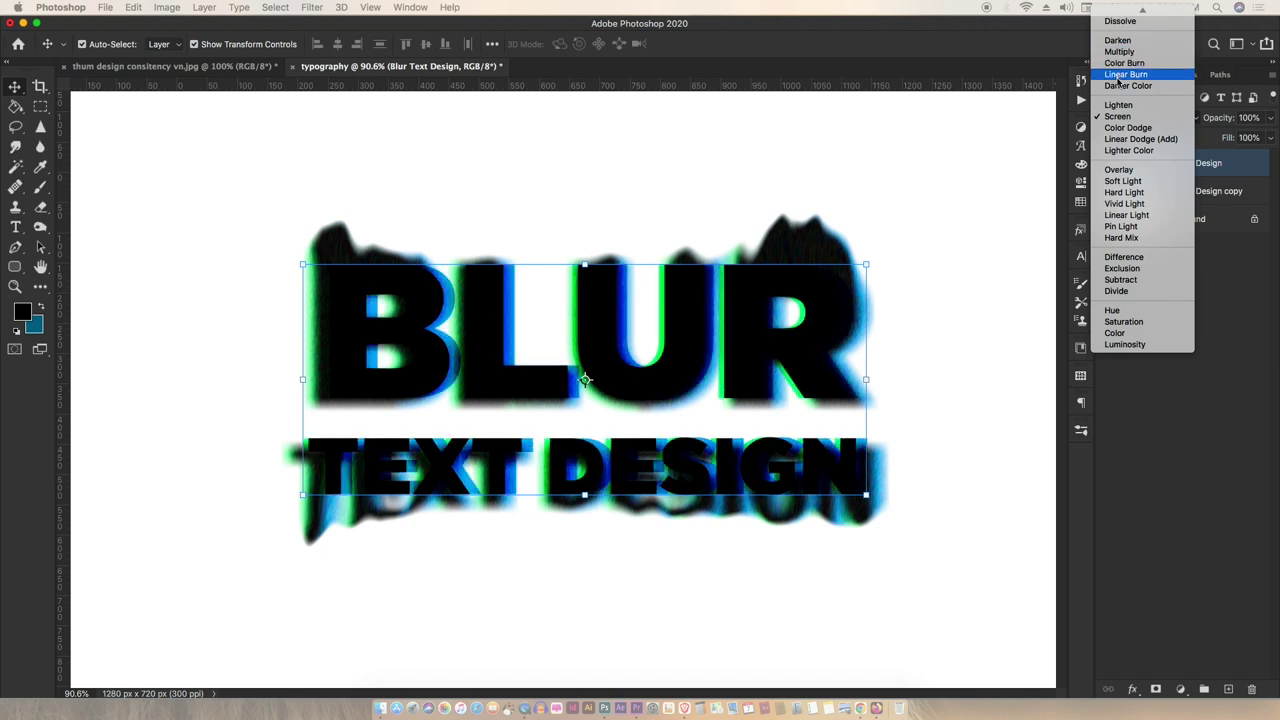
click(1119, 74)
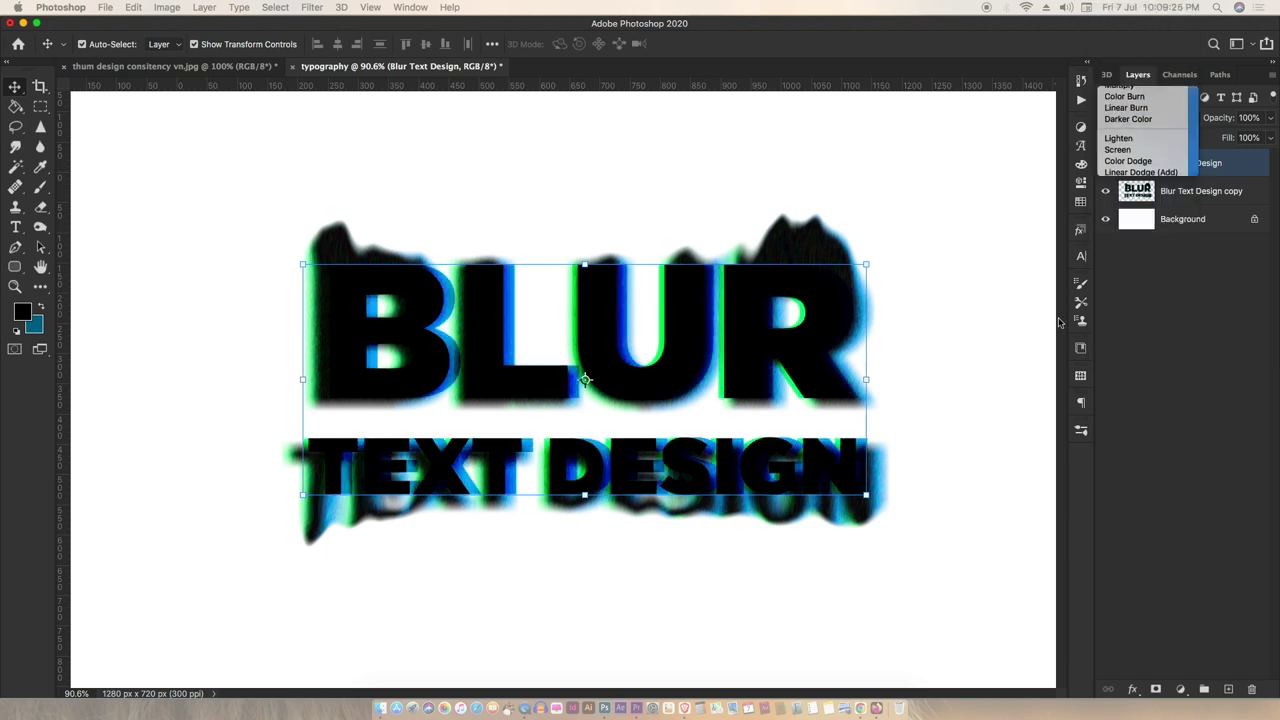
click(934, 477)
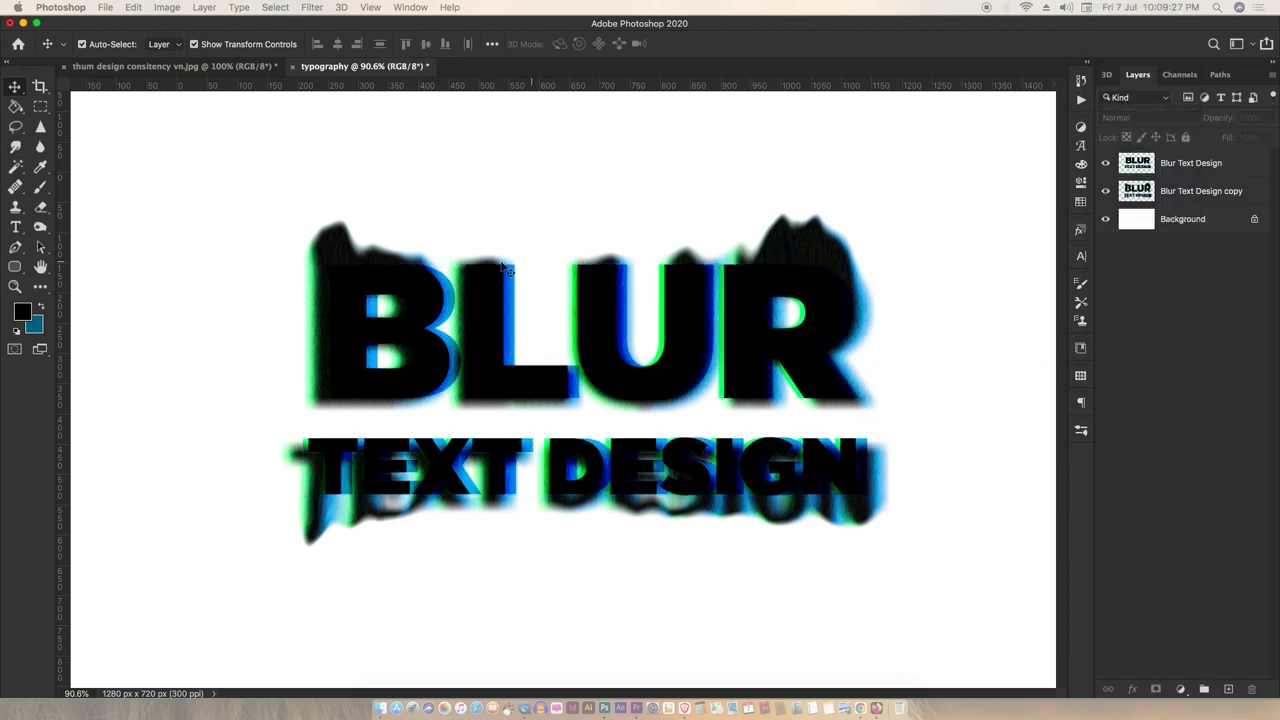
click(1138, 170)
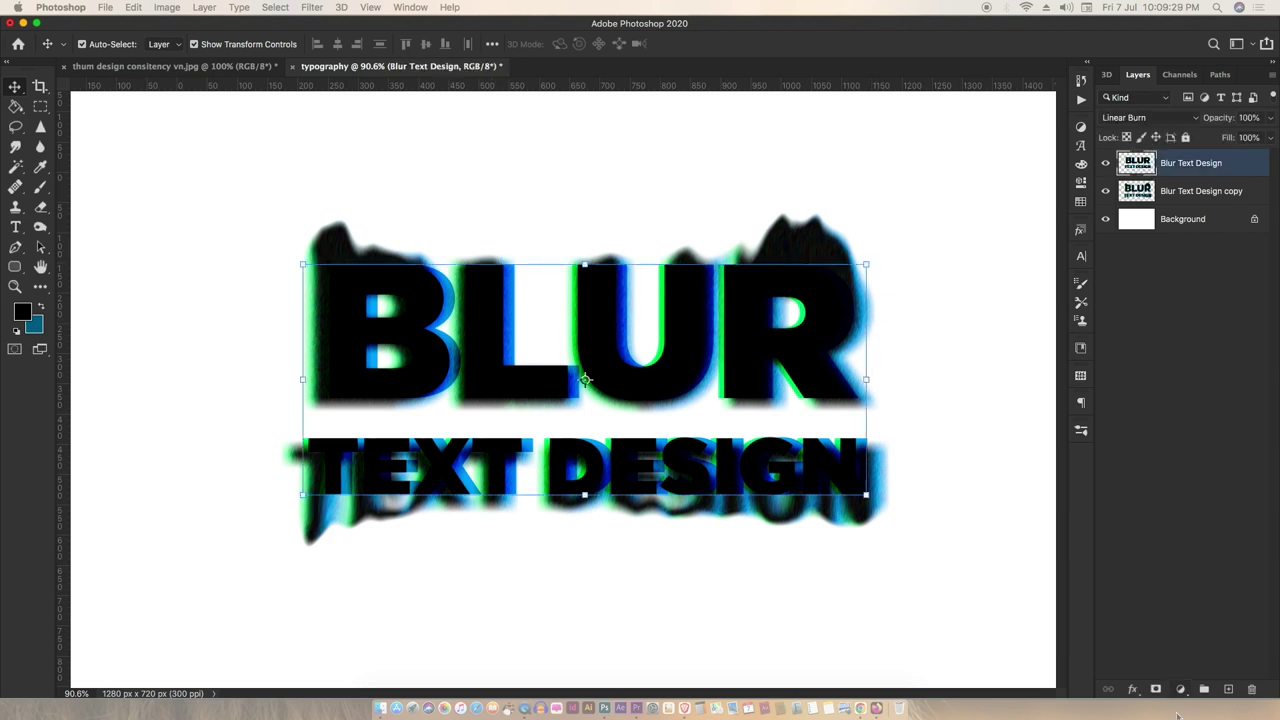
click(1156, 689)
Brush black into the mask above the U and R, around the L and U, and across DESIGN
key(b)
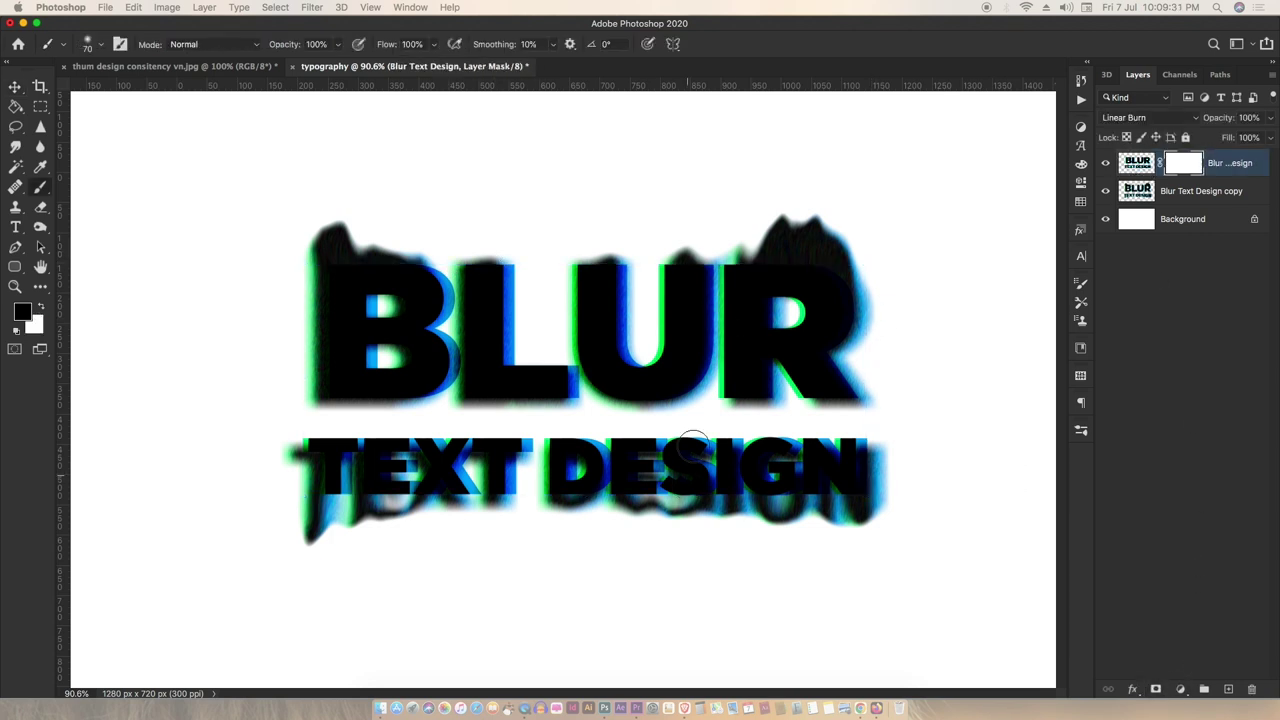
mouse_move(688, 271)
mouse_down()
mouse_move(694, 243)
mouse_move(674, 263)
mouse_move(714, 251)
mouse_move(728, 266)
mouse_move(740, 237)
mouse_up()
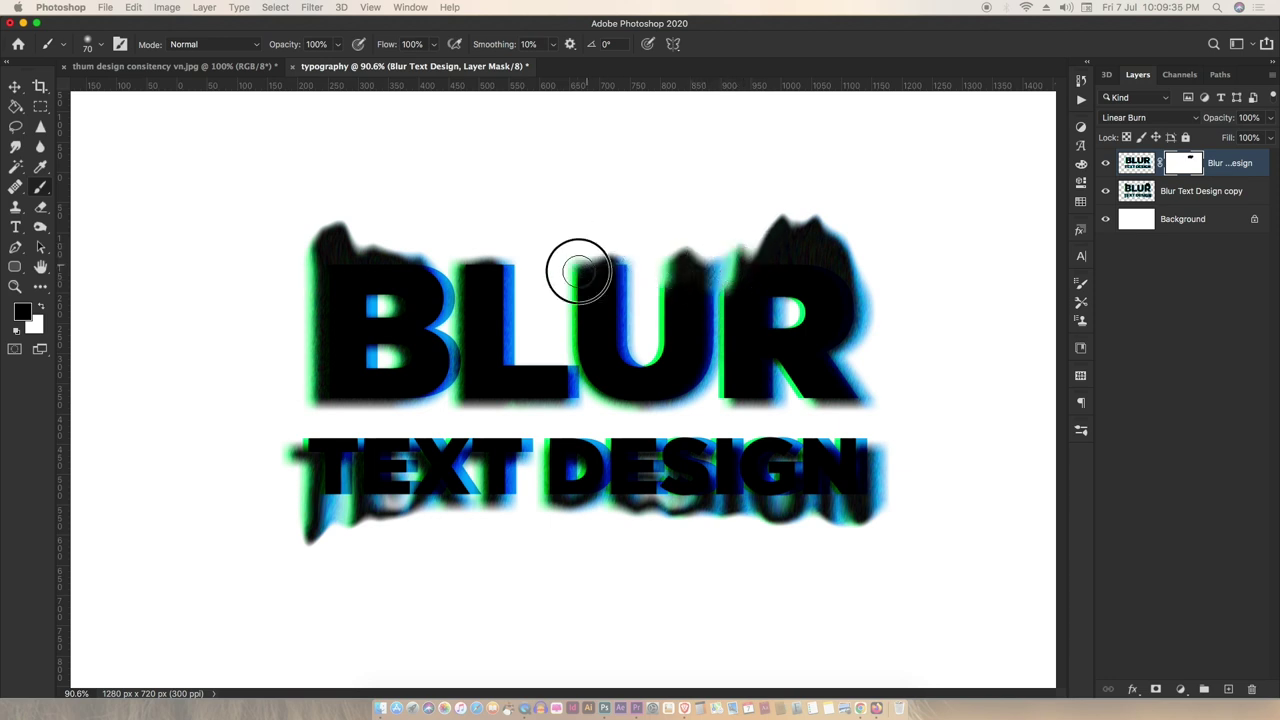
mouse_move(574, 276)
mouse_down()
mouse_move(640, 277)
mouse_move(634, 251)
mouse_up()
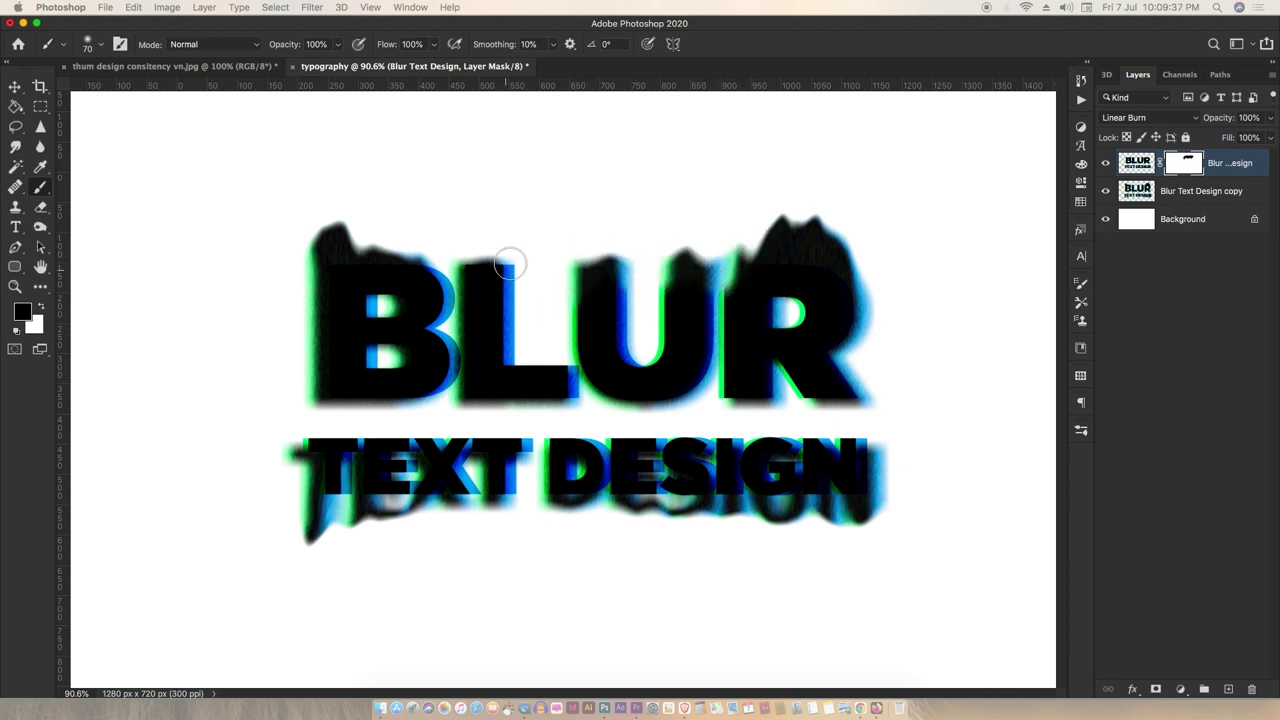
mouse_move(519, 299)
mouse_down()
mouse_move(528, 343)
mouse_move(580, 363)
mouse_move(579, 399)
mouse_up()
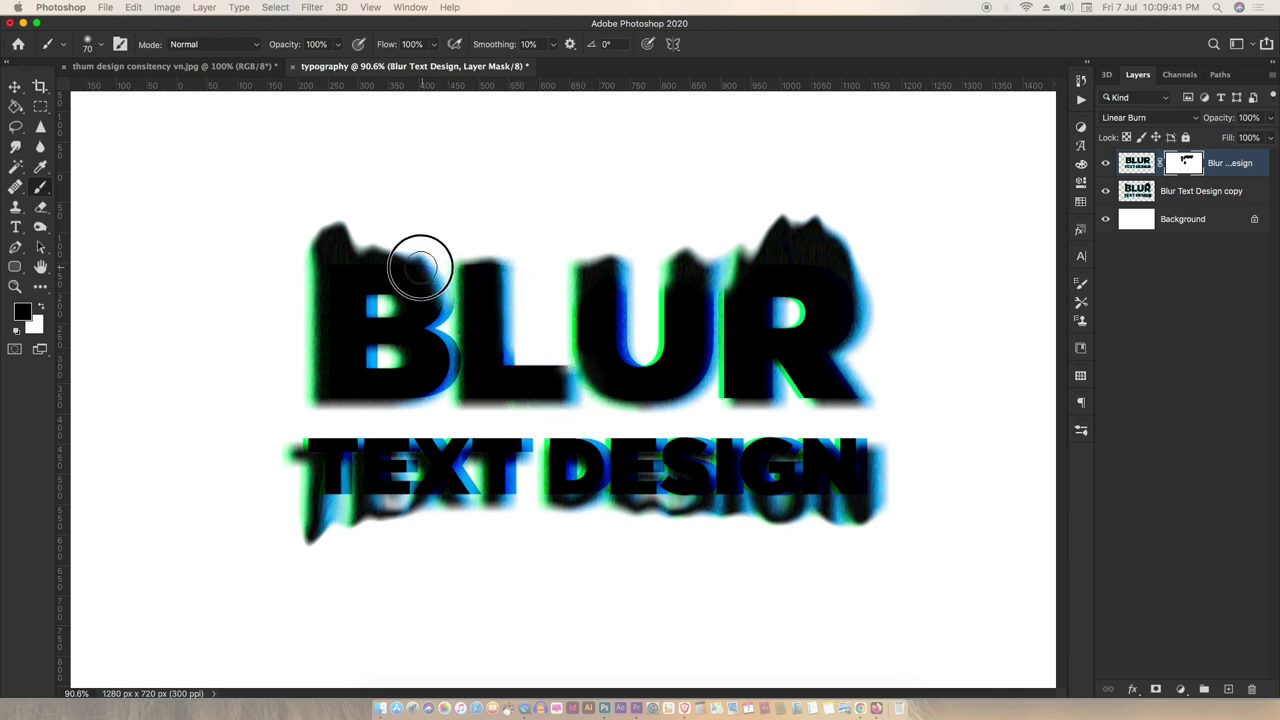
mouse_move(452, 372)
mouse_down()
mouse_move(414, 400)
mouse_move(354, 400)
mouse_move(349, 457)
mouse_move(346, 440)
mouse_move(486, 434)
mouse_move(337, 443)
mouse_move(334, 492)
mouse_move(511, 500)
mouse_up()
mouse_move(568, 462)
mouse_down()
mouse_move(623, 443)
mouse_move(803, 437)
mouse_move(800, 486)
mouse_up()
mouse_move(627, 494)
mouse_down()
mouse_move(800, 506)
mouse_move(666, 517)
mouse_move(571, 506)
mouse_move(731, 500)
mouse_up()
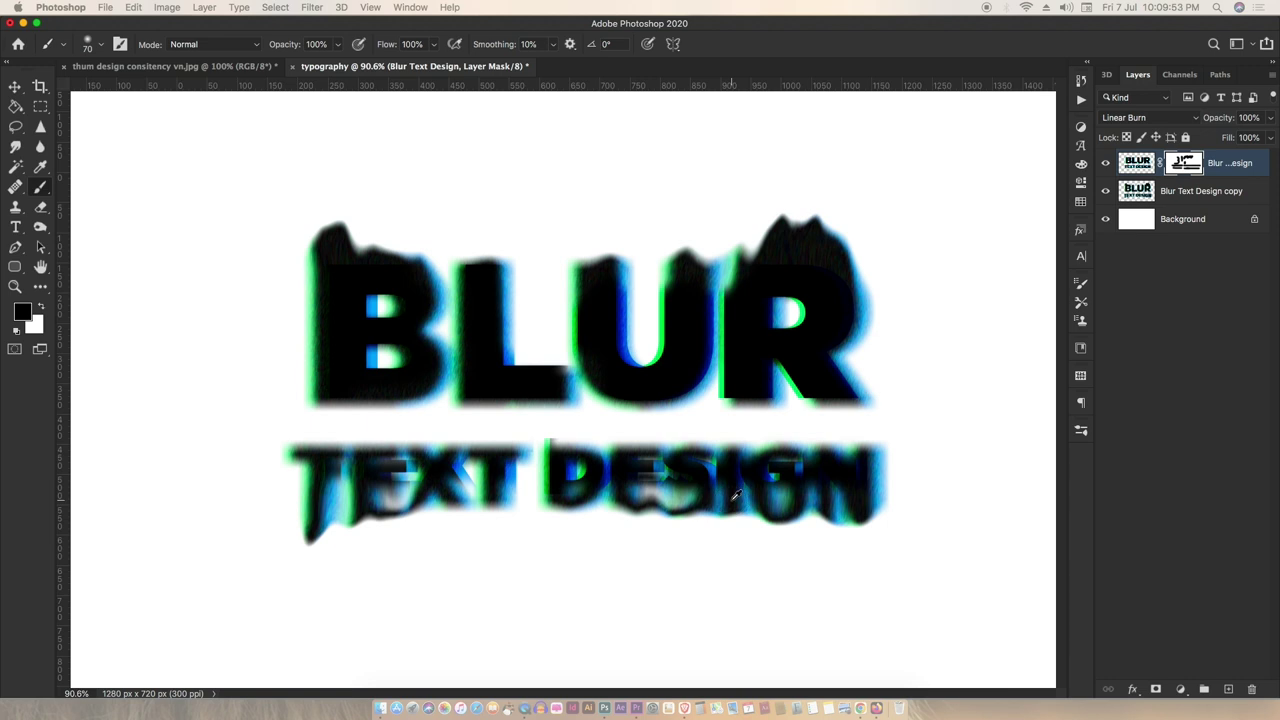
scroll(735, 495, up, 1)
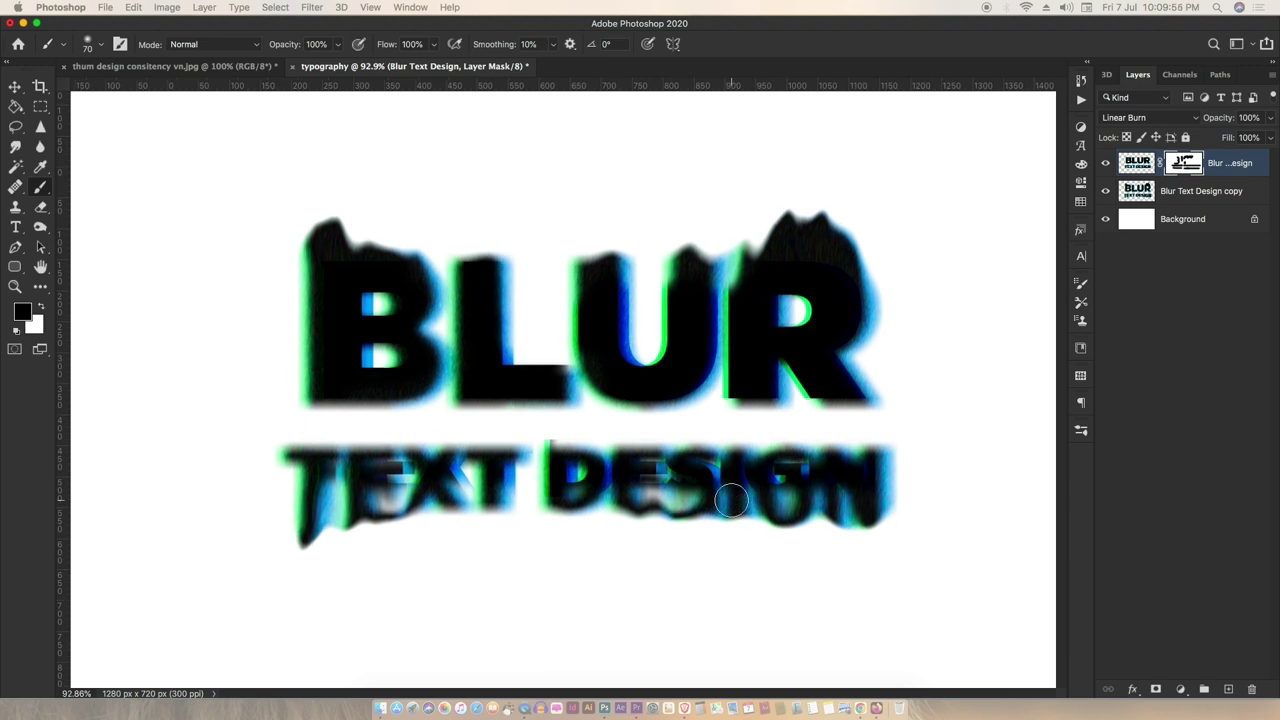